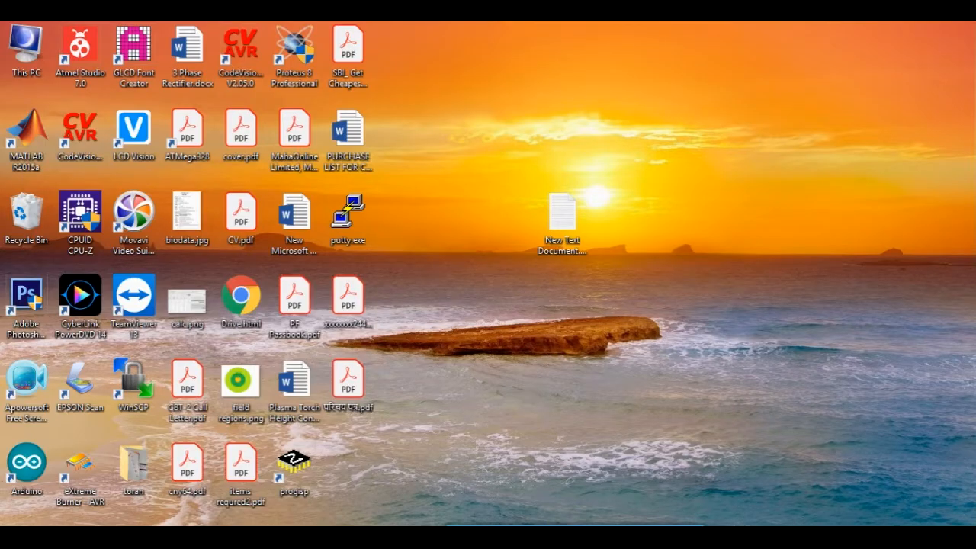
# Step: Switch to MATLAB and look through the Antenna_design_new.m script and the command output for the antenna elements
pyautogui.click(540, 538)
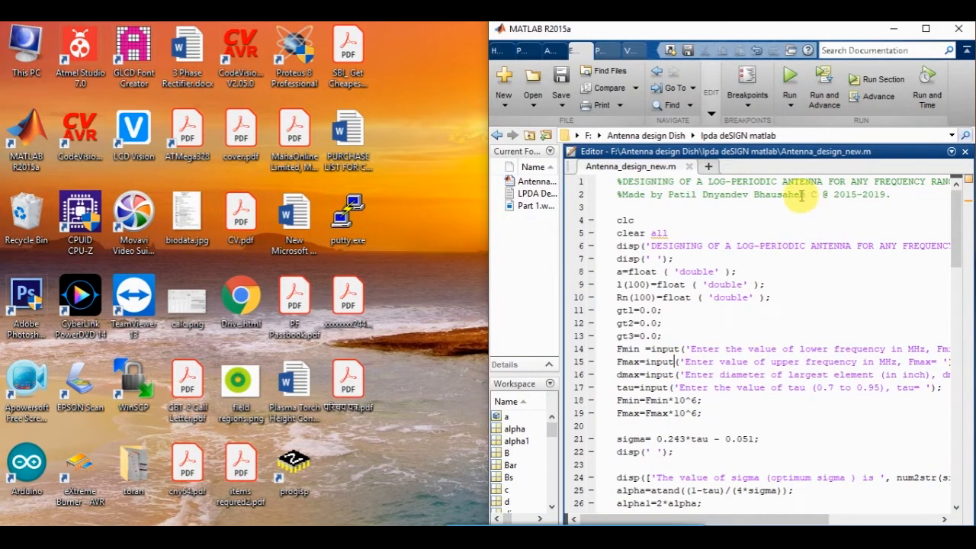
pyautogui.moveTo(800, 195); pyautogui.dragTo(914, 214)
pyautogui.click(719, 308)
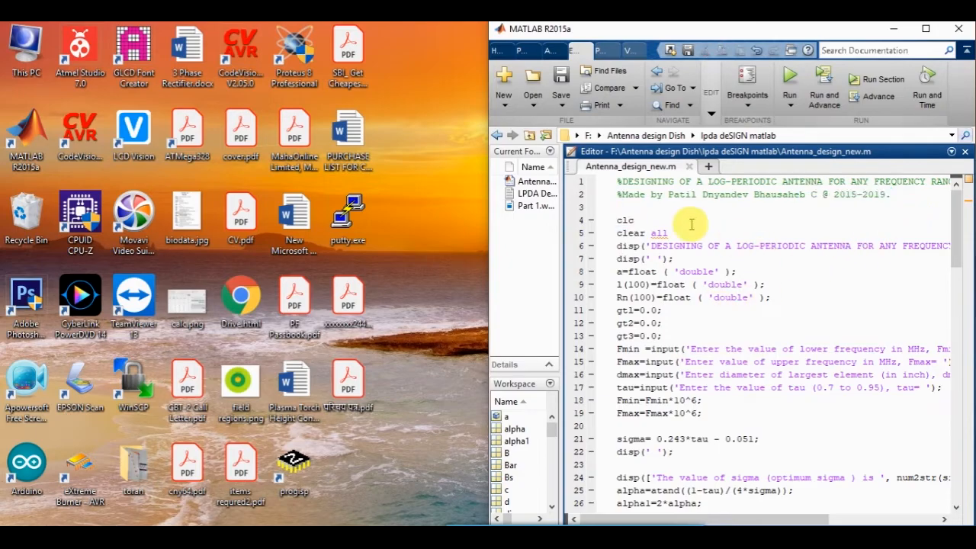
pyautogui.scroll(-7, 691, 305)
pyautogui.scroll(-13, 695, 319)
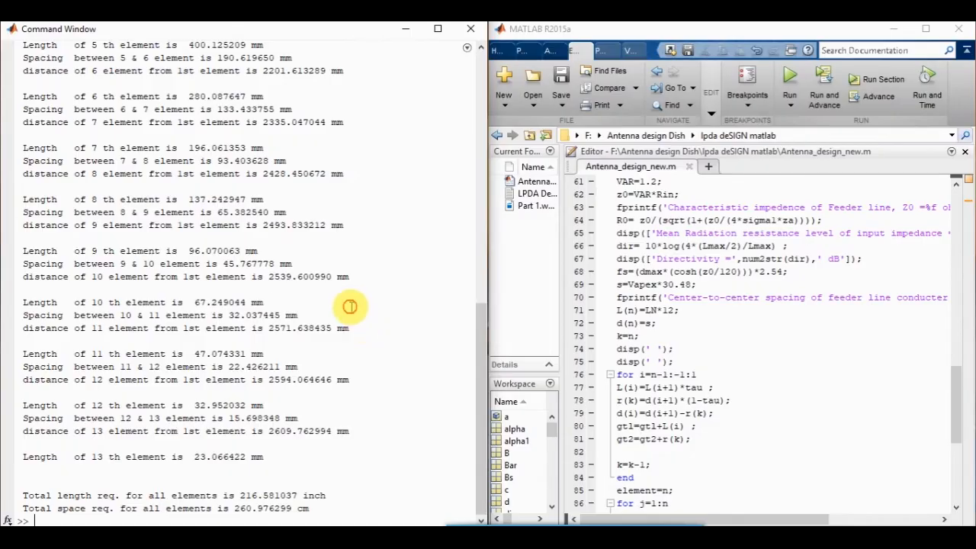
pyautogui.scroll(10, 349, 305)
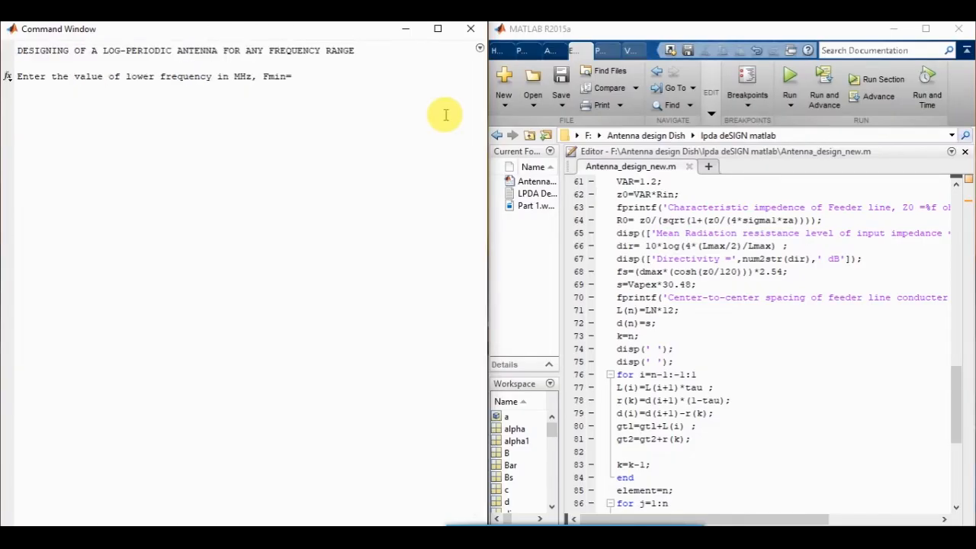
# Step: Run the antenna script with a lower frequency of 45 MHz, upper frequency of 1500 MHz and largest element diameter of 0.4 inch
pyautogui.write('45')
pyautogui.press('Return')
pyautogui.write('1')
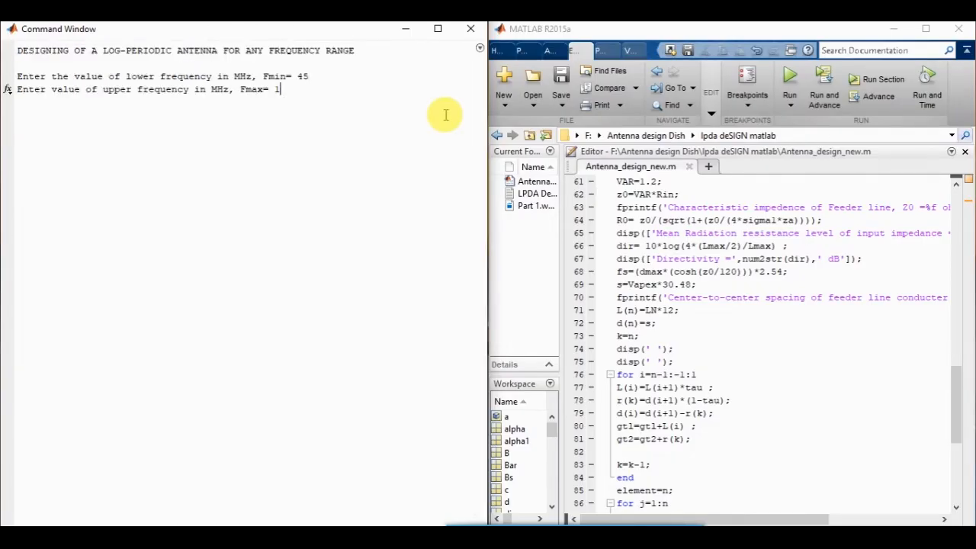
pyautogui.write('500')
pyautogui.press('Return')
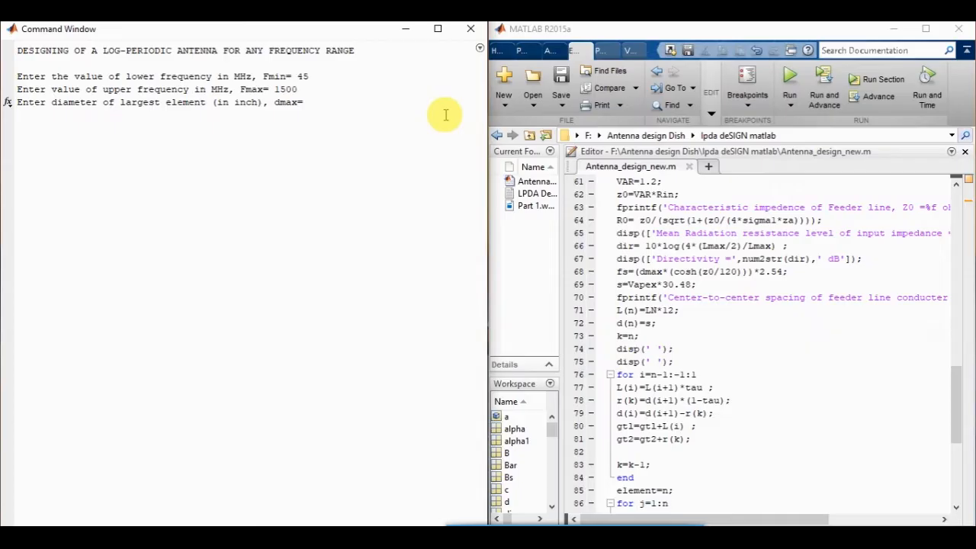
pyautogui.write('0.4')
pyautogui.press('Return')
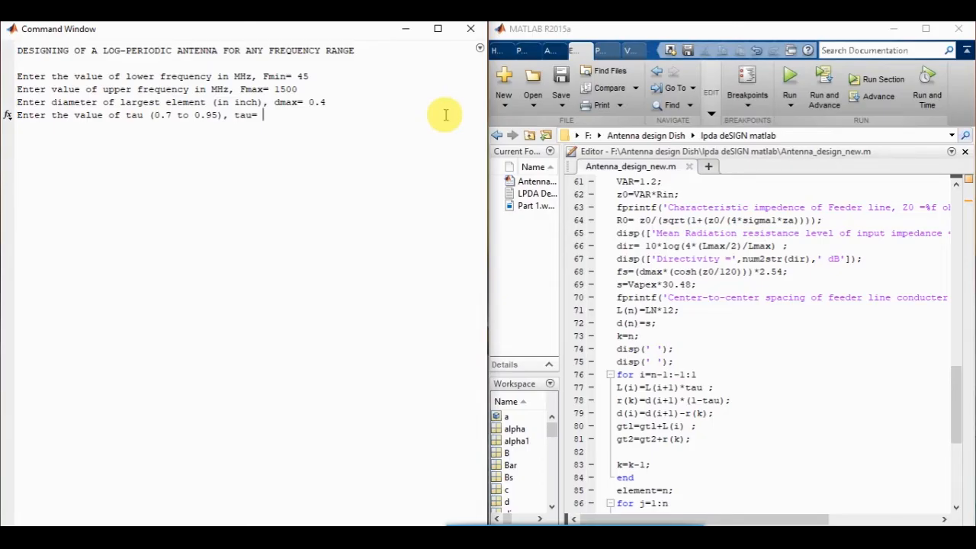
# Step: Enter 0.7 for tau and review the last element's length and the total length of structure in the results
pyautogui.moveTo(263, 77); pyautogui.dragTo(312, 87)
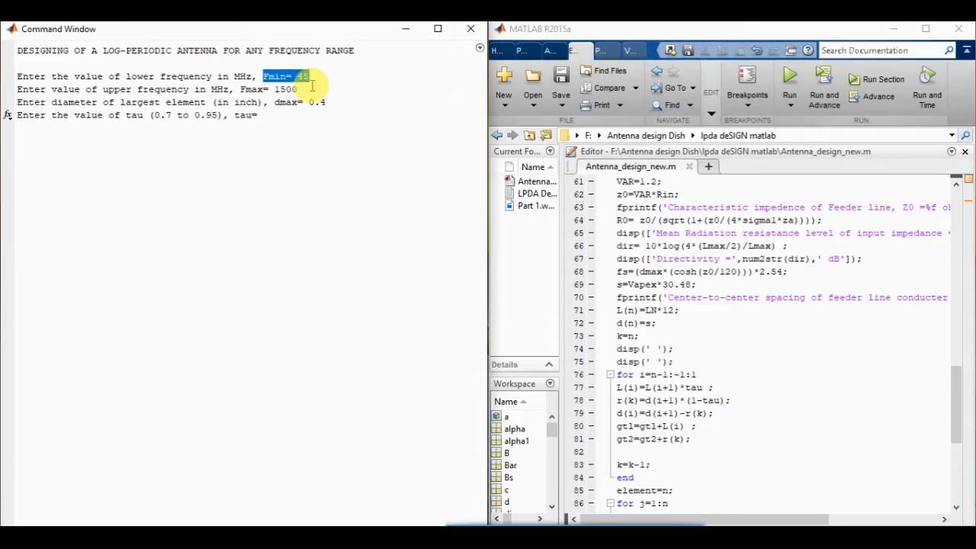
pyautogui.click(311, 78)
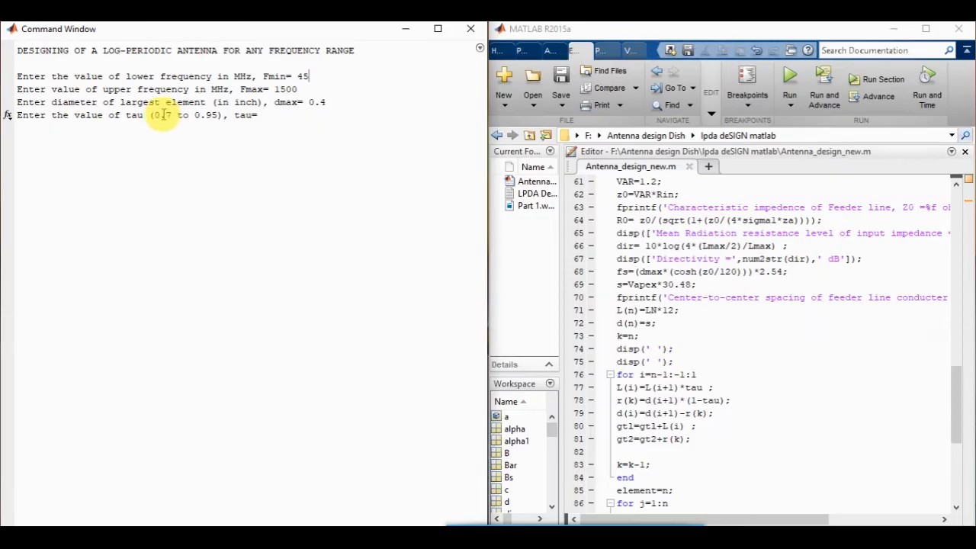
pyautogui.moveTo(154, 115); pyautogui.dragTo(217, 115)
pyautogui.click(218, 154)
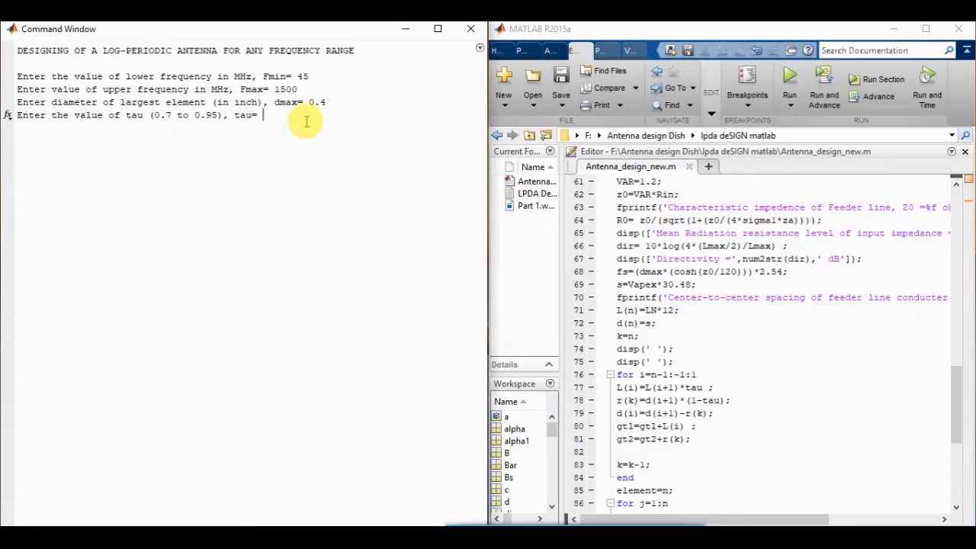
pyautogui.write('0.7')
pyautogui.press('Return')
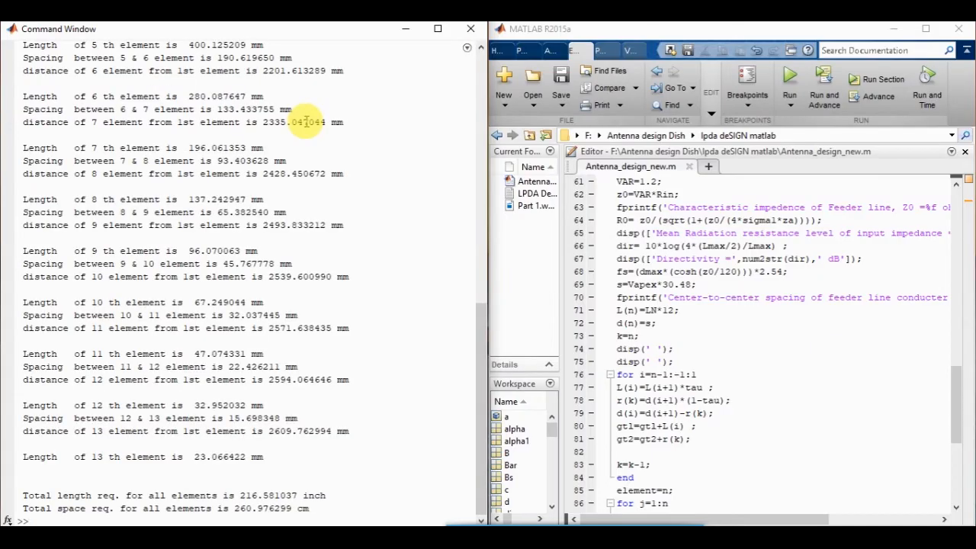
pyautogui.moveTo(75, 432); pyautogui.dragTo(122, 432)
pyautogui.moveTo(74, 456); pyautogui.dragTo(179, 459)
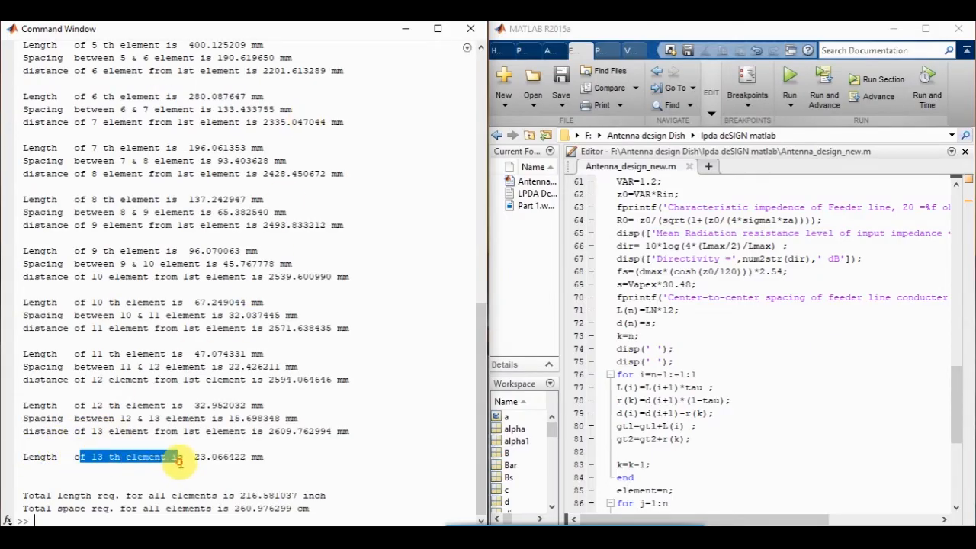
pyautogui.scroll(10, 196, 451)
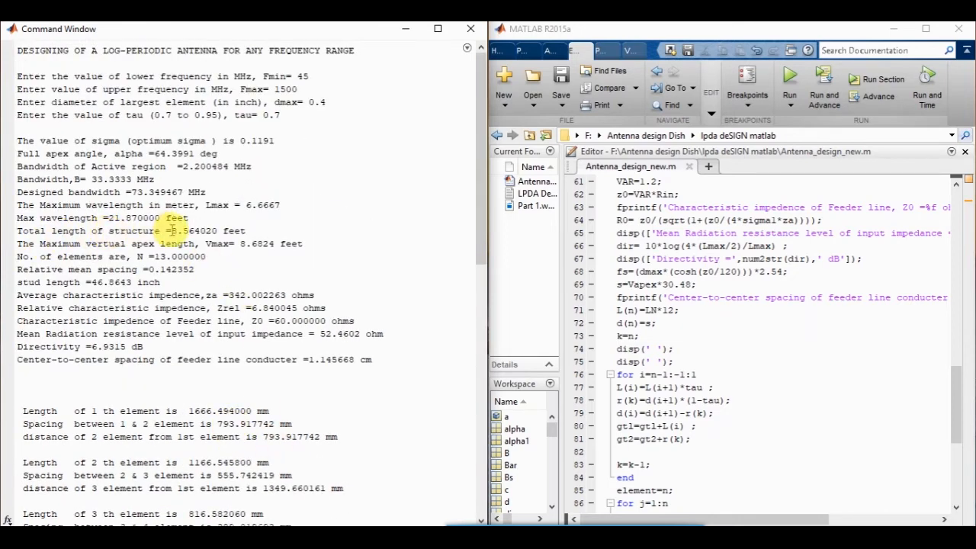
pyautogui.moveTo(172, 231); pyautogui.dragTo(247, 230)
# Step: Rerun the antenna script with Fmin 45 MHz, Fmax 1500 MHz, dmax 0.4 inch and tau 0.75
pyautogui.click(791, 84)
pyautogui.write('45')
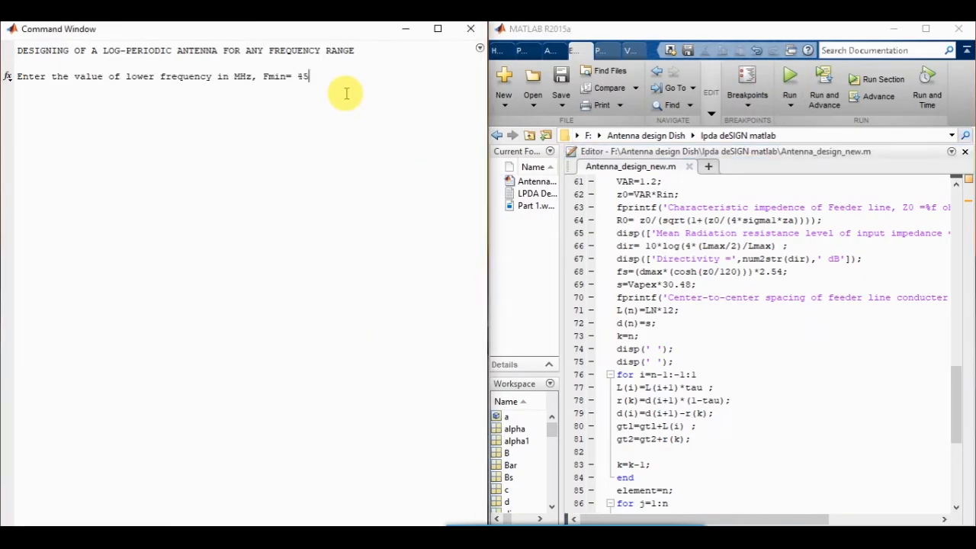
pyautogui.press('Return')
pyautogui.write('1500')
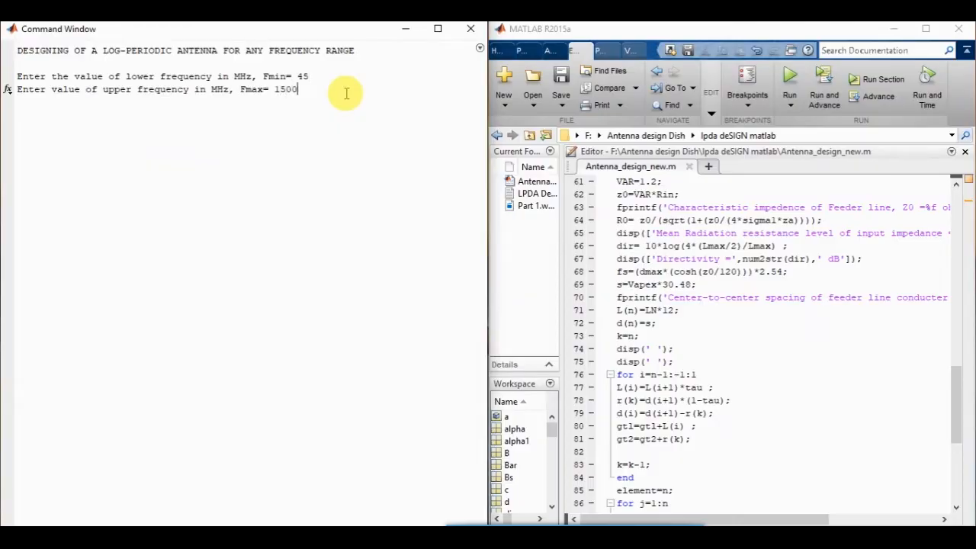
pyautogui.press('Return')
pyautogui.write('0.4')
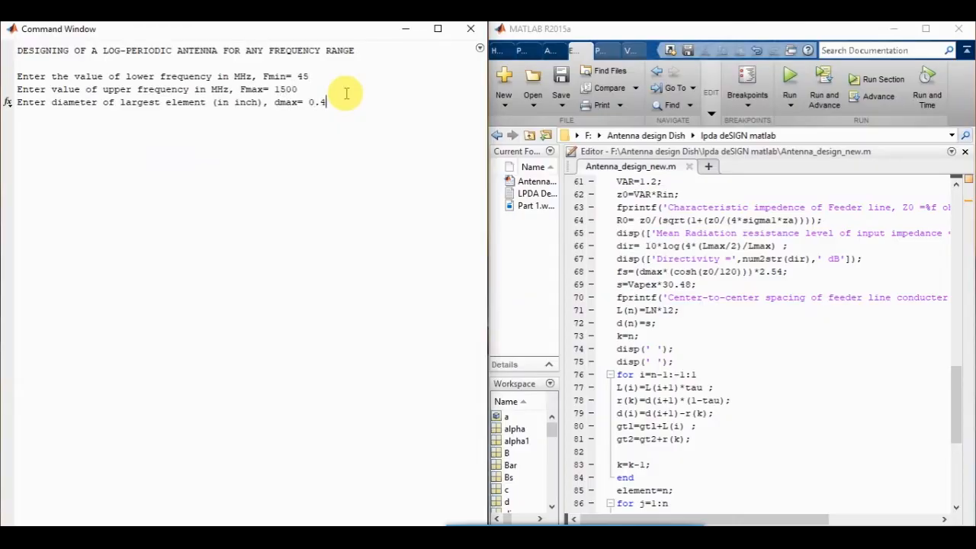
pyautogui.press('Return')
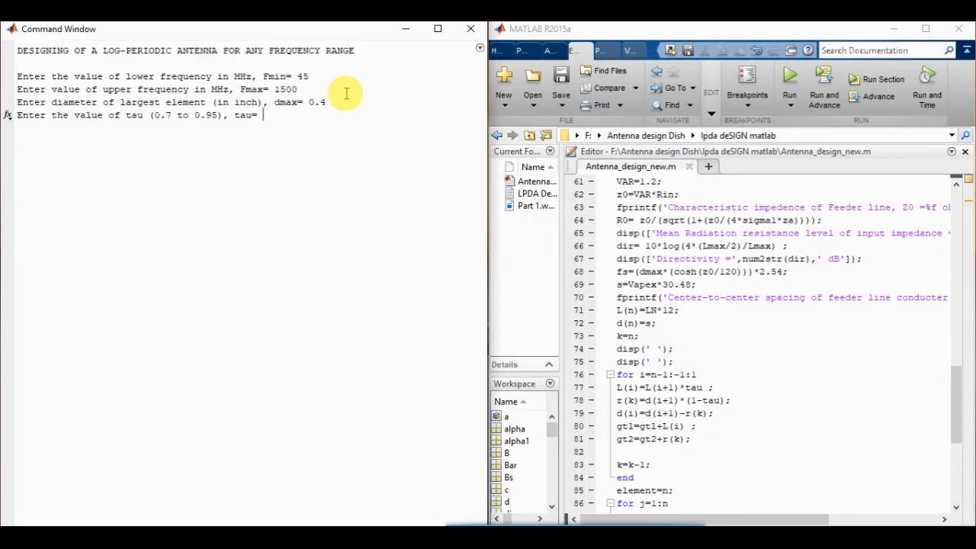
pyautogui.write('.750.')
pyautogui.press('Return')
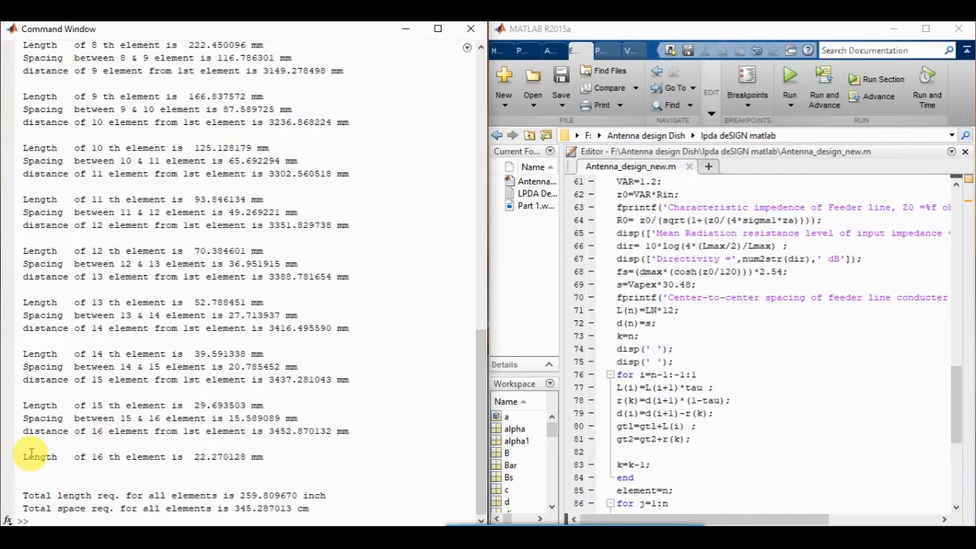
# Step: Examine the last element's length, the number of elements and the total length of structure for tau 0.75
pyautogui.moveTo(68, 456); pyautogui.dragTo(207, 457)
pyautogui.scroll(18, 356, 447)
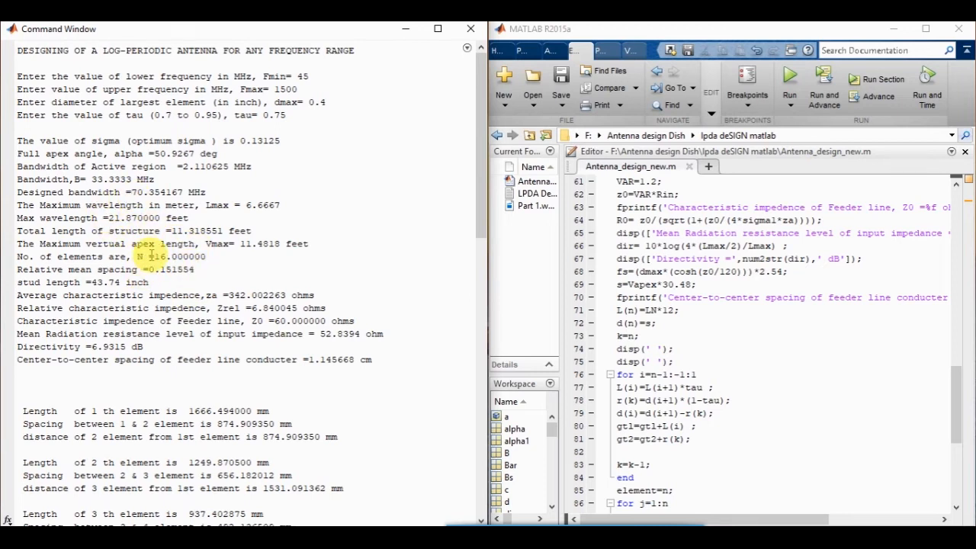
pyautogui.moveTo(149, 257); pyautogui.dragTo(213, 257)
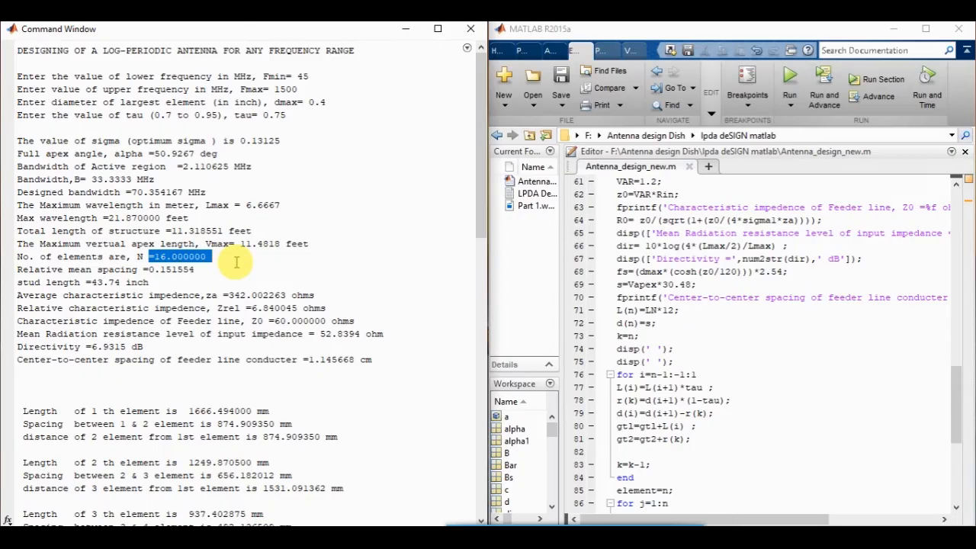
pyautogui.click(237, 242)
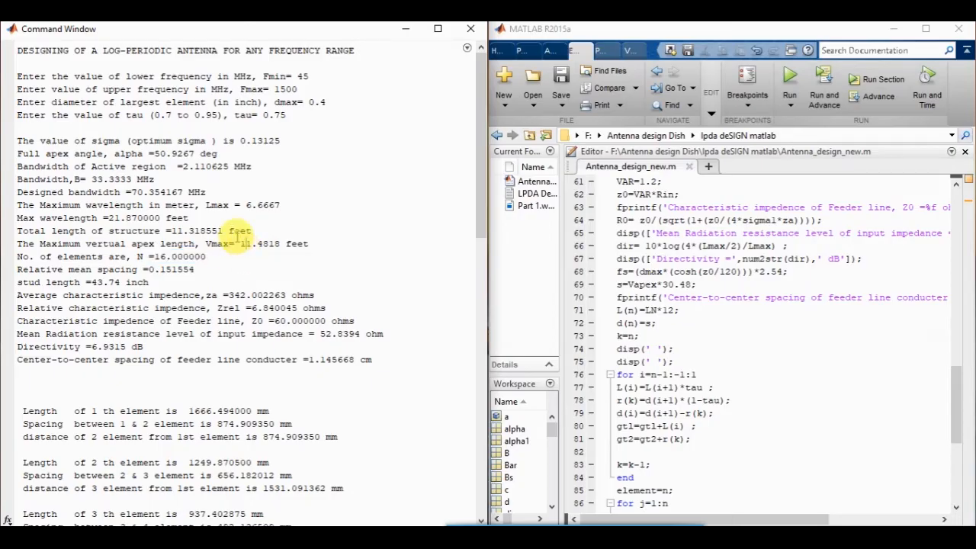
pyautogui.moveTo(172, 230); pyautogui.dragTo(262, 229)
pyautogui.click(257, 230)
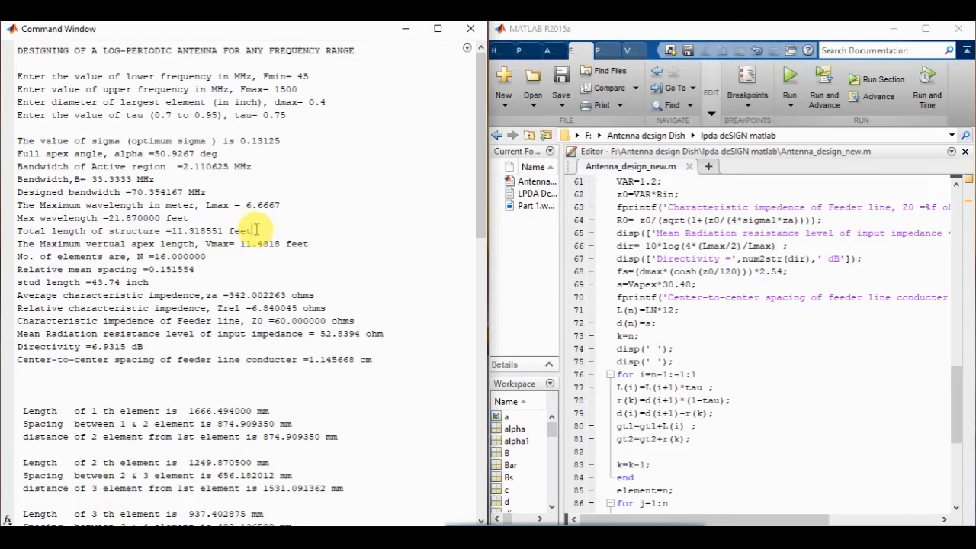
# Step: Start the antenna script again and enter Fmin 45 MHz, Fmax 1500 MHz and dmax 0.4 inch
pyautogui.click(716, 82)
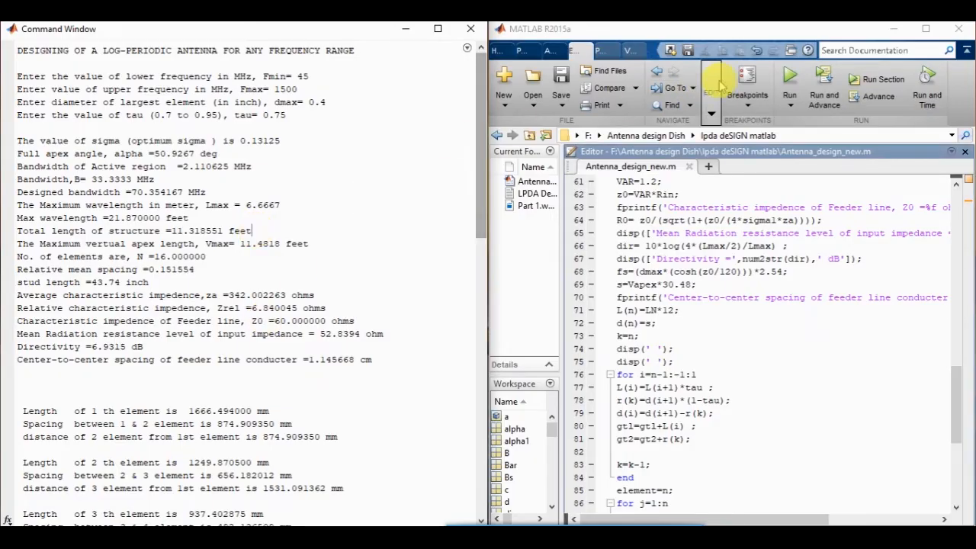
pyautogui.click(790, 80)
pyautogui.write('45')
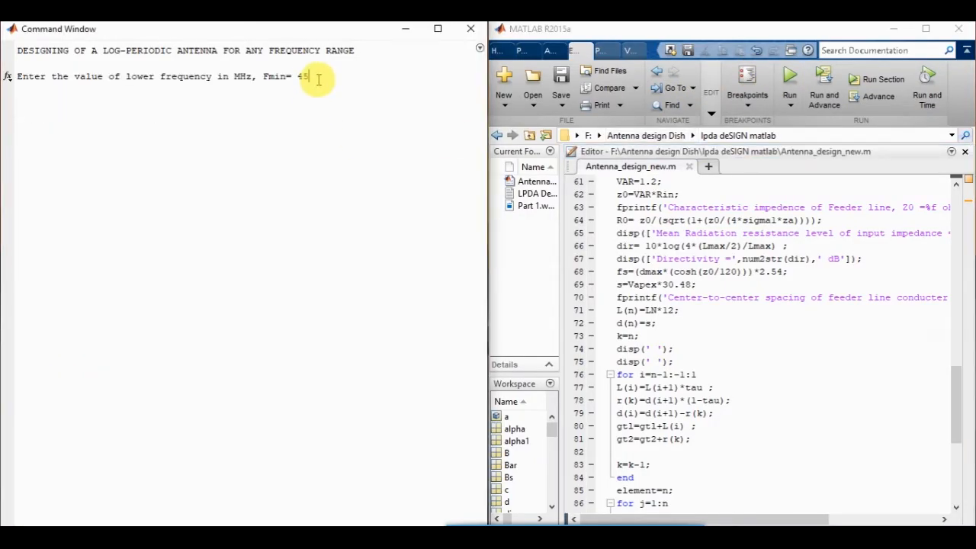
pyautogui.press('Return')
pyautogui.write('1500')
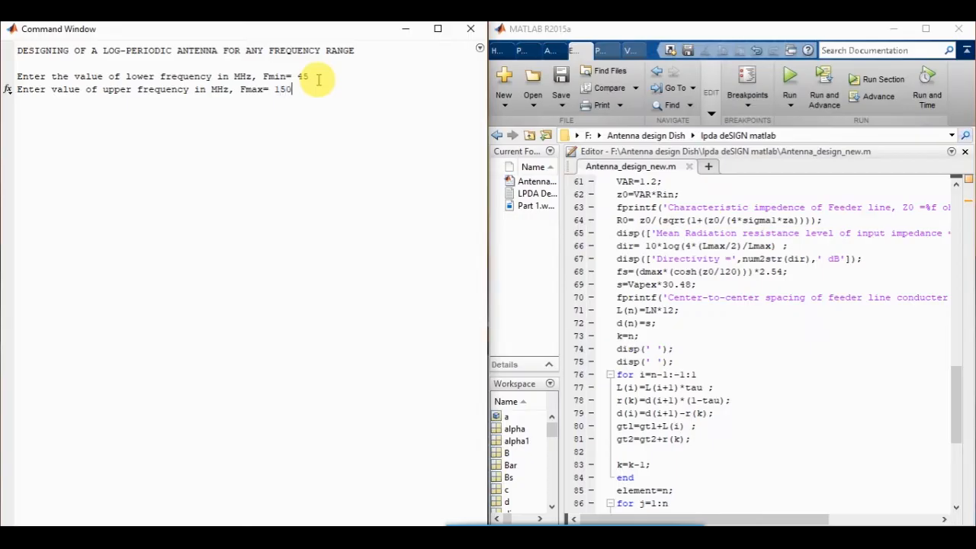
pyautogui.press('Return')
pyautogui.write('0.4')
pyautogui.press('Return')
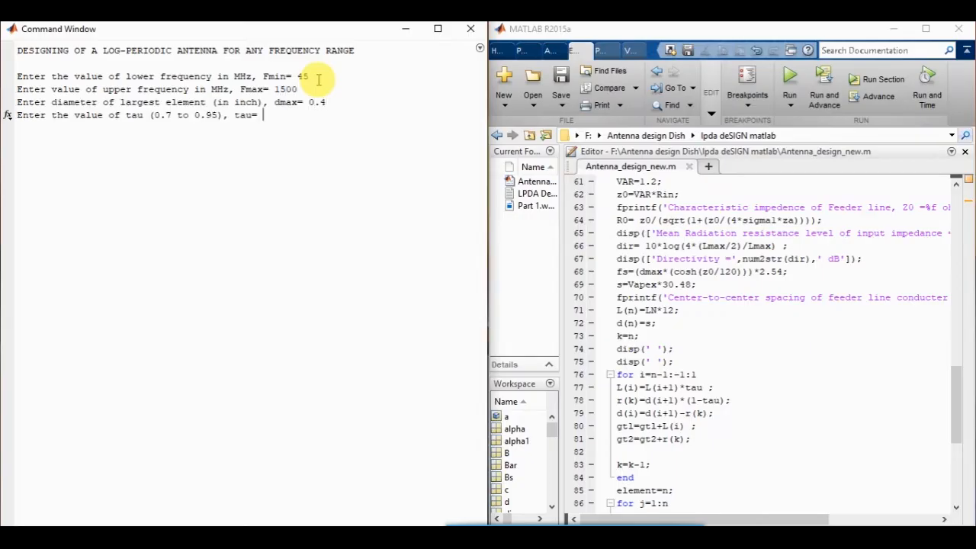
# Step: Enter 0.851 as the tau value to complete the antenna calculation
pyautogui.write('0.815')
pyautogui.press('BackSpace')
pyautogui.press('BackSpace')
pyautogui.write('5')
pyautogui.press('Return')
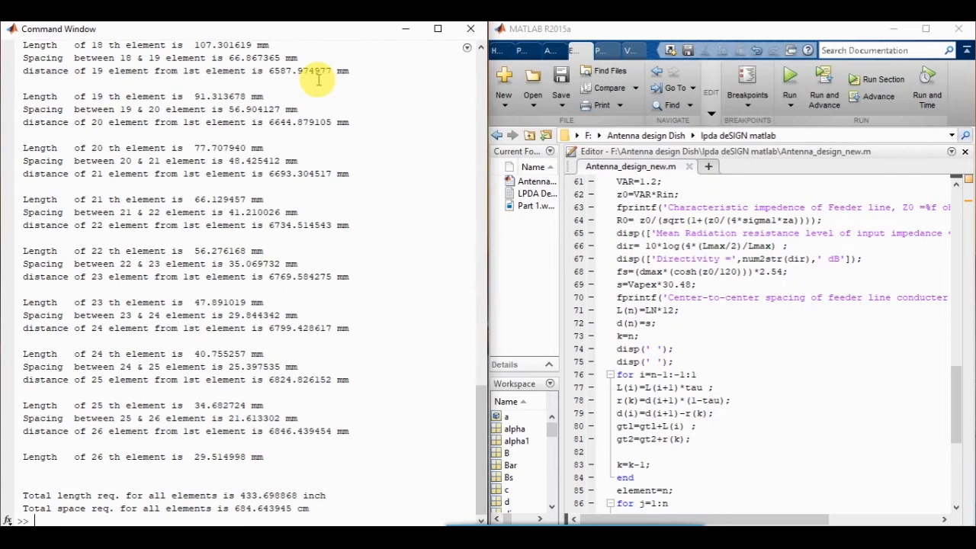
# Step: Examine the total structure length, active region bandwidth, element lengths and spacings calculated for tau 0.851
pyautogui.moveTo(16, 455); pyautogui.dragTo(315, 458)
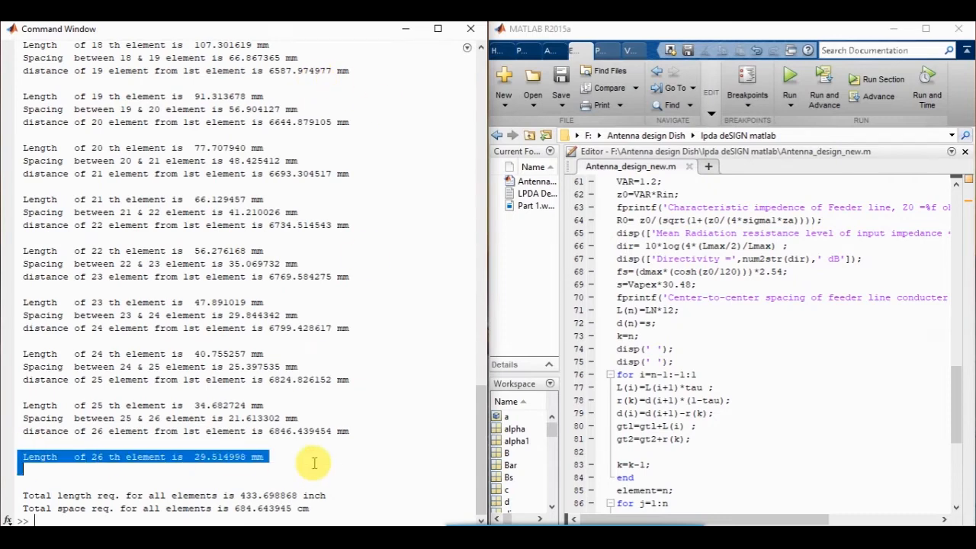
pyautogui.scroll(20, 315, 455)
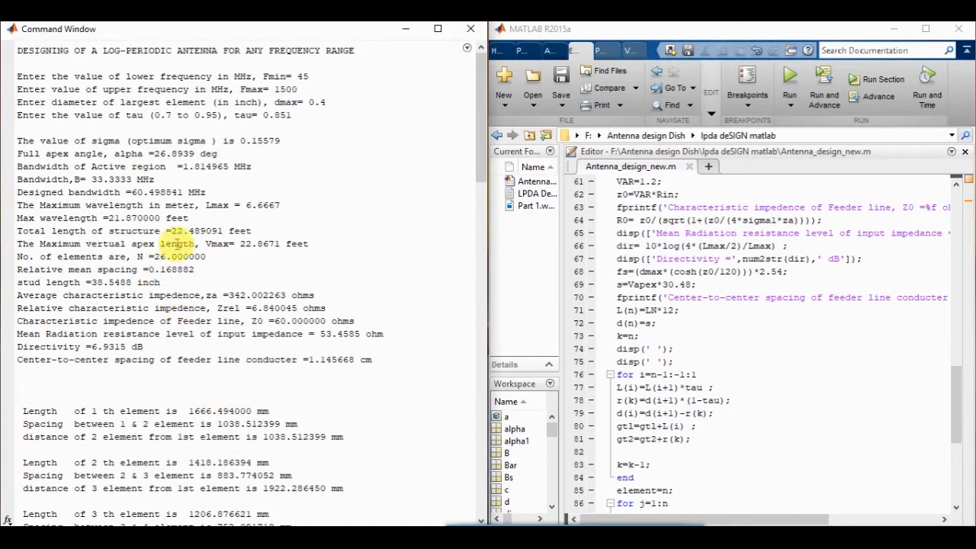
pyautogui.moveTo(172, 230); pyautogui.dragTo(364, 227)
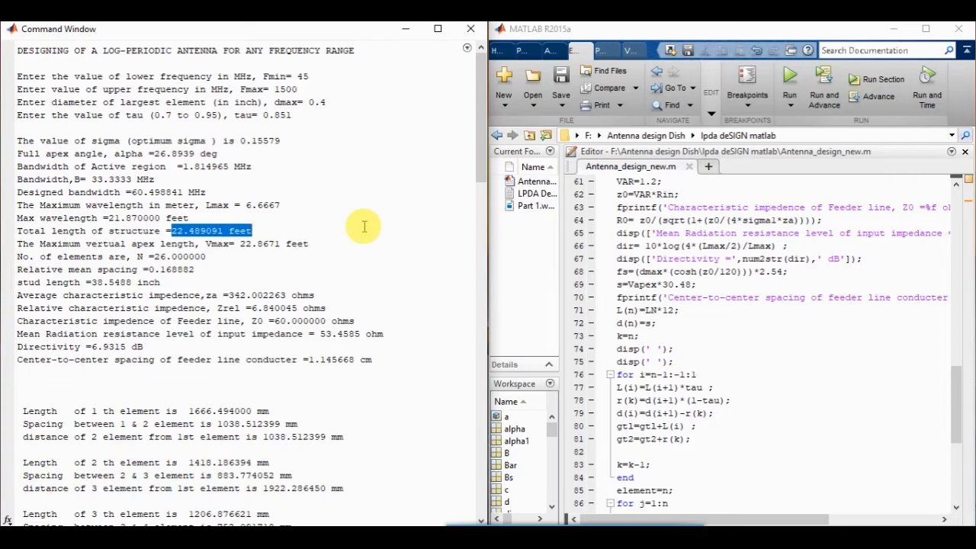
pyautogui.scroll(-4, 348, 251)
pyautogui.scroll(4, 338, 283)
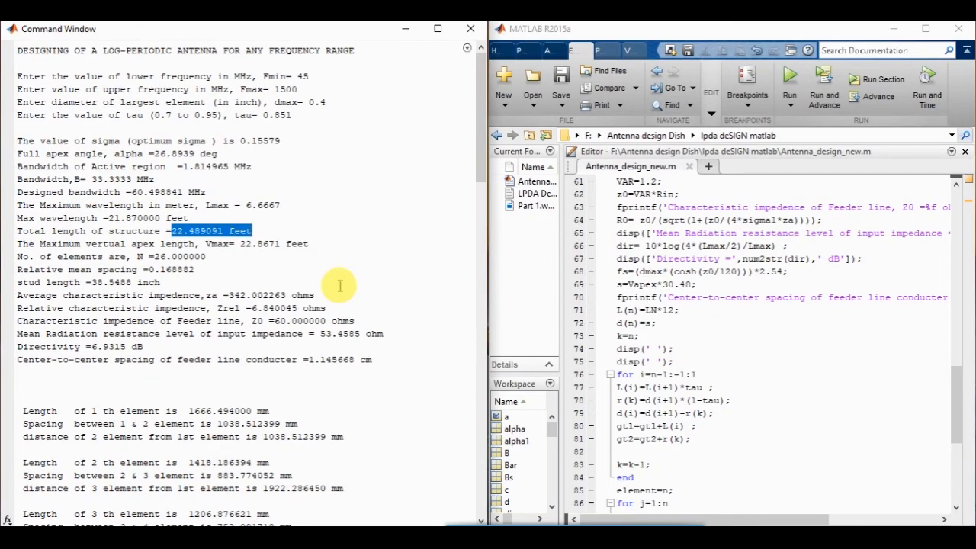
pyautogui.scroll(-4, 254, 403)
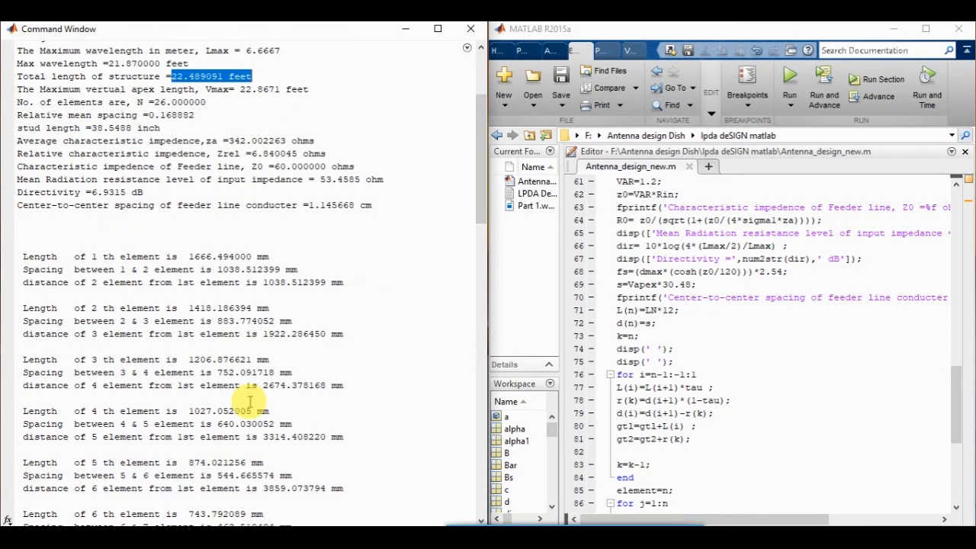
pyautogui.scroll(-9, 251, 402)
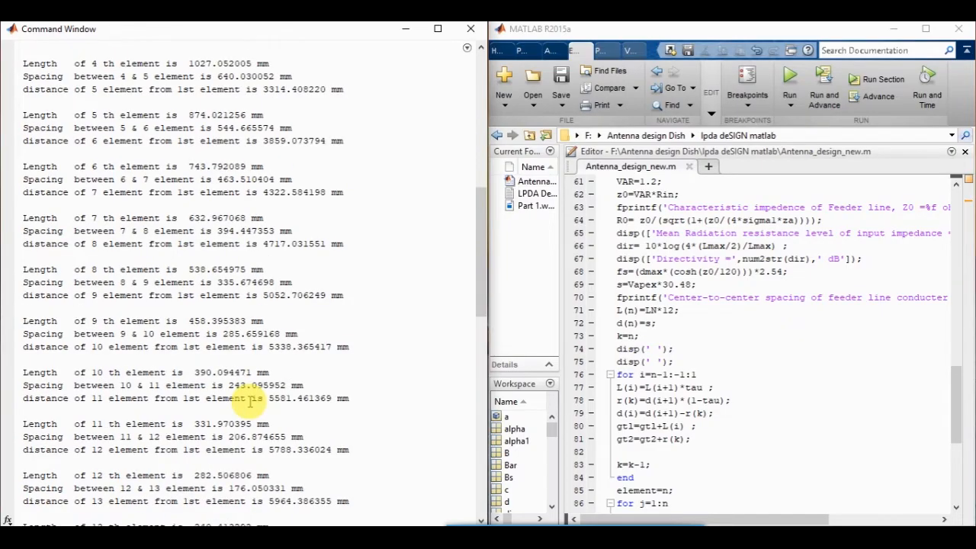
pyautogui.click(252, 412)
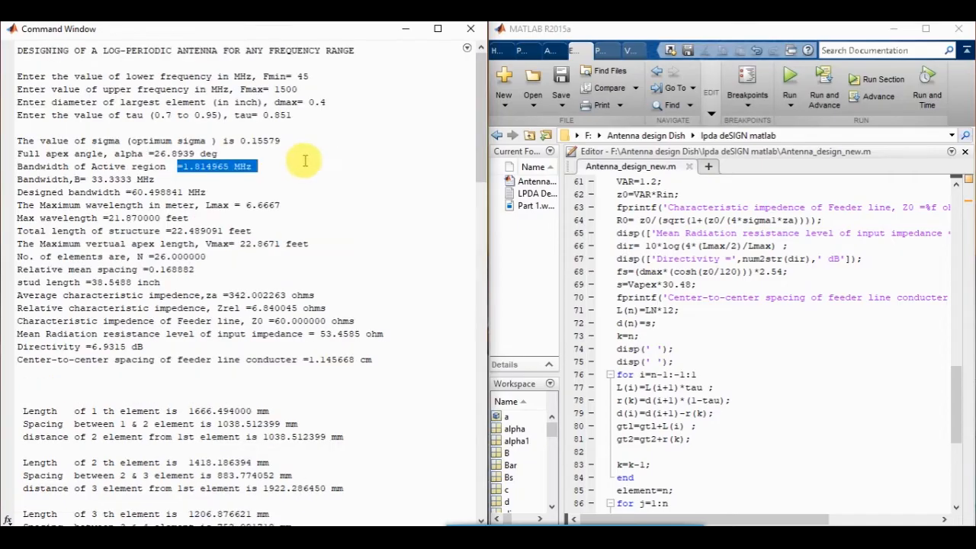
pyautogui.click(658, 87)
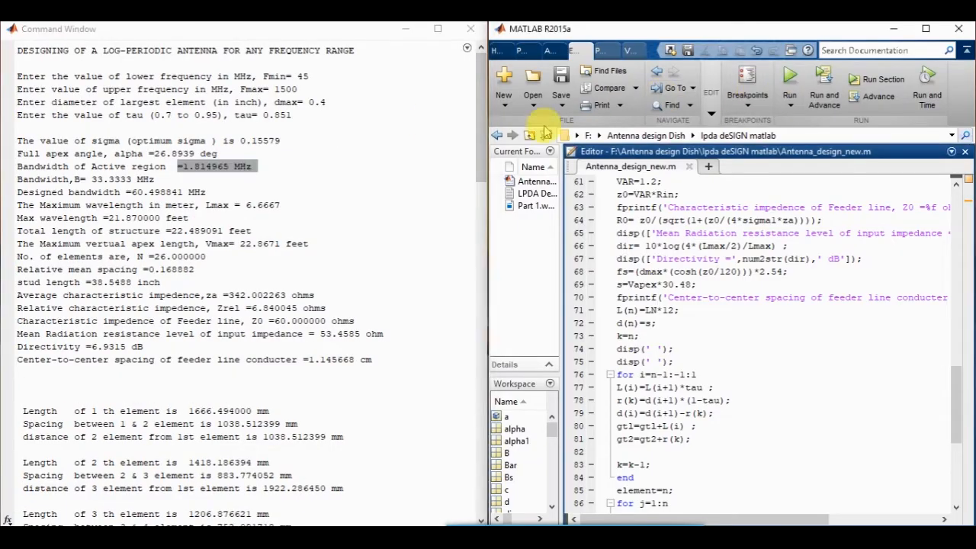
# Step: Run the antenna script again with Fmin 45 MHz, Fmax 1500 MHz, dmax 0.4 inch and tau 0.7
pyautogui.press('F5')
pyautogui.write('0.')
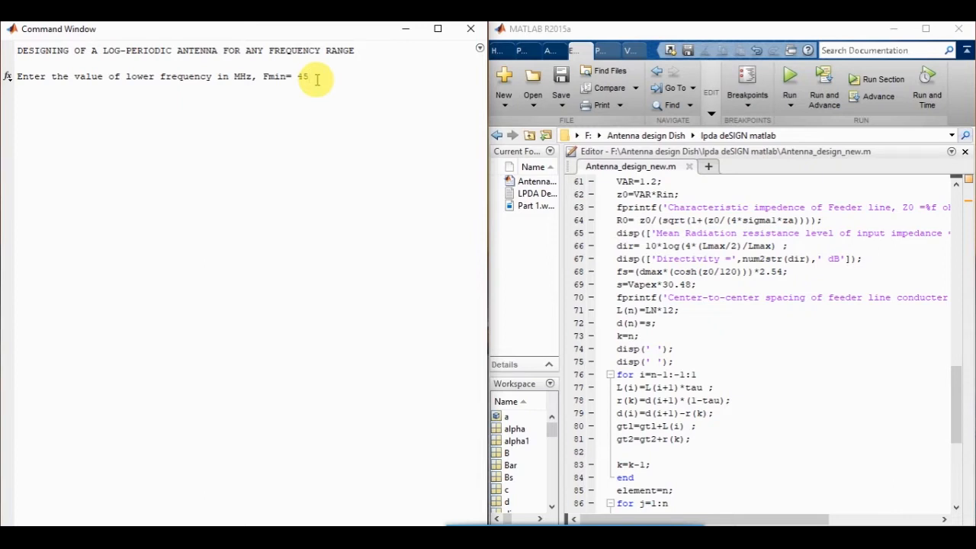
pyautogui.press('Return')
pyautogui.write('0')
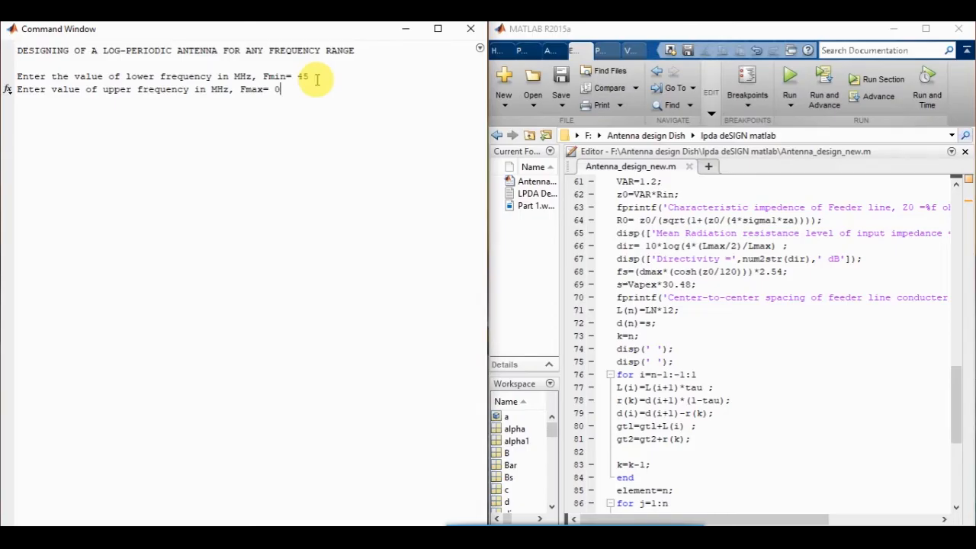
pyautogui.write('1500')
pyautogui.press('Return')
pyautogui.write('0.4')
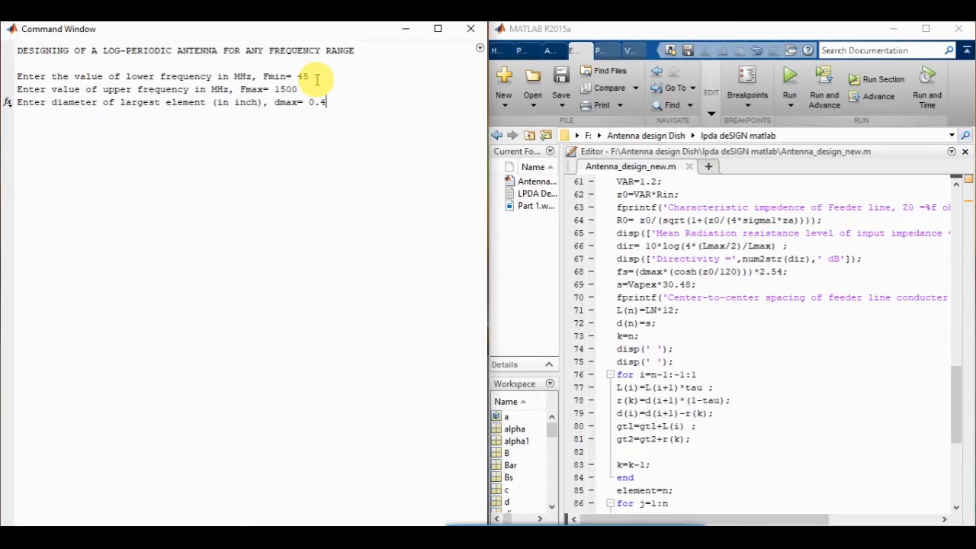
pyautogui.press('Return')
pyautogui.write('0.7')
pyautogui.press('Return')
pyautogui.scroll(15, 313, 69)
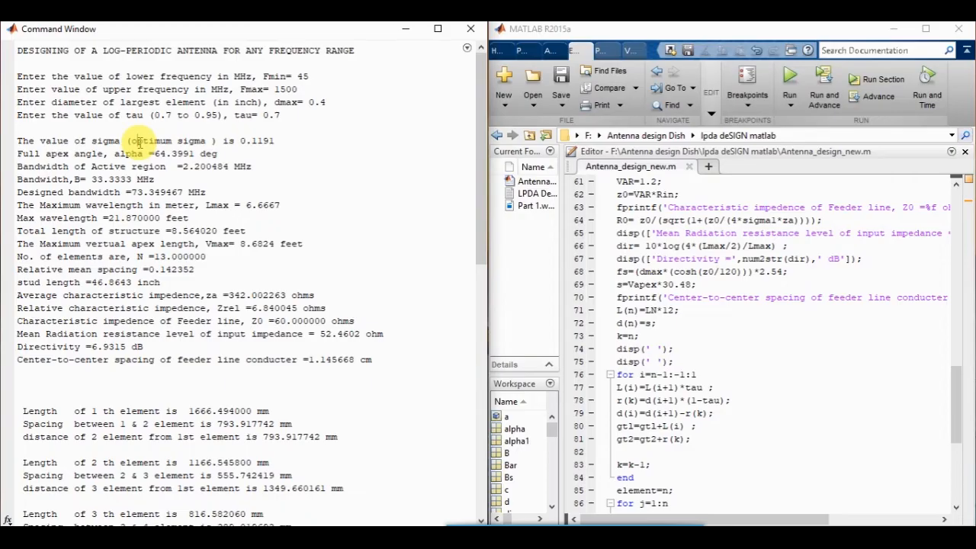
# Step: Print the calculated results for tau 0.7 on the HP Deskjet D1500 series printer with the print range All
pyautogui.hotkey('ctrl', 'p')
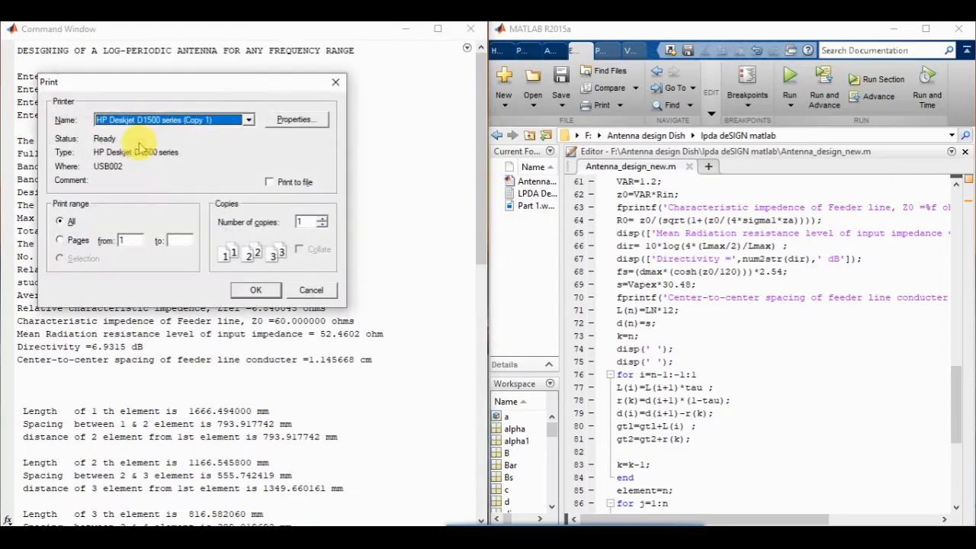
pyautogui.click(186, 243)
pyautogui.write('2')
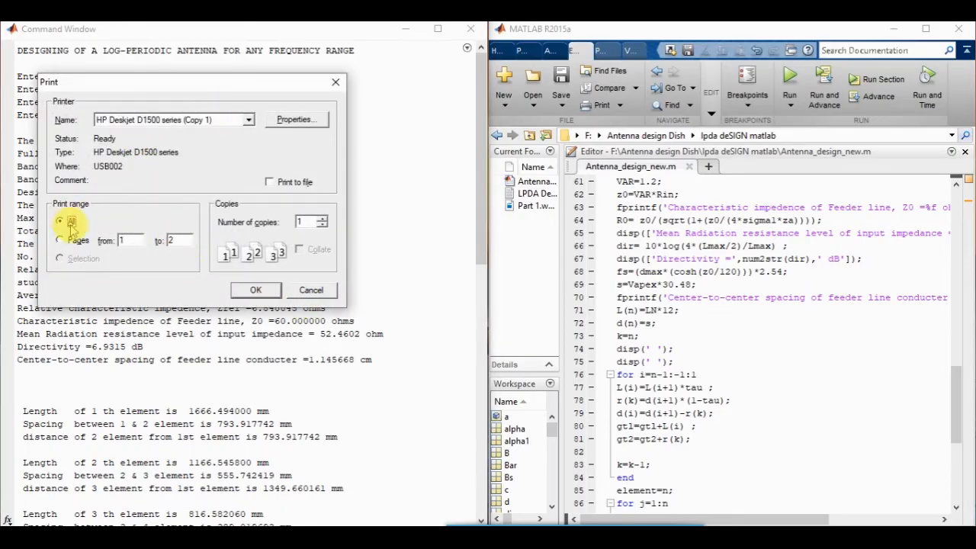
pyautogui.click(256, 290)
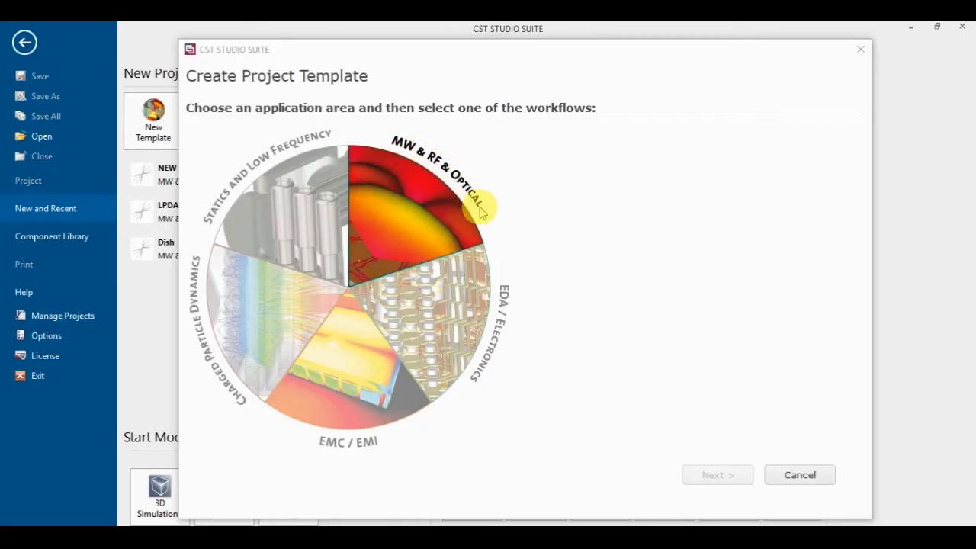
# Step: In CST Studio Suite, choose the MW & RF & Optical area and Antennas for the new project template
pyautogui.click(427, 228)
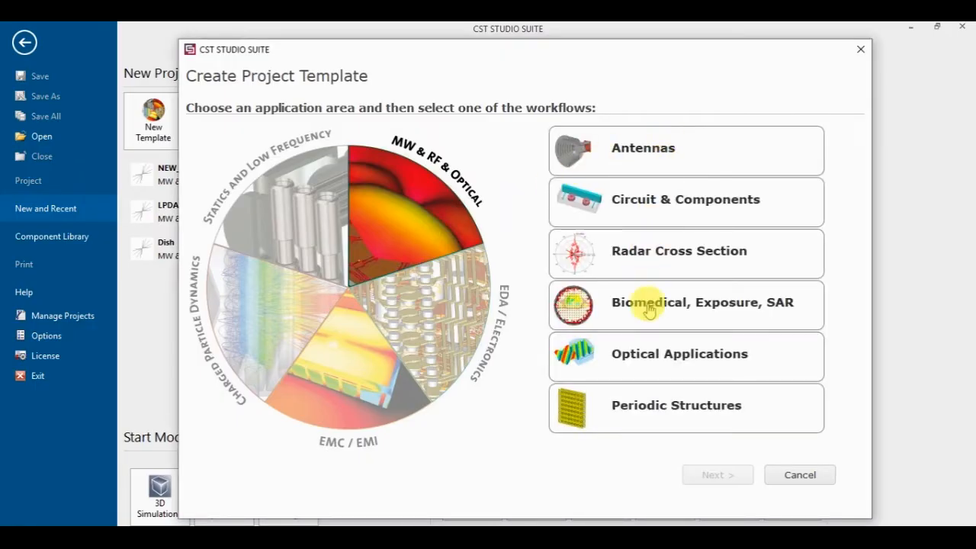
pyautogui.click(642, 150)
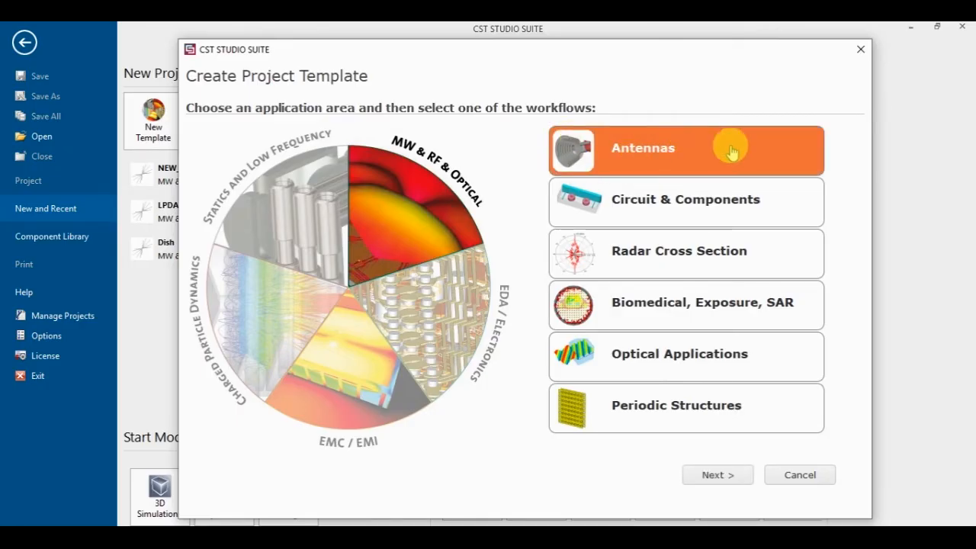
# Step: Switch to File Explorer and open the Antenna design Dish folder on the Document (F:) drive
pyautogui.click(183, 525)
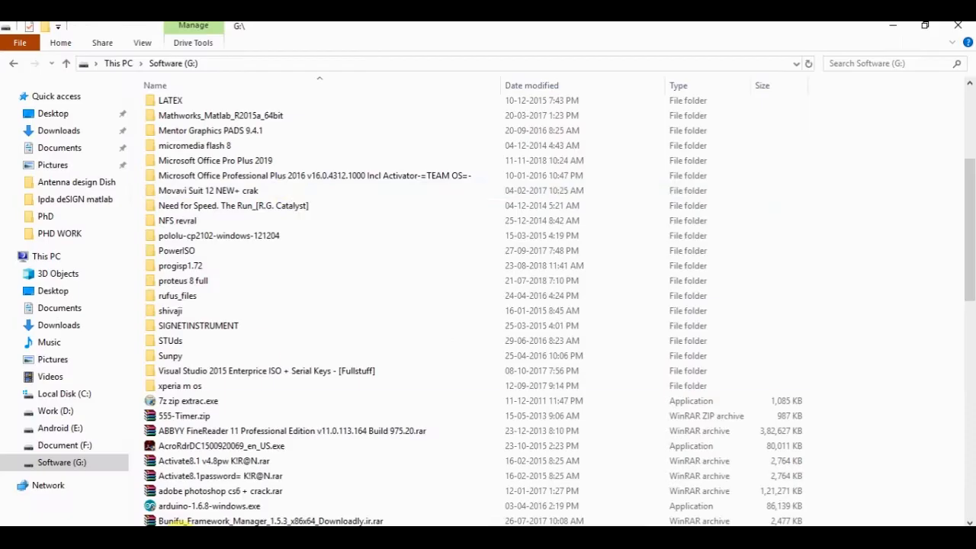
pyautogui.click(62, 444)
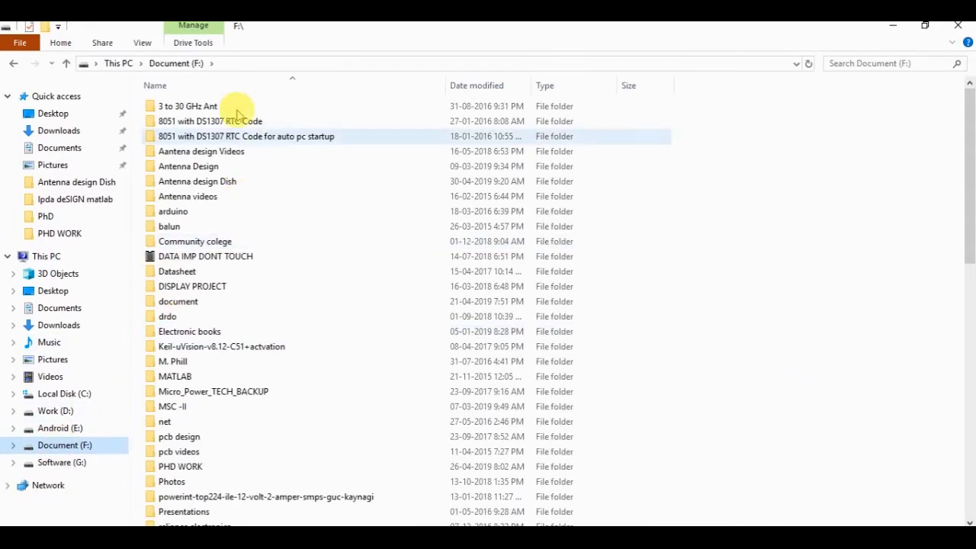
pyautogui.click(57, 412)
pyautogui.click(61, 451)
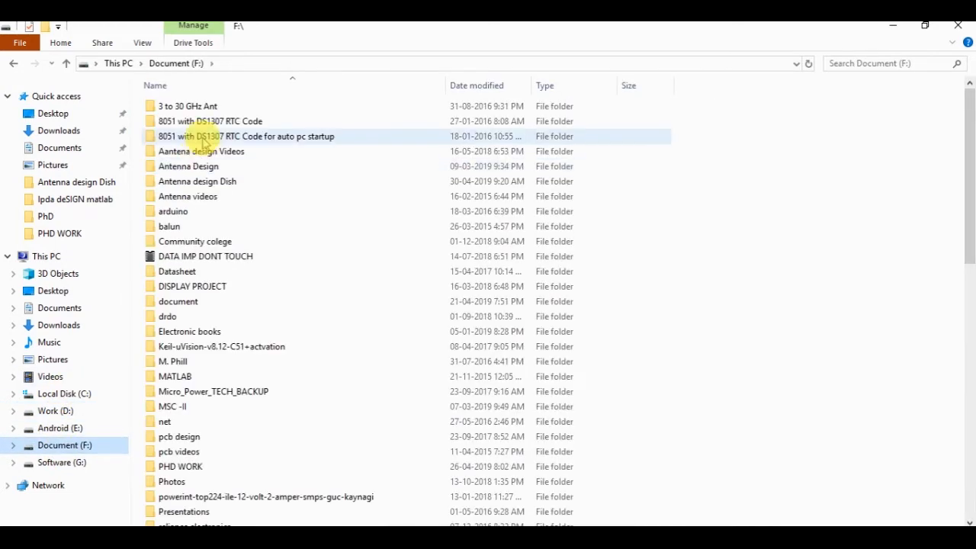
pyautogui.doubleClick(204, 186)
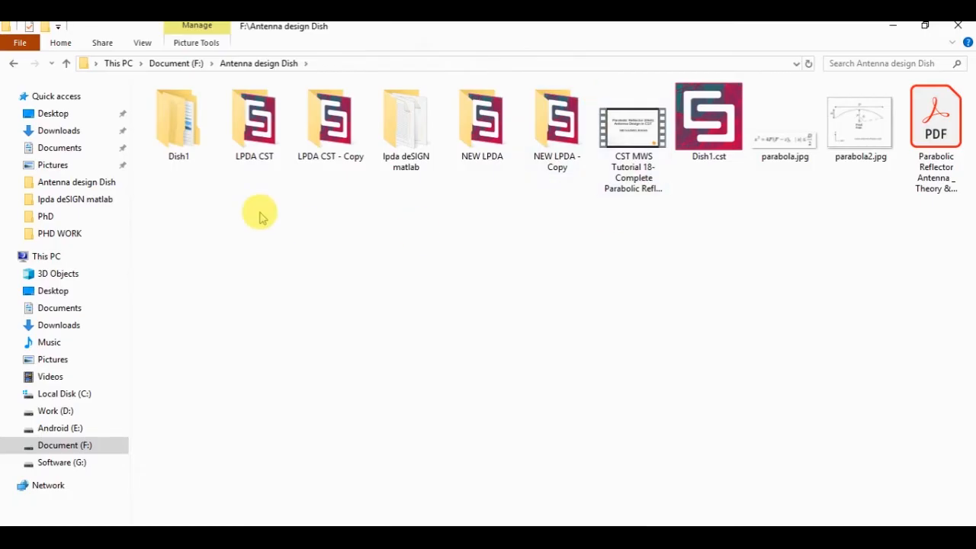
# Step: Create a new folder named LPDA_45_1500MHz in the Antenna design Dish folder
pyautogui.click(46, 29)
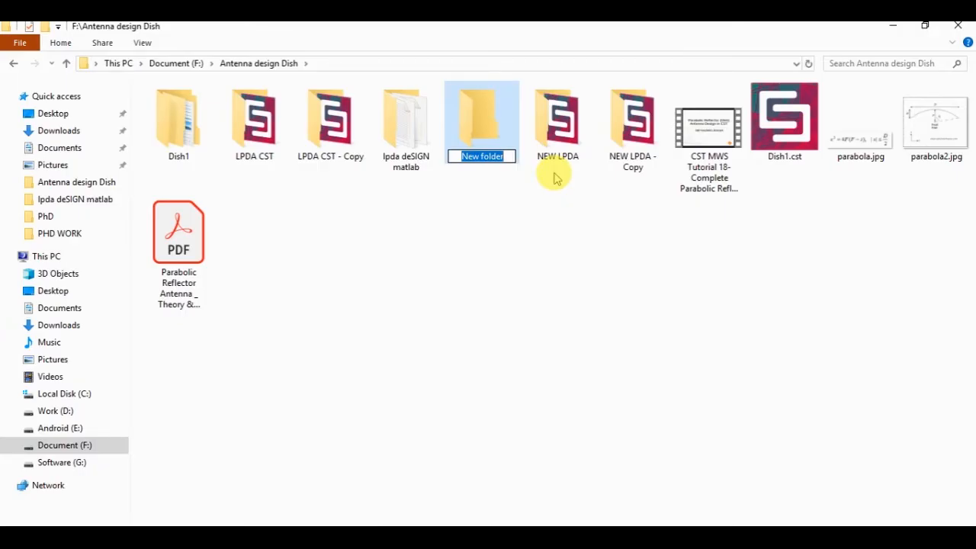
pyautogui.write('LPDA')
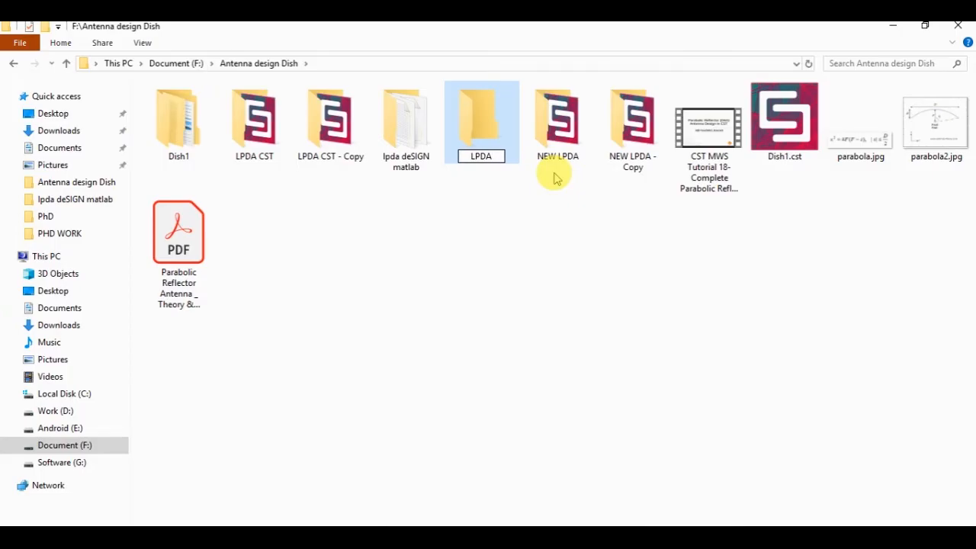
pyautogui.write('_45_1500')
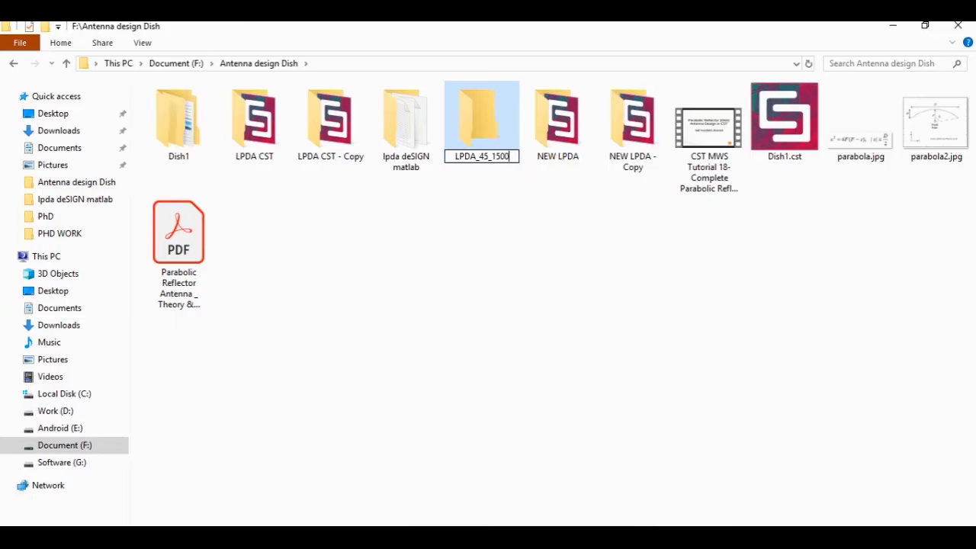
pyautogui.write('MHz')
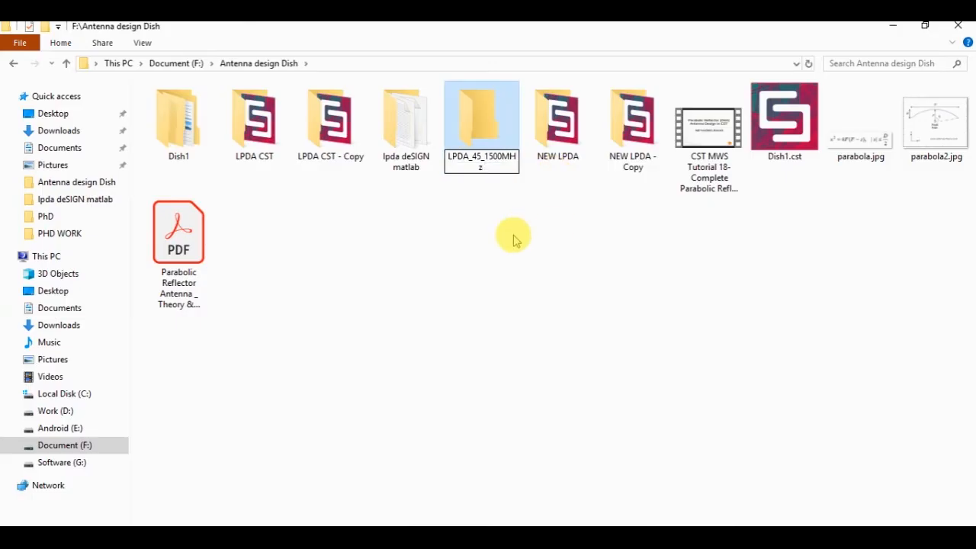
pyautogui.press('Return')
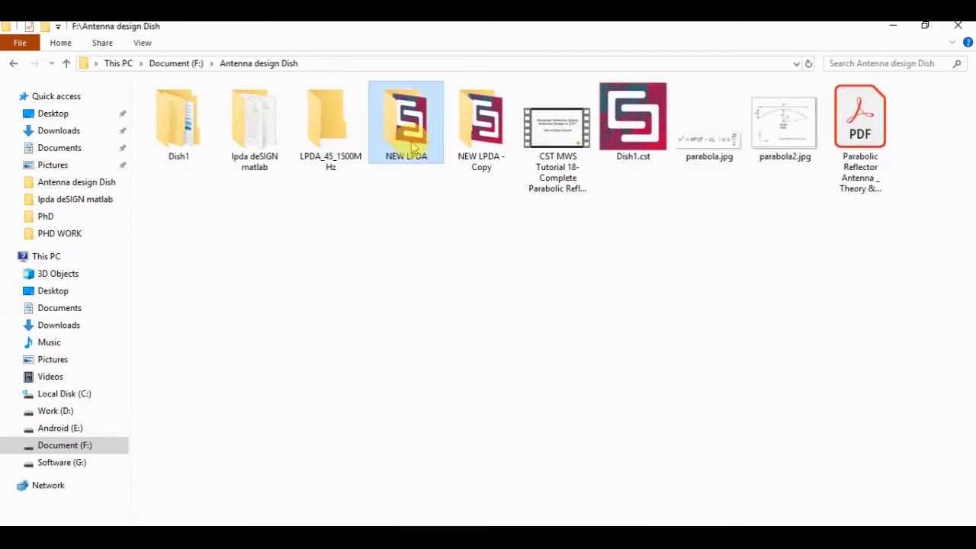
# Step: Look at the contents of the NEW LPDA and NEW LPDA - Copy folders and return to the parent folder
pyautogui.doubleClick(405, 114)
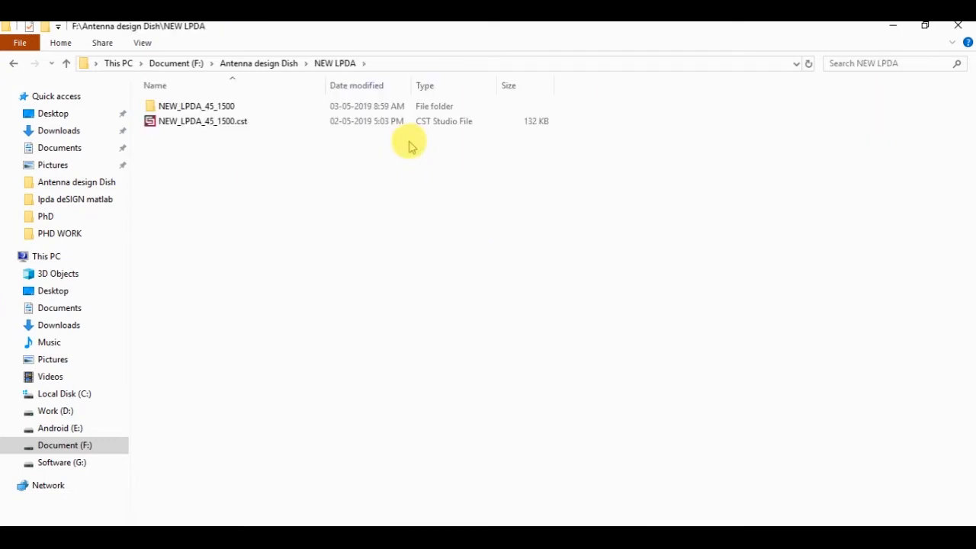
pyautogui.click(13, 64)
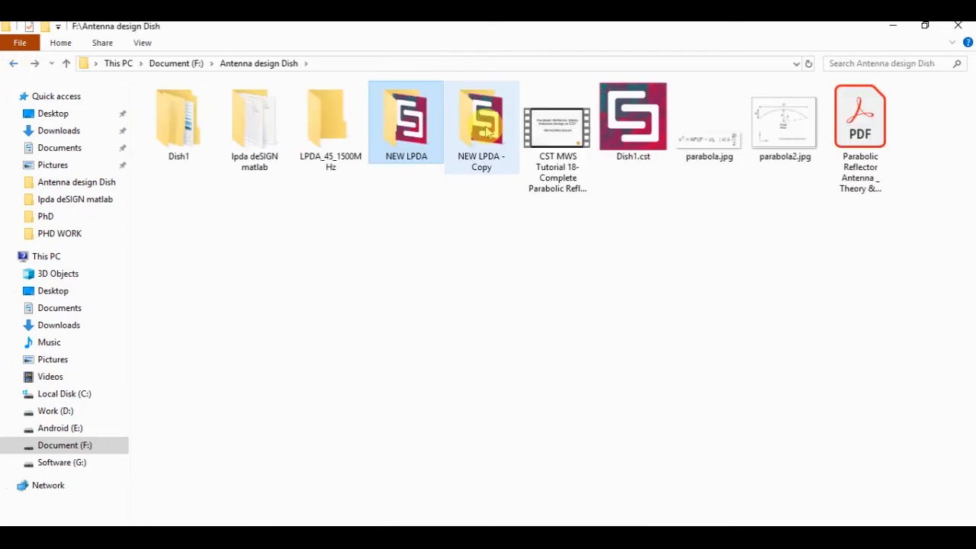
pyautogui.doubleClick(485, 130)
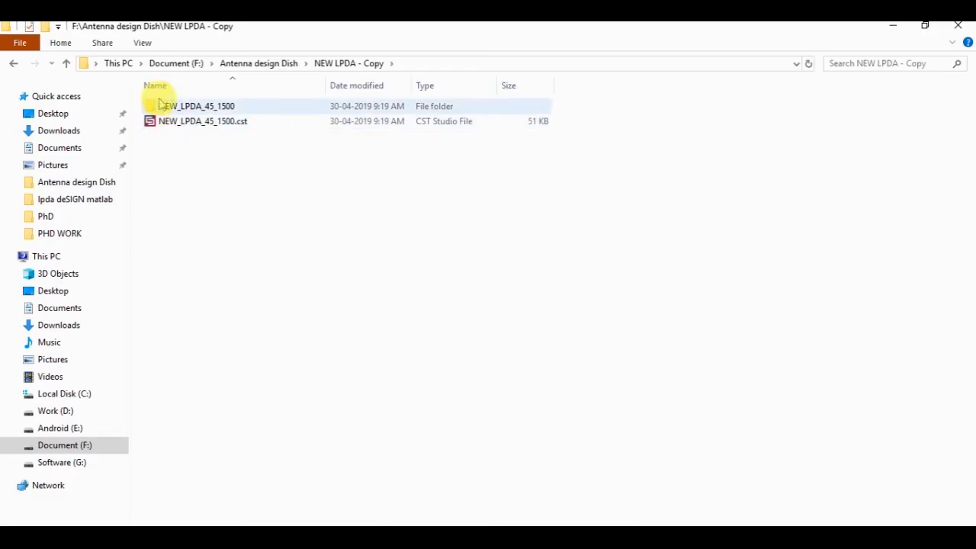
pyautogui.click(12, 64)
# Step: Open the LPDA_45_1500MHz folder and copy its folder path
pyautogui.click(358, 135)
pyautogui.doubleClick(358, 135)
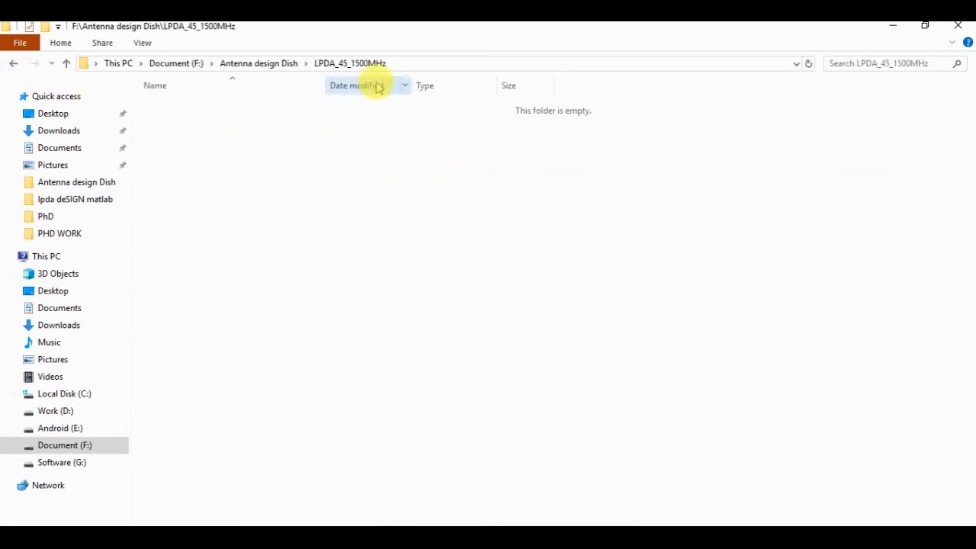
pyautogui.click(404, 67)
pyautogui.moveTo(312, 68); pyautogui.dragTo(186, 65)
pyautogui.hotkey('ctrl', 'c')
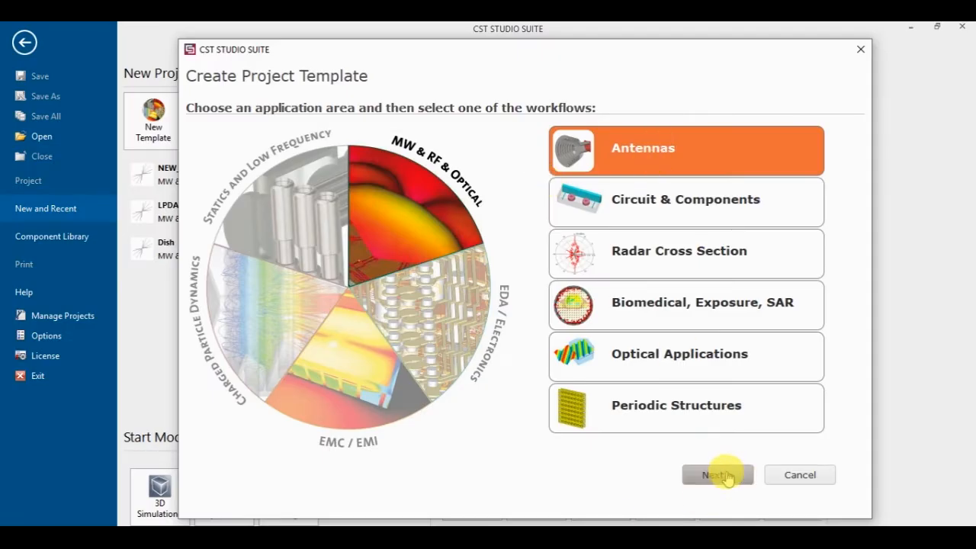
# Step: Return to CST Studio Suite and choose the Wire antenna workflow with the Time Domain solver for the template
pyautogui.click(465, 537)
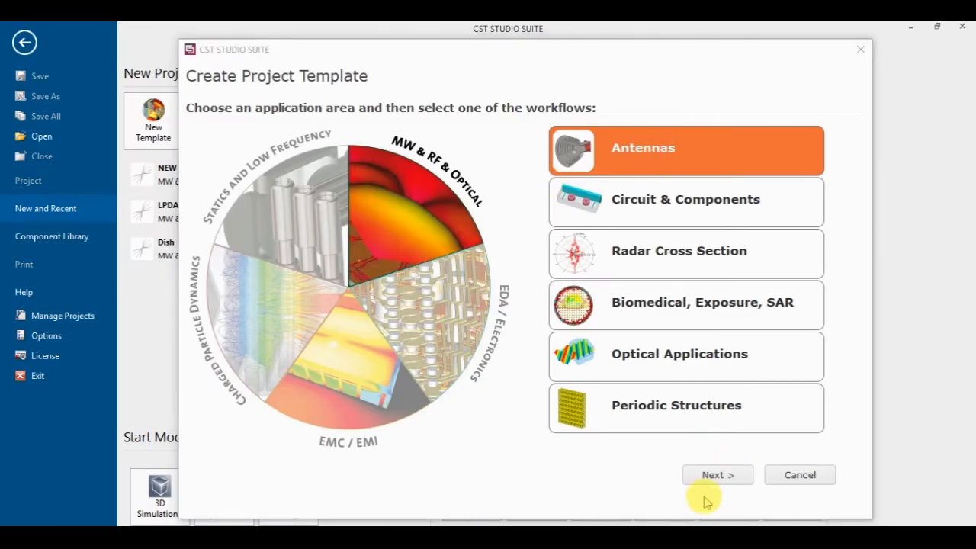
pyautogui.click(714, 476)
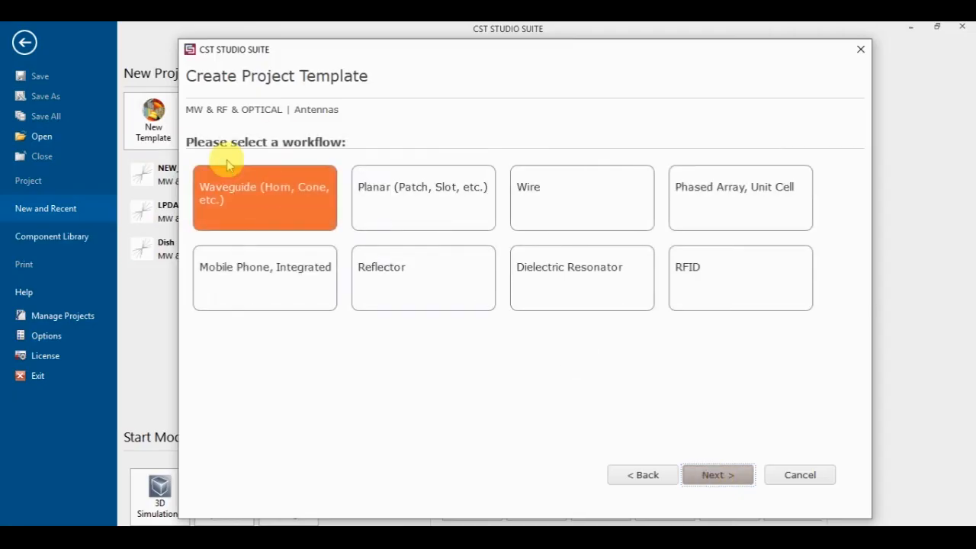
pyautogui.click(537, 200)
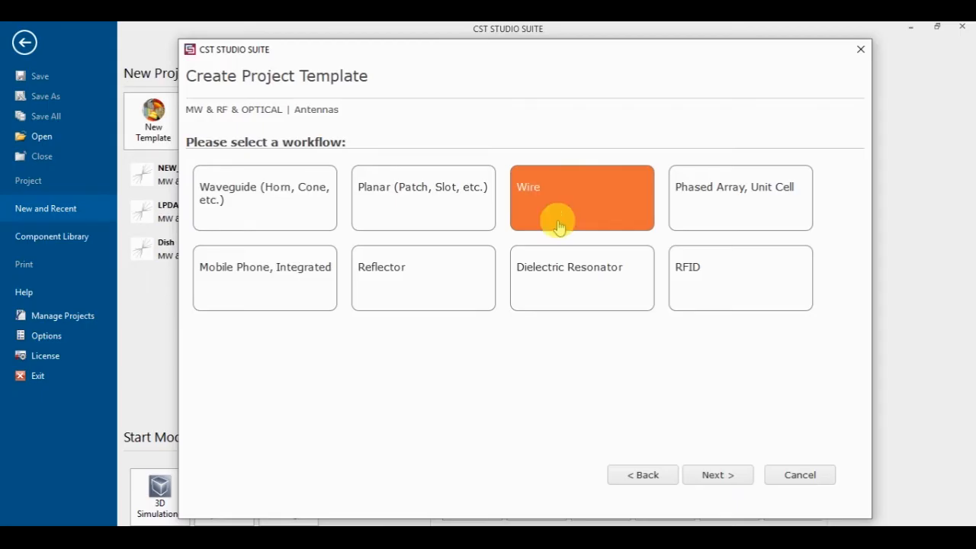
pyautogui.click(719, 475)
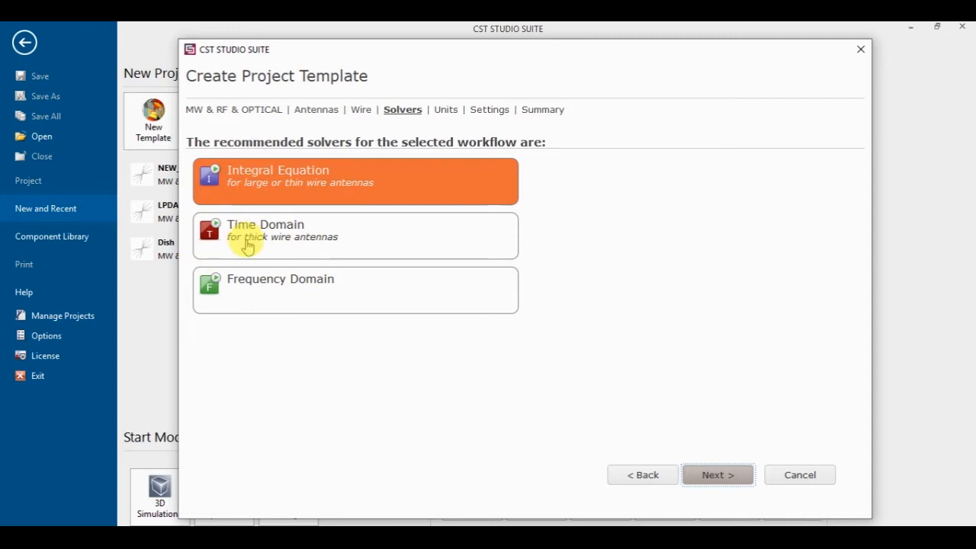
pyautogui.click(307, 245)
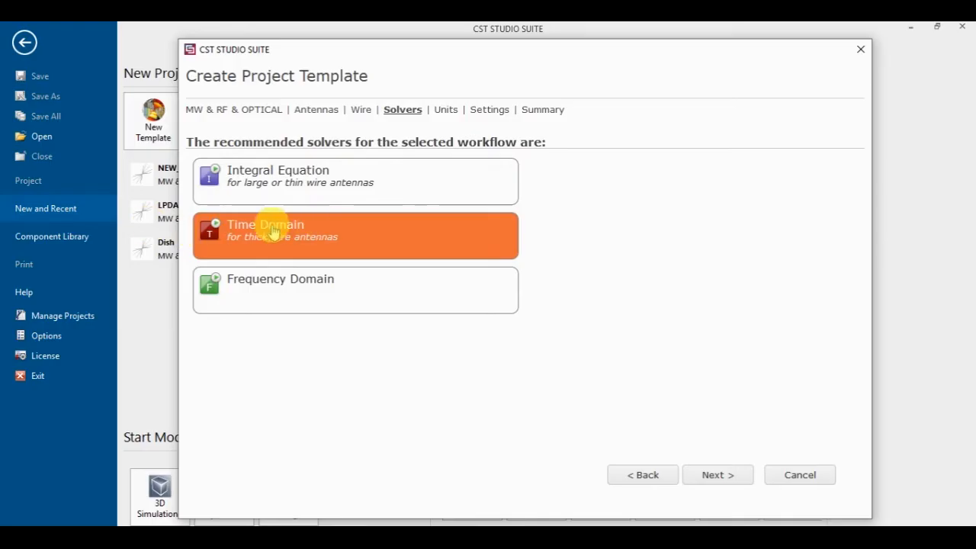
pyautogui.click(710, 475)
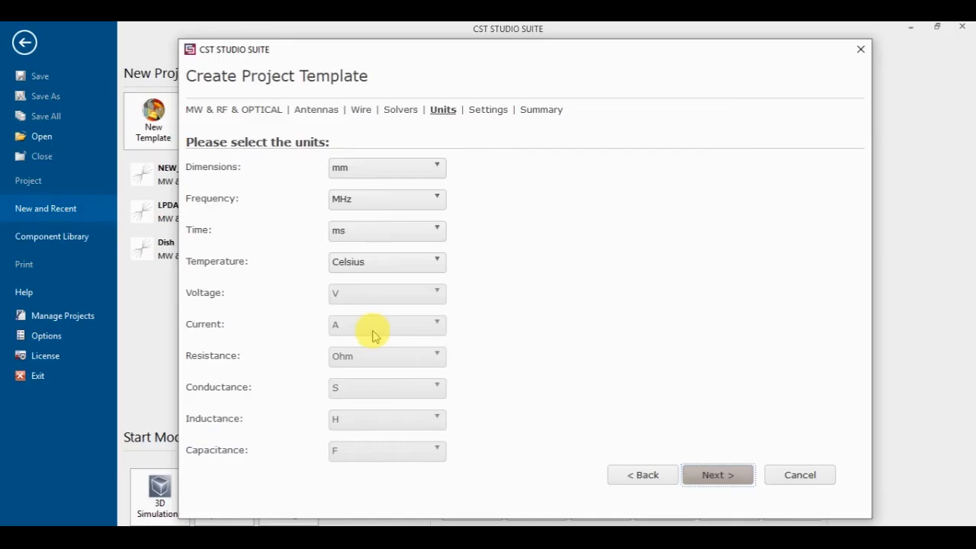
# Step: Accept the template's default units and set the minimum frequency to 45 MHz and the maximum frequency to 1500 MHz
pyautogui.click(718, 474)
pyautogui.click(385, 174)
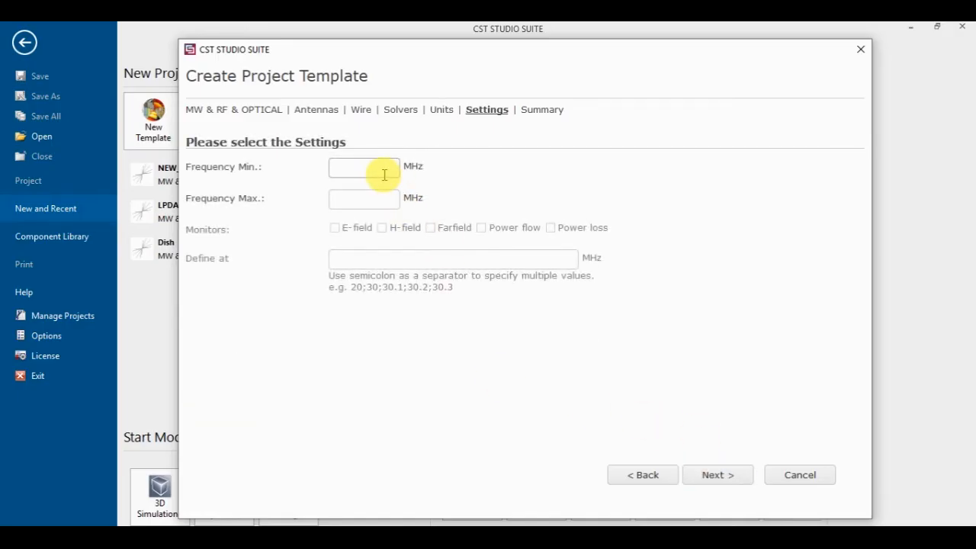
pyautogui.write('45')
pyautogui.click(371, 203)
pyautogui.write('1500')
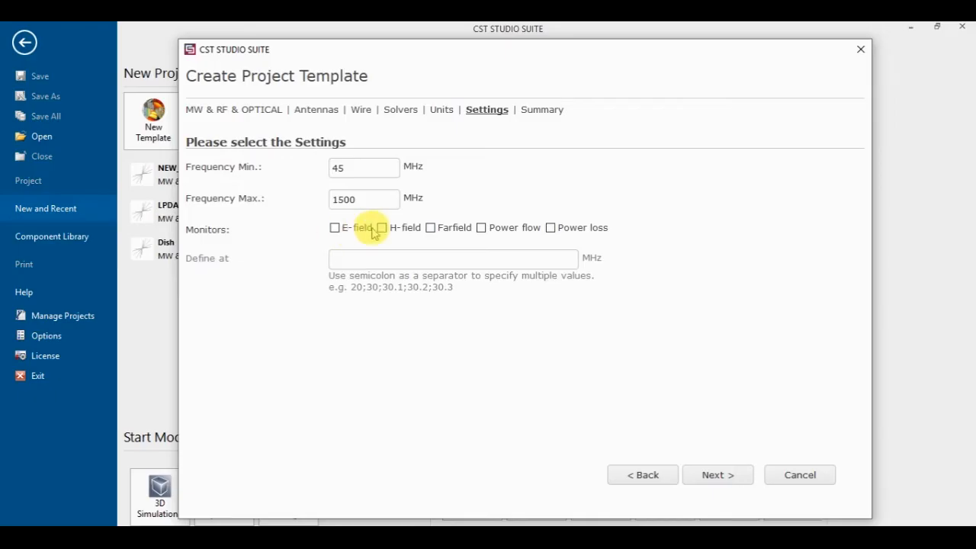
# Step: Enable only the Farfield monitor for the project template
pyautogui.click(432, 229)
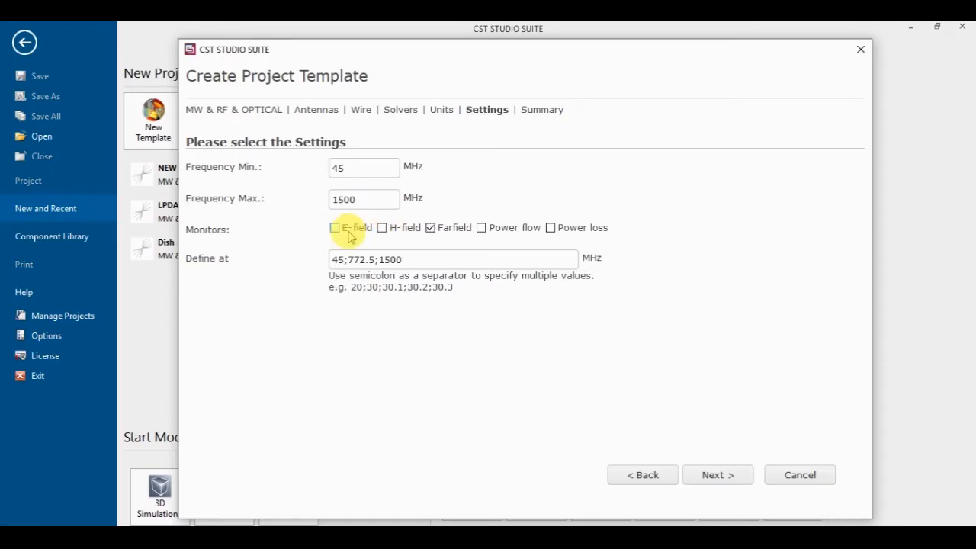
pyautogui.click(379, 229)
pyautogui.click(381, 229)
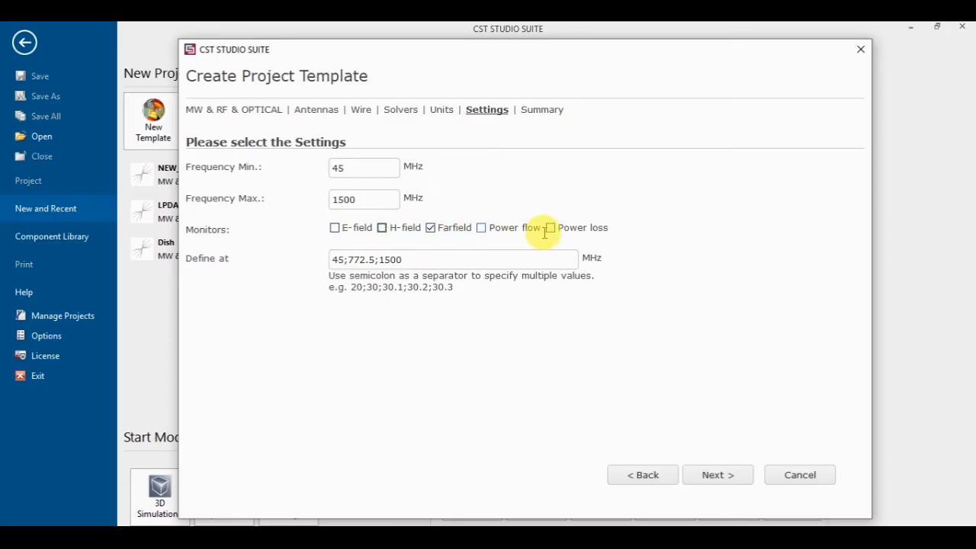
# Step: Insert 100 MHz between 45 and 772.5 in the list of monitor frequencies
pyautogui.click(337, 260)
pyautogui.moveTo(332, 261); pyautogui.dragTo(342, 261)
pyautogui.click(363, 262)
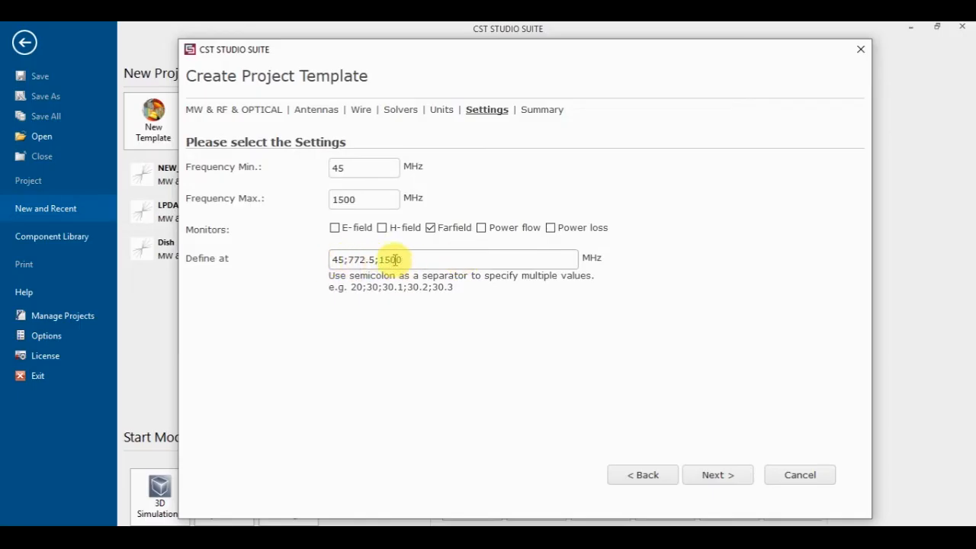
pyautogui.click(350, 258)
pyautogui.write('100;')
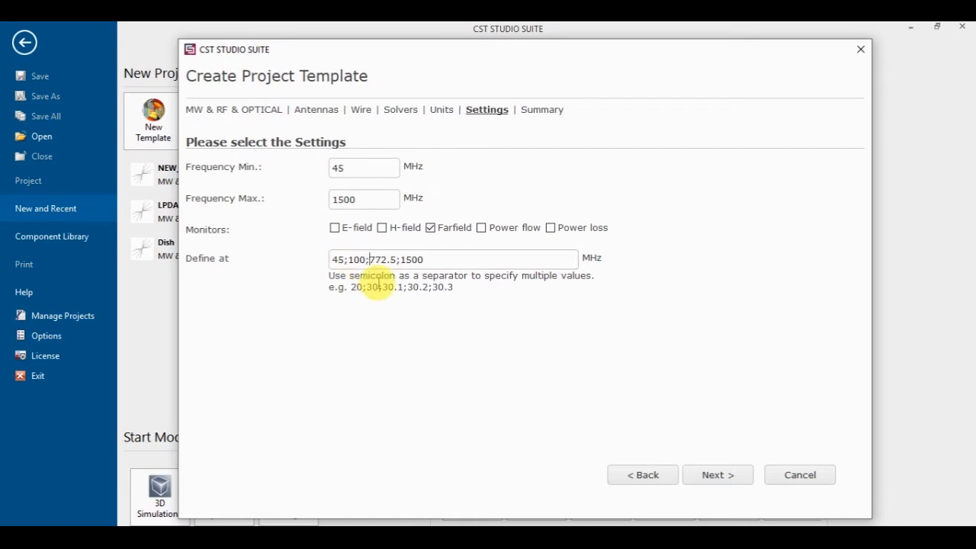
# Step: Insert 300 and 500 MHz before 772.5 in the monitor frequency list and set the second frequency to 90 MHz
pyautogui.write('4')
pyautogui.press('BackSpace')
pyautogui.write('300;500')
pyautogui.write(';')
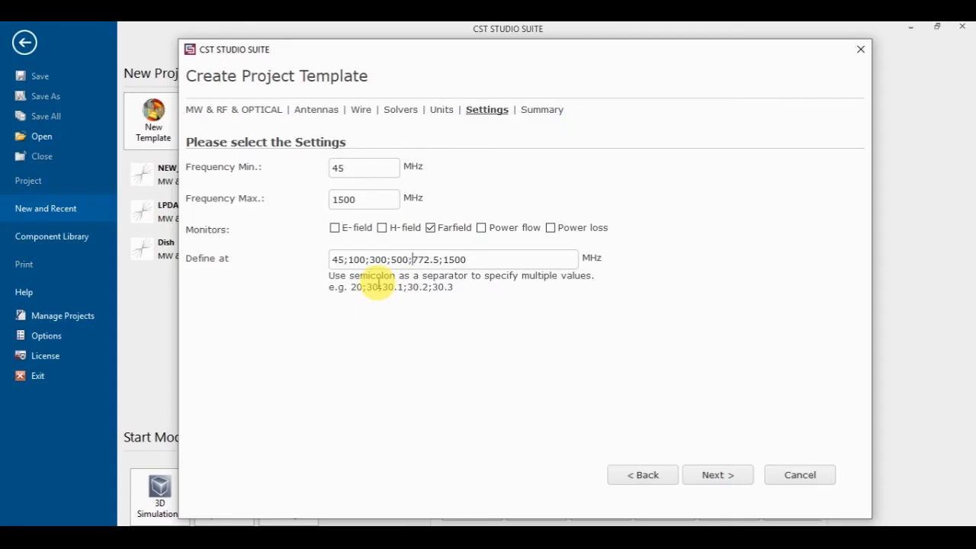
pyautogui.click(356, 260)
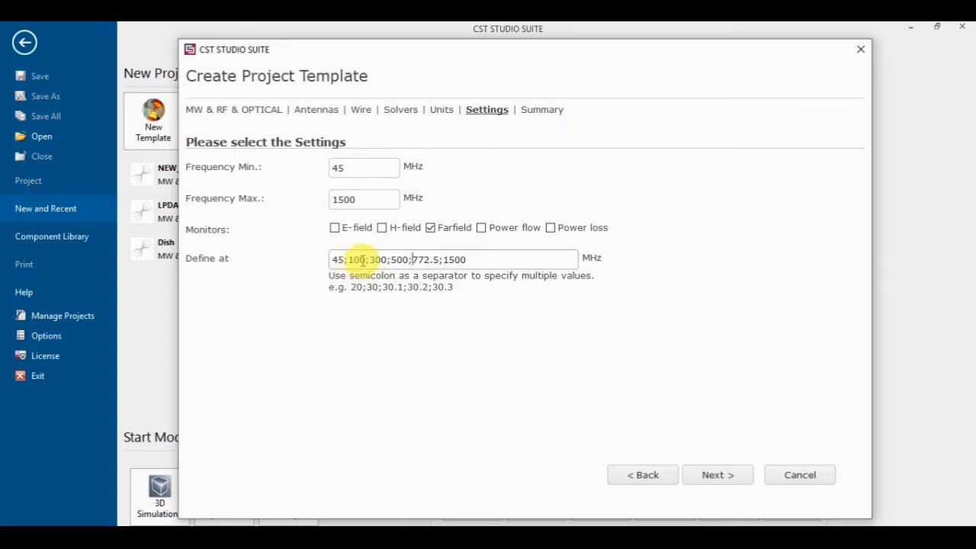
pyautogui.press('BackSpace')
pyautogui.press('BackSpace')
pyautogui.write('9')
# Step: Insert 900, 1100 and 1300 MHz between 772.5 and 1500 in the monitor frequencies and continue to the template summary
pyautogui.click(438, 259)
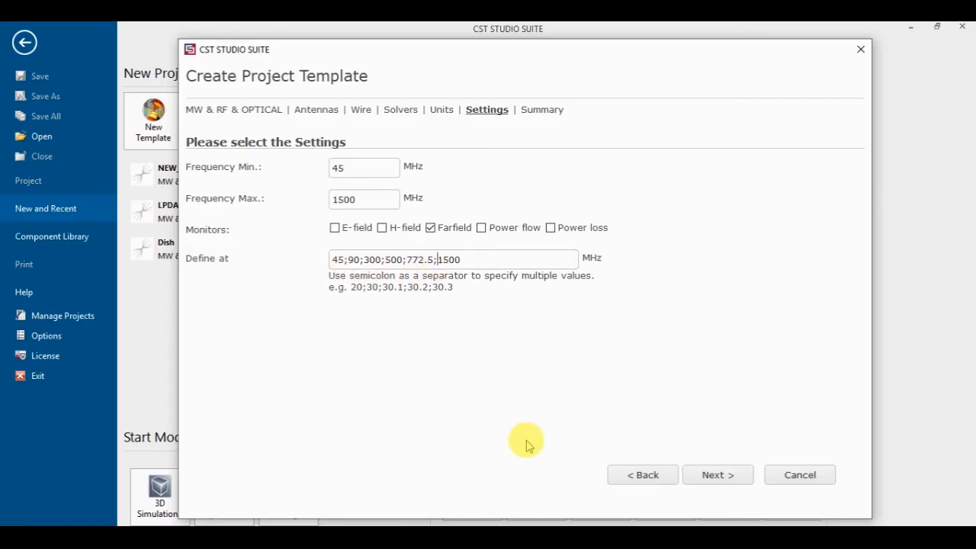
pyautogui.write('900;11300;')
pyautogui.click(458, 260)
pyautogui.write('11')
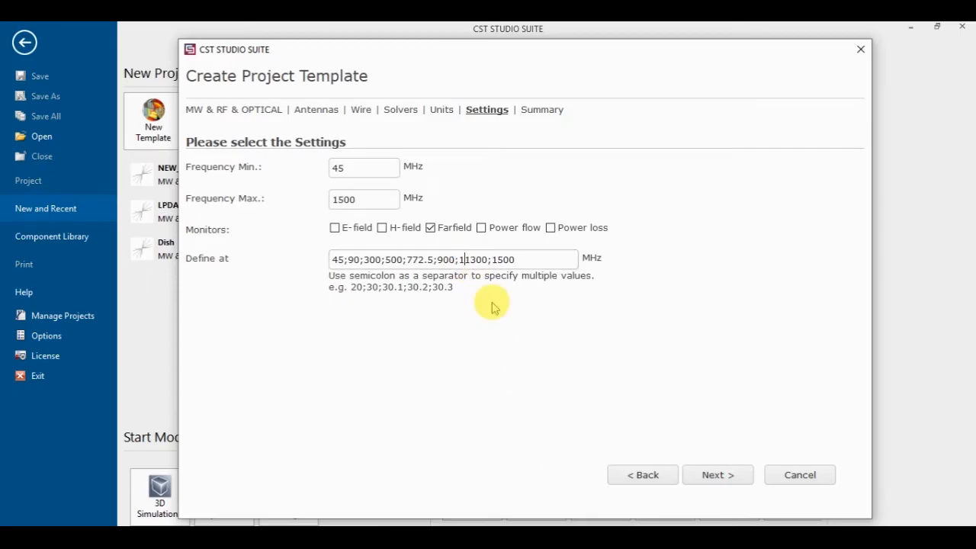
pyautogui.write('00;1')
pyautogui.click(732, 478)
# Step: Name the template LPDA_45_1500MHz_5_3_2019 and finish creating the project
pyautogui.moveTo(438, 166); pyautogui.dragTo(343, 165)
pyautogui.hotkey('ctrl', 'v')
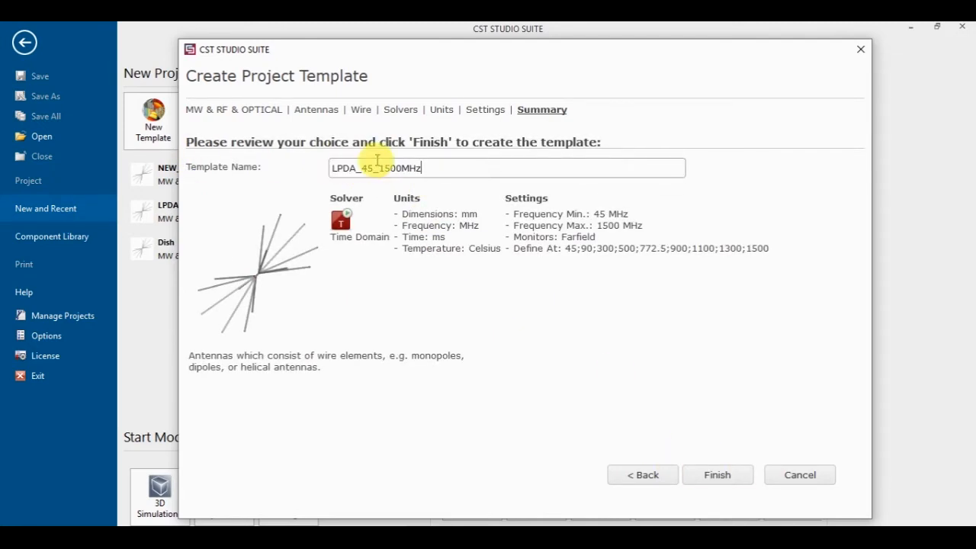
pyautogui.write('_5_3_2019')
pyautogui.click(729, 477)
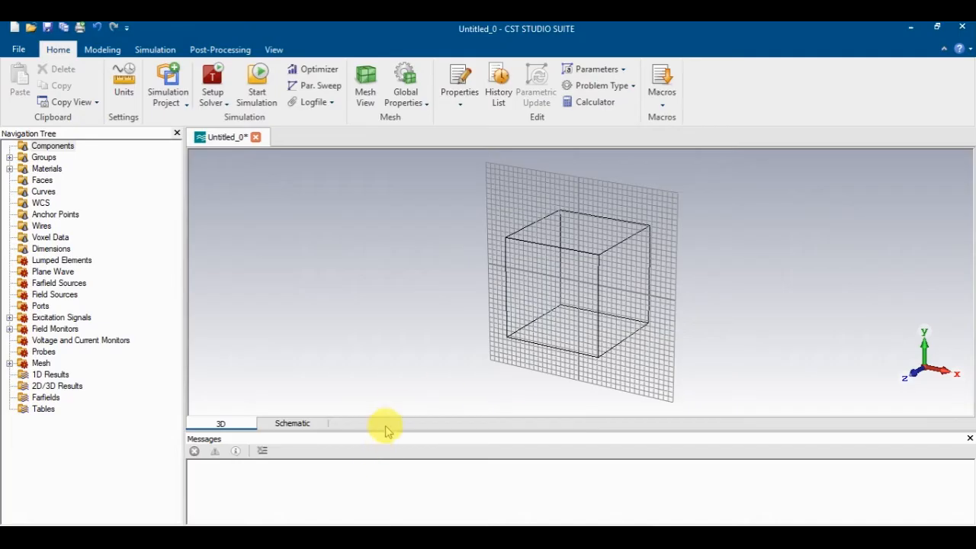
# Step: Hide the messages pane and start saving the project under the file name NEW_LPDA_45_1500
pyautogui.click(970, 441)
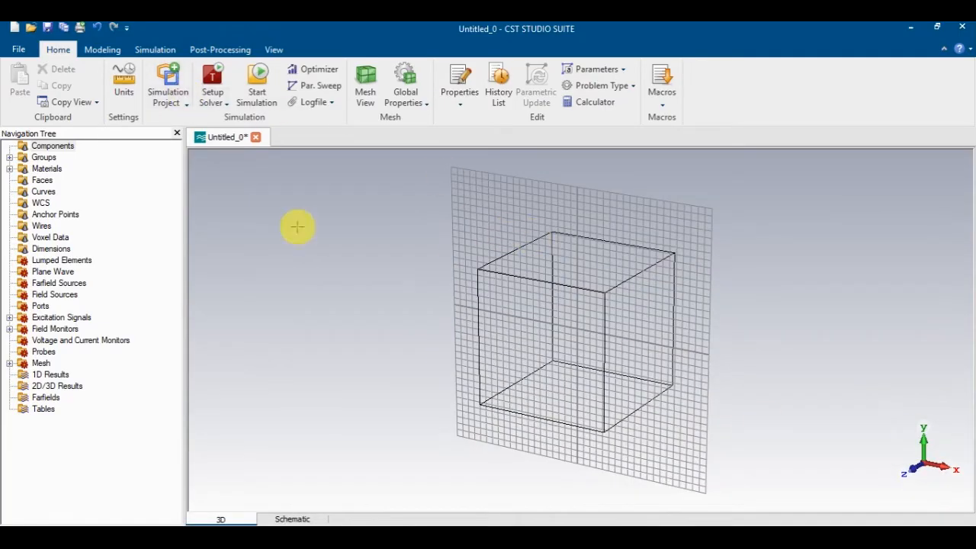
pyautogui.click(47, 27)
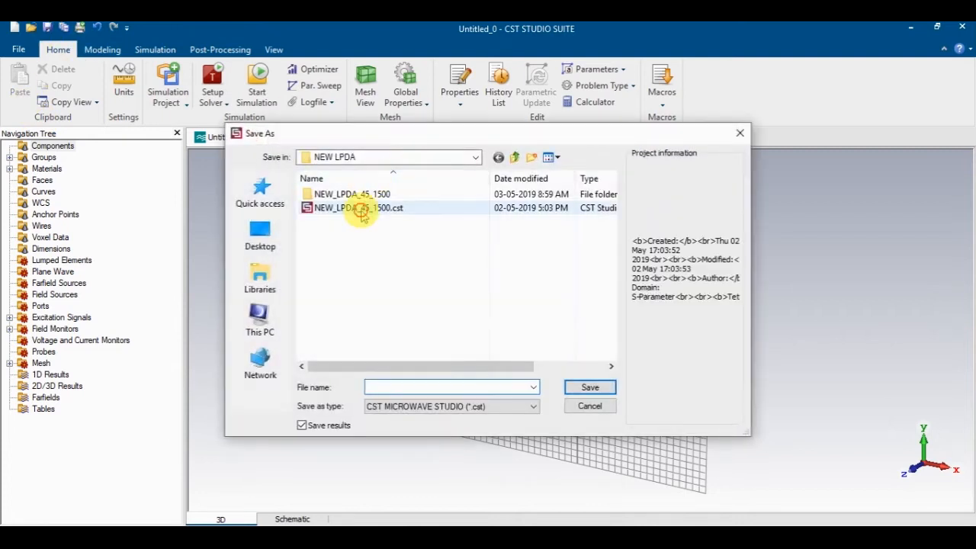
pyautogui.click(360, 207)
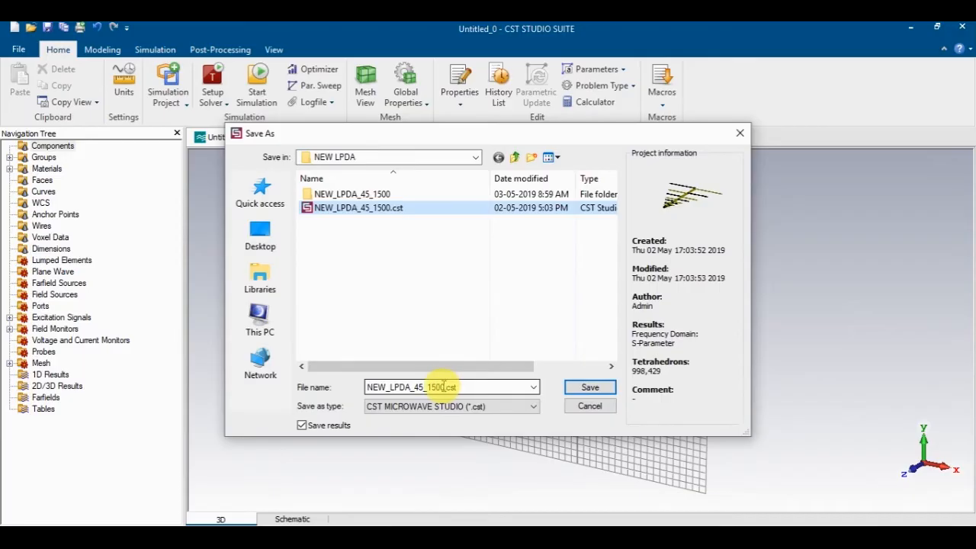
pyautogui.doubleClick(443, 386)
pyautogui.click(493, 387)
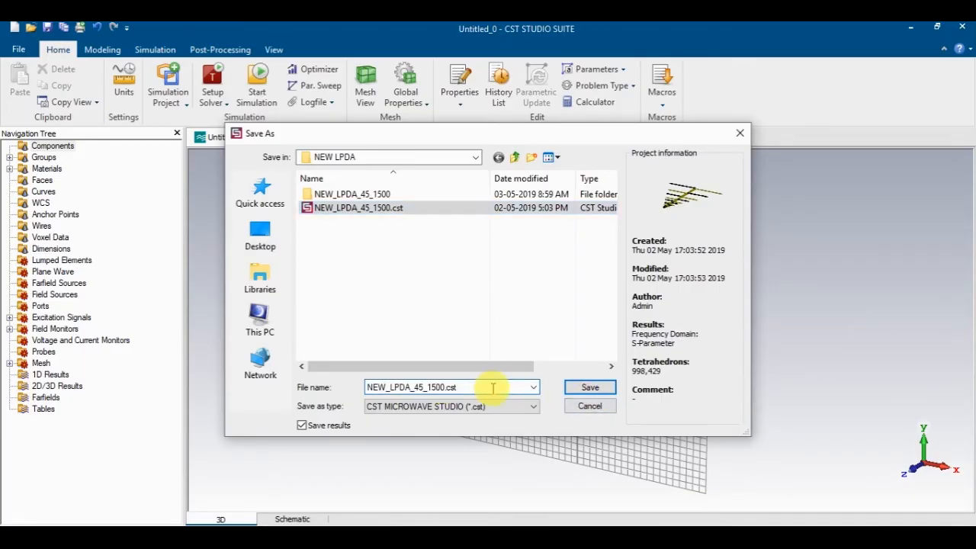
pyautogui.press('BackSpace')
pyautogui.press('BackSpace')
pyautogui.press('BackSpace')
pyautogui.press('BackSpace')
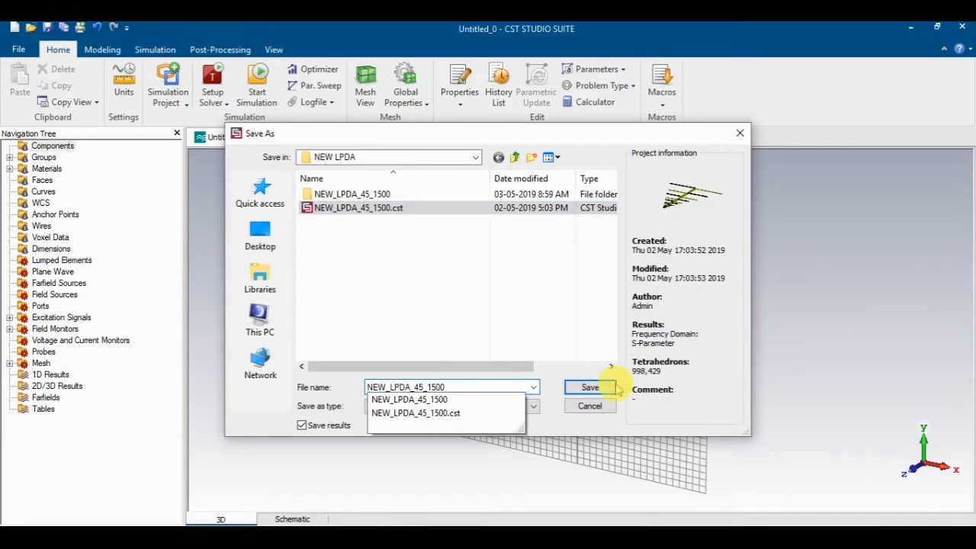
# Step: Save the project in the LPDA_45_1500MHz folder inside Antenna design Dish
pyautogui.click(515, 157)
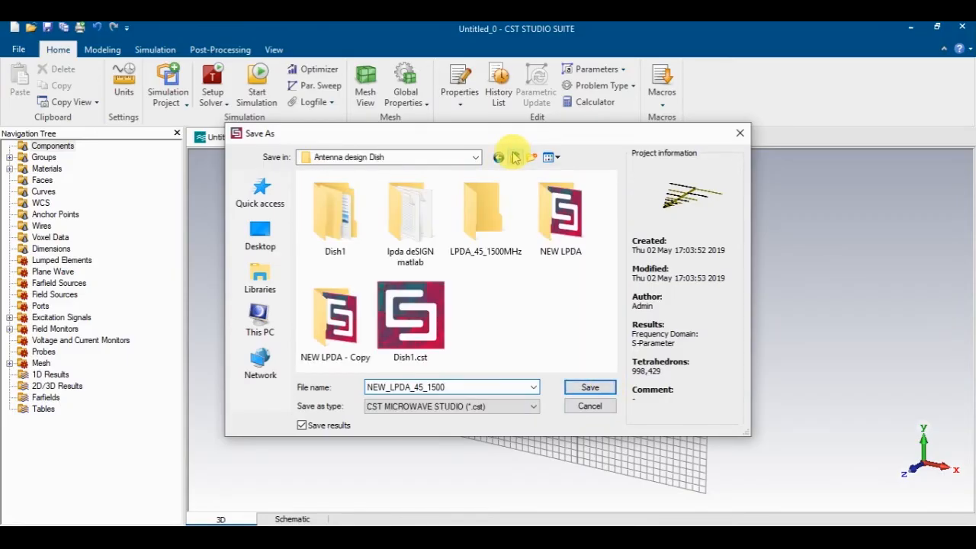
pyautogui.doubleClick(486, 215)
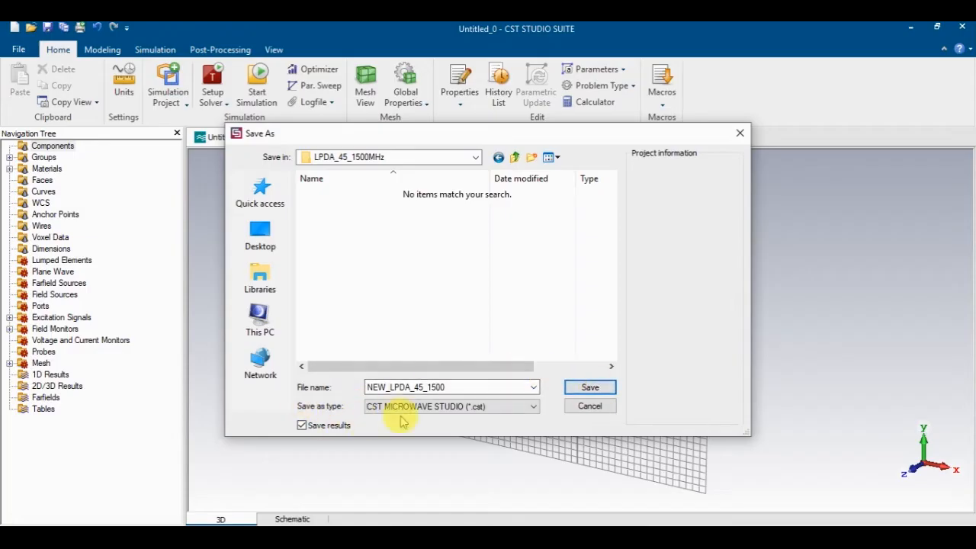
pyautogui.click(591, 388)
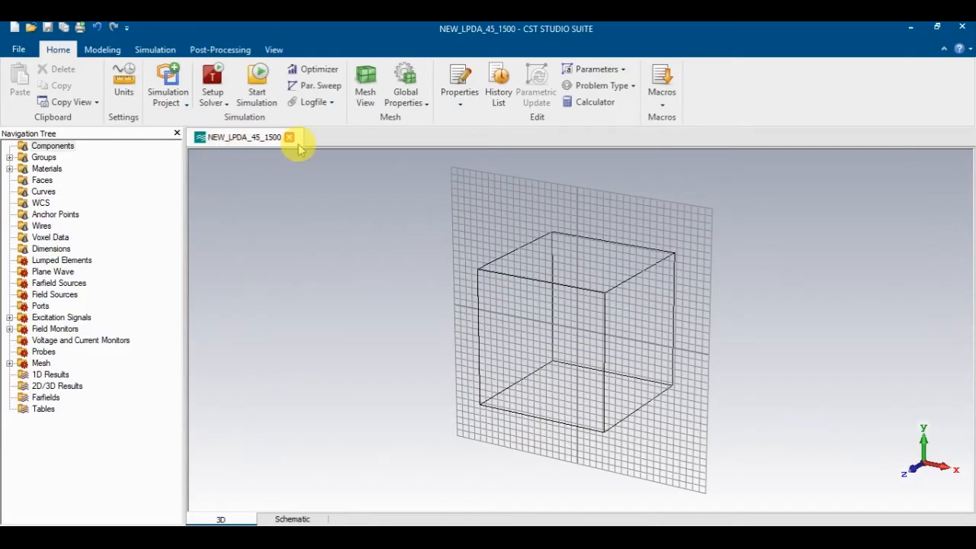
# Step: Turn off the bounding box display in the 3D view
pyautogui.click(272, 48)
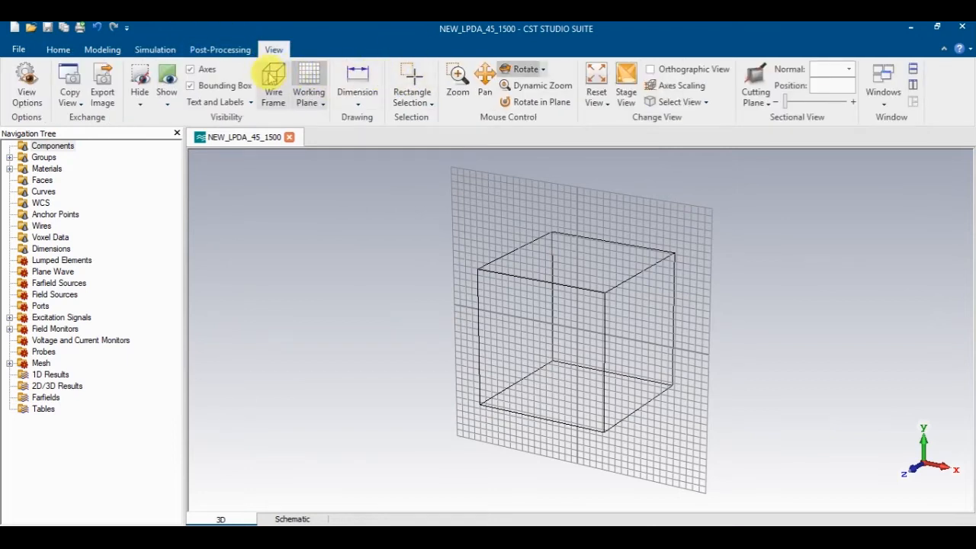
pyautogui.click(275, 85)
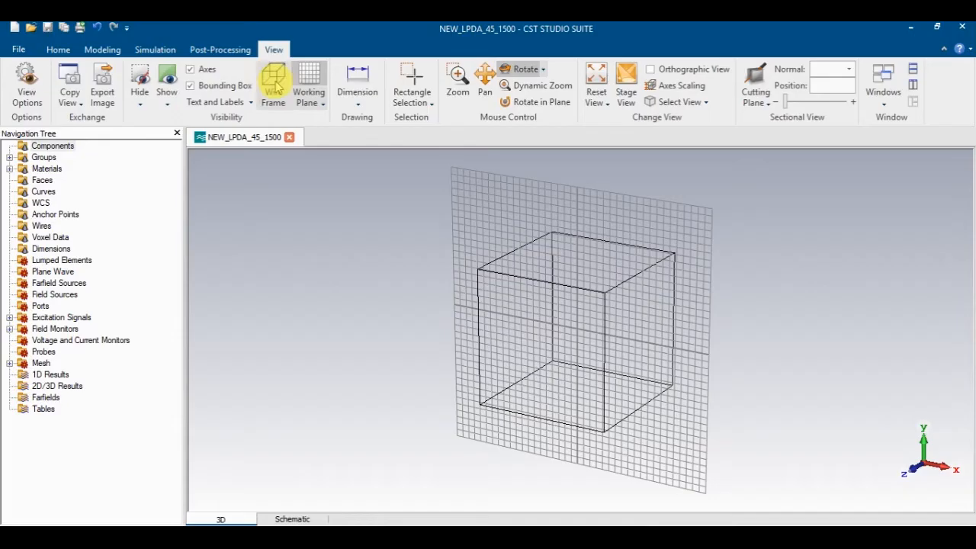
pyautogui.click(217, 86)
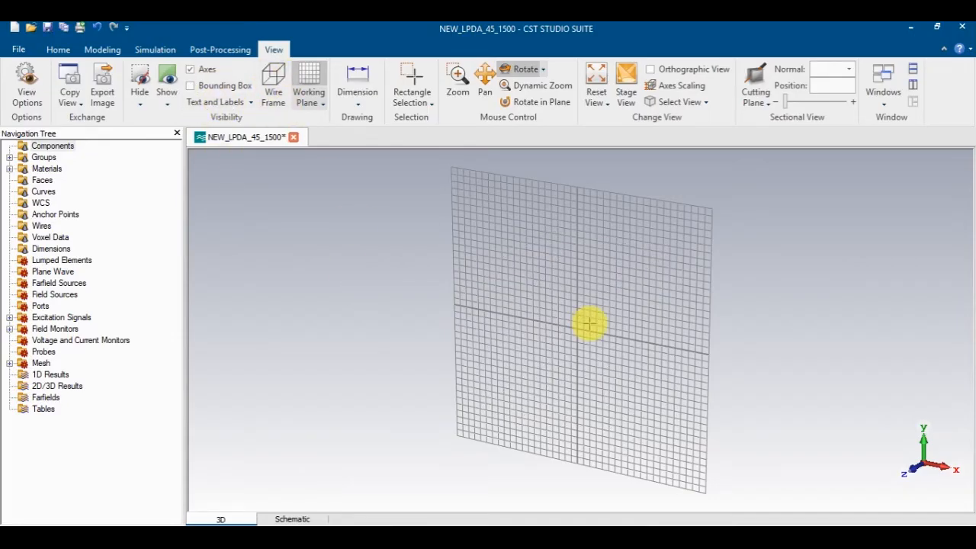
pyautogui.moveTo(625, 307)
pyautogui.mouseDown()
pyautogui.moveTo(484, 289)
pyautogui.moveTo(524, 191)
pyautogui.moveTo(441, 270)
pyautogui.moveTo(473, 340)
pyautogui.moveTo(506, 301)
pyautogui.mouseUp()
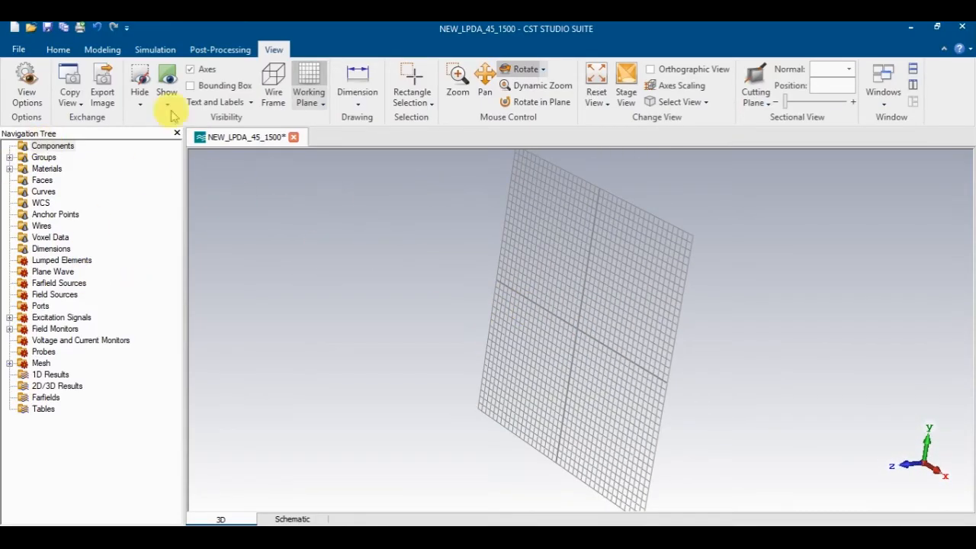
# Step: Start a new brick defined by numeric coordinates and name it BOOM1
pyautogui.click(55, 50)
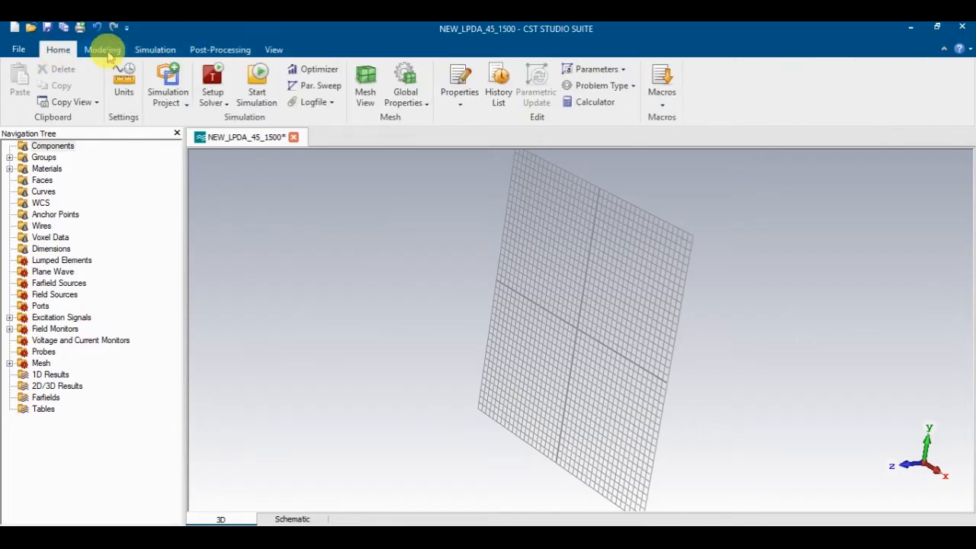
pyautogui.click(105, 51)
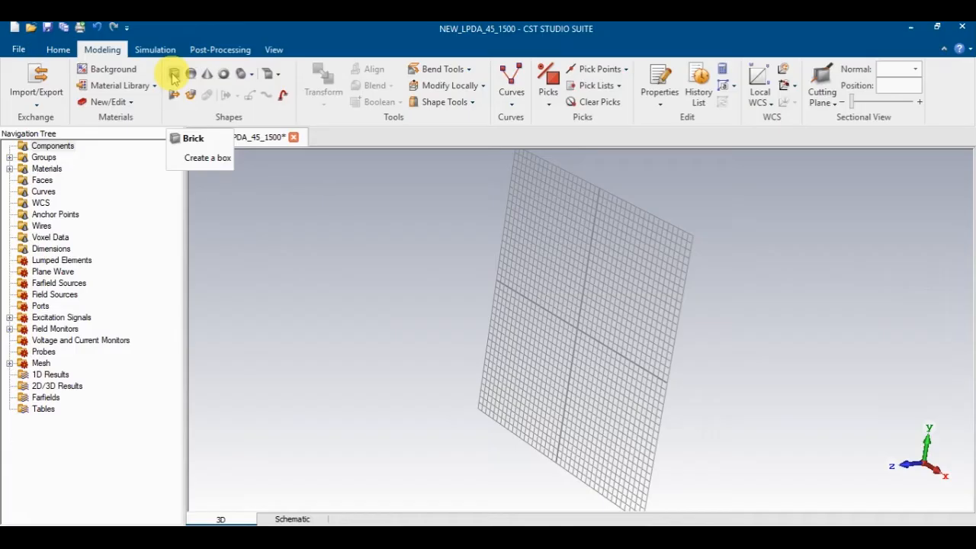
pyautogui.click(174, 75)
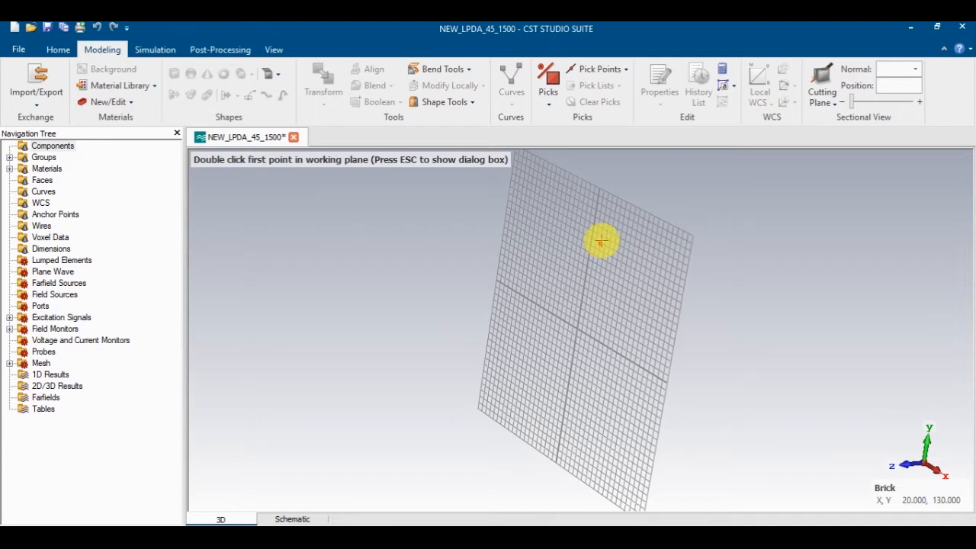
pyautogui.press('Escape')
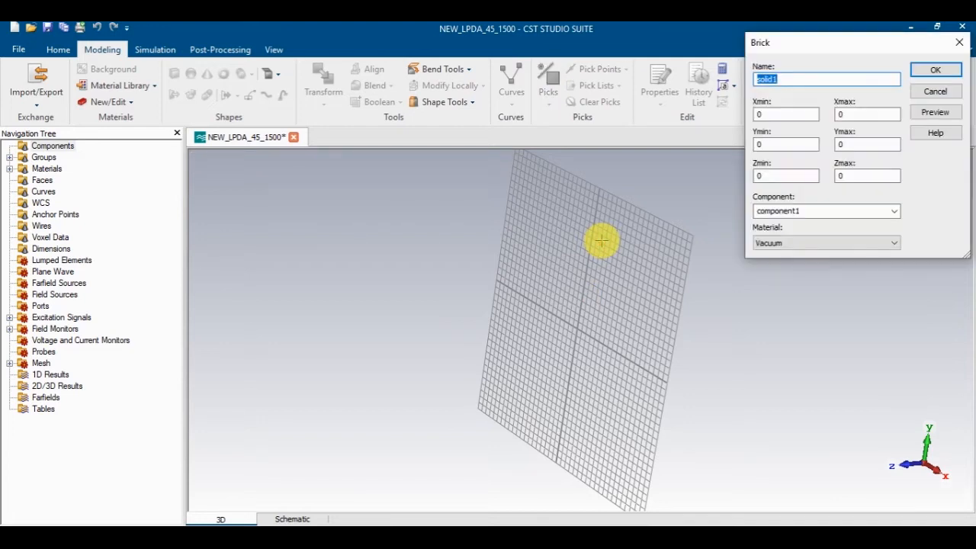
pyautogui.moveTo(813, 45); pyautogui.dragTo(786, 130)
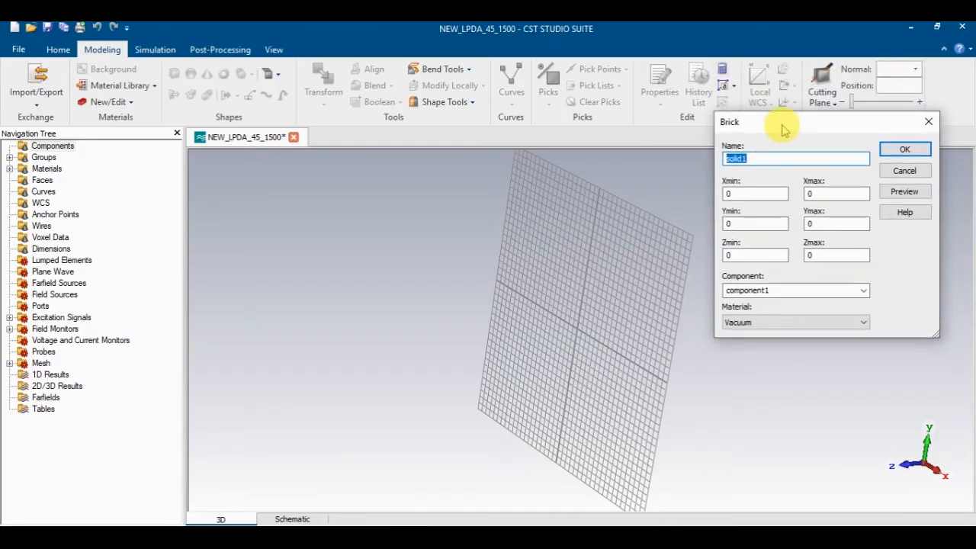
pyautogui.press('Tab')
pyautogui.write('b')
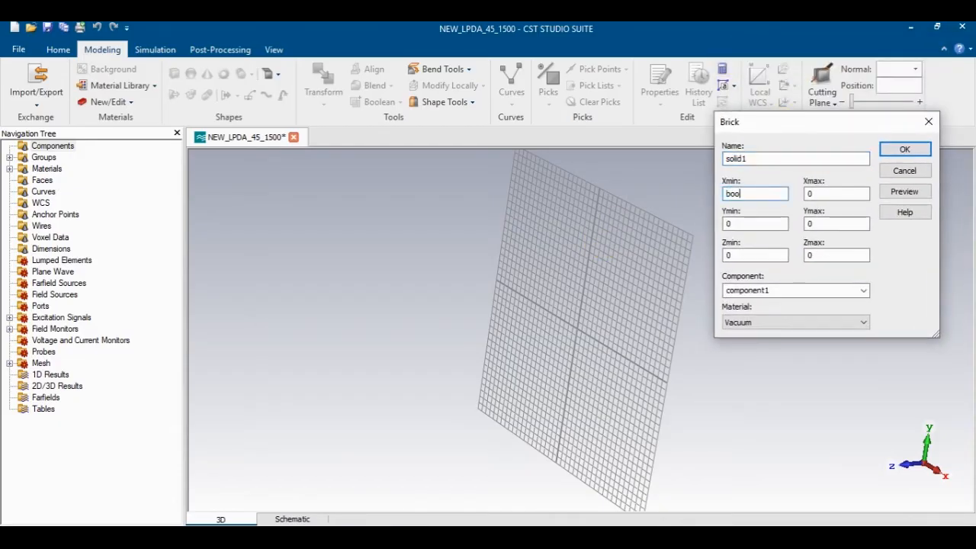
pyautogui.moveTo(768, 158); pyautogui.dragTo(570, 155)
pyautogui.press('Tab')
pyautogui.hotkey('shift', 'Tab')
pyautogui.write('BO')
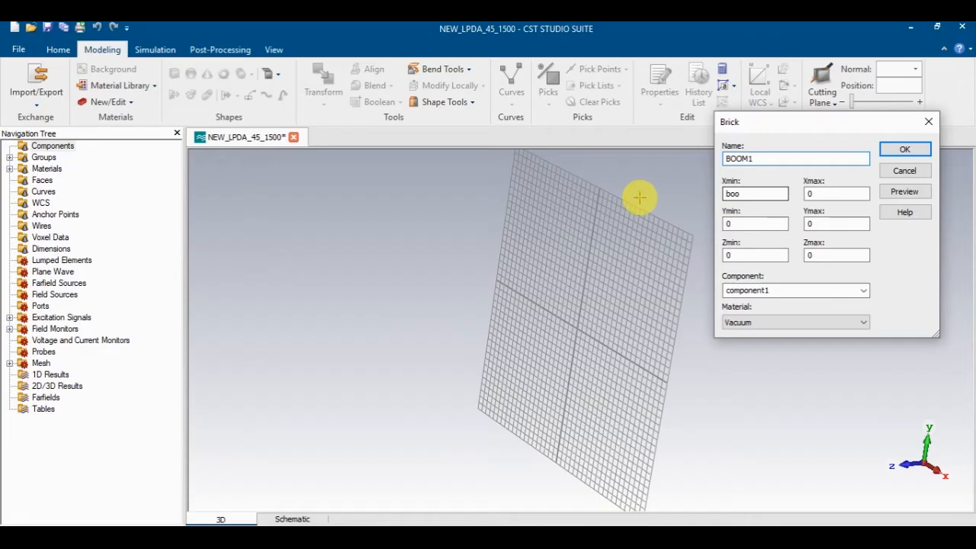
# Step: Set the BOOM1 brick's X and Y ranges both from -12.5 to 12.5
pyautogui.moveTo(778, 193); pyautogui.dragTo(625, 196)
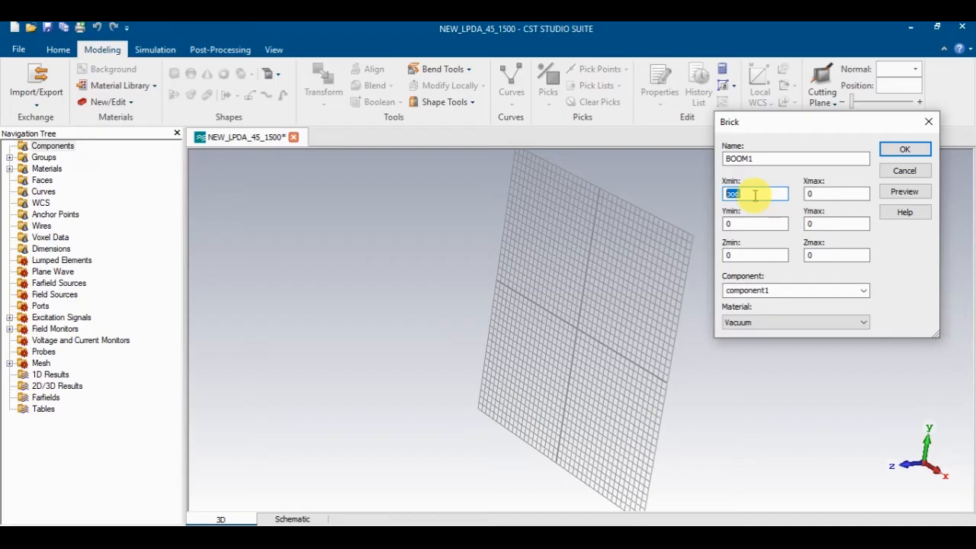
pyautogui.write('12.5')
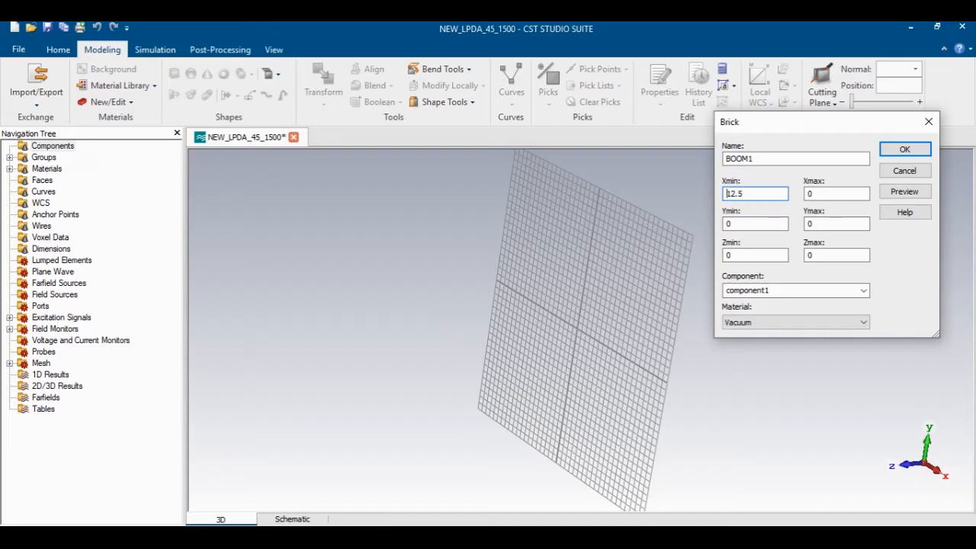
pyautogui.press('Tab')
pyautogui.write('1')
pyautogui.click(747, 223)
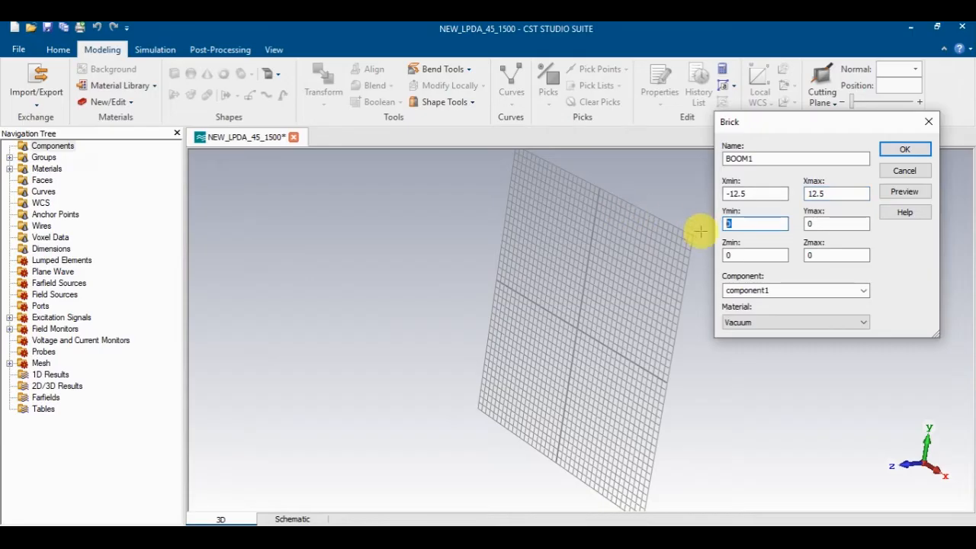
pyautogui.write('-12.5')
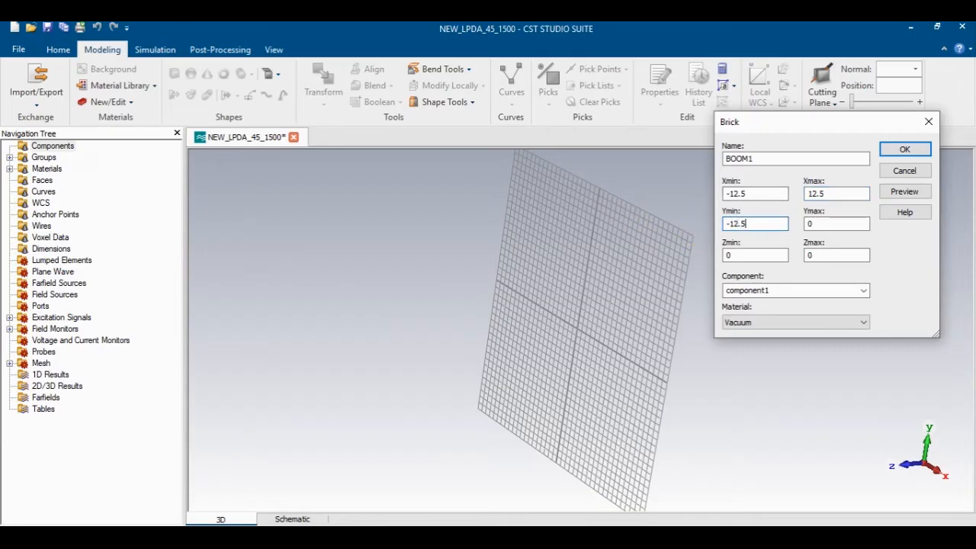
pyautogui.press('Tab')
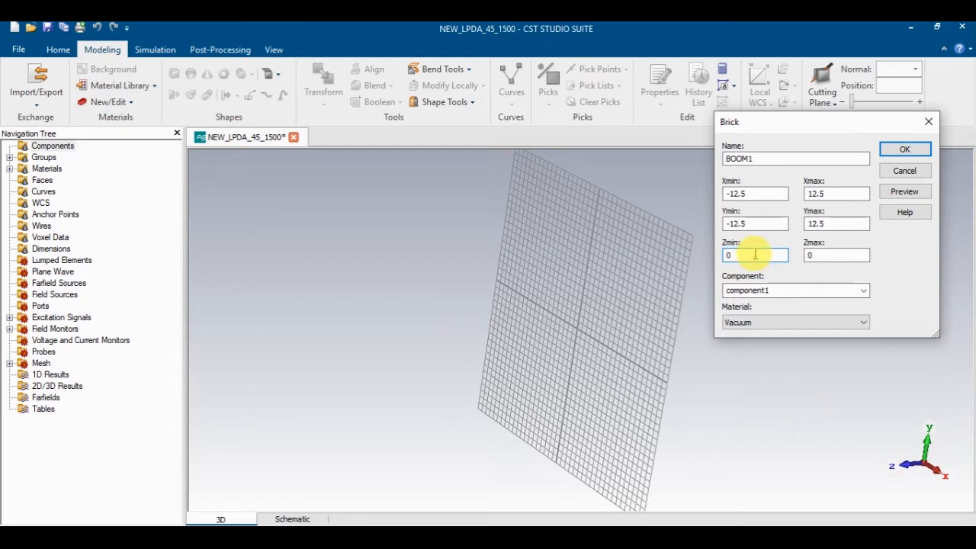
# Step: Switch to Calculator while defining the brick's Zmax and set the length converter from feet to millimetres
pyautogui.click(829, 256)
pyautogui.doubleClick(841, 261)
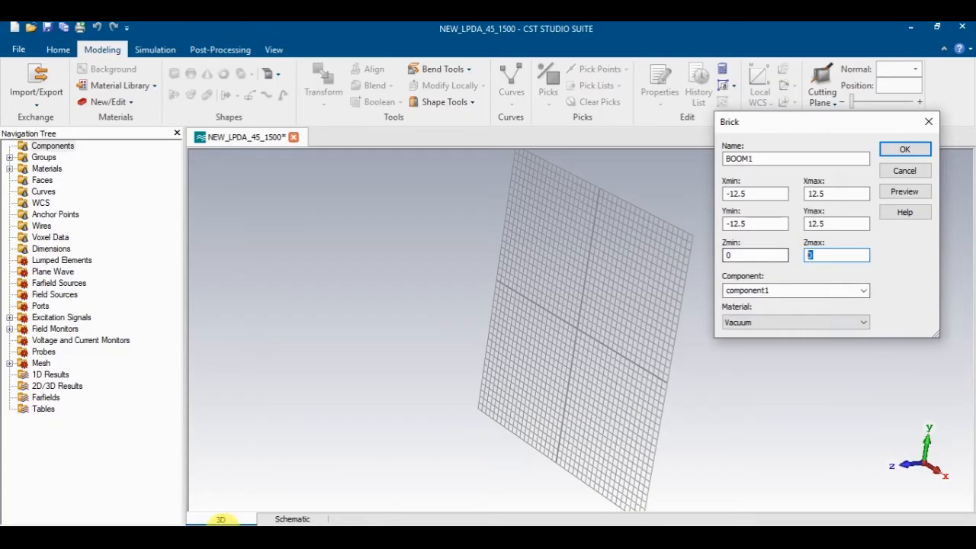
pyautogui.click(353, 407)
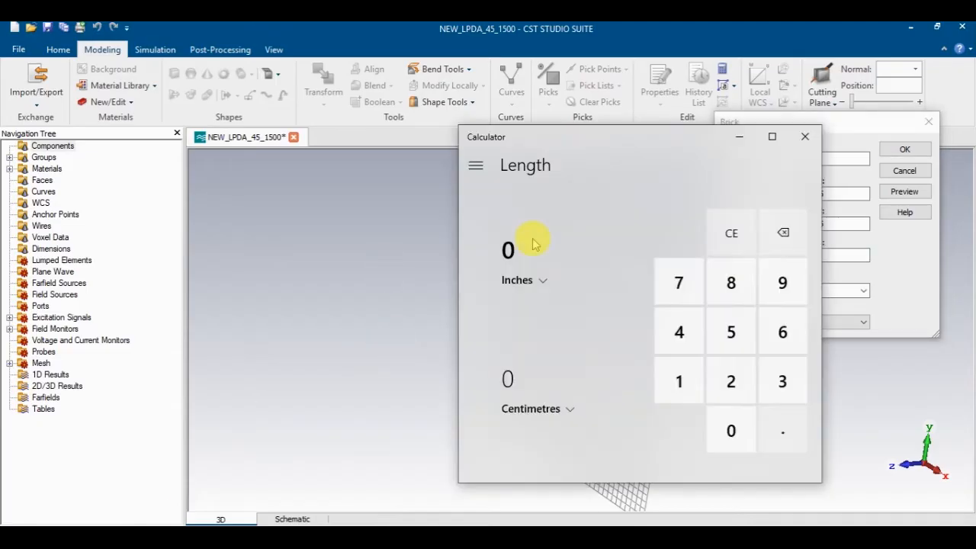
pyautogui.click(523, 283)
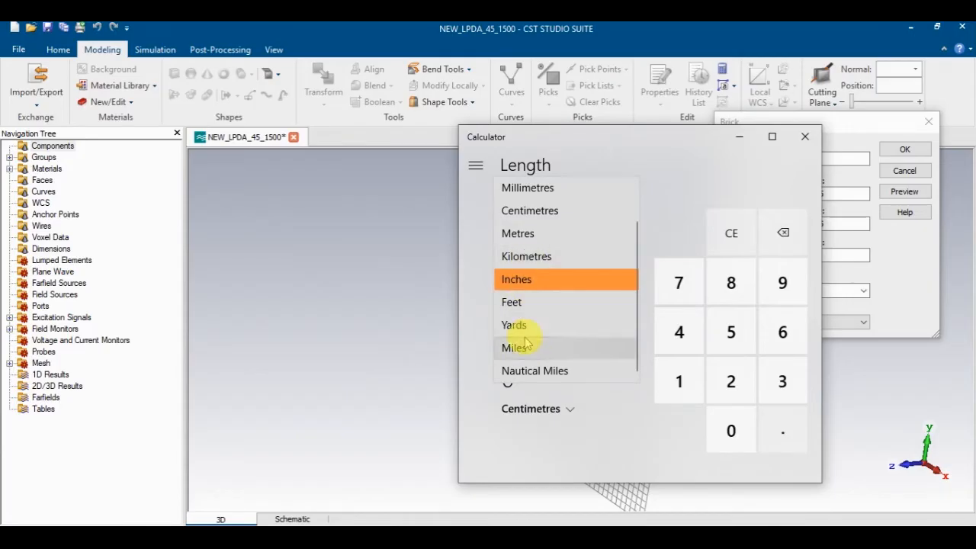
pyautogui.click(523, 302)
pyautogui.click(525, 407)
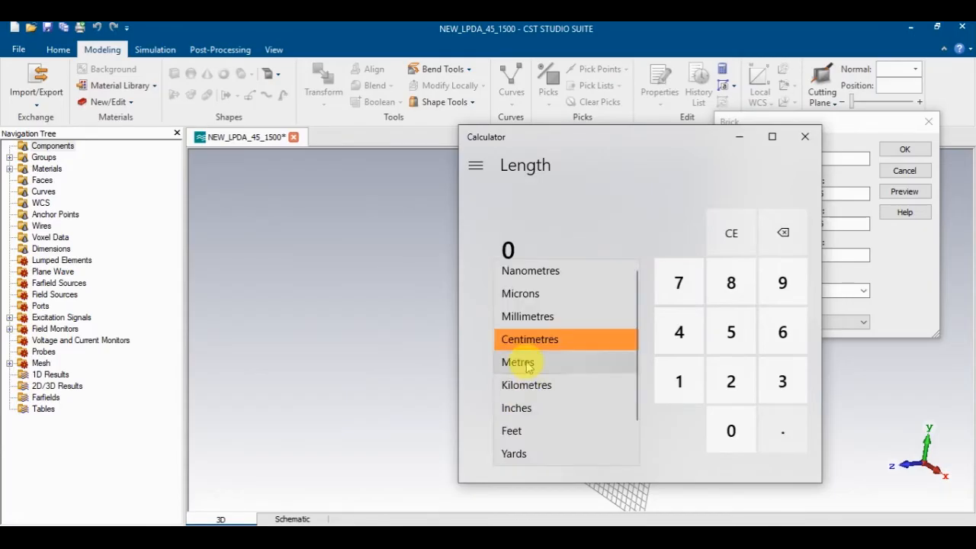
pyautogui.click(534, 319)
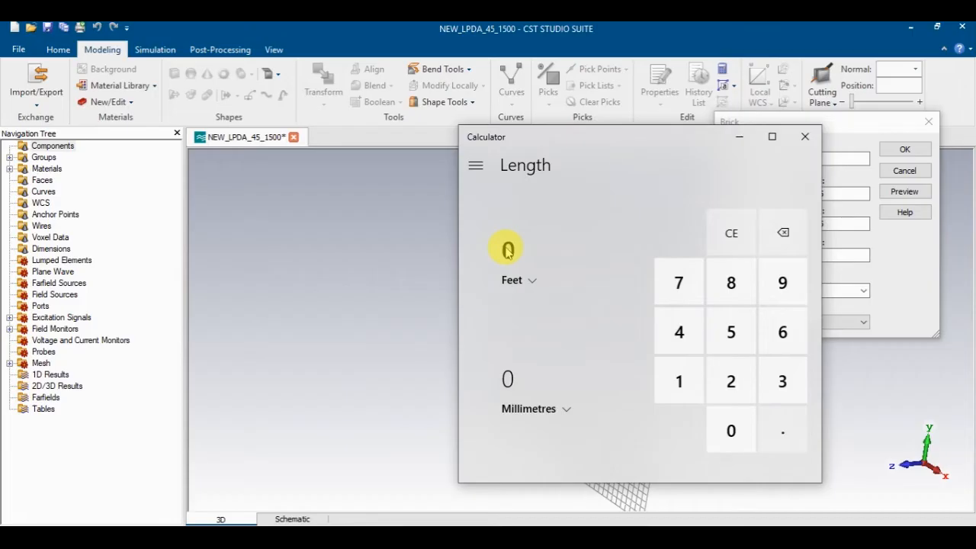
# Step: Convert 8.564020 feet to millimetres in Calculator, keeping the converter clear of the brick definition
pyautogui.write('8.56')
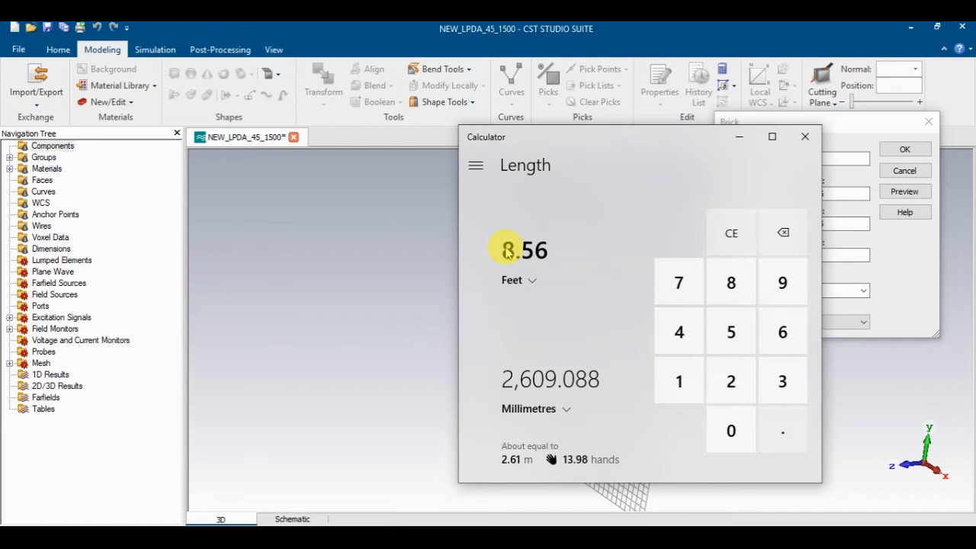
pyautogui.write('4')
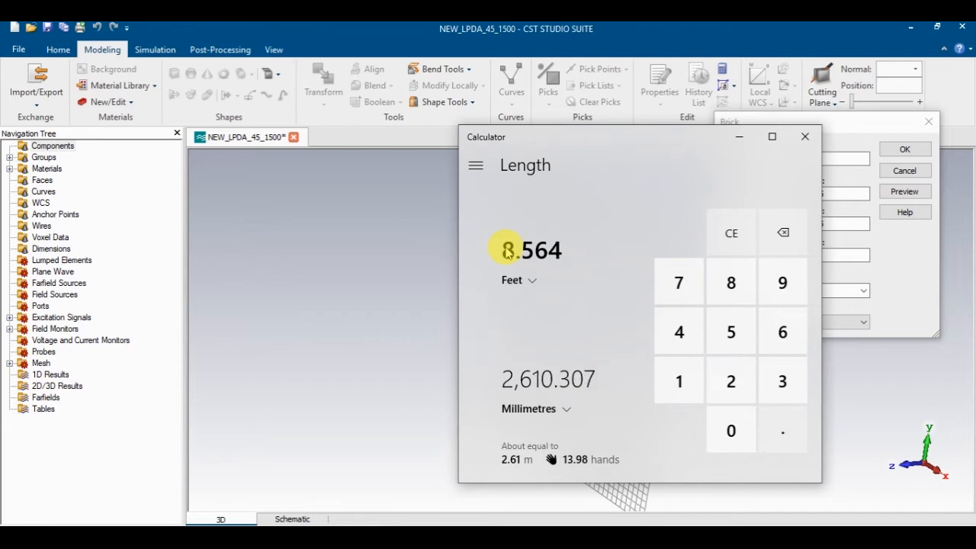
pyautogui.write('020')
pyautogui.moveTo(580, 139); pyautogui.dragTo(393, 109)
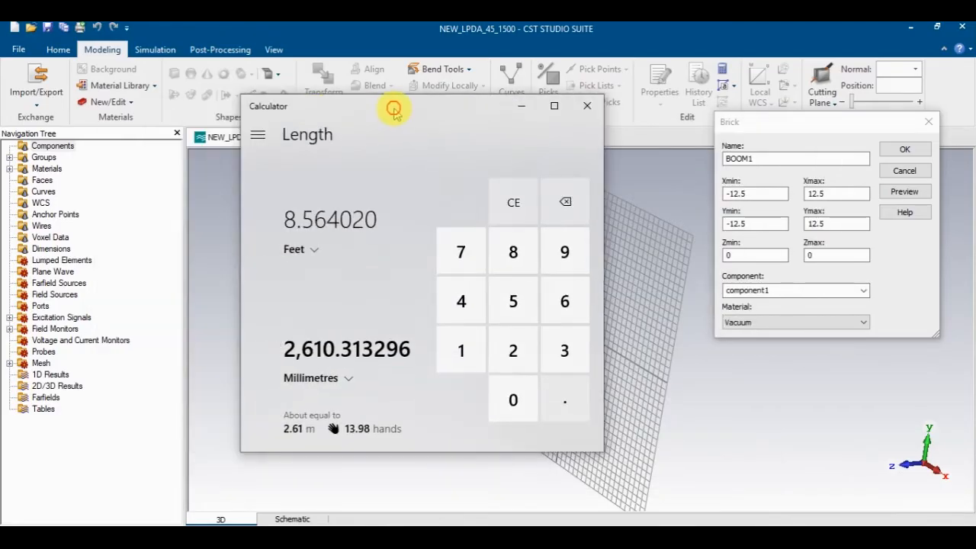
# Step: Switch back to the BOOM1 brick definition and set its Zmax to 2610.3133
pyautogui.doubleClick(831, 256)
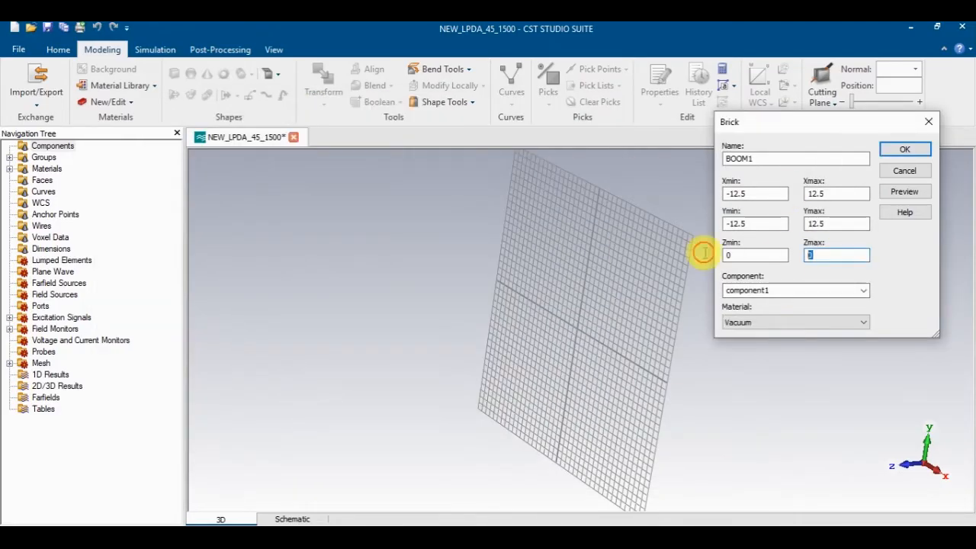
pyautogui.click(201, 536)
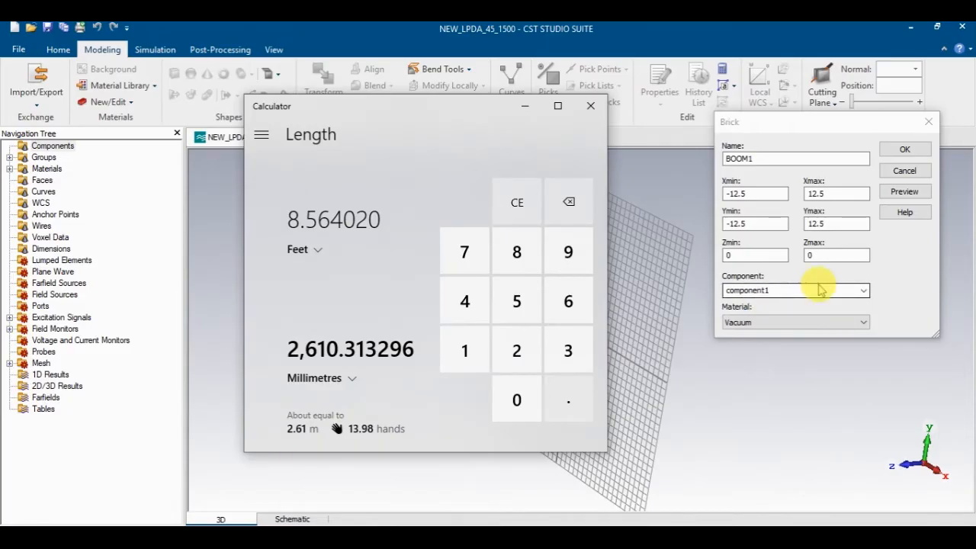
pyautogui.click(820, 256)
pyautogui.write('2610.3133')
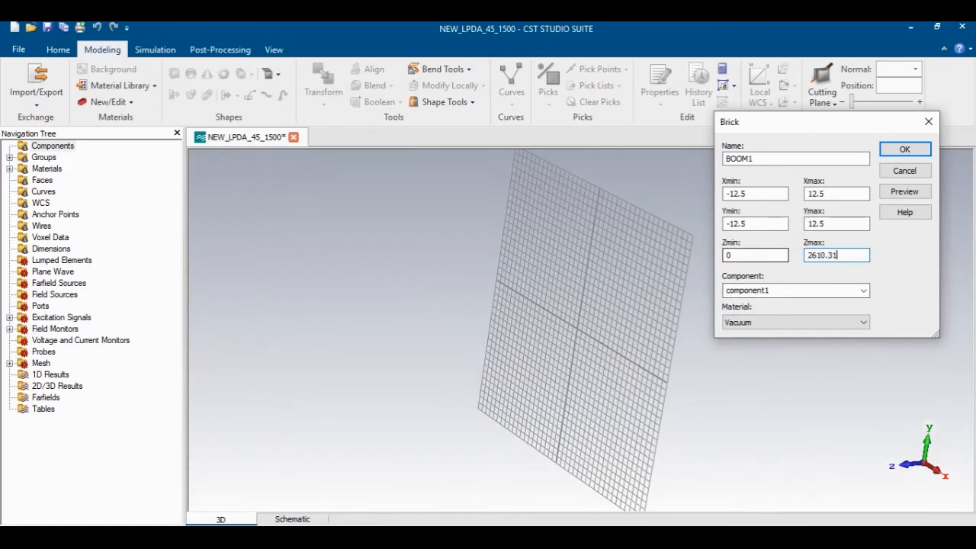
# Step: Load Aluminum from the material library and assign it as the BOOM1 brick's material
pyautogui.click(805, 324)
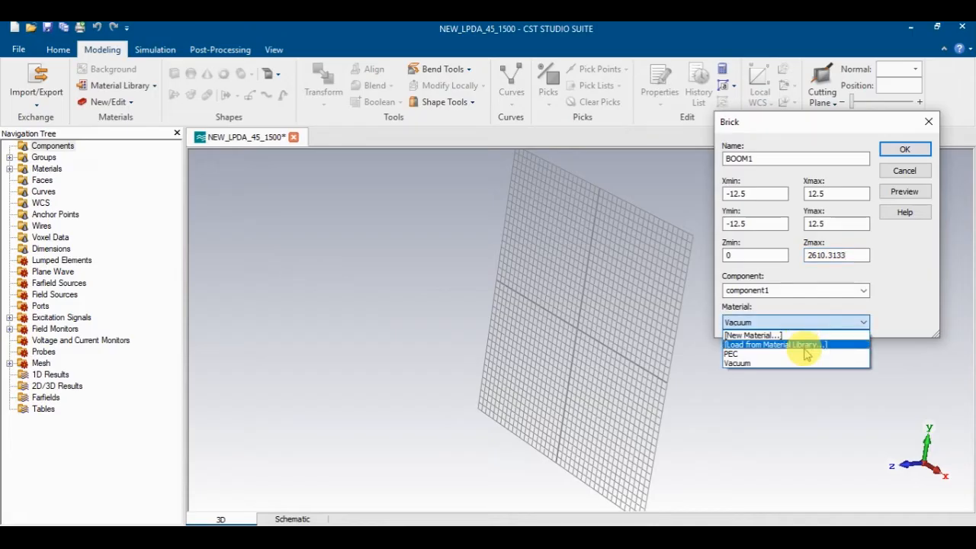
pyautogui.click(806, 346)
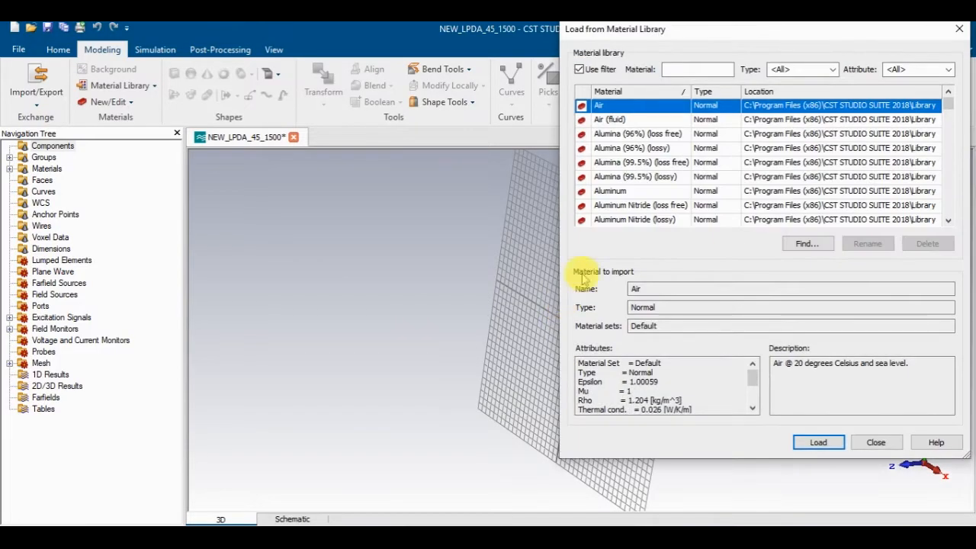
pyautogui.click(614, 191)
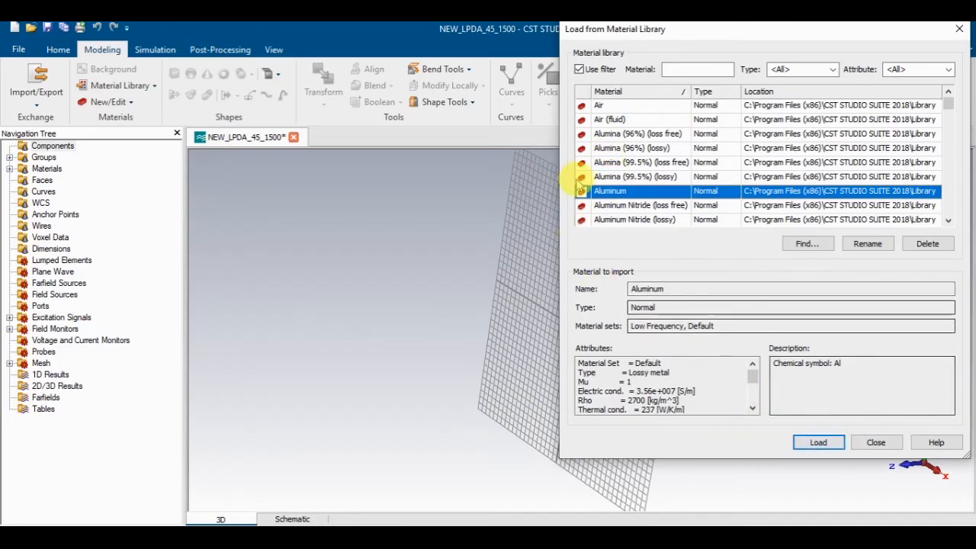
pyautogui.moveTo(953, 107); pyautogui.dragTo(970, 136)
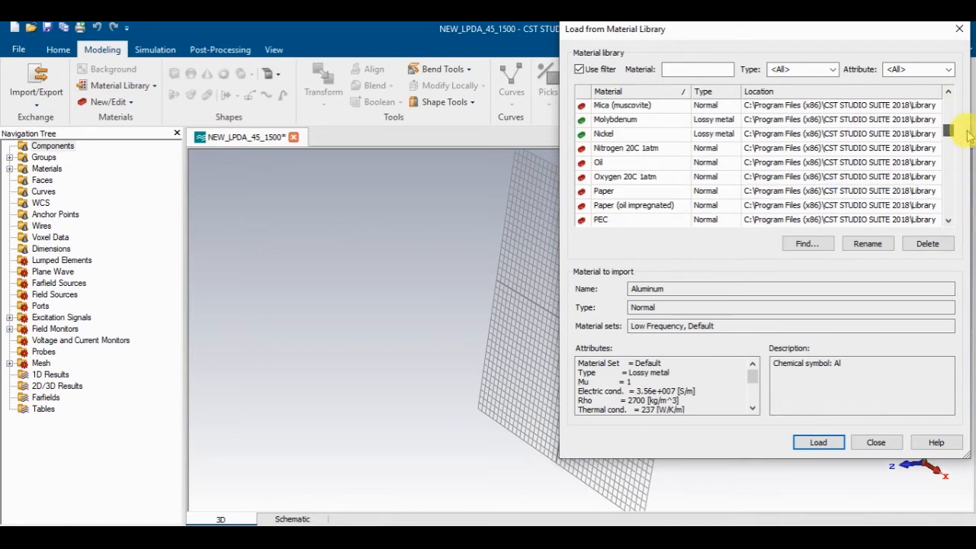
pyautogui.scroll(-8, 633, 161)
pyautogui.scroll(15, 621, 162)
pyautogui.scroll(5, 622, 164)
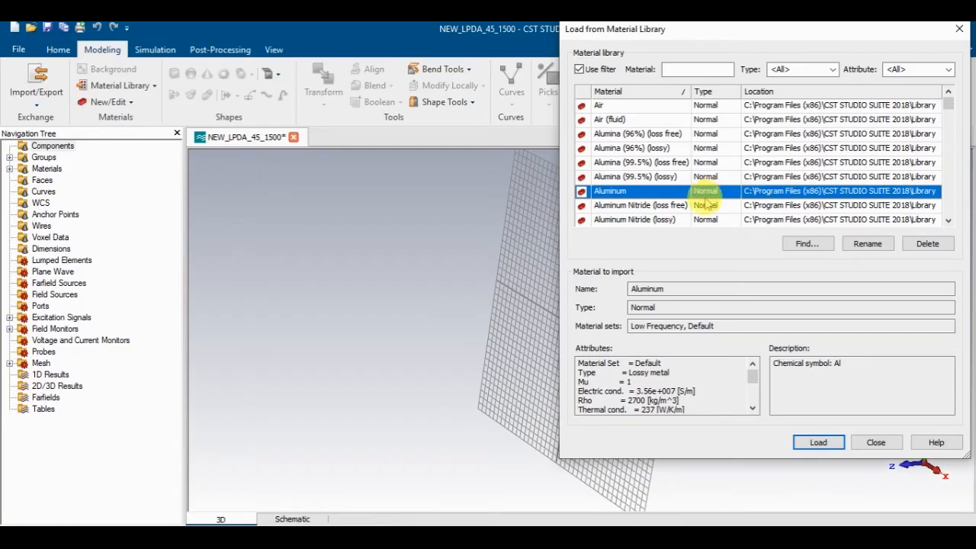
pyautogui.scroll(-2, 703, 212)
pyautogui.scroll(-1, 703, 212)
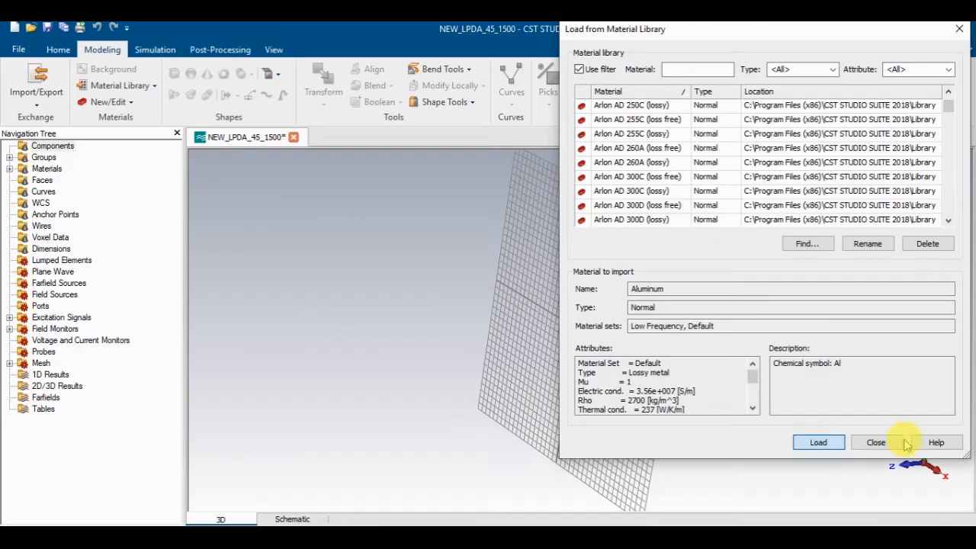
pyautogui.click(879, 442)
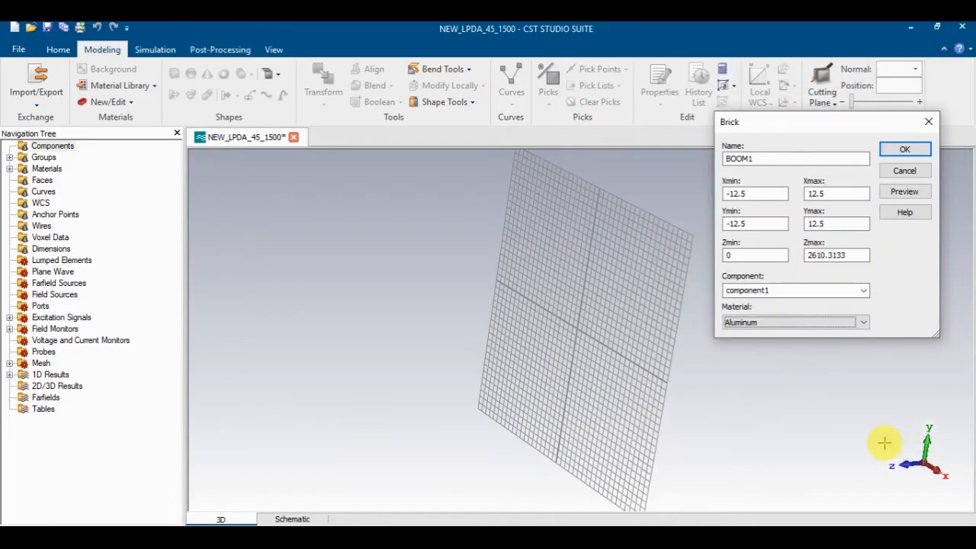
# Step: Preview the BOOM1 brick and create it with the defined dimensions and material
pyautogui.click(905, 191)
pyautogui.scroll(5, 523, 353)
pyautogui.scroll(-5, 524, 353)
pyautogui.scroll(5, 523, 353)
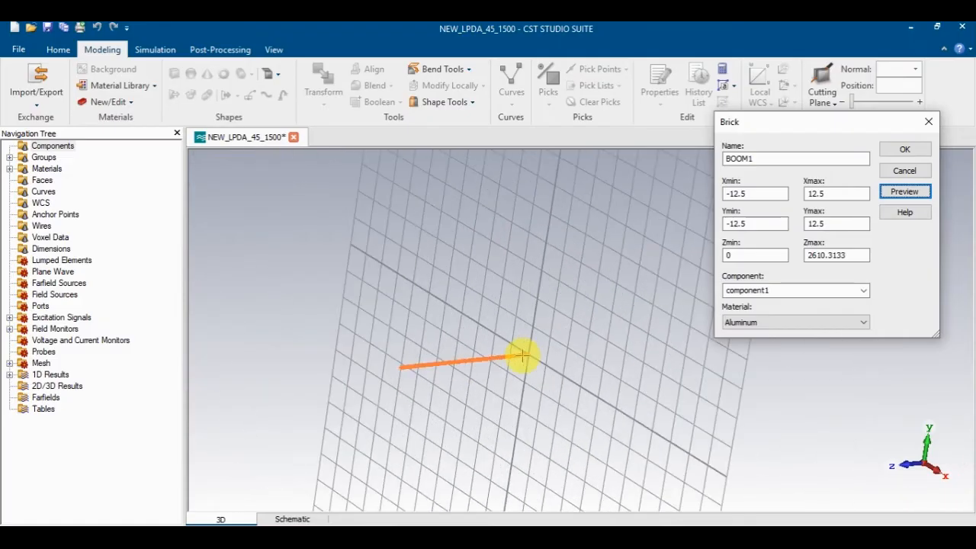
pyautogui.moveTo(495, 372); pyautogui.dragTo(675, 356)
pyautogui.moveTo(375, 337); pyautogui.dragTo(620, 404)
pyautogui.click(904, 148)
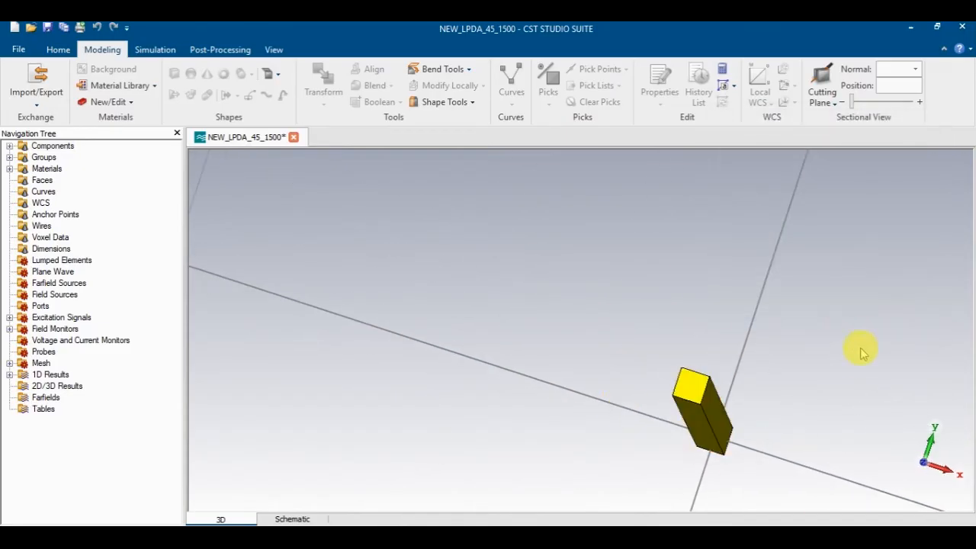
# Step: Pick the square end face of BOOM1 at its Zmax end
pyautogui.moveTo(771, 350); pyautogui.dragTo(750, 442)
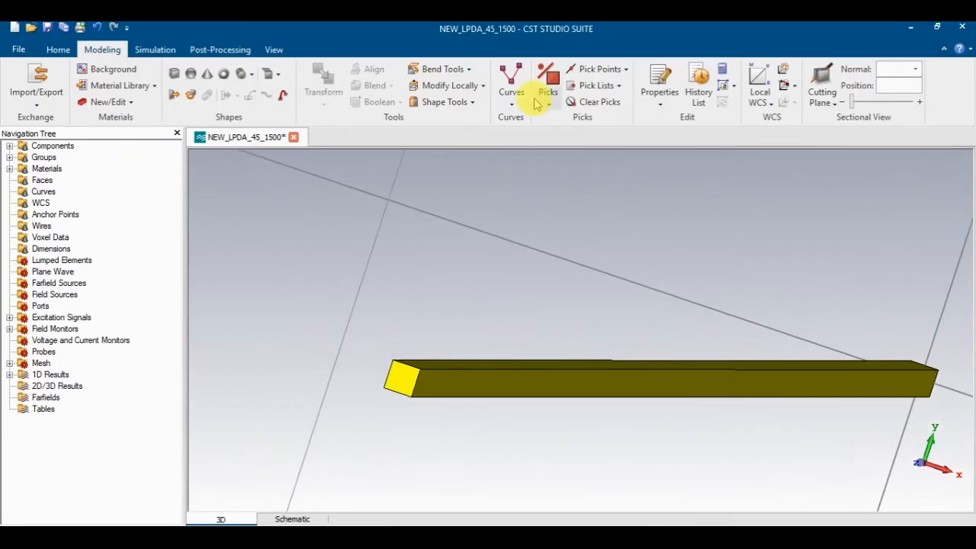
pyautogui.click(629, 69)
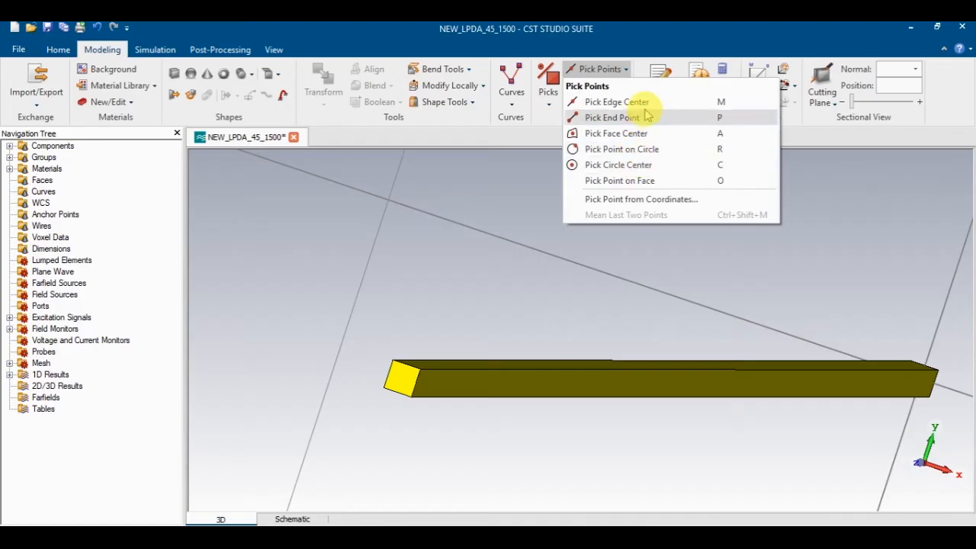
pyautogui.click(553, 110)
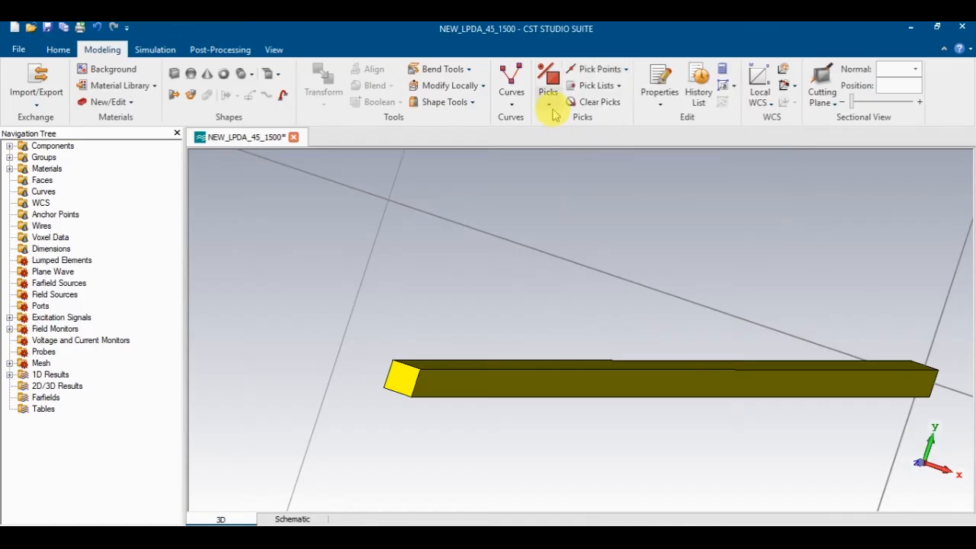
pyautogui.click(549, 85)
pyautogui.click(404, 383)
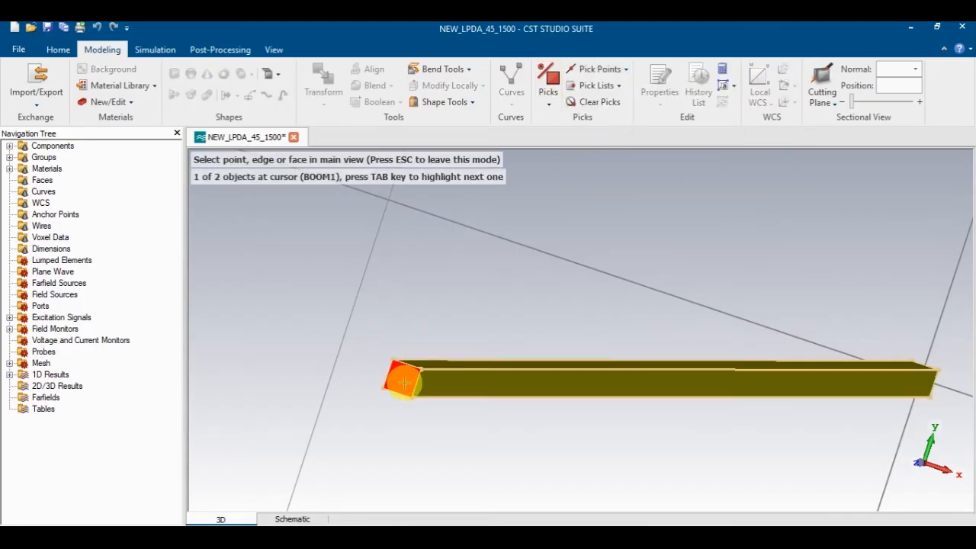
pyautogui.doubleClick(404, 380)
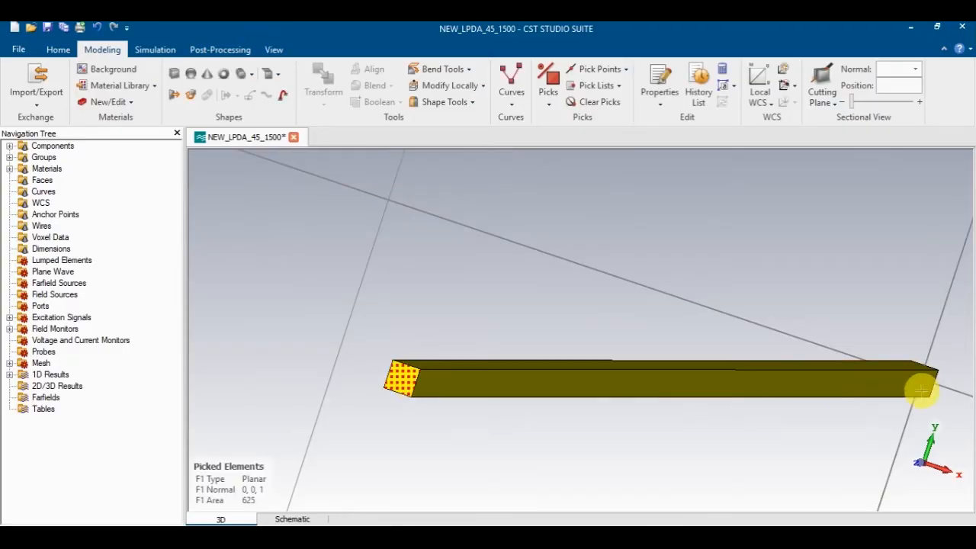
# Step: Pick the opposite square end face of BOOM1, at Z = 0, in addition to the first
pyautogui.scroll(3, 916, 386)
pyautogui.moveTo(827, 402); pyautogui.dragTo(318, 385)
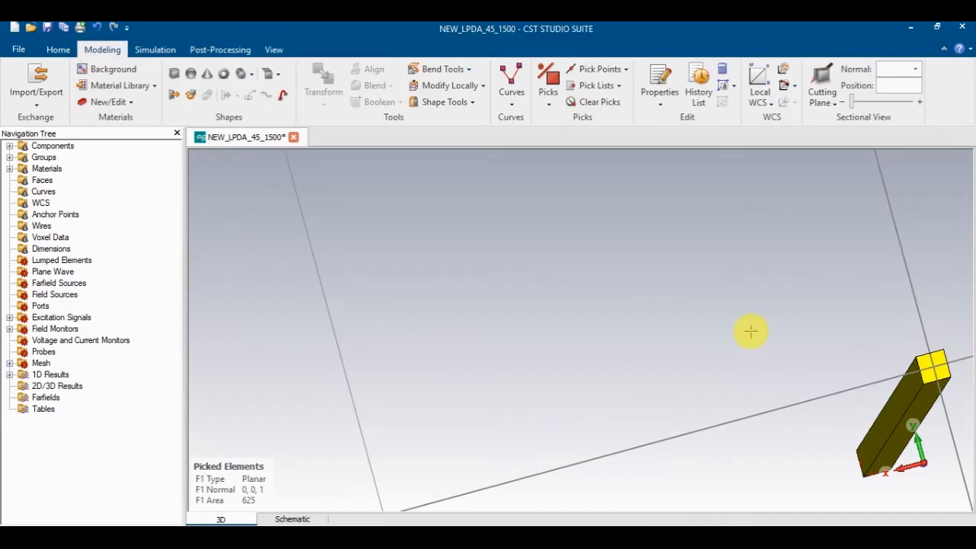
pyautogui.moveTo(751, 331); pyautogui.dragTo(878, 325)
pyautogui.moveTo(887, 422); pyautogui.dragTo(884, 429)
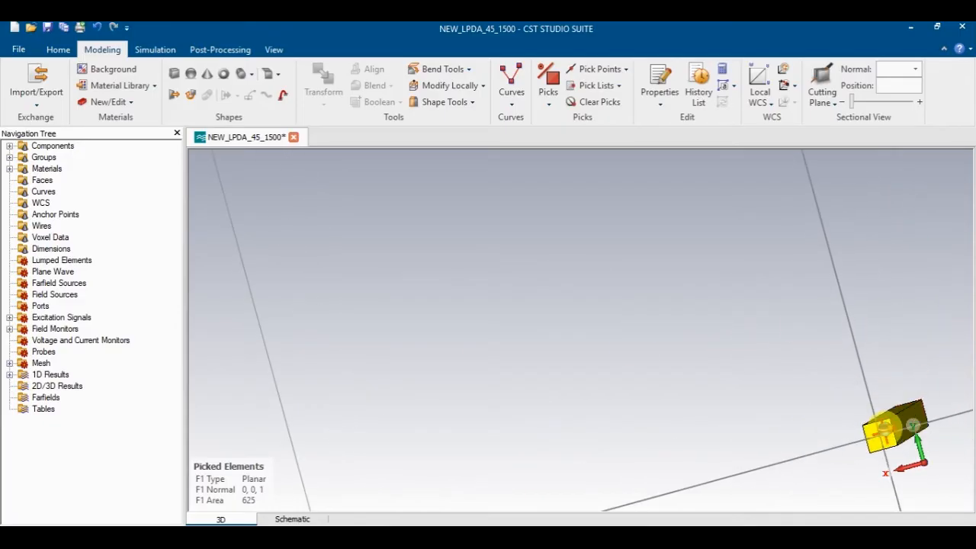
pyautogui.click(549, 76)
pyautogui.click(879, 436)
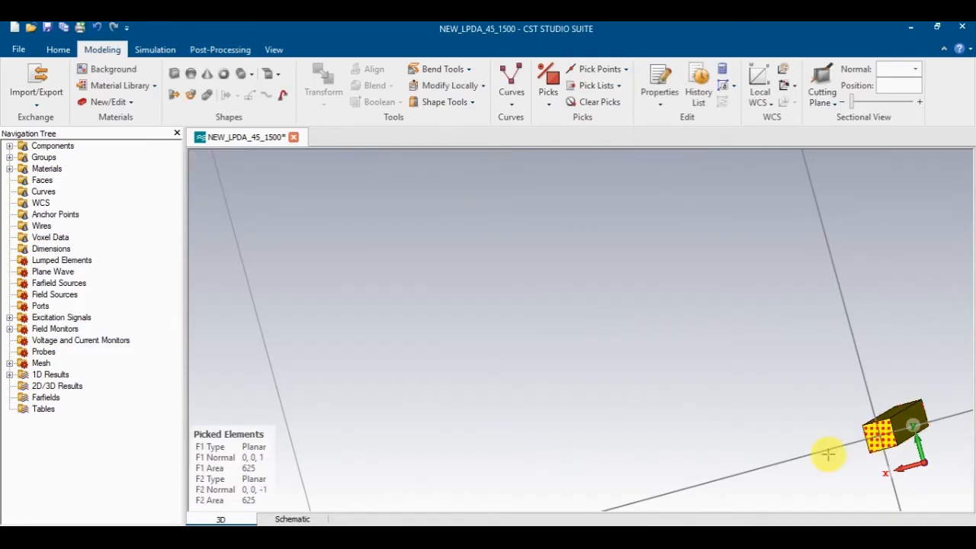
# Step: Select the BOOM1 solid in component1 and start the Shell Solid or Thicken Sheet operation on it
pyautogui.scroll(5, 763, 405)
pyautogui.scroll(-6, 536, 363)
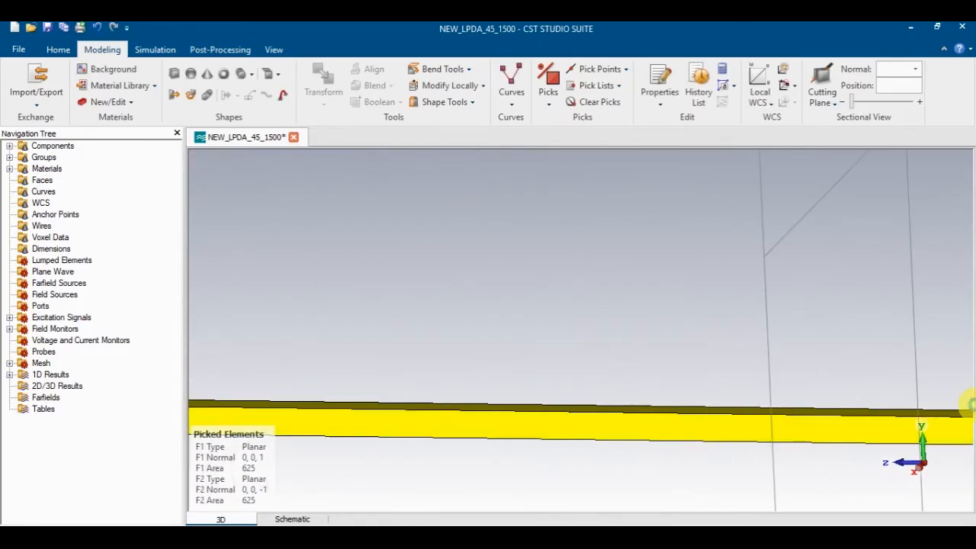
pyautogui.moveTo(532, 391); pyautogui.dragTo(820, 472)
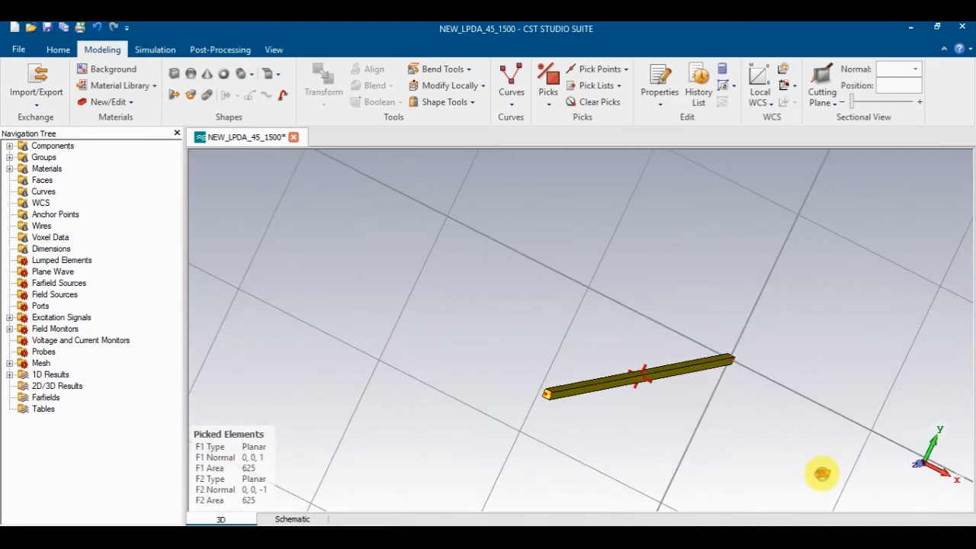
pyautogui.scroll(5, 529, 384)
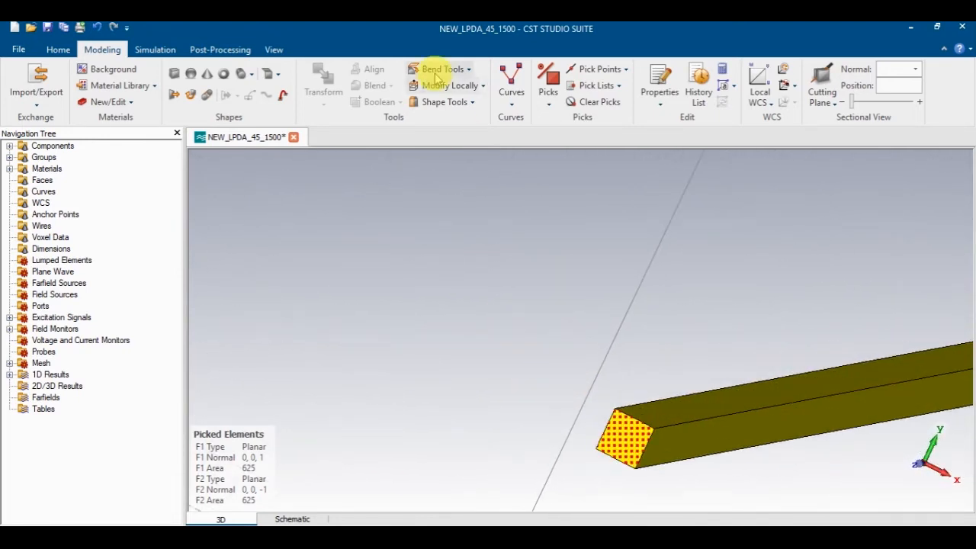
pyautogui.click(10, 147)
pyautogui.doubleClick(66, 157)
pyautogui.click(77, 168)
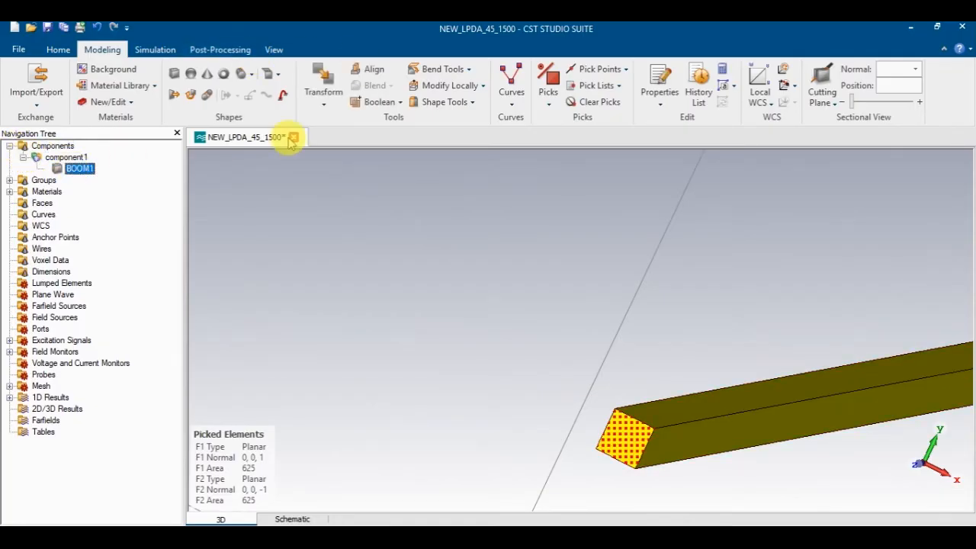
pyautogui.click(470, 102)
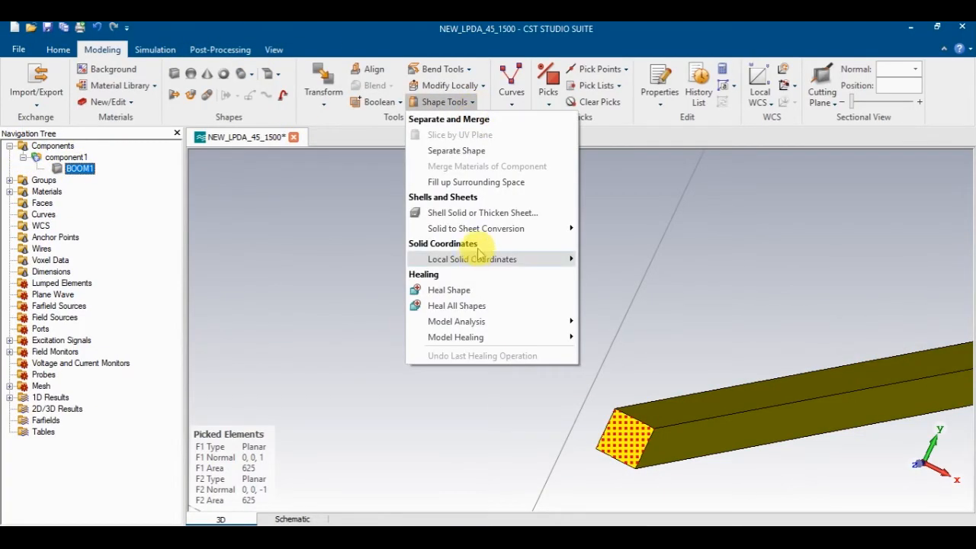
pyautogui.moveTo(485, 237)
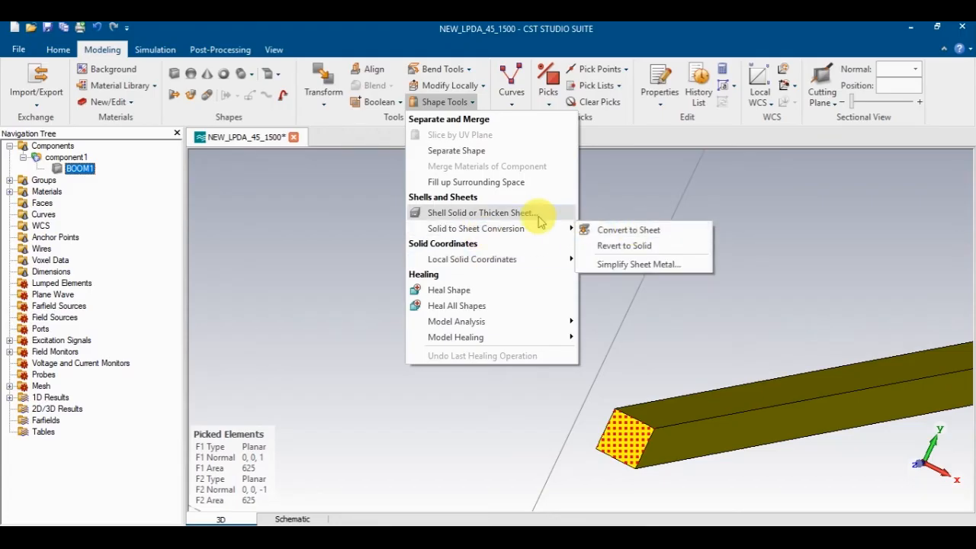
pyautogui.click(534, 215)
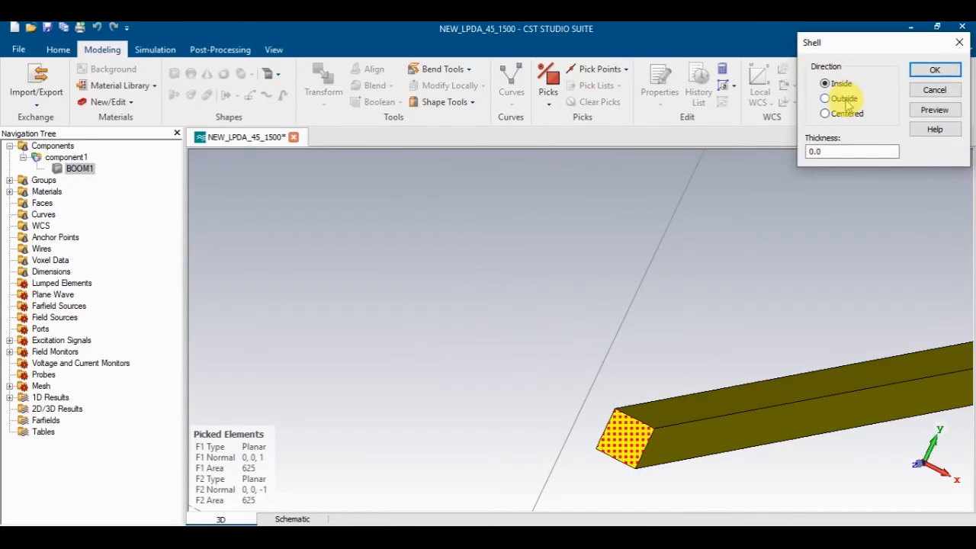
# Step: Shell BOOM1 outward with a thickness of 2, preview and apply it, and inspect the open-ended tube
pyautogui.moveTo(855, 44); pyautogui.dragTo(766, 176)
pyautogui.moveTo(749, 284); pyautogui.dragTo(660, 279)
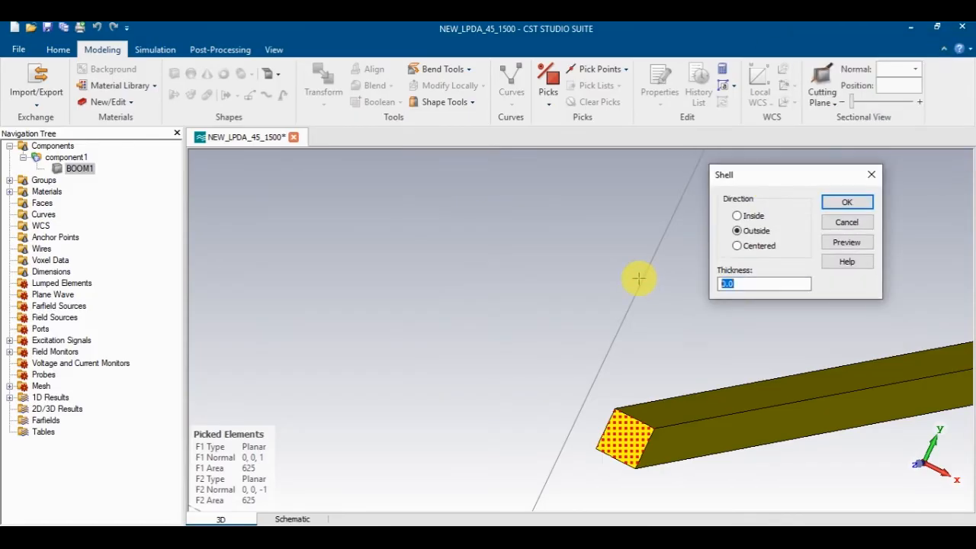
pyautogui.write('2')
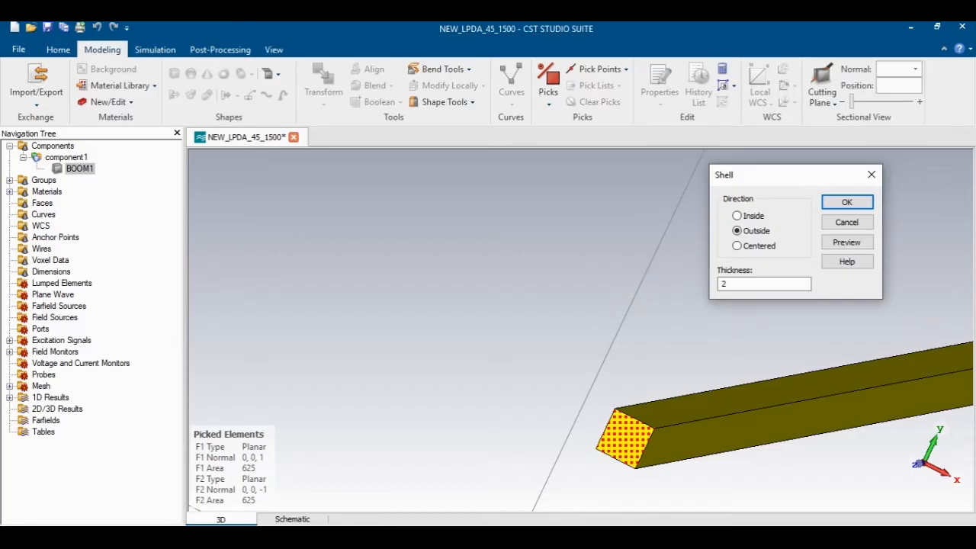
pyautogui.click(847, 243)
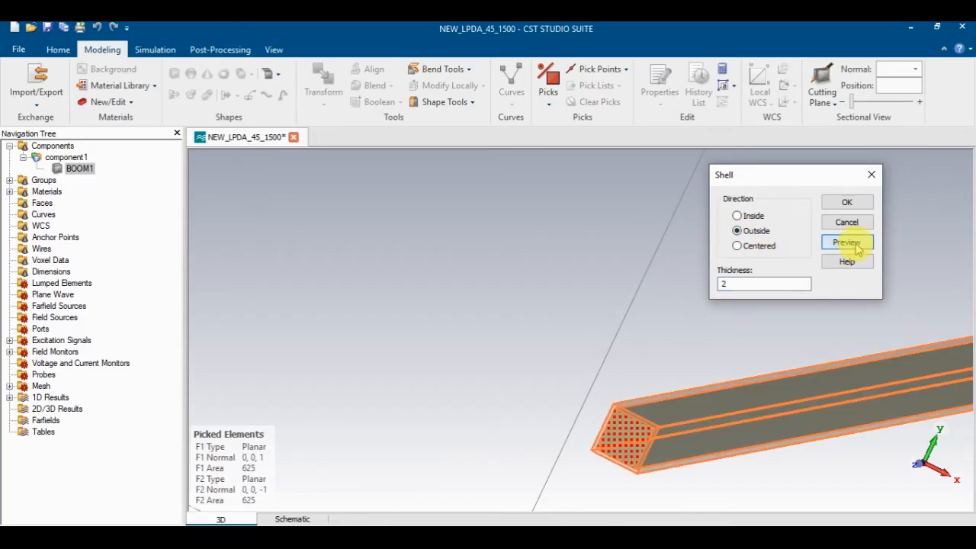
pyautogui.click(845, 225)
pyautogui.moveTo(619, 435)
pyautogui.mouseDown()
pyautogui.moveTo(728, 435)
pyautogui.moveTo(691, 442)
pyautogui.moveTo(661, 407)
pyautogui.moveTo(622, 423)
pyautogui.moveTo(735, 435)
pyautogui.moveTo(709, 322)
pyautogui.moveTo(713, 270)
pyautogui.mouseUp()
pyautogui.scroll(-9, 653, 403)
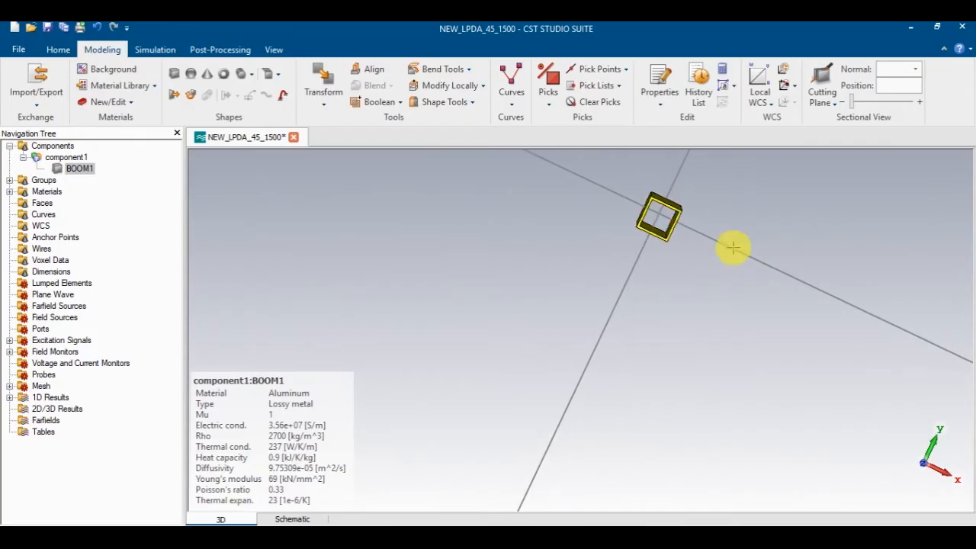
pyautogui.scroll(5, 664, 226)
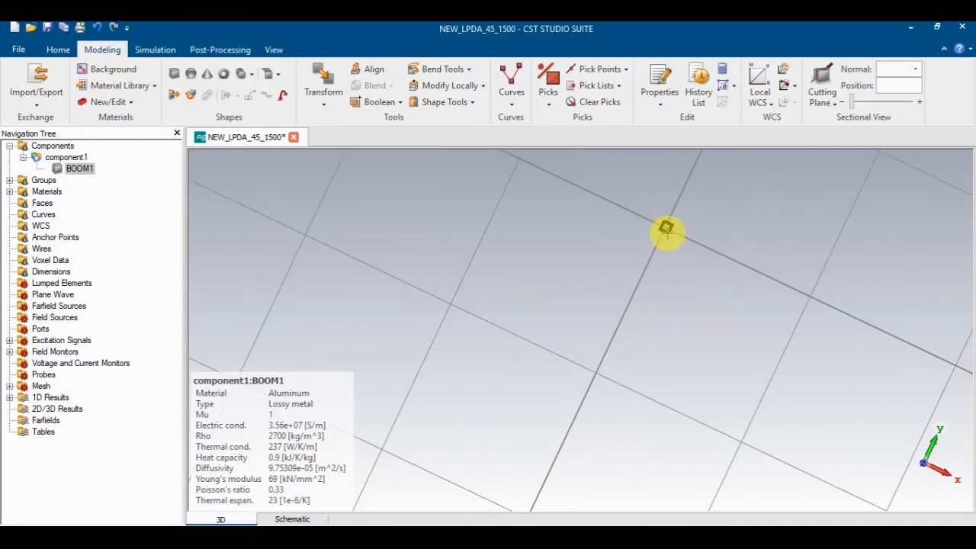
# Step: Start a new aluminum cylinder in component1 named ELE1, oriented along the X axis
pyautogui.scroll(-5, 717, 221)
pyautogui.scroll(3, 713, 185)
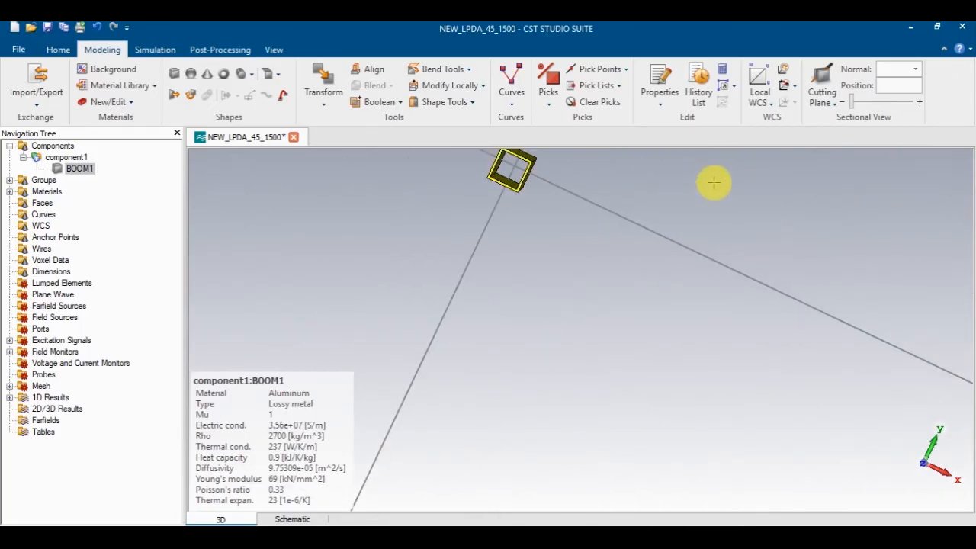
pyautogui.moveTo(618, 164); pyautogui.dragTo(576, 328)
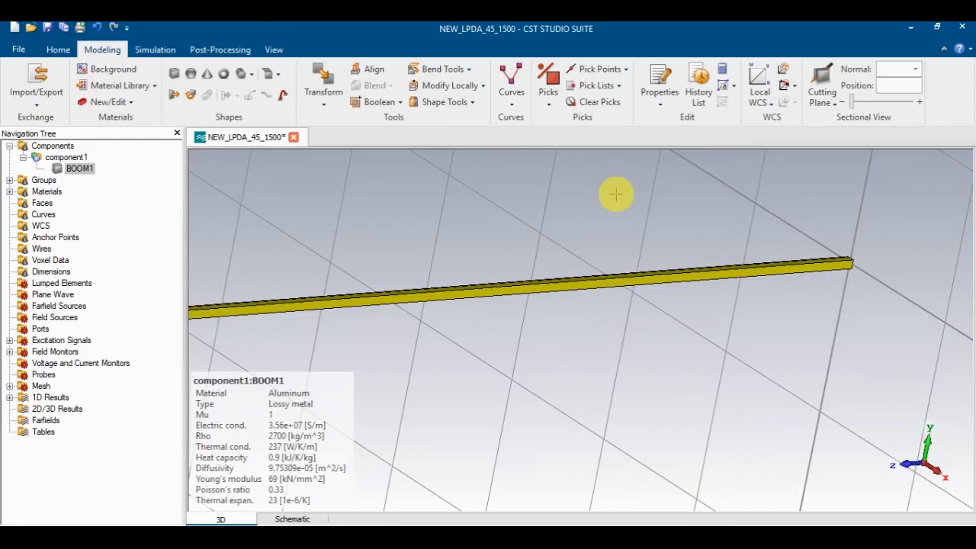
pyautogui.click(244, 74)
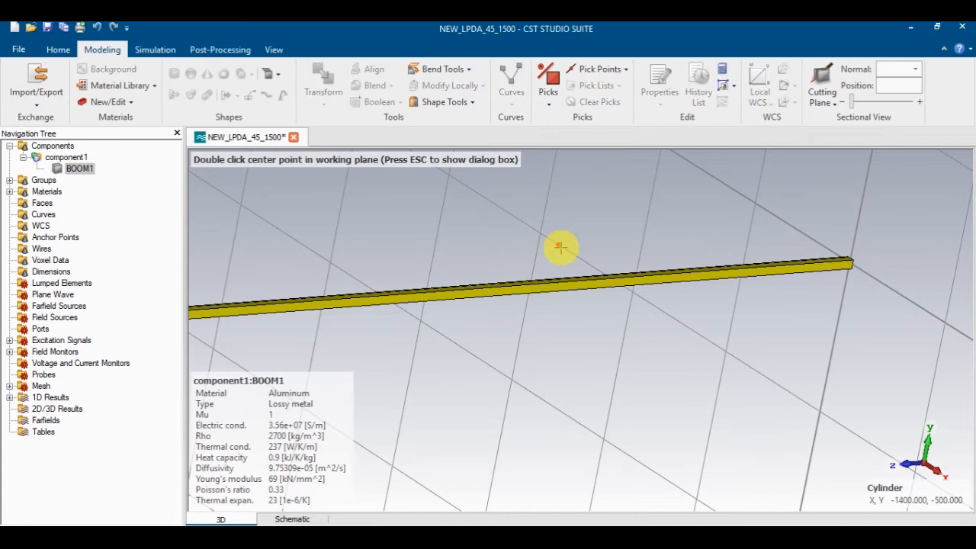
pyautogui.press('Escape')
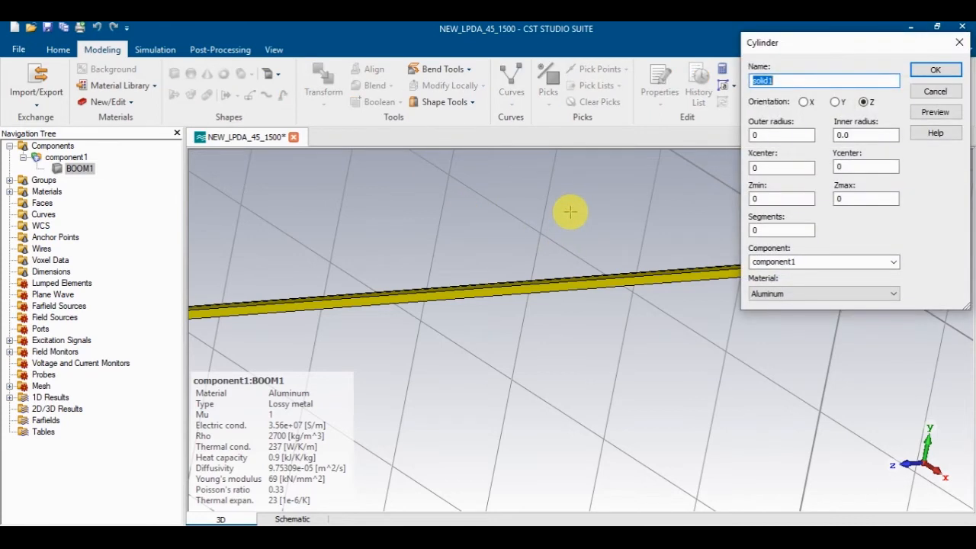
pyautogui.write('ELE1')
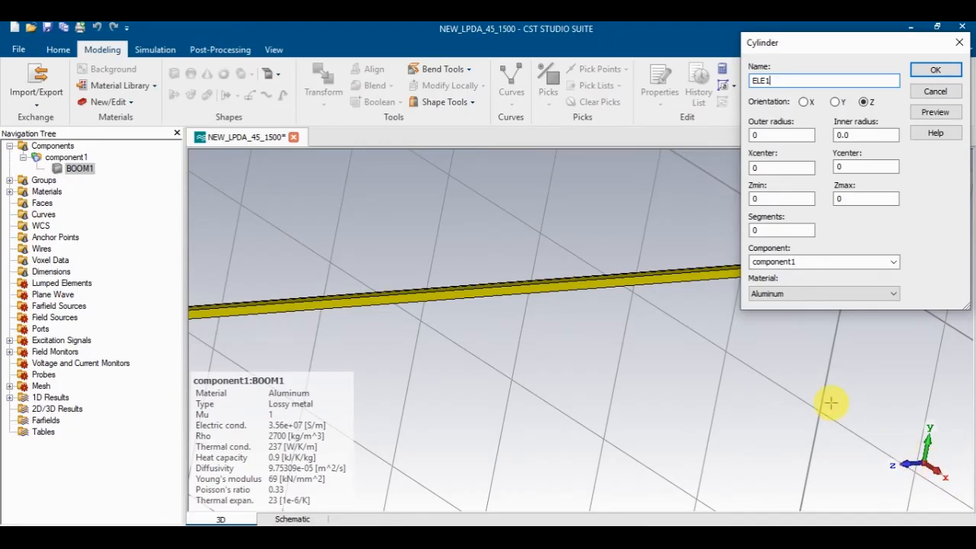
pyautogui.click(804, 102)
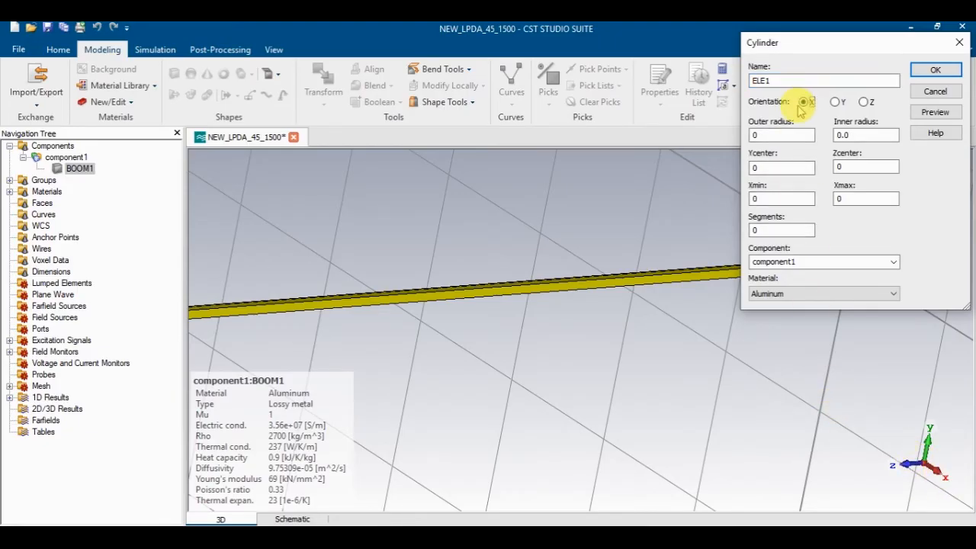
# Step: Give cylinder ELE1 an outer radius of 10.16 and an inner radius of 9.16, create it, and inspect it on the boom
pyautogui.doubleClick(805, 135)
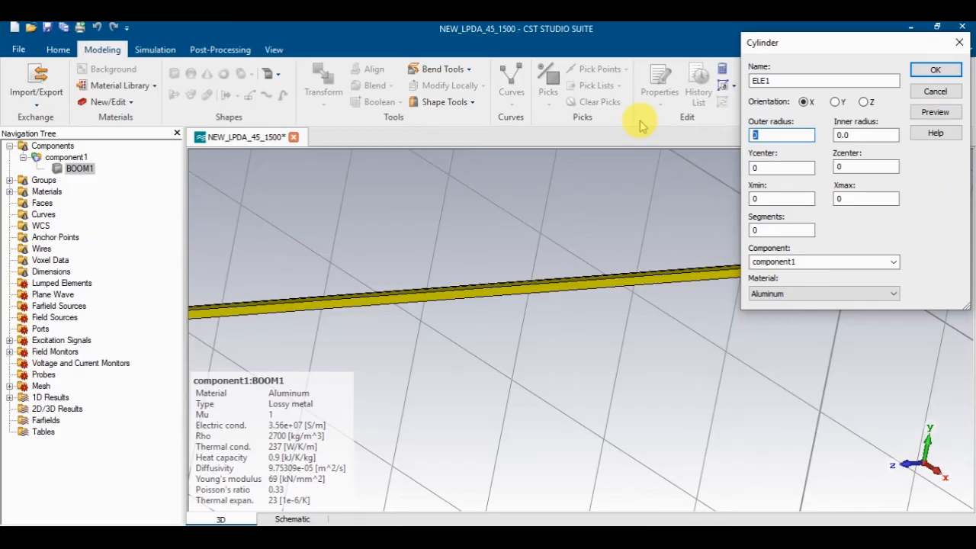
pyautogui.write('10.16')
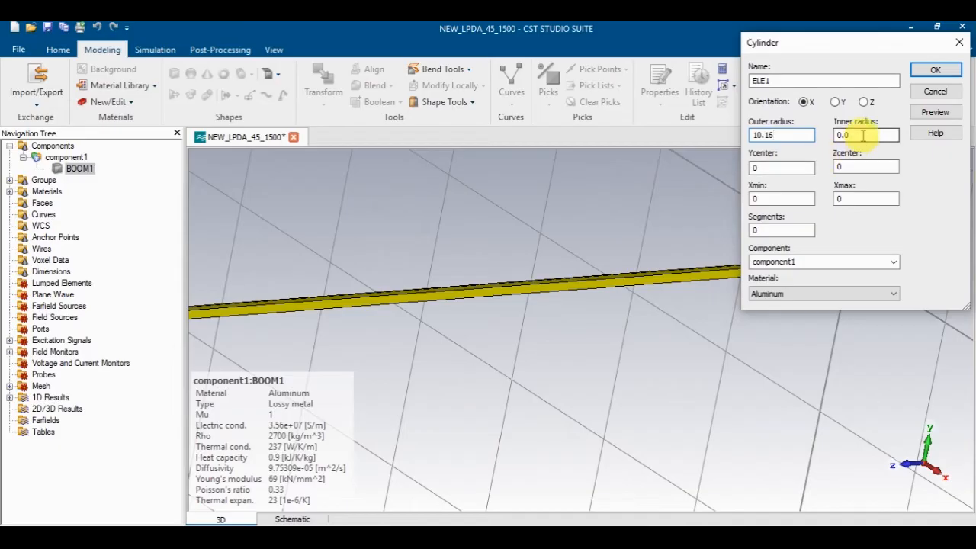
pyautogui.press('Tab')
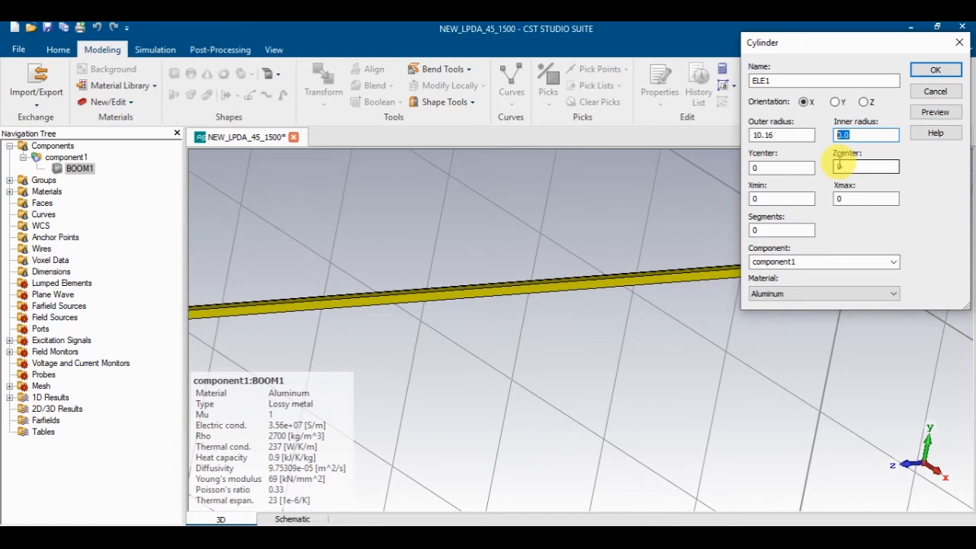
pyautogui.write('9.16')
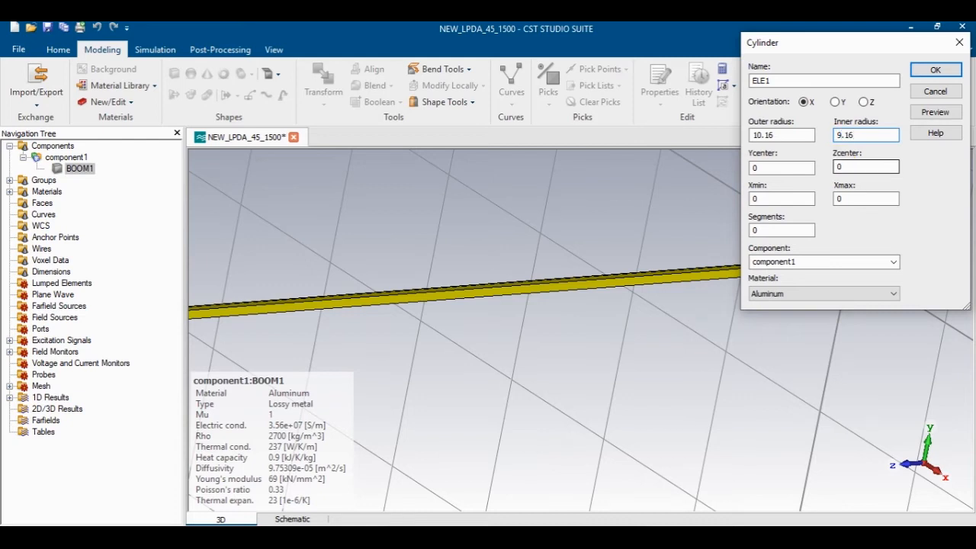
pyautogui.press('Return')
pyautogui.moveTo(839, 153); pyautogui.dragTo(785, 305)
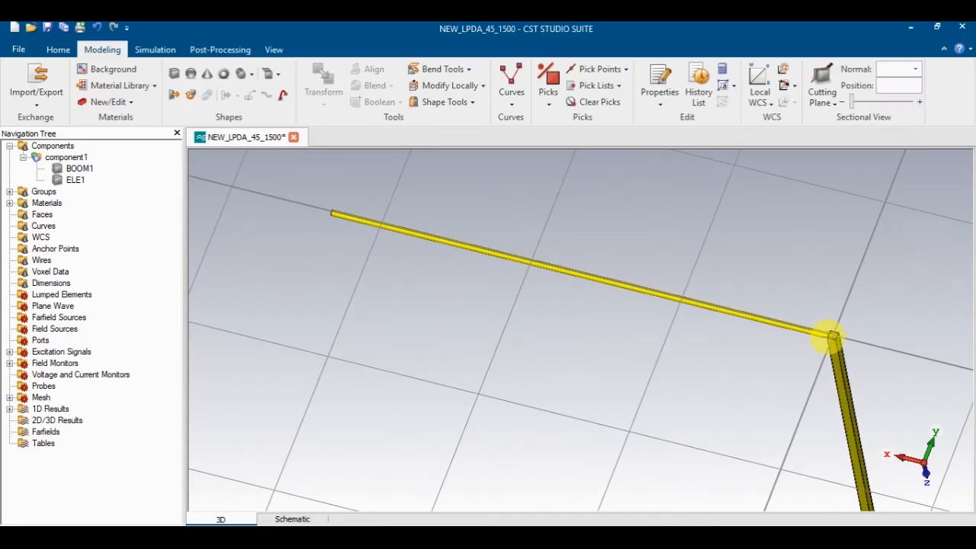
pyautogui.moveTo(649, 282); pyautogui.dragTo(421, 514)
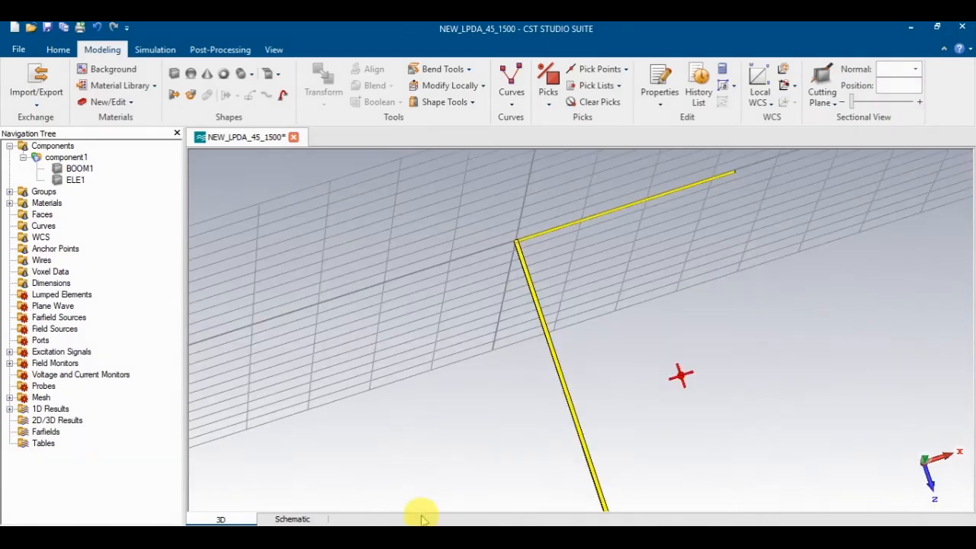
# Step: Start an X-oriented cylinder named ELE2 with outer radius 10.16, inner radius 9.16 and Zcenter 793.9177+10
pyautogui.click(224, 74)
pyautogui.press('Escape')
pyautogui.press('Tab')
pyautogui.press('Left')
pyautogui.press('Tab')
pyautogui.write('10.16')
pyautogui.press('Tab')
pyautogui.write('9.16')
pyautogui.press('Tab')
pyautogui.press('Tab')
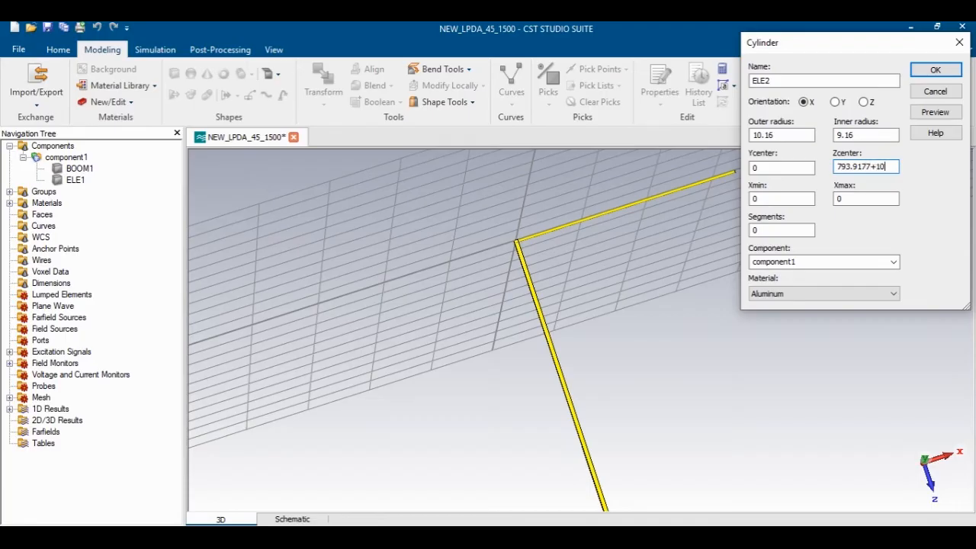
# Step: Set ELE2's Xmax to -1166.5458, preview the element against the boom, and create it
pyautogui.doubleClick(849, 200)
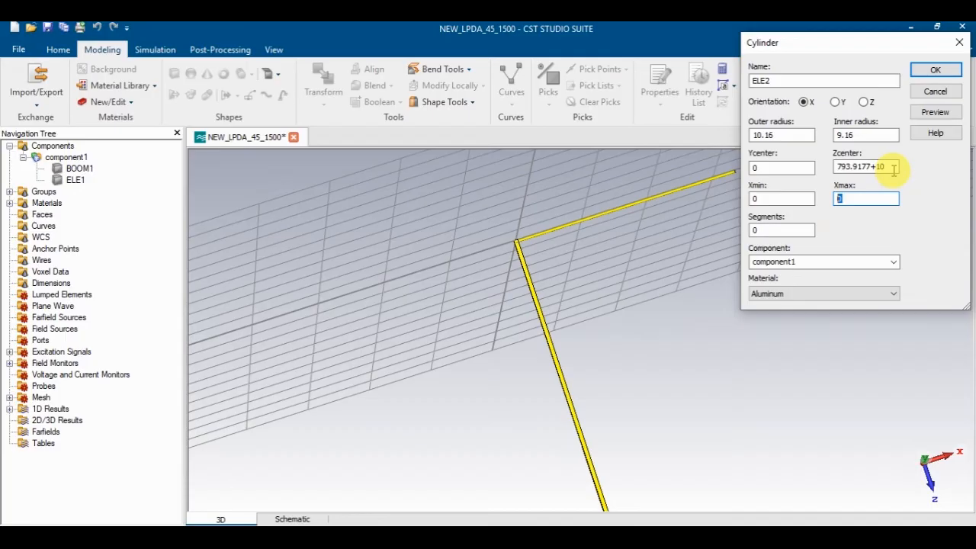
pyautogui.write('1166.54')
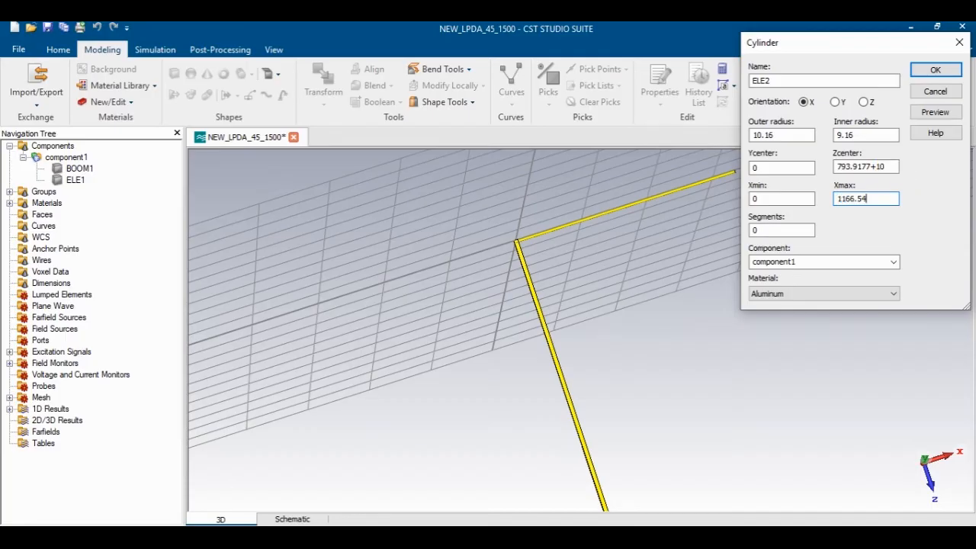
pyautogui.write('58')
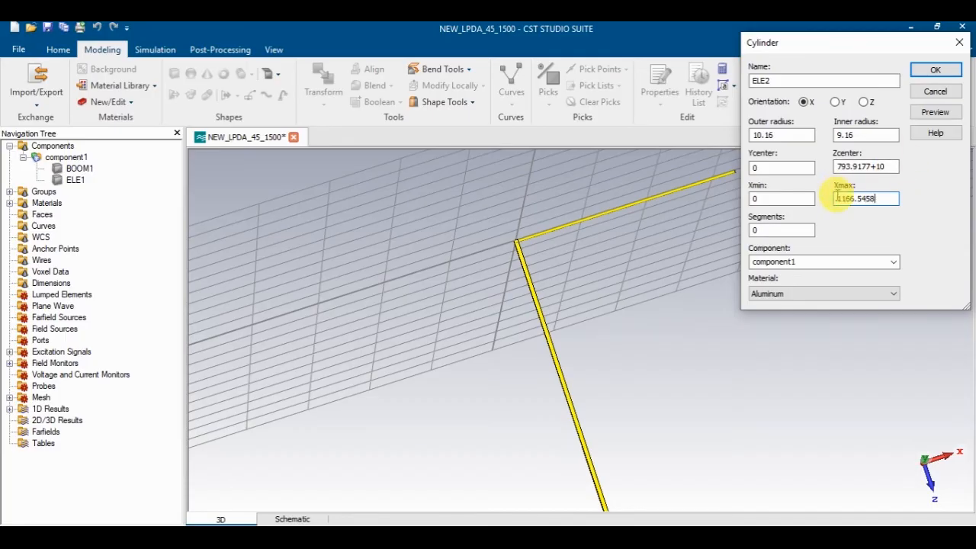
pyautogui.write('-')
pyautogui.click(936, 112)
pyautogui.scroll(2, 614, 295)
pyautogui.scroll(-4, 615, 294)
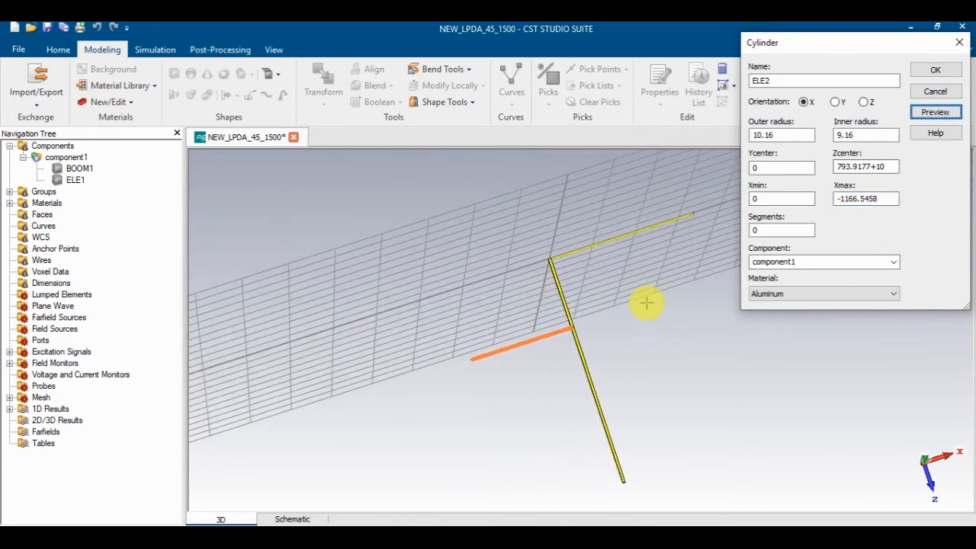
pyautogui.click(651, 315)
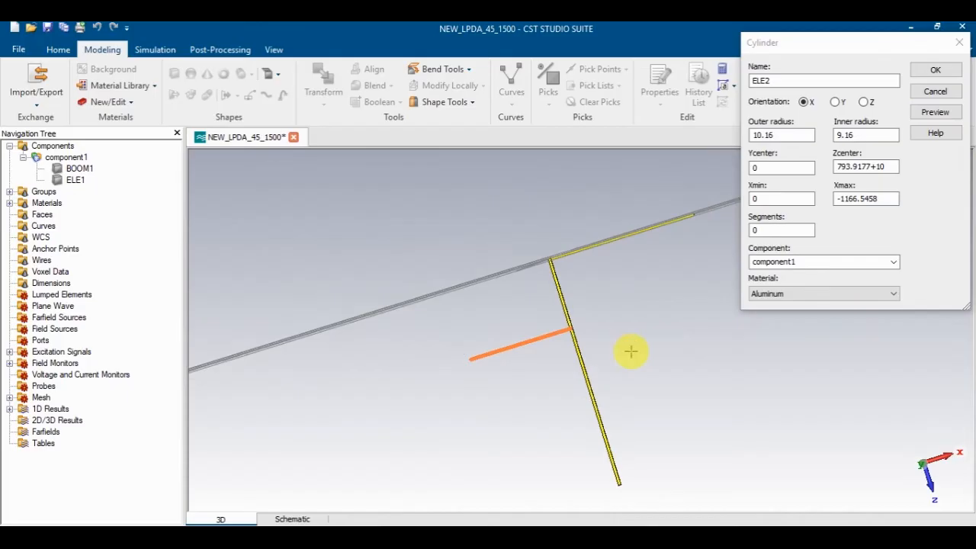
pyautogui.click(936, 76)
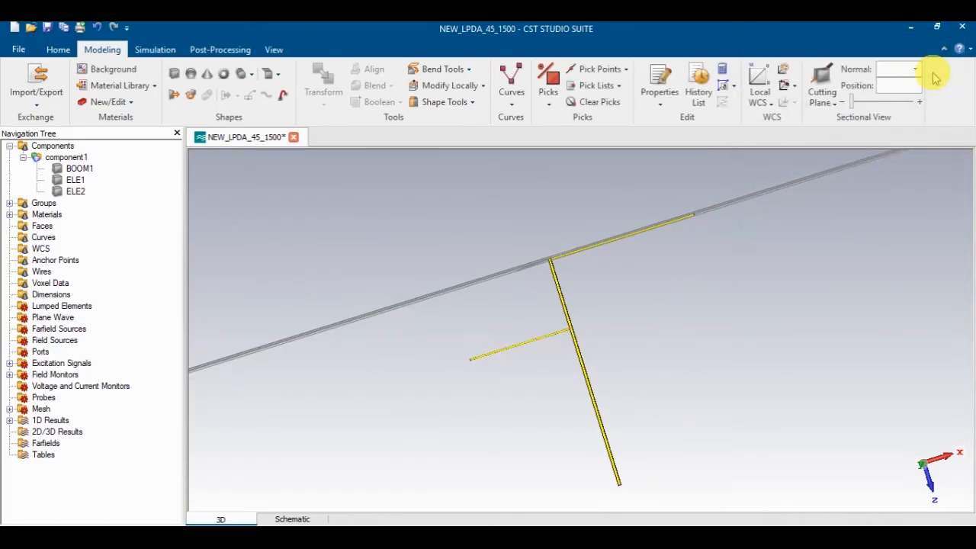
# Step: Start a new aluminum cylinder in component1 named ELE3, oriented along the X axis
pyautogui.scroll(2, 608, 300)
pyautogui.scroll(4, 453, 351)
pyautogui.scroll(-4, 470, 353)
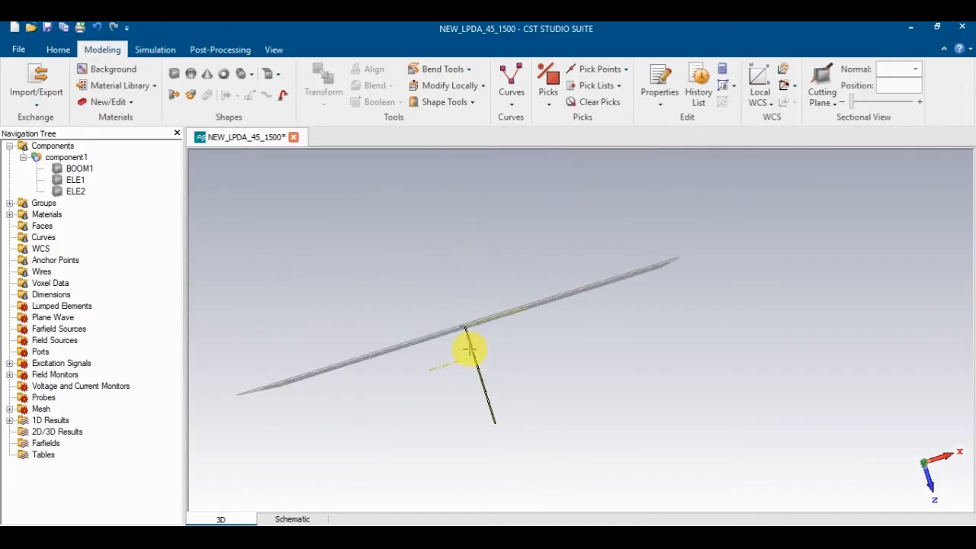
pyautogui.scroll(3, 468, 342)
pyautogui.click(241, 73)
pyautogui.press('Escape')
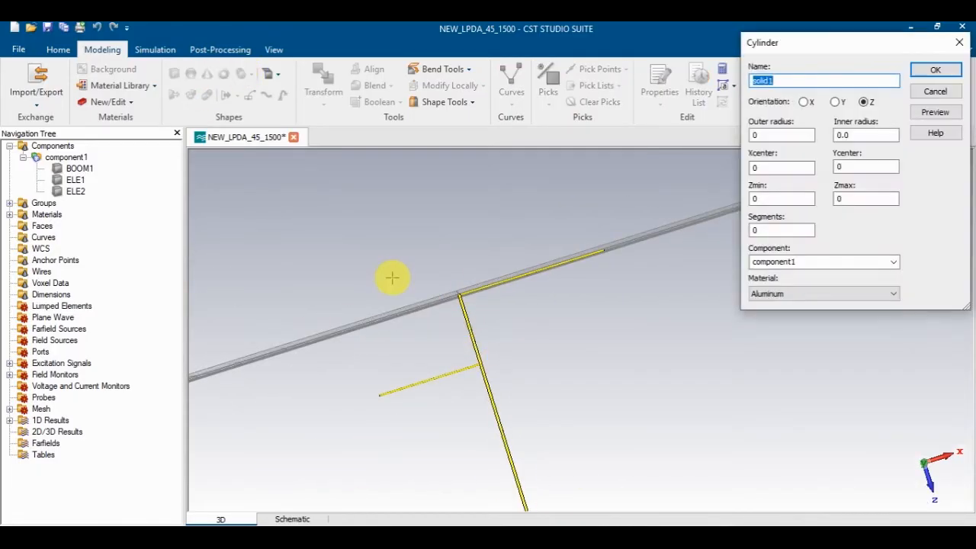
pyautogui.write('ELE3')
pyautogui.press('Tab')
pyautogui.press('Right')
pyautogui.press('Tab')
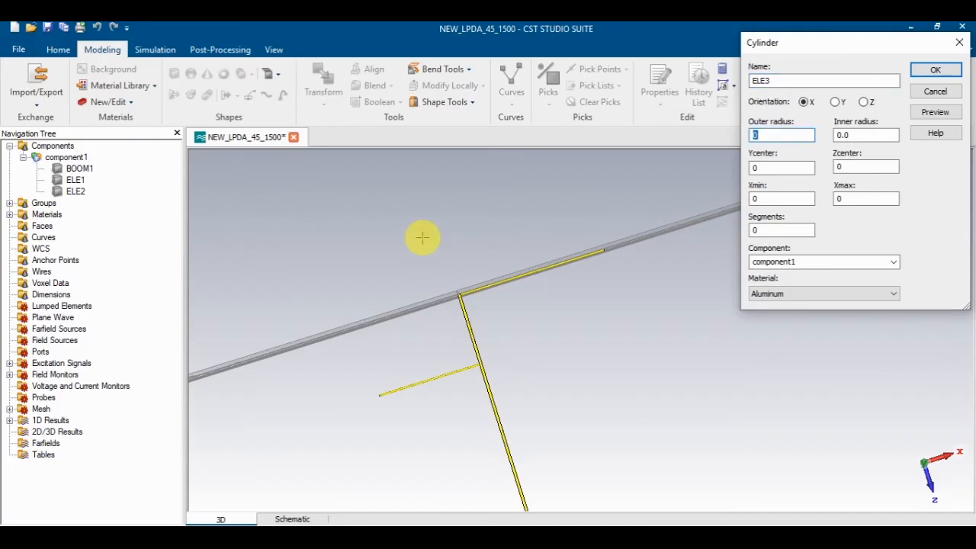
# Step: Set ELE3's outer radius to 10.16, inner radius to 9.16 and Zcenter to 1349.6602+10
pyautogui.write('10.16')
pyautogui.press('Tab')
pyautogui.write('9.16')
pyautogui.press('Tab')
pyautogui.press('Tab')
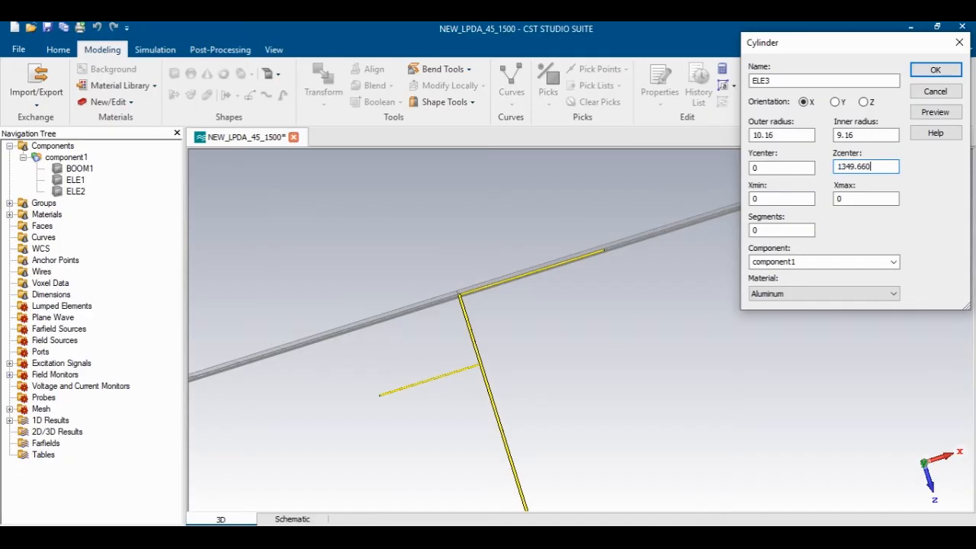
pyautogui.write('1349.6602+10')
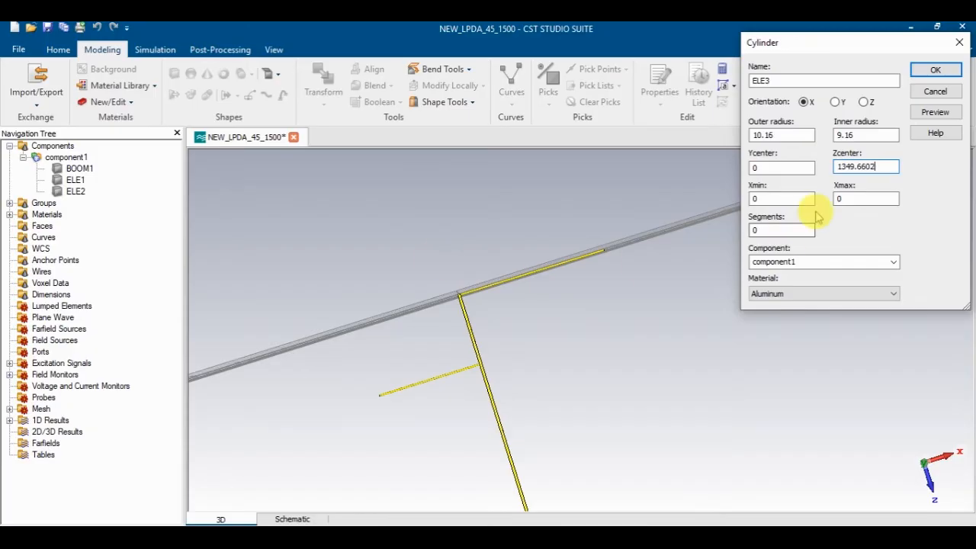
# Step: Set ELE3's Xmax to 816.5821, preview the cylinder, and create it
pyautogui.doubleClick(839, 198)
pyautogui.write('816')
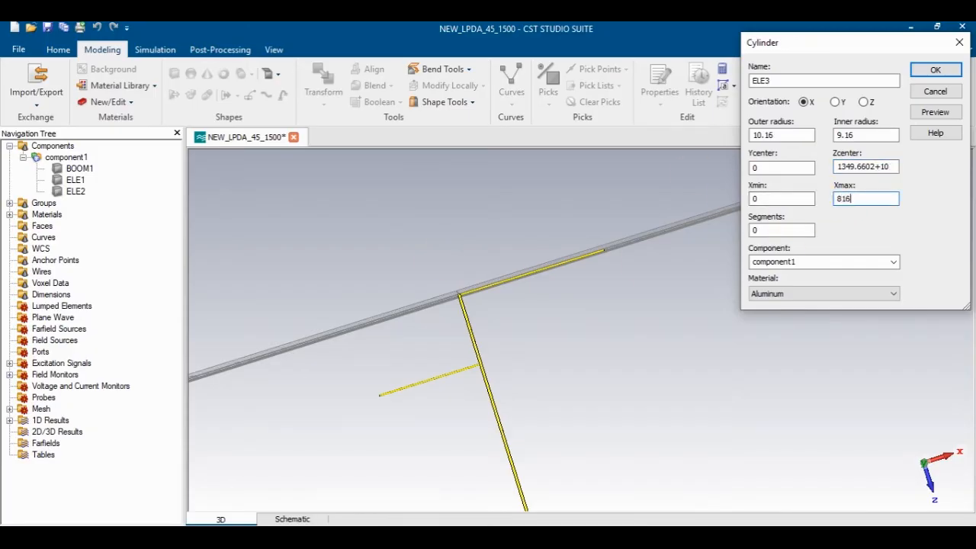
pyautogui.write('.5821')
pyautogui.click(935, 113)
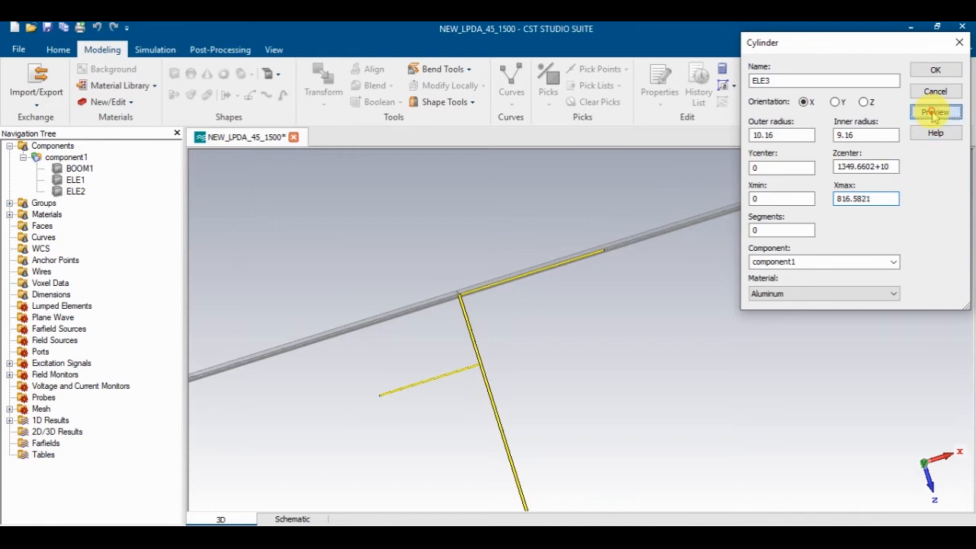
pyautogui.click(935, 70)
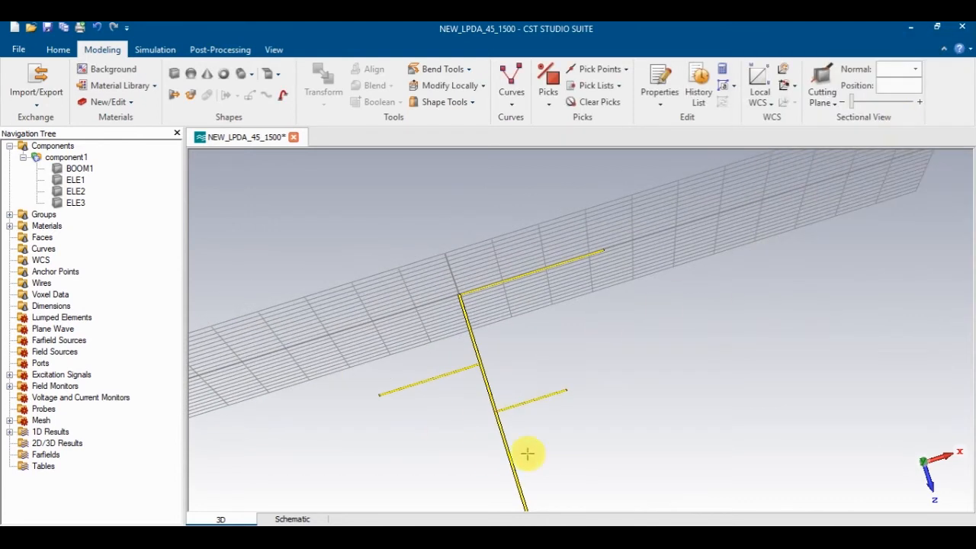
# Step: Start a new aluminum cylinder in component1 named ELE4, oriented along the X axis
pyautogui.moveTo(527, 450); pyautogui.dragTo(227, 353, button='middle')
pyautogui.click(244, 73)
pyautogui.press('Escape')
pyautogui.write('ELE4')
pyautogui.click(805, 101)
# Step: Set ELE4's outer radius to 10.16, inner radius to 9.16 and Zcenter to 1738.6798+10
pyautogui.press('Tab')
pyautogui.write('10.16')
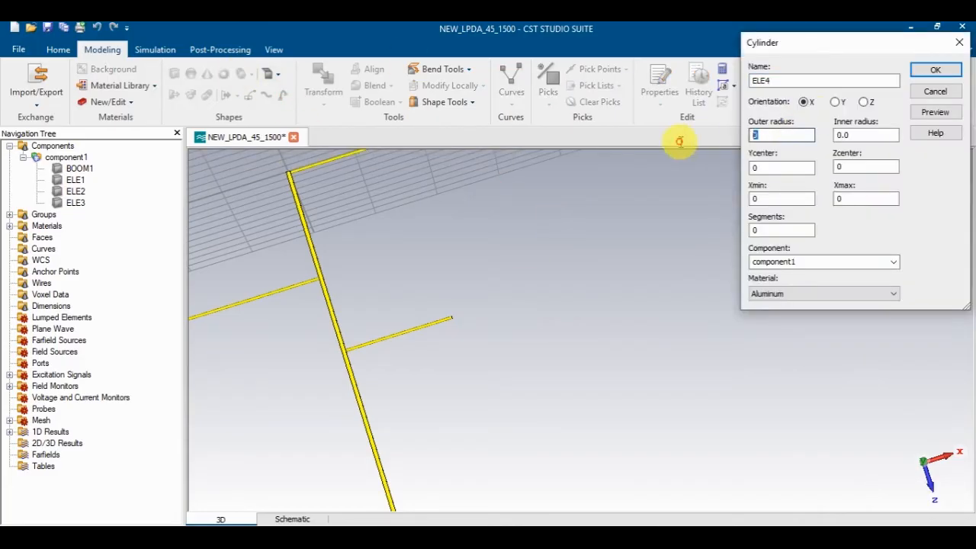
pyautogui.press('Tab')
pyautogui.write('9.')
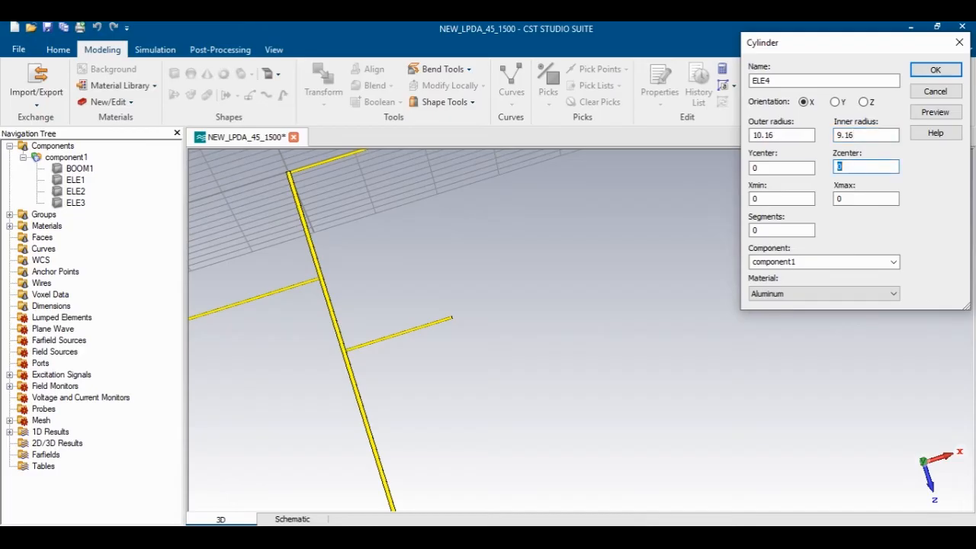
pyautogui.write('1738.6798+10')
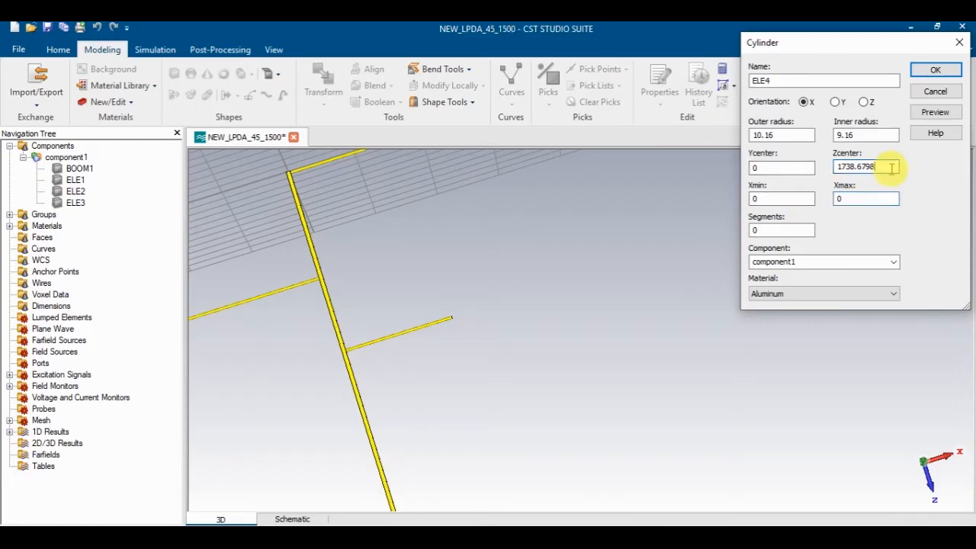
# Step: Set ELE4's Xmax to -571.6074, preview the cylinder against the boom, and create it
pyautogui.doubleClick(879, 197)
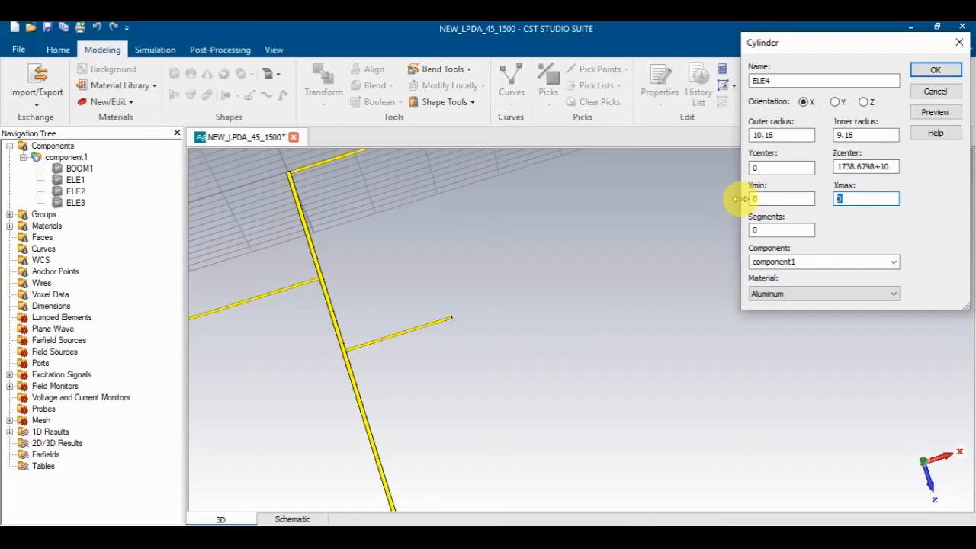
pyautogui.write('571.6')
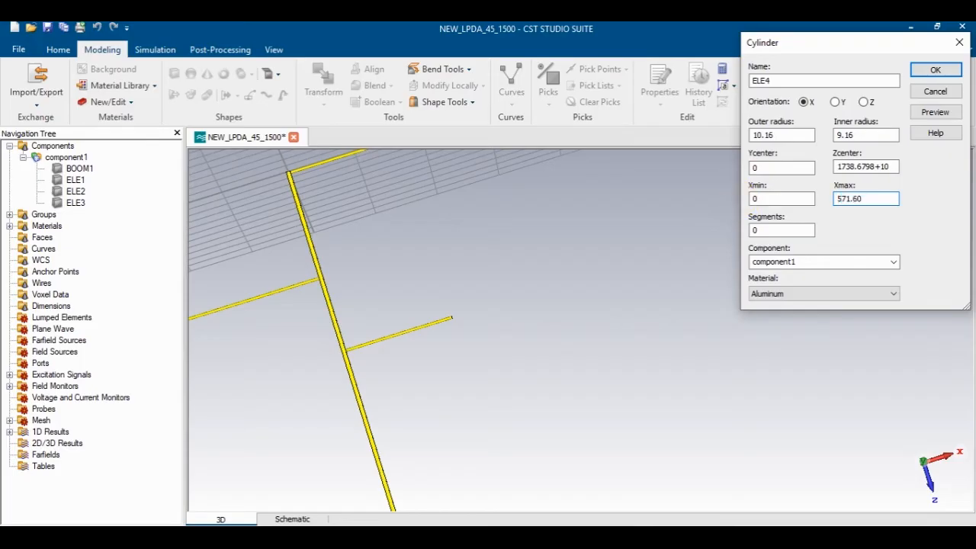
pyautogui.write('074')
pyautogui.click(836, 199)
pyautogui.write('-')
pyautogui.click(935, 111)
pyautogui.scroll(-2, 496, 324)
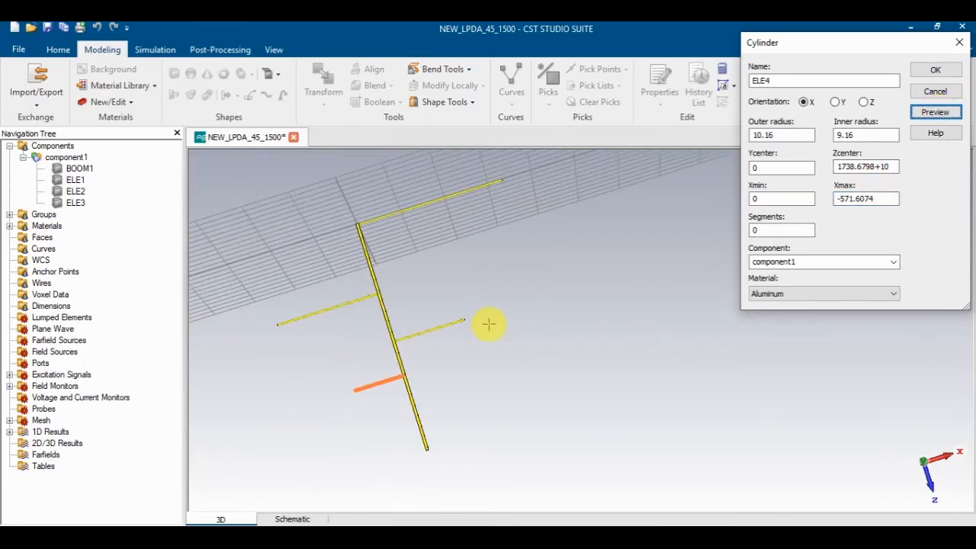
pyautogui.click(942, 72)
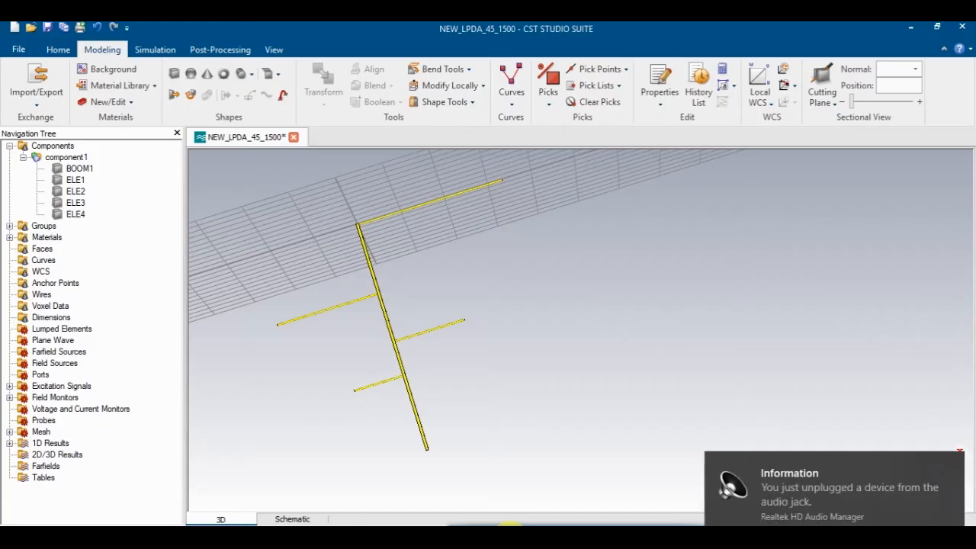
pyautogui.click(582, 383)
pyautogui.click(951, 465)
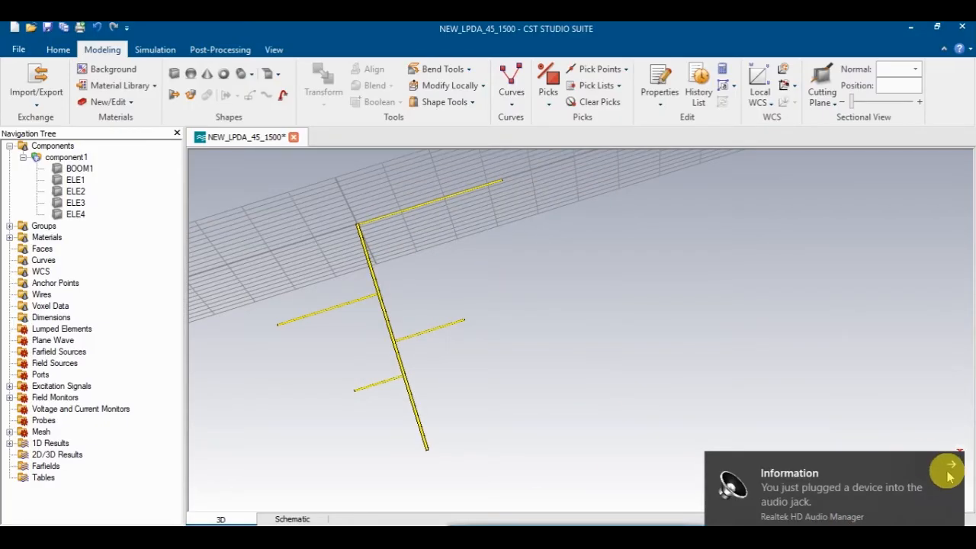
# Step: Start a new aluminum cylinder in component1 named ELE5, oriented along the X axis
pyautogui.click(950, 466)
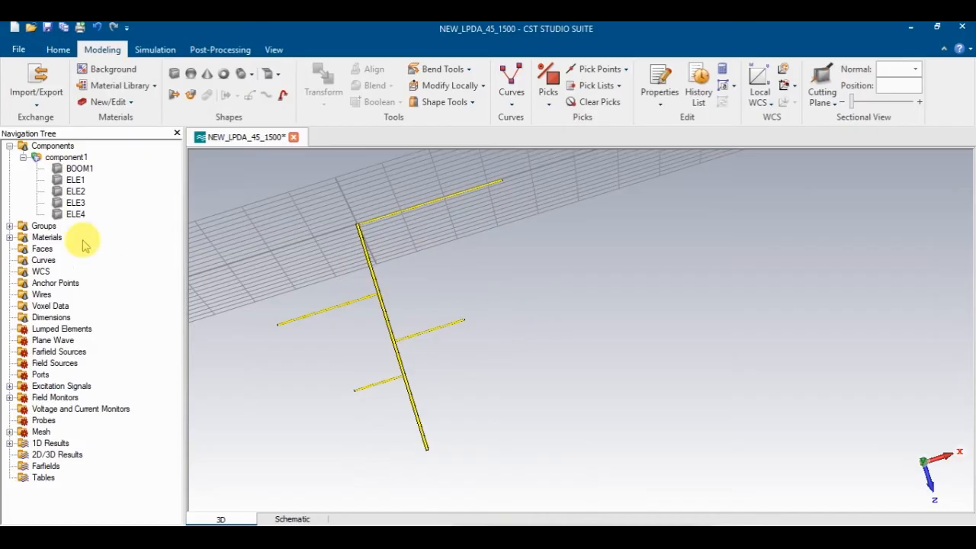
pyautogui.click(76, 202)
pyautogui.click(241, 73)
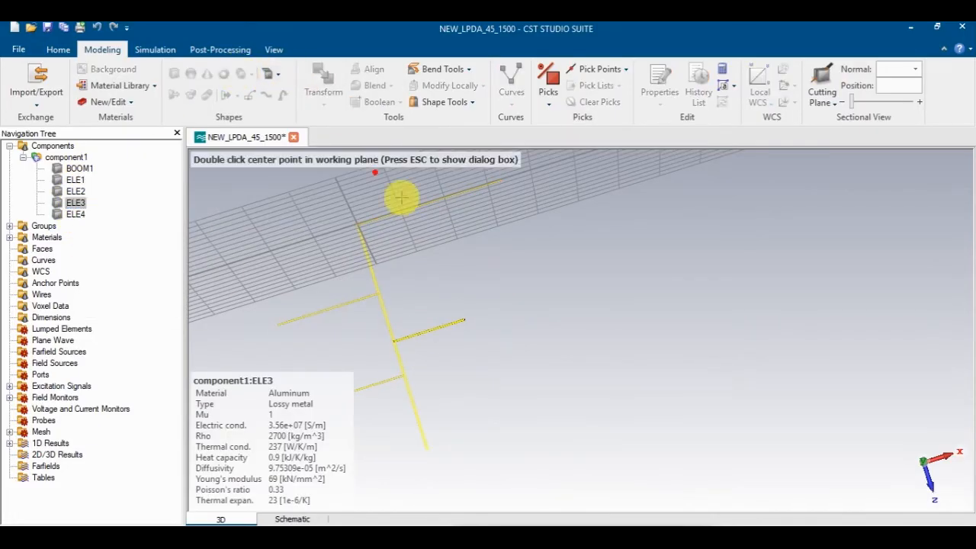
pyautogui.moveTo(289, 205); pyautogui.dragTo(349, 191, button='middle')
pyautogui.press('Escape')
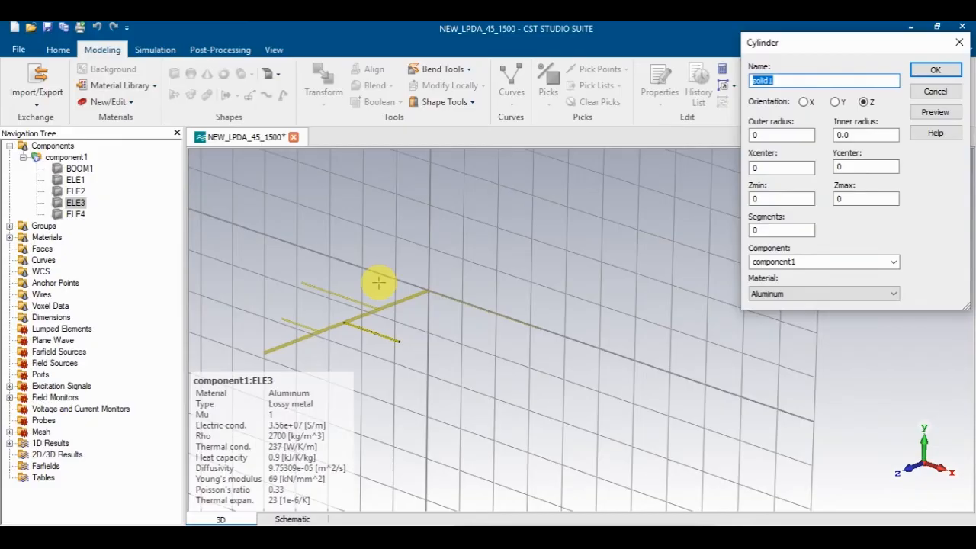
pyautogui.write('ELE5')
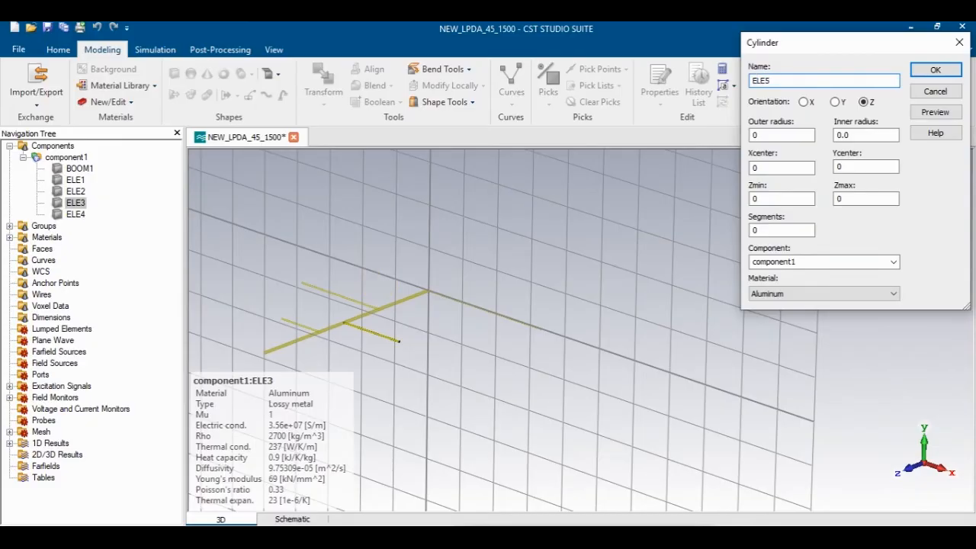
pyautogui.press('Tab')
pyautogui.press('Left')
pyautogui.press('Left')
# Step: Set ELE5's outer radius to 10.16 and inner radius to 9.16
pyautogui.press('Tab')
pyautogui.write('10.16')
pyautogui.press('Tab')
pyautogui.write('9.16')
pyautogui.press('Tab')
pyautogui.press('Tab')
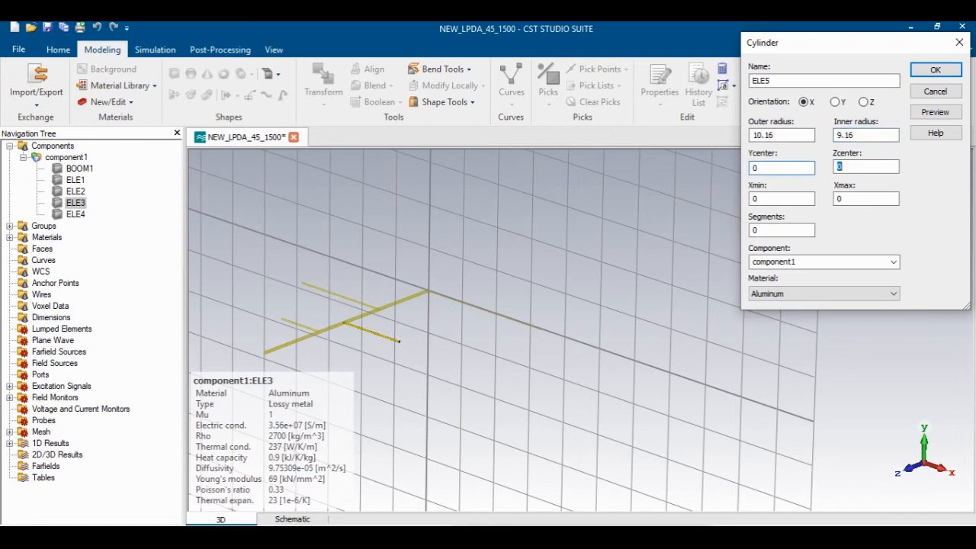
# Step: Set ELE5's Zcenter to 2010.9936+10
pyautogui.write('2010.9936')
pyautogui.press('Tab')
pyautogui.press('Tab')
pyautogui.click(895, 166)
pyautogui.write('+10')
pyautogui.press('Tab')
pyautogui.press('Tab')
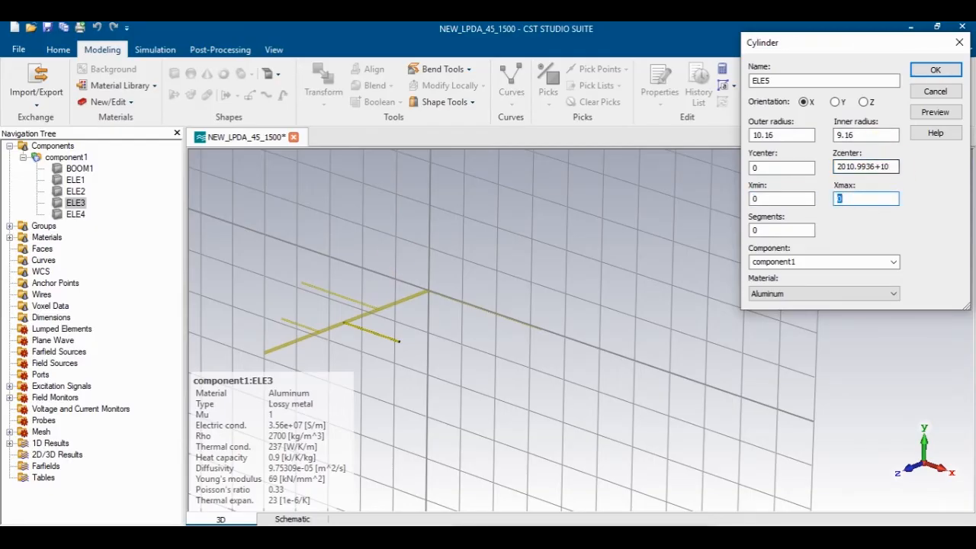
# Step: Set ELE5's Xmax to 400.1252, preview the cylinder against the boom, and create it
pyautogui.write('400.15252')
pyautogui.press('Tab')
pyautogui.press('Tab')
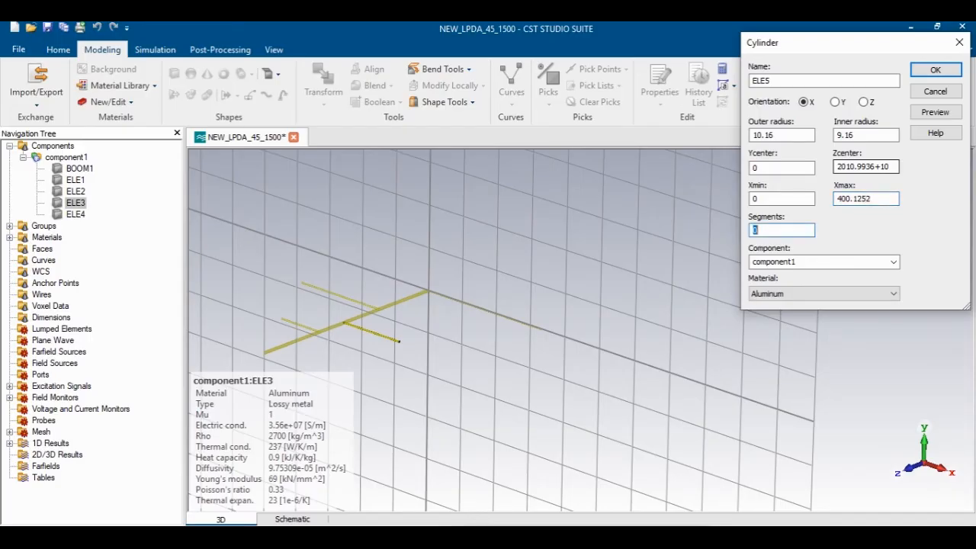
pyautogui.click(942, 118)
pyautogui.keyDown('ctrl'); pyautogui.moveTo(706, 248); pyautogui.dragTo(362, 75); pyautogui.keyUp('ctrl')
pyautogui.click(274, 50)
pyautogui.click(485, 79)
pyautogui.moveTo(649, 264); pyautogui.dragTo(735, 216)
pyautogui.click(935, 70)
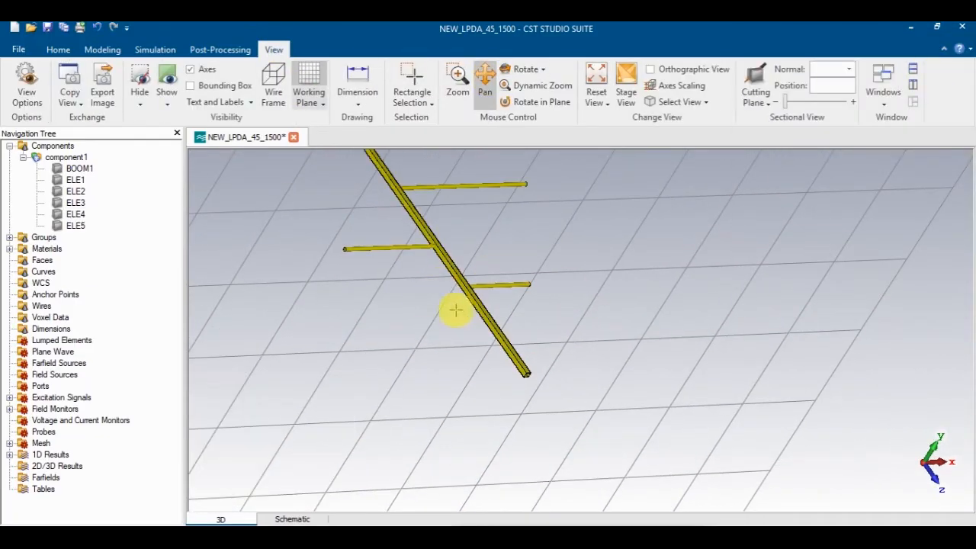
# Step: Start a new aluminum cylinder in component1 named ELE6, oriented along the X axis
pyautogui.click(99, 49)
pyautogui.click(241, 73)
pyautogui.press('Escape')
pyautogui.write('ELE6')
pyautogui.press('Tab')
pyautogui.press('Left')
pyautogui.press('Left')
# Step: Set ELE6's outer radius to 10.16 and inner radius to 9.16
pyautogui.press('Tab')
pyautogui.write('10.16')
pyautogui.press('Tab')
pyautogui.write('9.16')
pyautogui.press('Tab')
pyautogui.press('Tab')
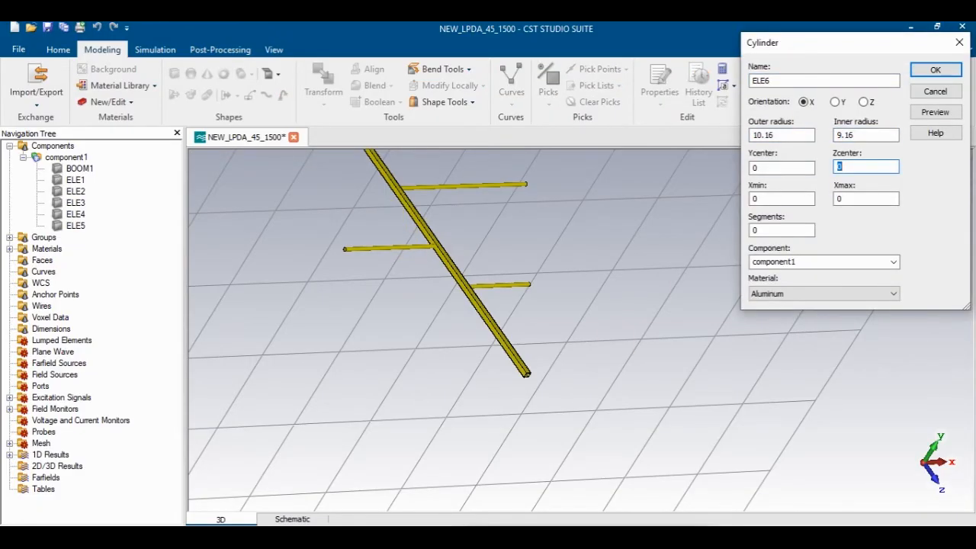
# Step: Set ELE6's Zcenter to 2210.6132+10
pyautogui.write('2210')
pyautogui.press('Tab')
pyautogui.press('Tab')
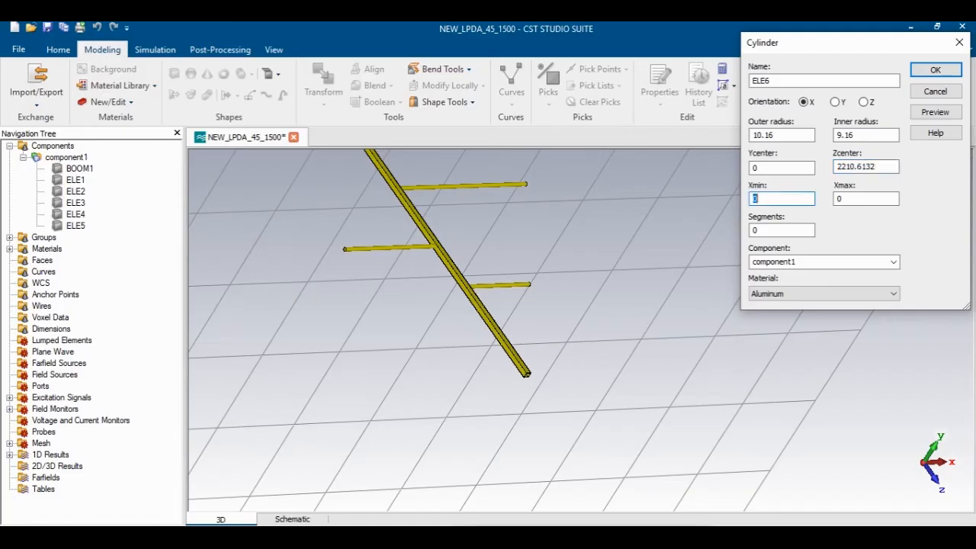
pyautogui.press('Tab')
pyautogui.press('Tab')
pyautogui.press('Tab')
pyautogui.press('Tab')
pyautogui.press('Tab')
pyautogui.press('Tab')
pyautogui.press('Tab')
pyautogui.press('Tab')
pyautogui.press('Tab')
pyautogui.press('Tab')
pyautogui.press('Tab')
pyautogui.press('Tab')
pyautogui.press('Tab')
pyautogui.press('End')
pyautogui.write('+10')
pyautogui.press('Tab')
pyautogui.press('Tab')
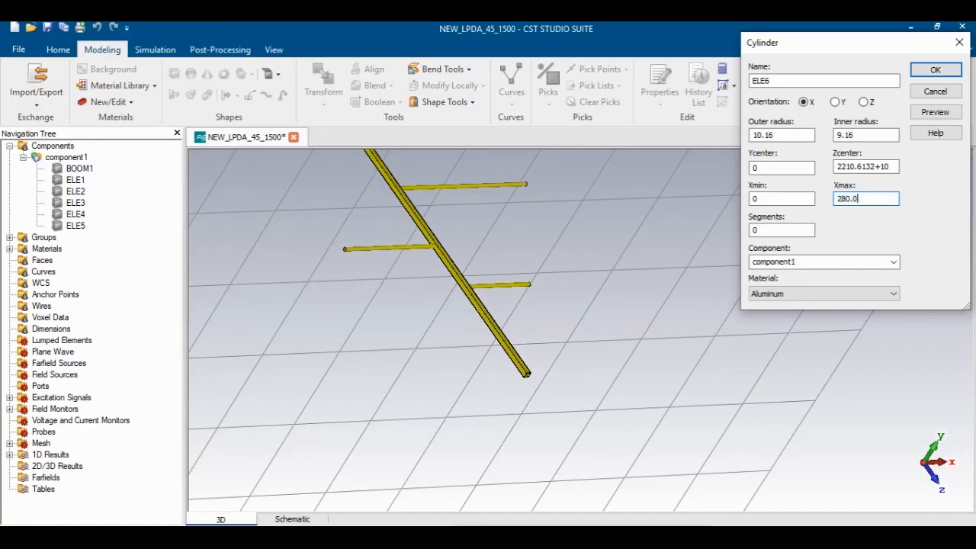
# Step: Set ELE6's Xmax to -280.0876, preview the cylinder against the boom, and create it
pyautogui.write('280.0876')
pyautogui.click(839, 199)
pyautogui.write('-')
pyautogui.click(935, 112)
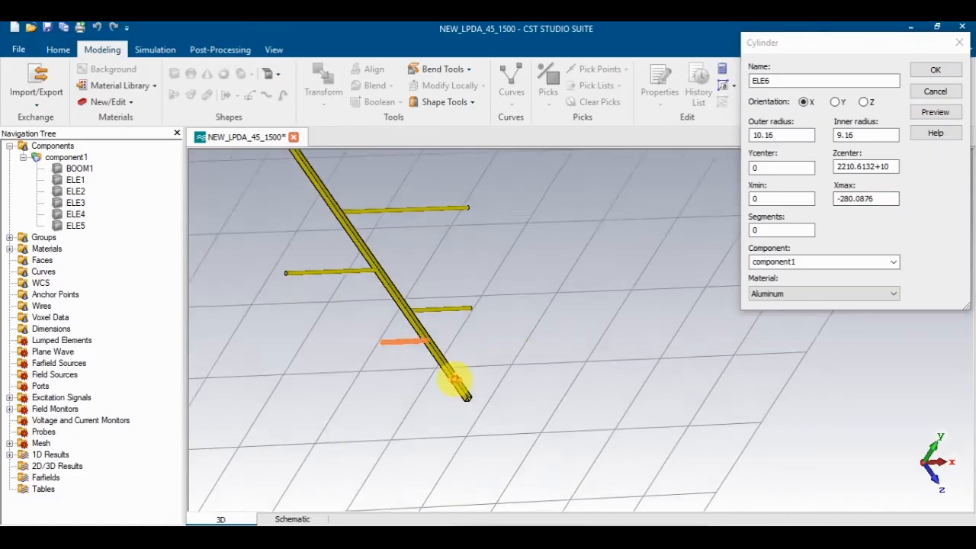
pyautogui.click(274, 49)
pyautogui.click(509, 73)
pyautogui.moveTo(587, 262); pyautogui.dragTo(317, 203)
pyautogui.press('Return')
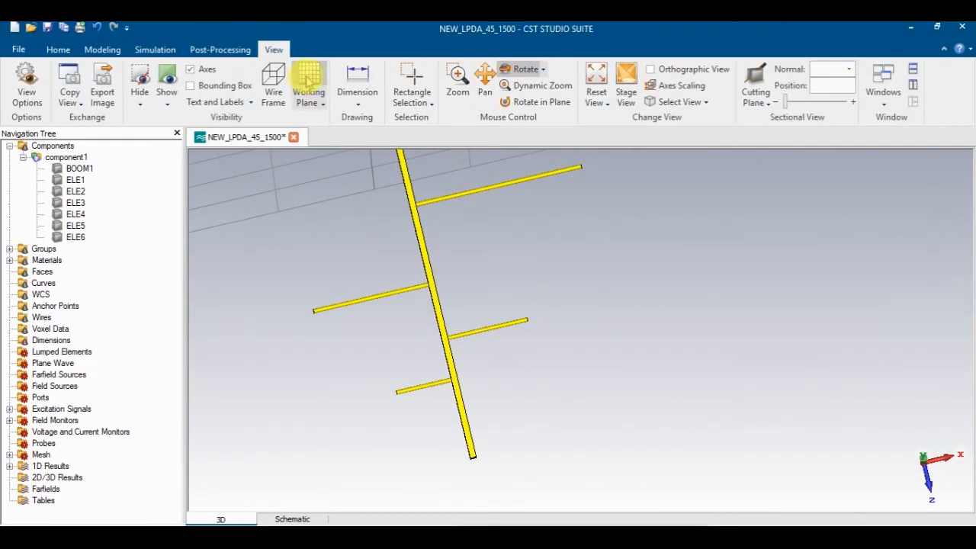
# Step: Start a new aluminum cylinder in component1 named ELE7, oriented along the X axis
pyautogui.scroll(3, 491, 246)
pyautogui.scroll(-5, 467, 258)
pyautogui.moveTo(467, 258); pyautogui.dragTo(493, 338)
pyautogui.scroll(3, 540, 314)
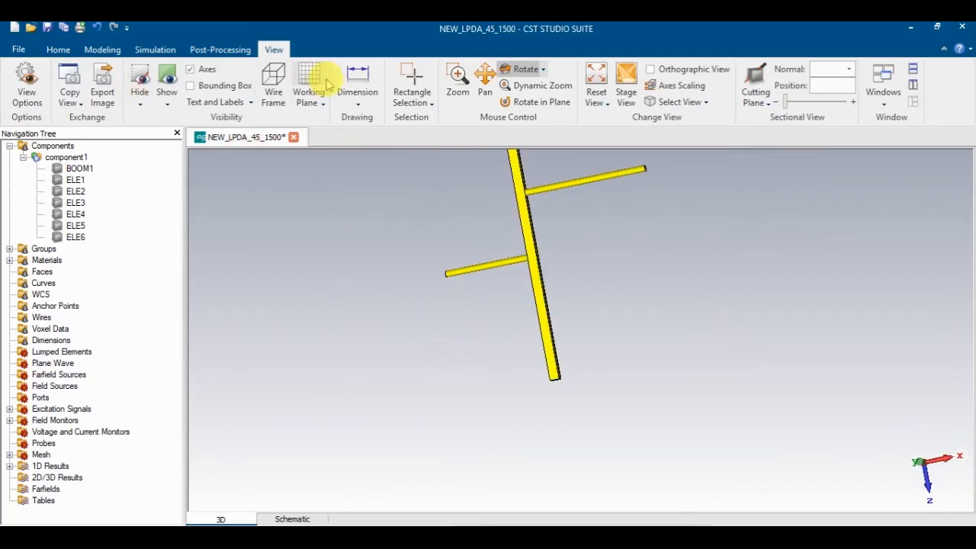
pyautogui.scroll(3, 312, 76)
pyautogui.click(207, 73)
pyautogui.press('Escape')
pyautogui.write('ELE')
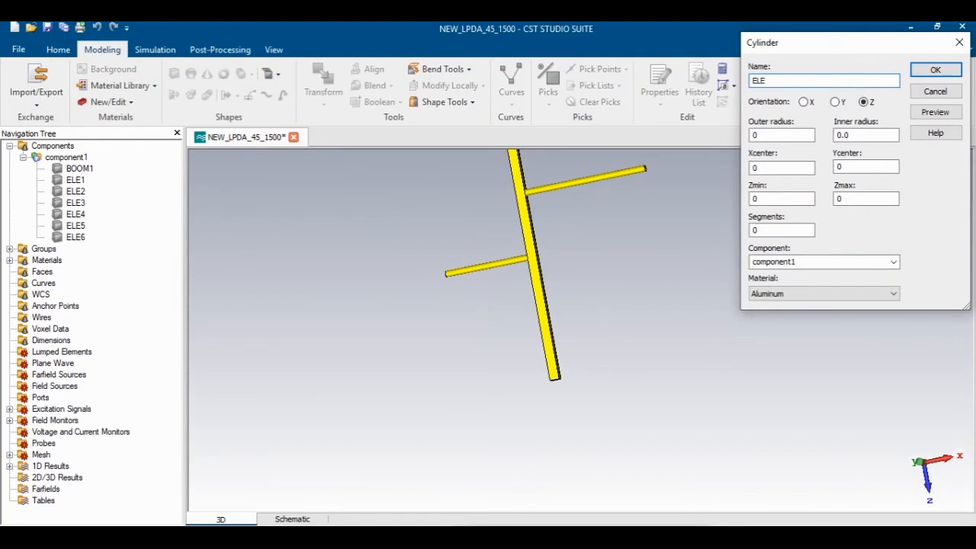
pyautogui.press('Tab')
pyautogui.press('Right')
# Step: Set ELE7's outer radius to 10.16 and inner radius to 9.16
pyautogui.press('Tab')
pyautogui.write('10.16')
pyautogui.press('Tab')
pyautogui.write('9.16')
pyautogui.press('Tab')
pyautogui.press('Tab')
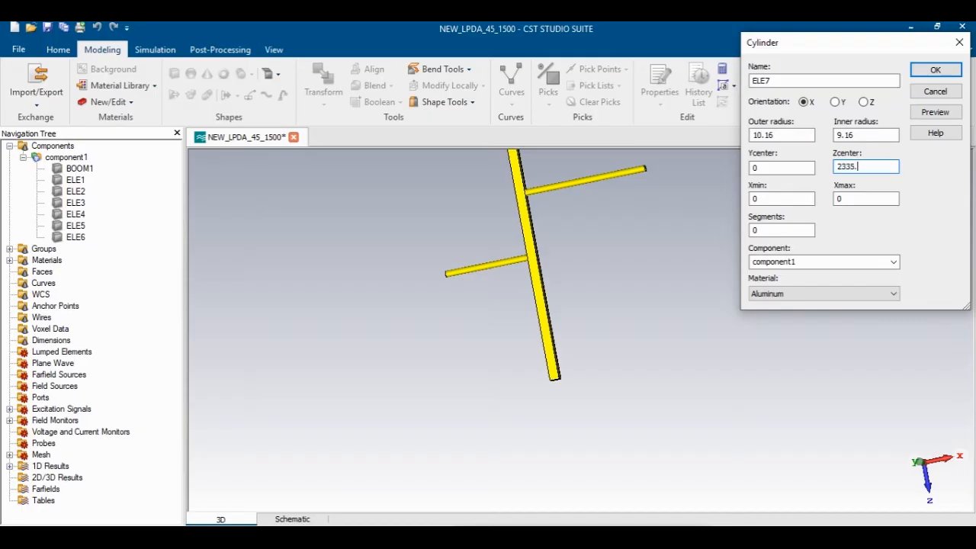
# Step: Set ELE7's Zcenter to 2335.0470+10
pyautogui.write('2335.0470')
pyautogui.press('Tab')
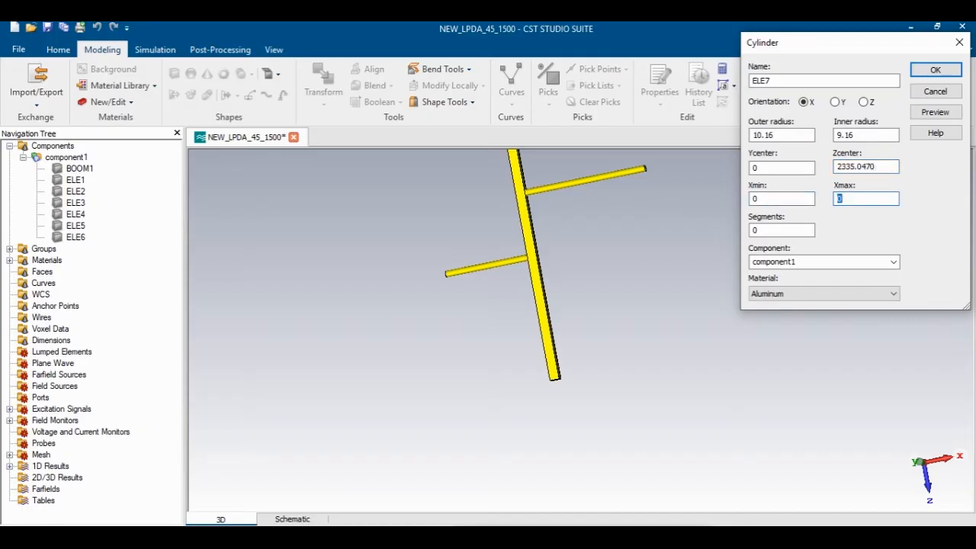
pyautogui.hotkey('shift', 'Tab')
pyautogui.press('End')
pyautogui.write('+10')
pyautogui.press('Tab')
# Step: Set ELE7's Xmax to 196.0613, preview the cylinder against the boom, and create it
pyautogui.write('196.')
pyautogui.click(935, 112)
pyautogui.moveTo(564, 358); pyautogui.dragTo(549, 326)
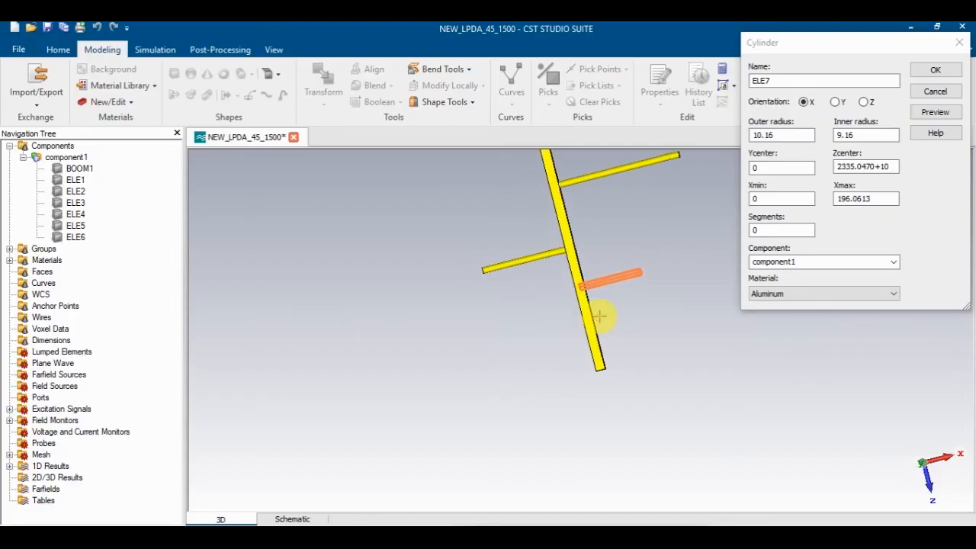
pyautogui.press('Return')
# Step: Start a new aluminum cylinder in component1 named ELE8, oriented along the X axis
pyautogui.click(243, 76)
pyautogui.press('Escape')
pyautogui.write('ELE8')
pyautogui.press('Tab')
pyautogui.press('Down')
# Step: Set ELE8's outer radius to 10.16 and inner radius to 9.16
pyautogui.press('Tab')
pyautogui.press('Tab')
pyautogui.write('9.16')
pyautogui.hotkey('shift', 'Tab')
pyautogui.write('10.16')
pyautogui.press('Tab')
pyautogui.press('Tab')
pyautogui.press('Tab')
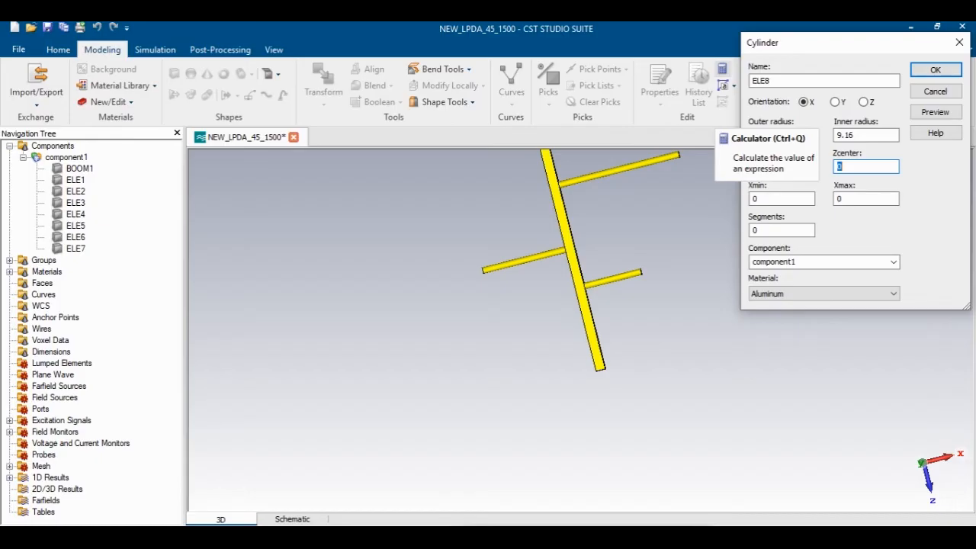
# Step: Set ELE8's Zcenter to 2428.4506+10
pyautogui.write('2428.4')
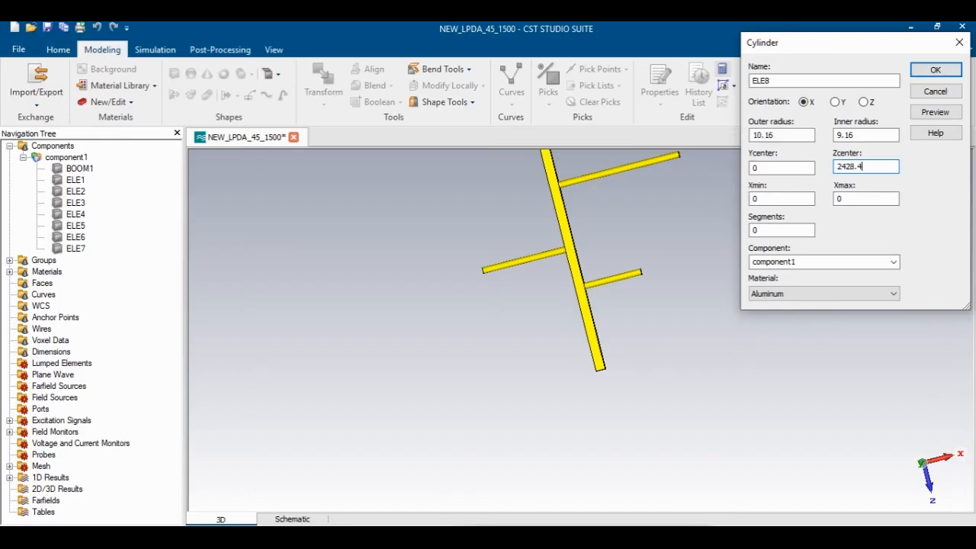
pyautogui.write('506+10')
pyautogui.press('Tab')
pyautogui.press('Tab')
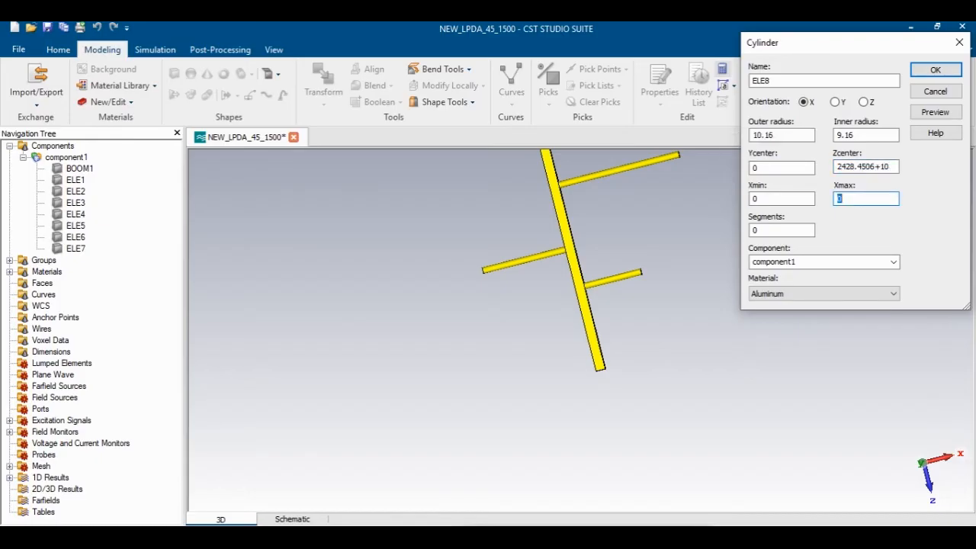
# Step: Set ELE8's Xmax to -137.2429, preview the cylinder, and create it
pyautogui.write('137.2429')
pyautogui.click(837, 198)
pyautogui.write('-')
pyautogui.click(937, 113)
pyautogui.click(941, 71)
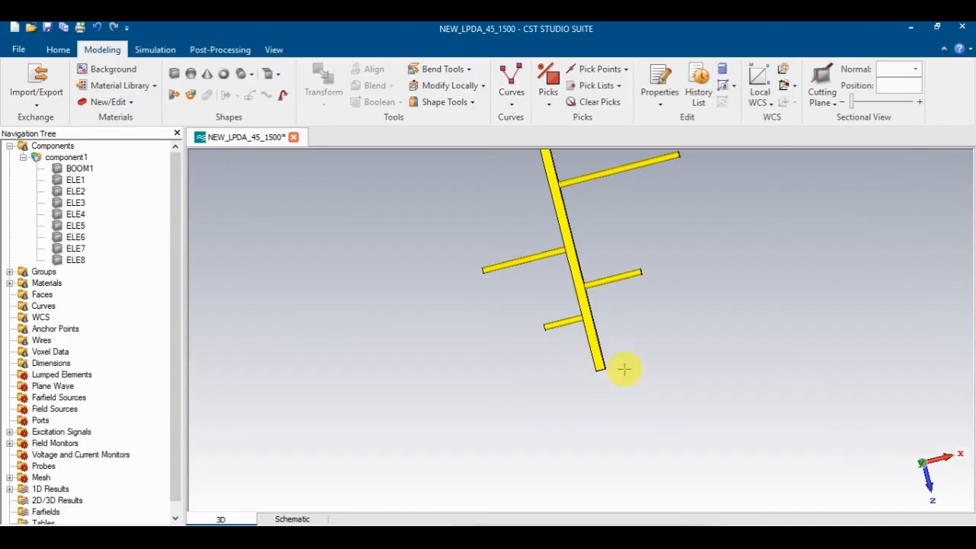
# Step: Start a new X-oriented aluminum cylinder named ELE9 with outer radius 10.16 and inner radius 9.16
pyautogui.write('ELE9')
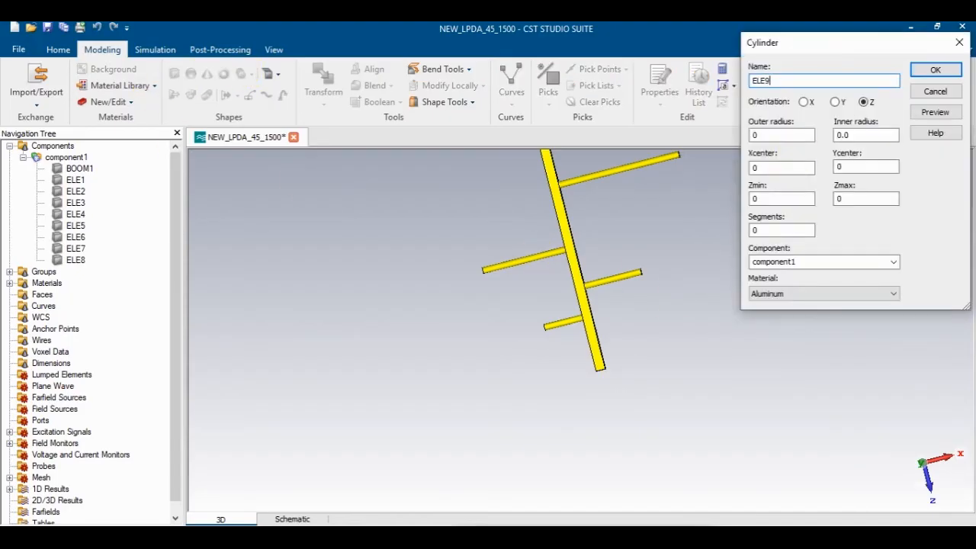
pyautogui.press('Tab')
pyautogui.press('Right')
pyautogui.press('Tab')
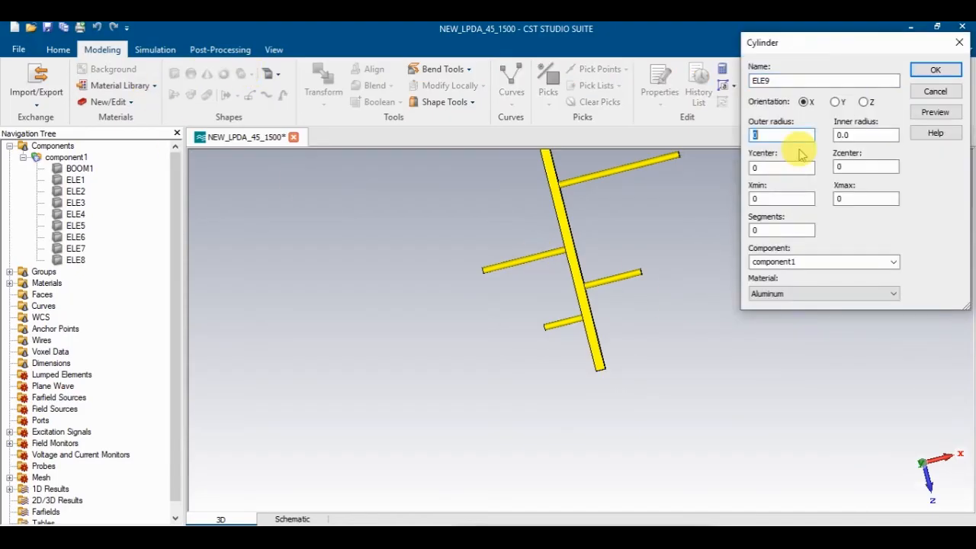
pyautogui.write('10.16')
pyautogui.press('Tab')
pyautogui.write('9.16')
pyautogui.press('Tab')
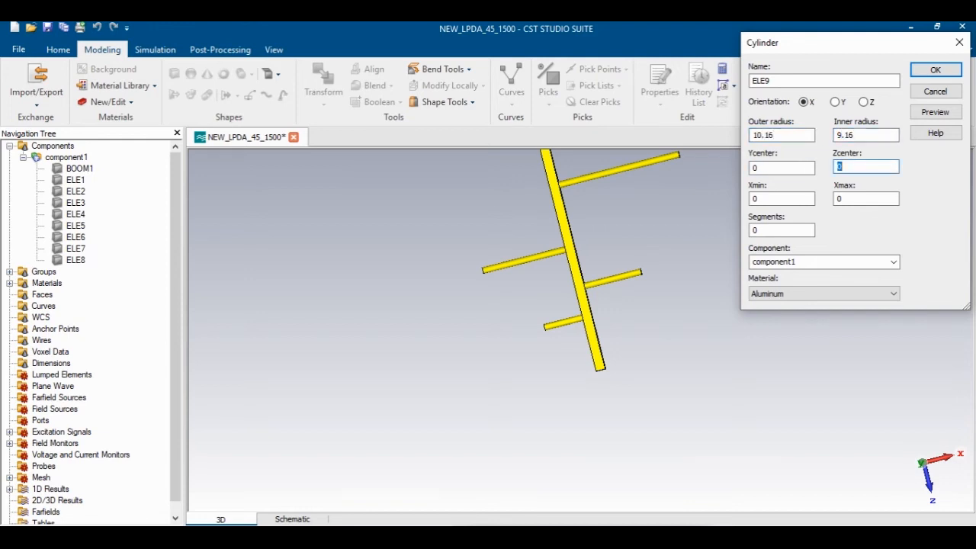
# Step: Set ELE9's Zcenter to 2493.8332+10 and Xmax to 96.0700, then preview and create the cylinder
pyautogui.write('2493.8332')
pyautogui.press('Tab')
pyautogui.press('Tab')
pyautogui.write('96.')
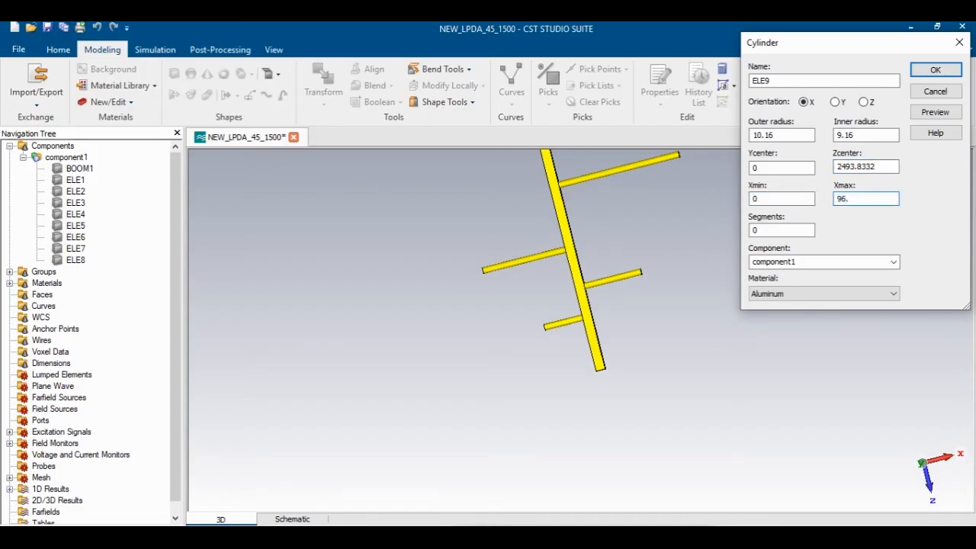
pyautogui.write('0700')
pyautogui.click(886, 166)
pyautogui.write('+10')
pyautogui.click(943, 113)
pyautogui.click(936, 71)
# Step: Start a new aluminum cylinder in component1 named ELE10, oriented along the X axis
pyautogui.click(239, 74)
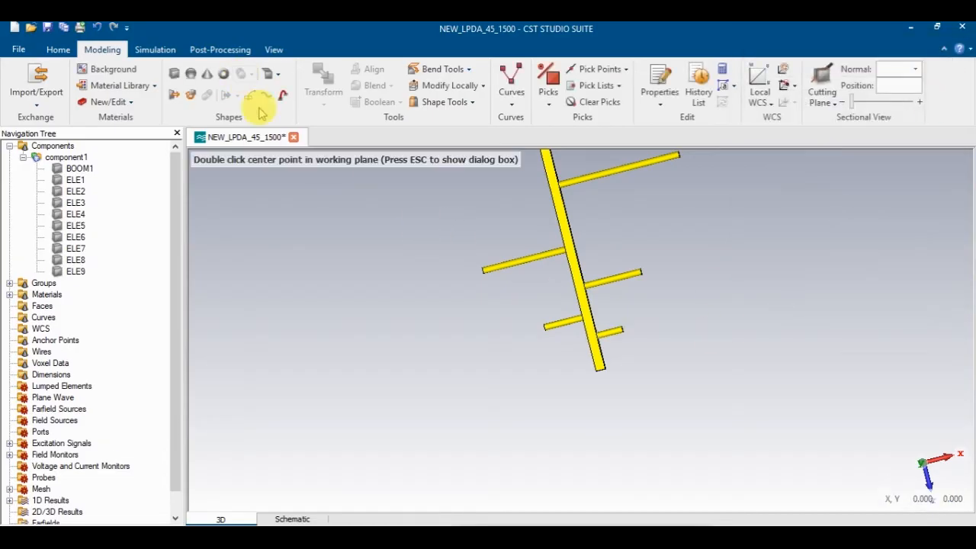
pyautogui.press('Escape')
pyautogui.write('ELE10')
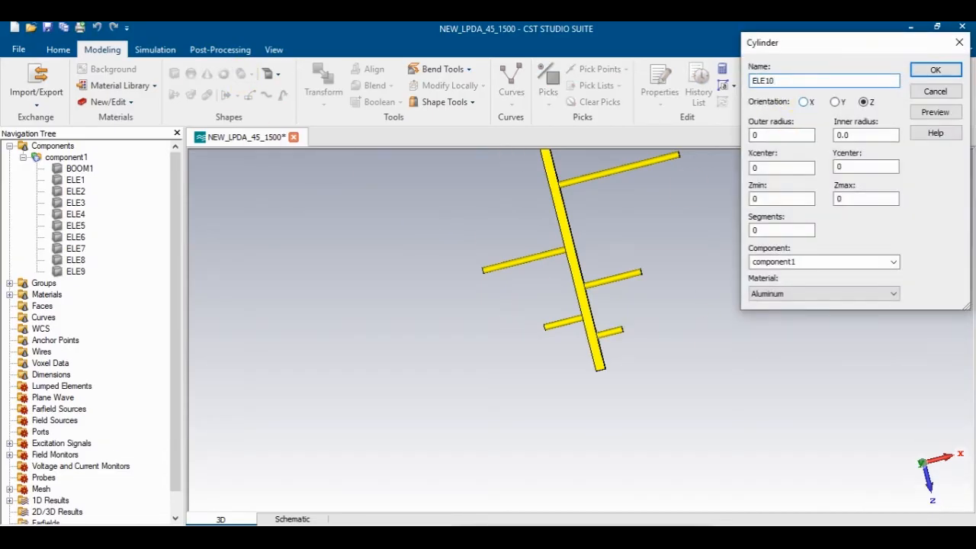
pyautogui.click(804, 101)
# Step: Set ELE10's outer radius to 10.16 and inner radius to 9.16
pyautogui.press('Tab')
pyautogui.write('10.16')
pyautogui.press('Tab')
pyautogui.write('9.16')
pyautogui.press('Tab')
pyautogui.press('Tab')
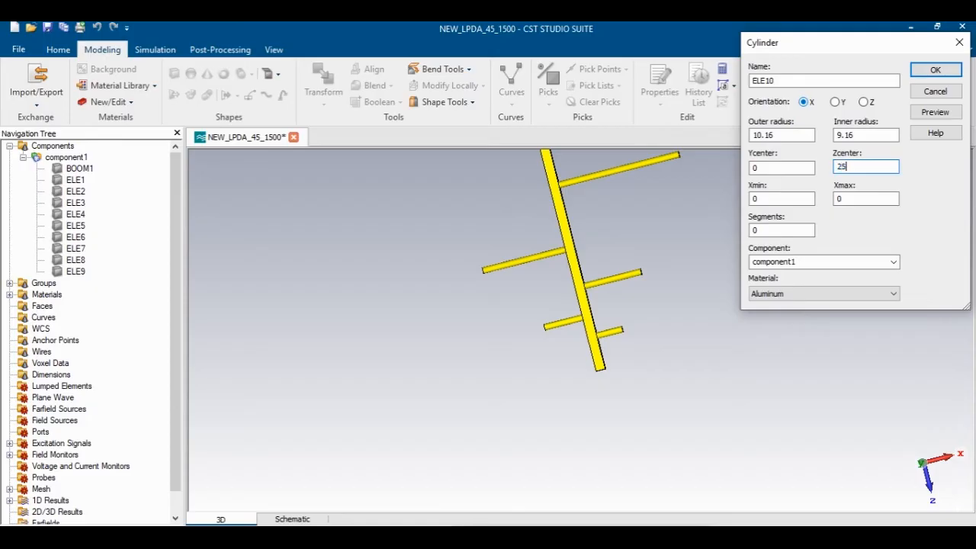
# Step: Set ELE10's Zcenter to 2539.6009+10 and its Xmax to 67.2490
pyautogui.write('2539.6009')
pyautogui.press('Tab')
pyautogui.press('Tab')
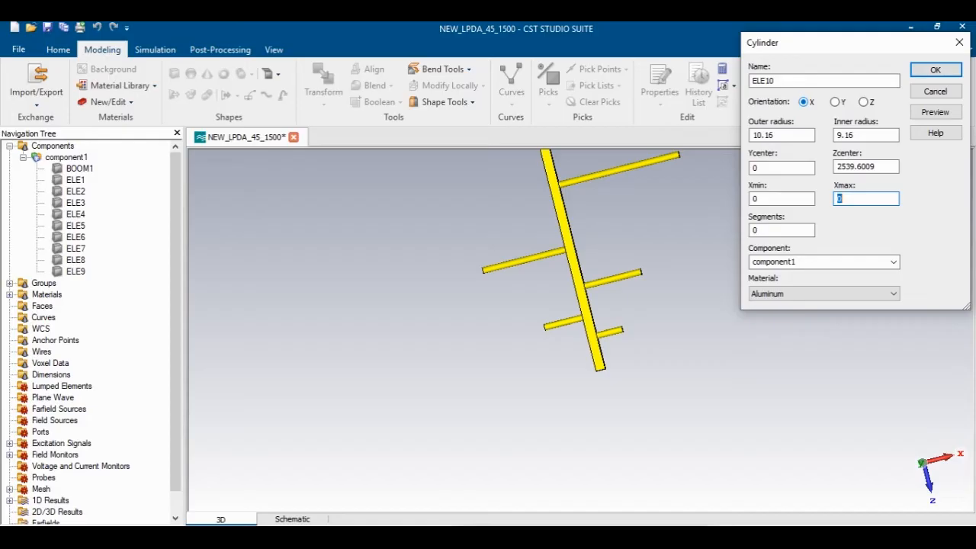
pyautogui.write('67')
pyautogui.click(892, 166)
pyautogui.write('+10')
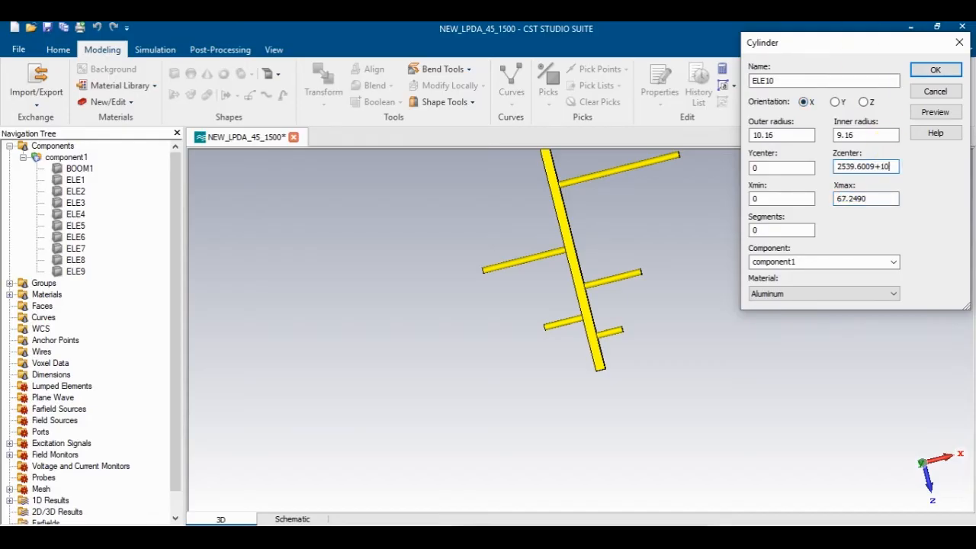
# Step: Create ELE10, and edit its cylinder definition to set Xmax to -67.2490 so it lies on the opposite boom side
pyautogui.click(938, 72)
pyautogui.doubleClick(76, 283)
pyautogui.click(568, 317)
pyautogui.doubleClick(839, 80)
pyautogui.click(838, 200)
pyautogui.write('-')
pyautogui.click(936, 114)
pyautogui.click(938, 72)
pyautogui.click(869, 269)
pyautogui.scroll(5, 614, 371)
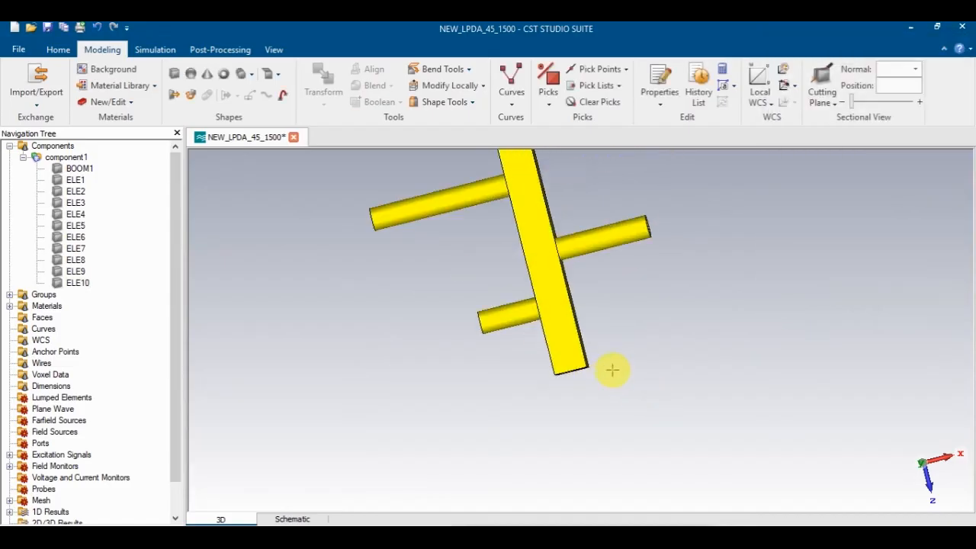
# Step: Start a new aluminum cylinder named ELE11 along the X axis with outer radius 10.16 and inner radius 9.16
pyautogui.click(242, 75)
pyautogui.press('Escape')
pyautogui.write('ELE11')
pyautogui.click(804, 101)
pyautogui.press('Tab')
pyautogui.write('10.16')
pyautogui.press('Tab')
pyautogui.write('9.16')
# Step: Set ELE11's Zcenter to 2571.6384+10 and Xmax to 47.0743, then preview and create the cylinder
pyautogui.press('Tab')
pyautogui.press('Tab')
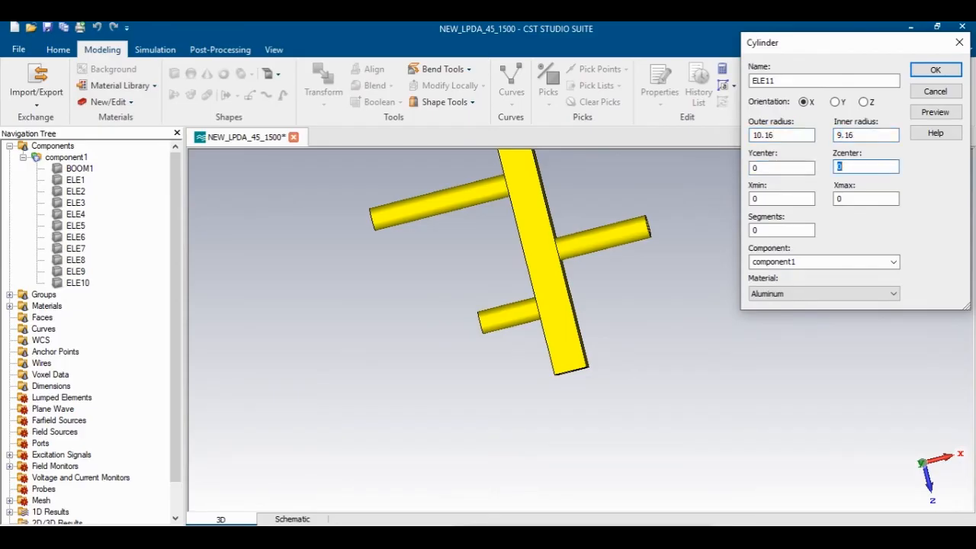
pyautogui.write('2571.6384+10')
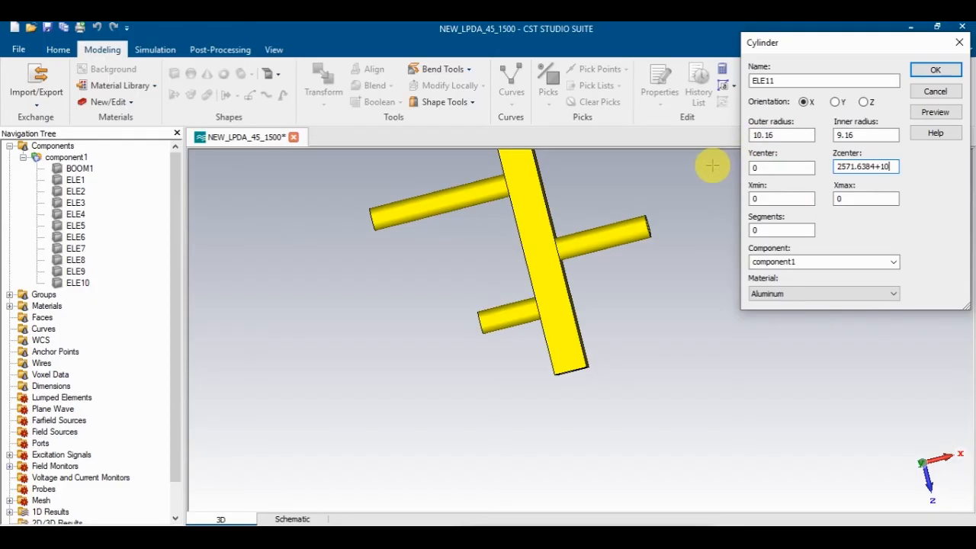
pyautogui.press('Tab')
pyautogui.press('Tab')
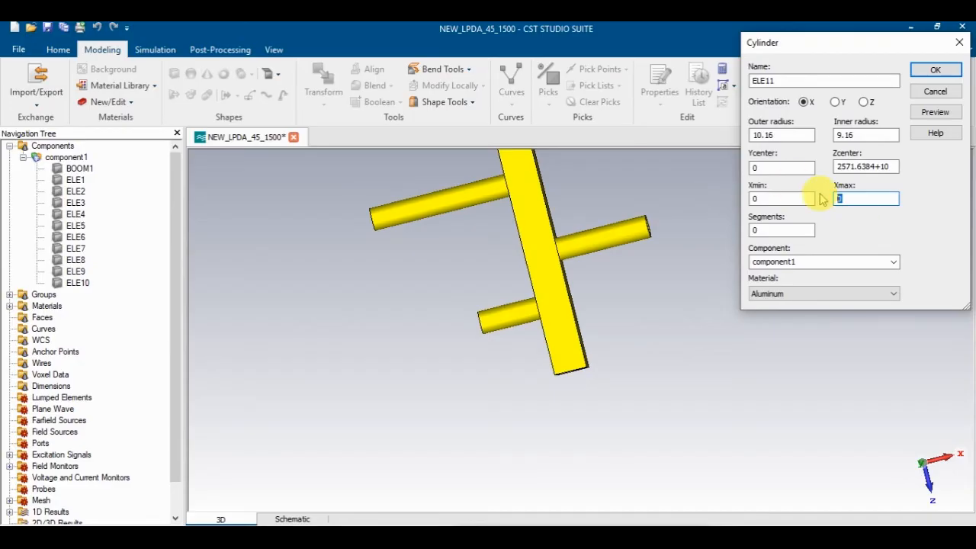
pyautogui.write('47')
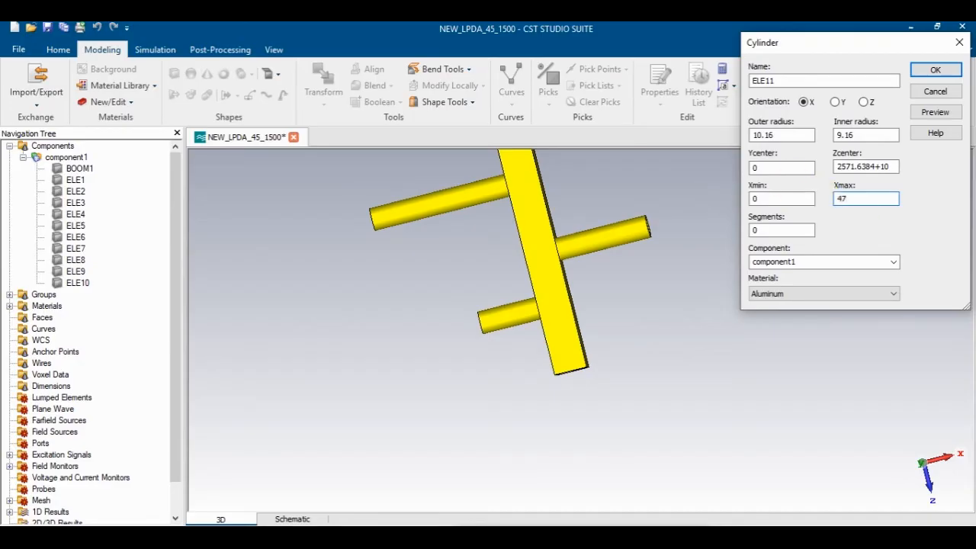
pyautogui.write('.0743')
pyautogui.click(935, 112)
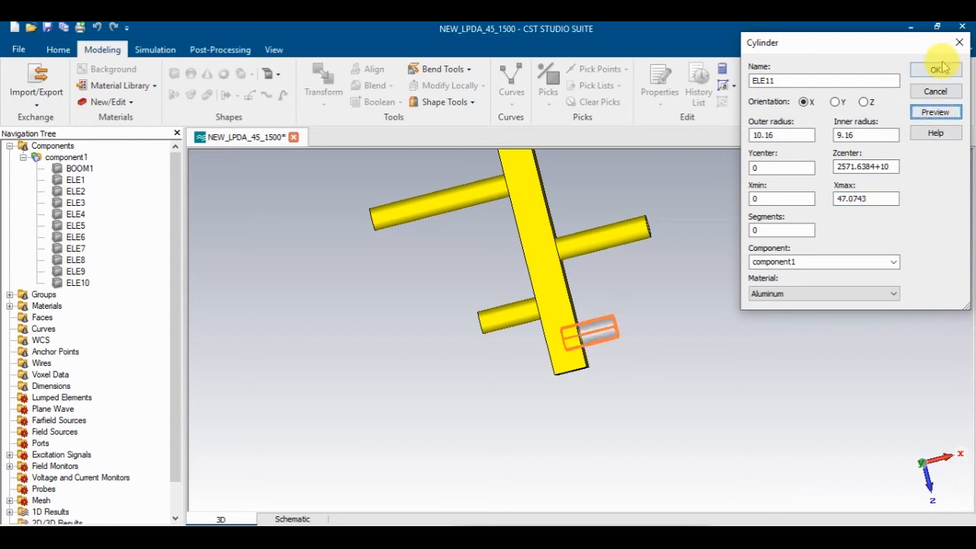
pyautogui.click(945, 70)
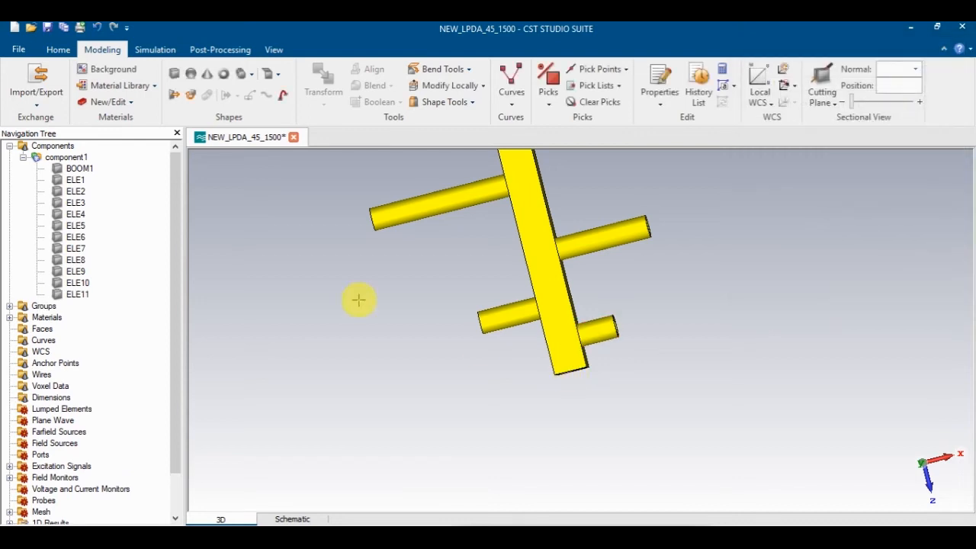
# Step: Start a new aluminum cylinder named ELE12 along the X axis with outer radius 10.16 and inner radius 9.16
pyautogui.click(242, 76)
pyautogui.press('Escape')
pyautogui.write('ELE12')
pyautogui.click(804, 101)
pyautogui.press('Tab')
pyautogui.write('10.')
pyautogui.press('Tab')
pyautogui.write('9.16')
# Step: Set ELE12's Zcenter to 2594.0646+10 and Xmax to -32.9520, then preview and create the cylinder
pyautogui.press('Tab')
pyautogui.press('Tab')
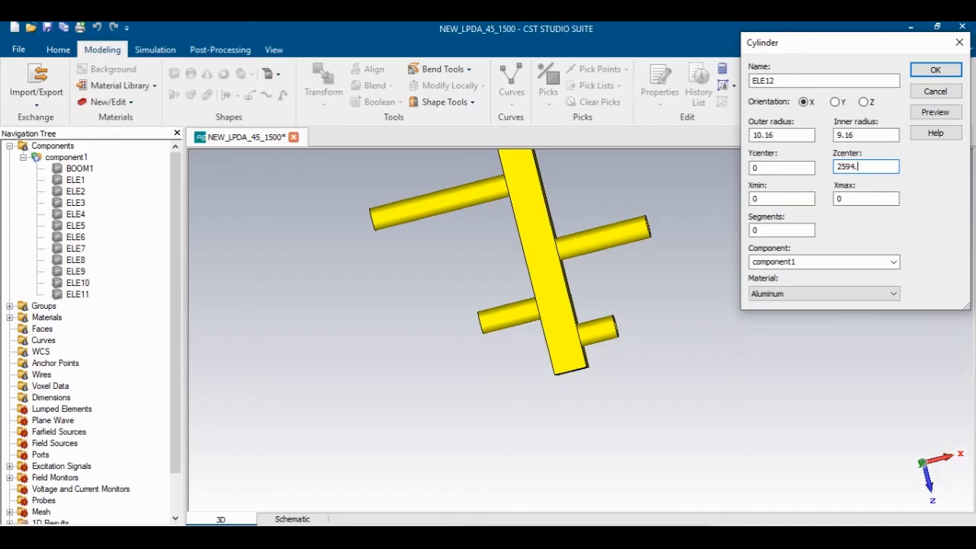
pyautogui.write('6+10')
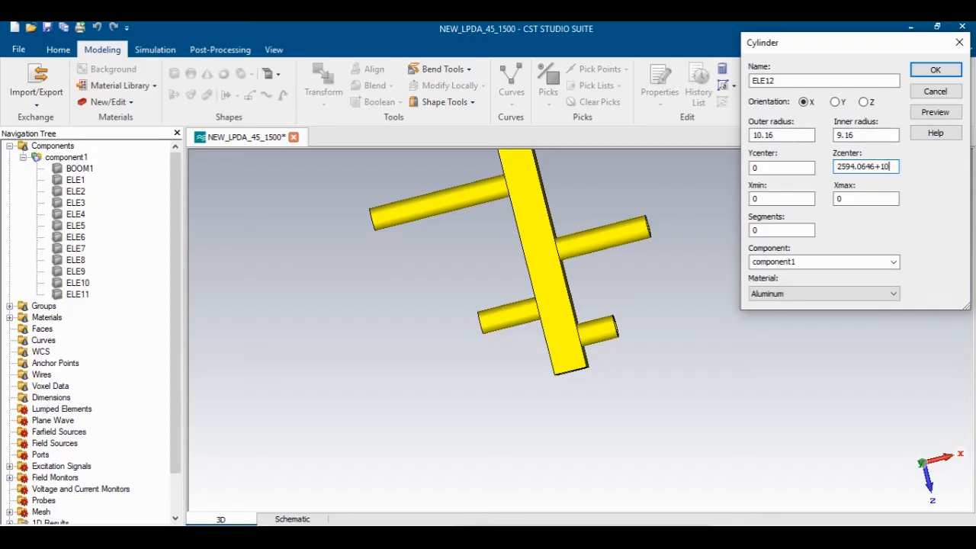
pyautogui.press('Tab')
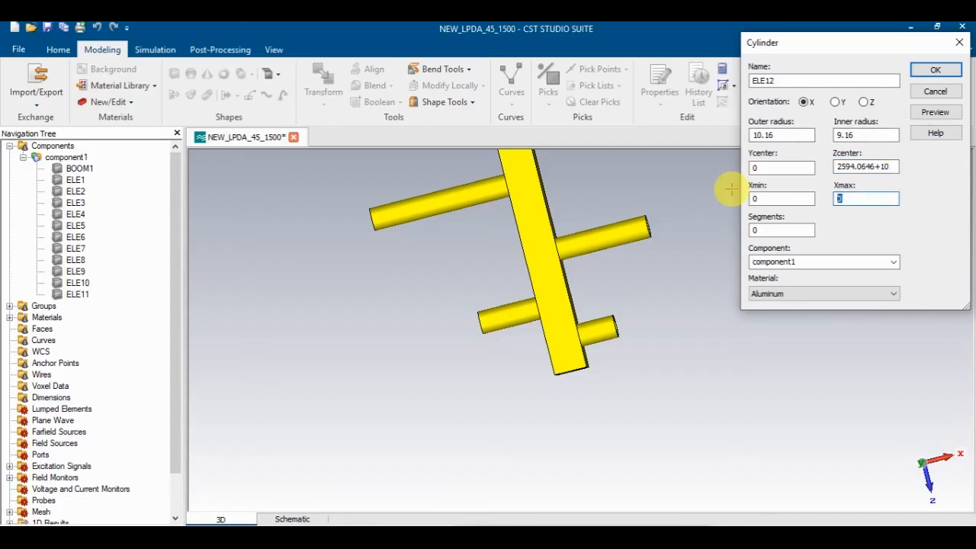
pyautogui.write('31')
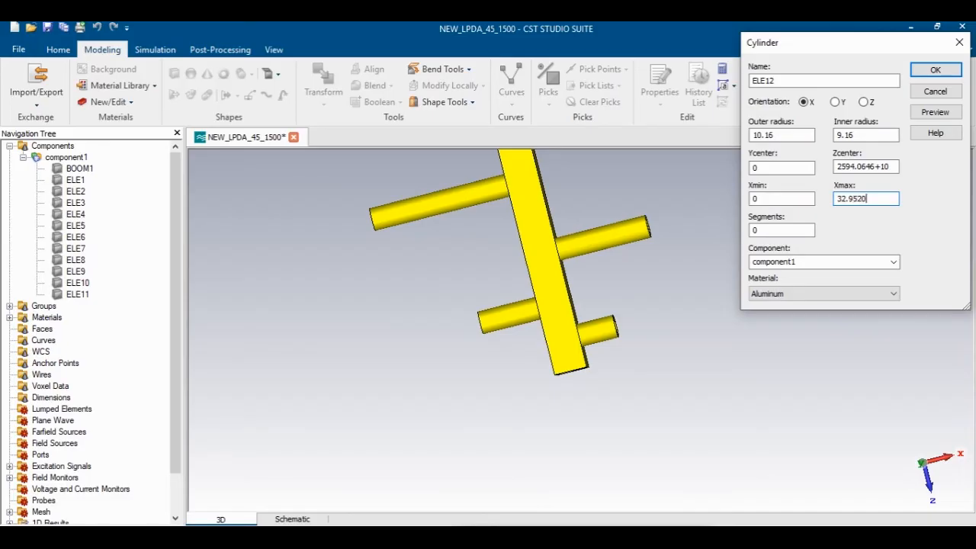
pyautogui.click(837, 198)
pyautogui.write('-')
pyautogui.click(933, 112)
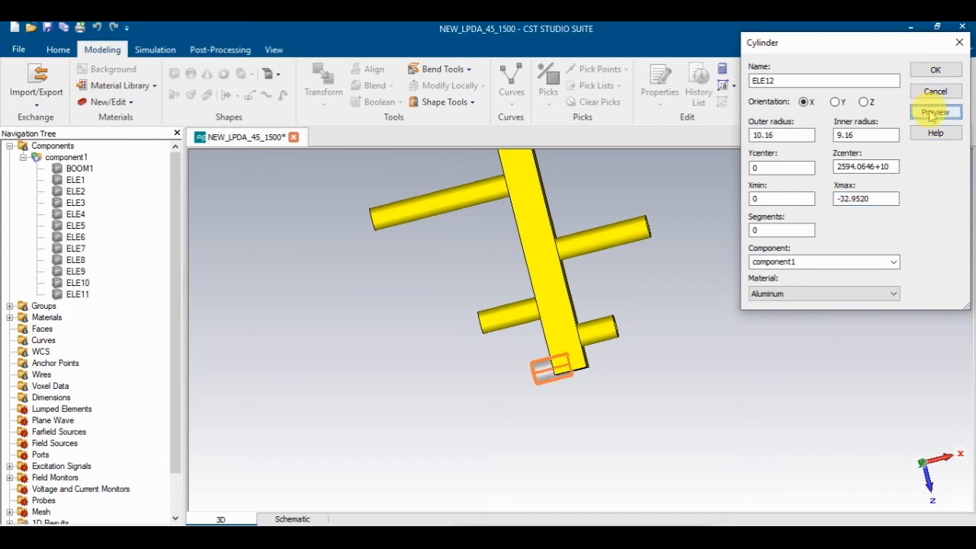
pyautogui.click(936, 69)
# Step: Edit BOOM1's brick definition to extend its Zmax to 2610.3133+10, previewing and applying the change
pyautogui.moveTo(676, 381); pyautogui.dragTo(527, 320)
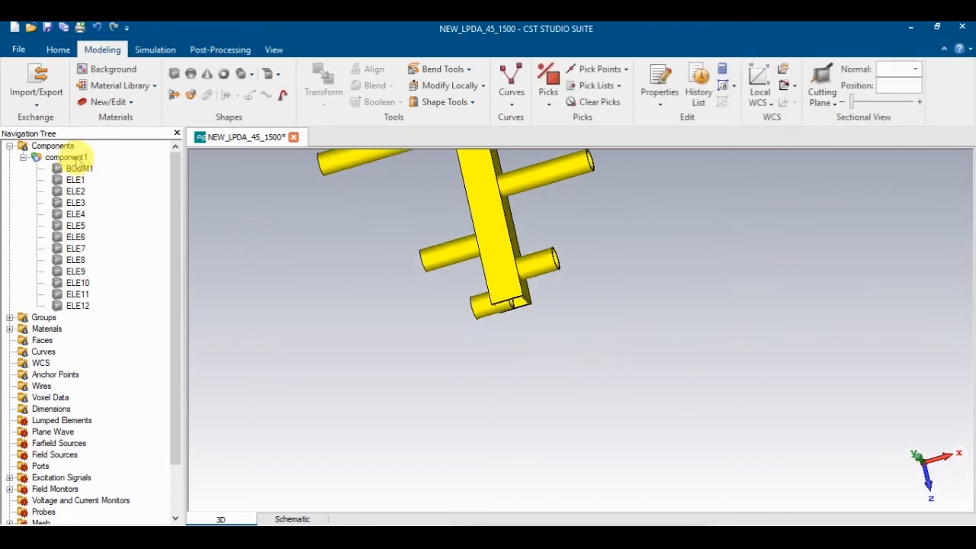
pyautogui.doubleClick(82, 169)
pyautogui.doubleClick(824, 91)
pyautogui.click(935, 93)
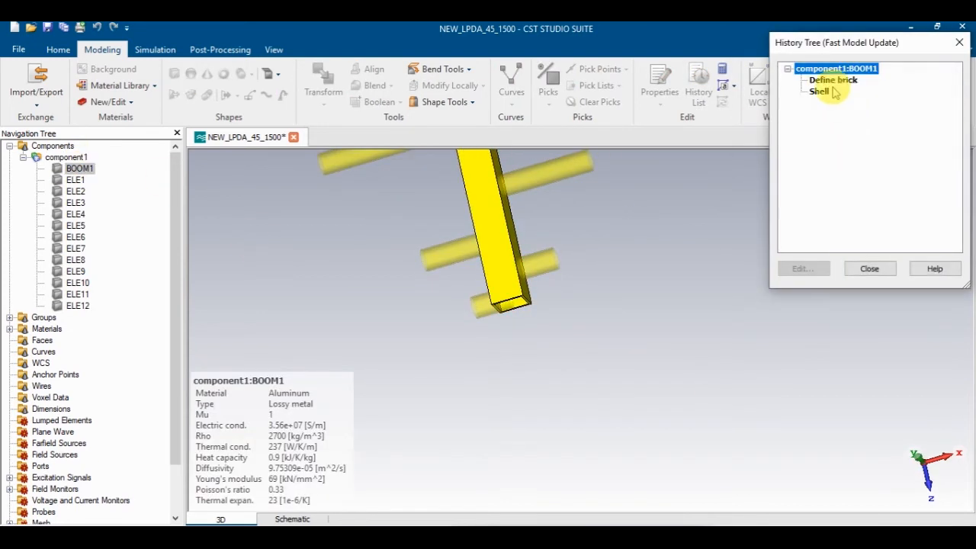
pyautogui.doubleClick(832, 80)
pyautogui.click(887, 175)
pyautogui.write('+10')
pyautogui.click(934, 112)
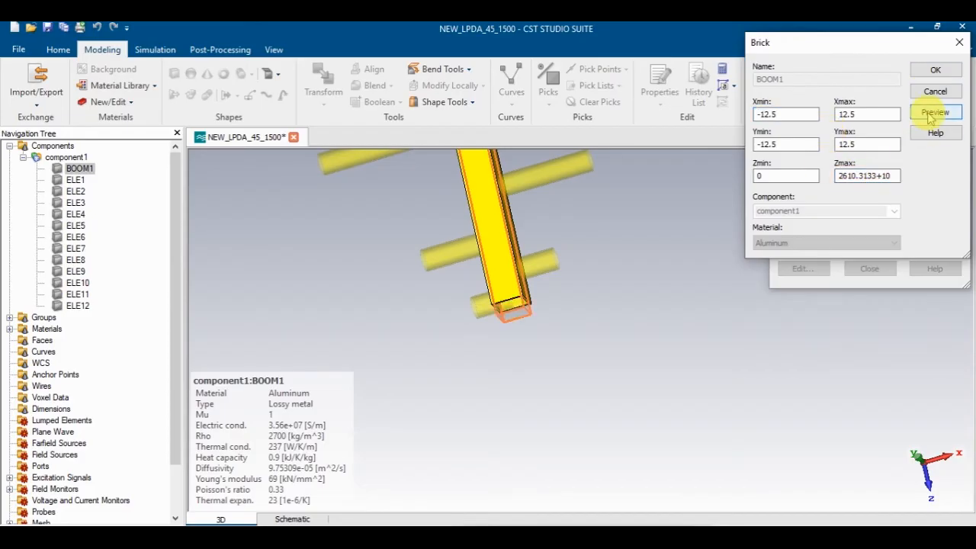
pyautogui.click(936, 70)
pyautogui.click(870, 269)
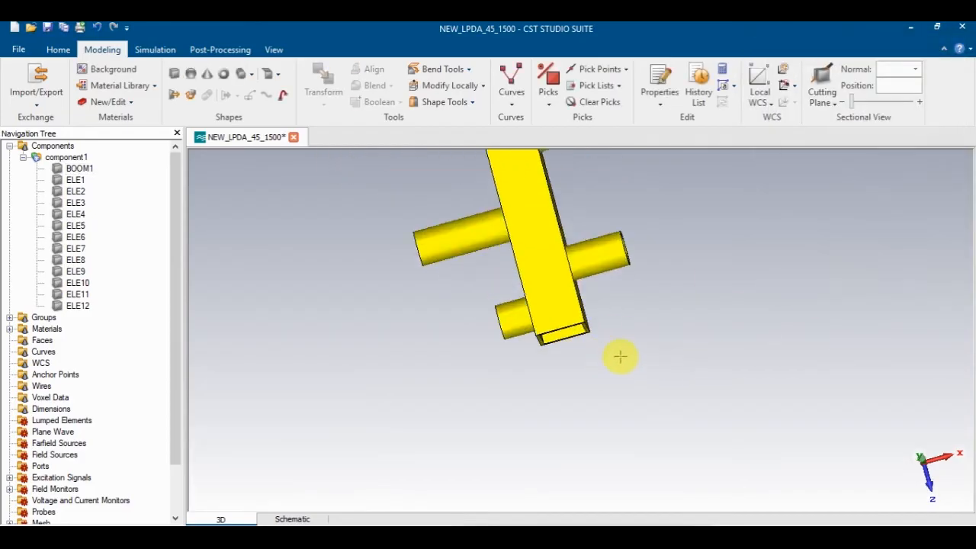
pyautogui.scroll(4, 591, 349)
pyautogui.moveTo(465, 303)
pyautogui.keyDown('ctrl'); pyautogui.mouseDown()
pyautogui.moveTo(578, 300)
pyautogui.moveTo(503, 300)
pyautogui.mouseUp(); pyautogui.keyUp('ctrl')
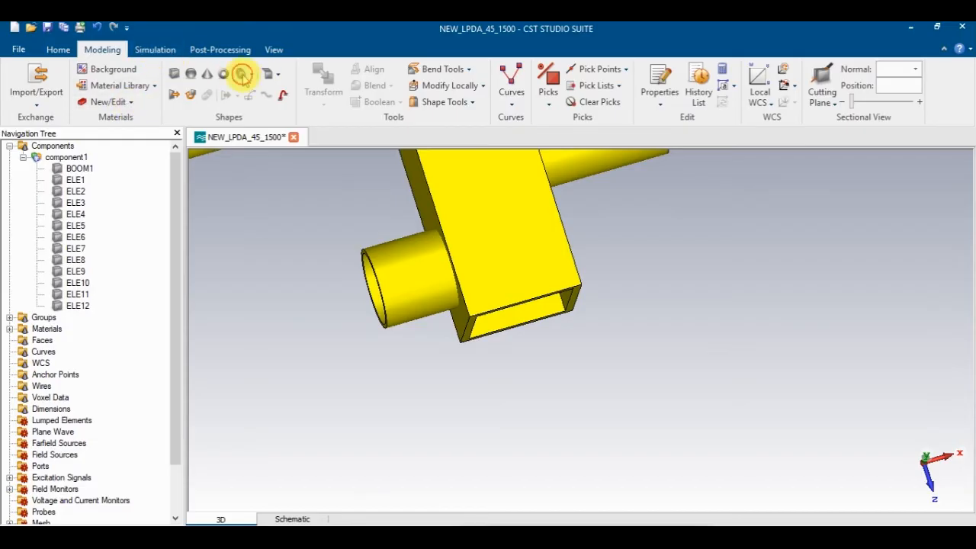
pyautogui.click(239, 74)
pyautogui.click(496, 300)
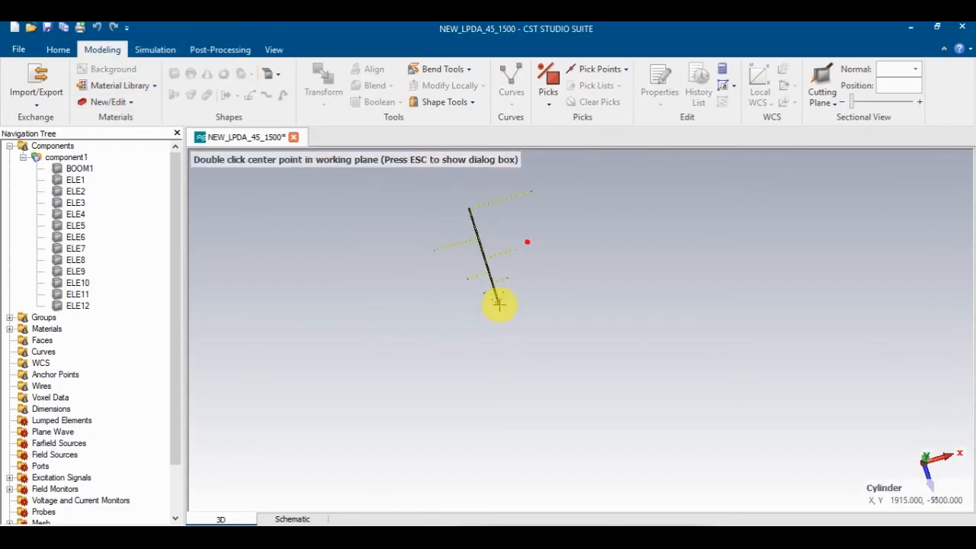
pyautogui.press('Escape')
pyautogui.write('ELE13')
pyautogui.press('Tab')
pyautogui.press('Left')
pyautogui.press('Left')
pyautogui.press('Tab')
pyautogui.write('10.16')
pyautogui.press('Tab')
pyautogui.write('9.61')
pyautogui.press('Tab')
pyautogui.press('Tab')
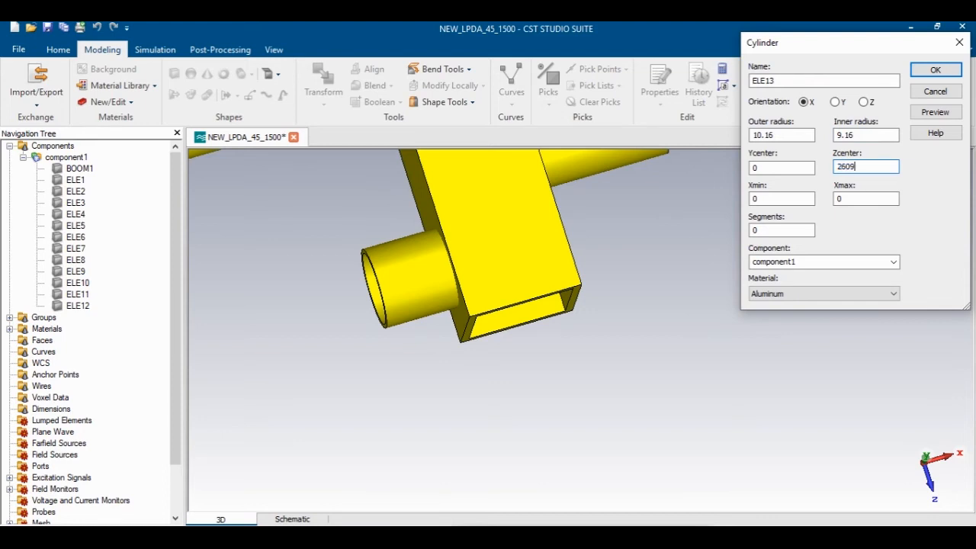
pyautogui.write('0')
pyautogui.press('Tab')
pyautogui.press('Tab')
pyautogui.write('23.0664')
pyautogui.click(936, 112)
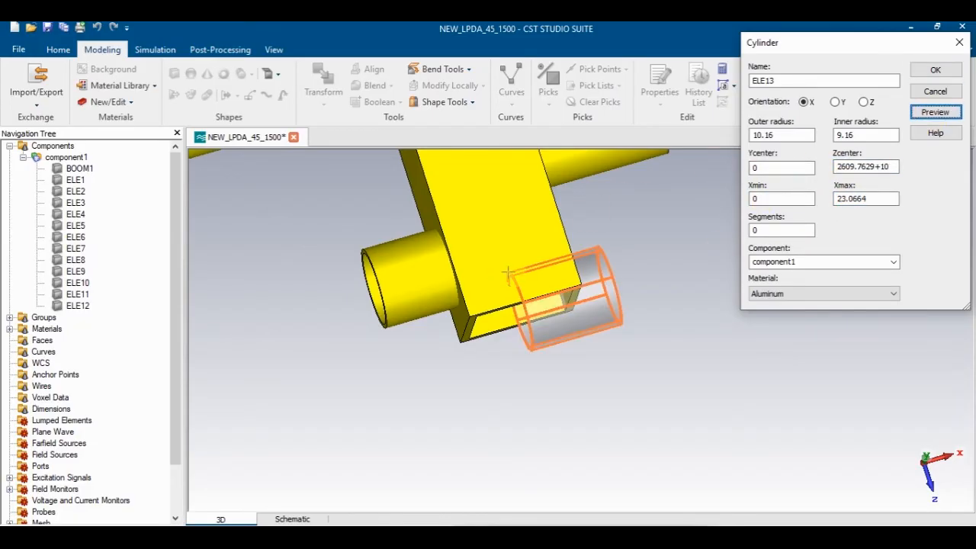
pyautogui.scroll(5, 506, 273)
pyautogui.moveTo(484, 294)
pyautogui.keyDown('ctrl'); pyautogui.mouseDown()
pyautogui.moveTo(512, 219)
pyautogui.moveTo(396, 185)
pyautogui.moveTo(238, 185)
pyautogui.moveTo(231, 168)
pyautogui.moveTo(244, 137)
pyautogui.moveTo(340, 218)
pyautogui.moveTo(376, 311)
pyautogui.moveTo(466, 274)
pyautogui.moveTo(465, 353)
pyautogui.moveTo(488, 343)
pyautogui.mouseUp(); pyautogui.keyUp('ctrl')
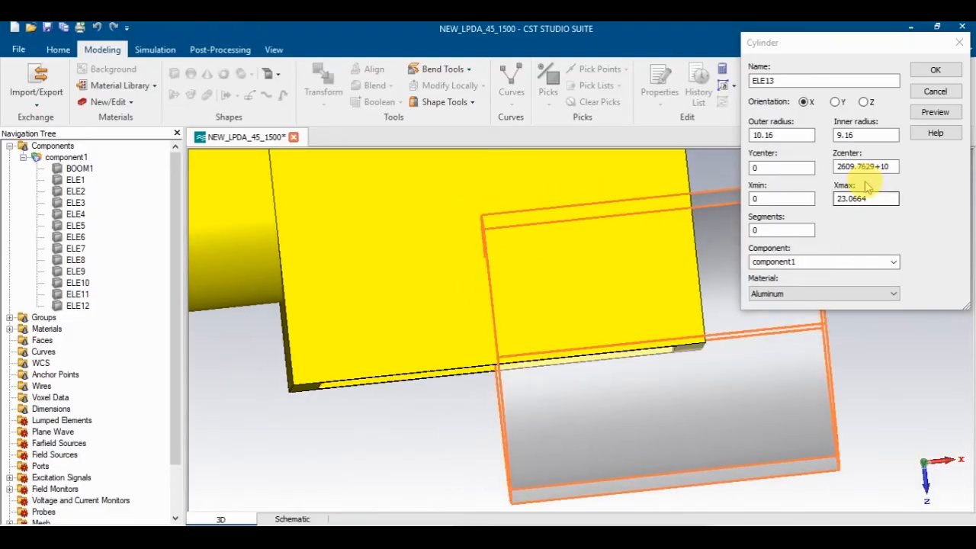
pyautogui.click(935, 90)
# Step: Merge ELE1 into BOOM1 with a Boolean Add operation
pyautogui.scroll(-5, 566, 253)
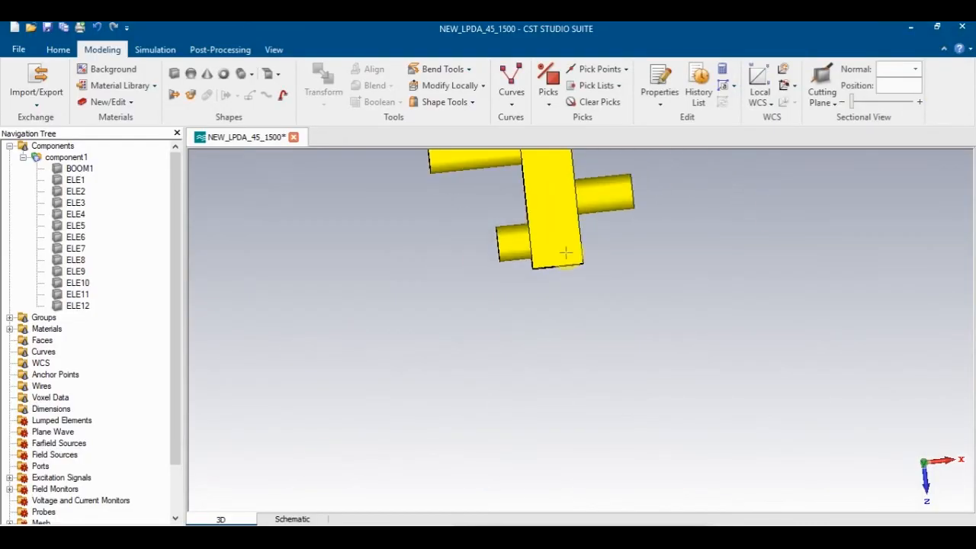
pyautogui.scroll(-8, 566, 253)
pyautogui.moveTo(542, 285)
pyautogui.keyDown('ctrl'); pyautogui.mouseDown()
pyautogui.moveTo(564, 208)
pyautogui.moveTo(375, 124)
pyautogui.moveTo(475, 211)
pyautogui.moveTo(636, 203)
pyautogui.moveTo(473, 283)
pyautogui.moveTo(703, 250)
pyautogui.moveTo(768, 484)
pyautogui.moveTo(588, 199)
pyautogui.moveTo(617, 216)
pyautogui.moveTo(607, 334)
pyautogui.moveTo(618, 383)
pyautogui.moveTo(608, 388)
pyautogui.mouseUp(); pyautogui.keyUp('ctrl')
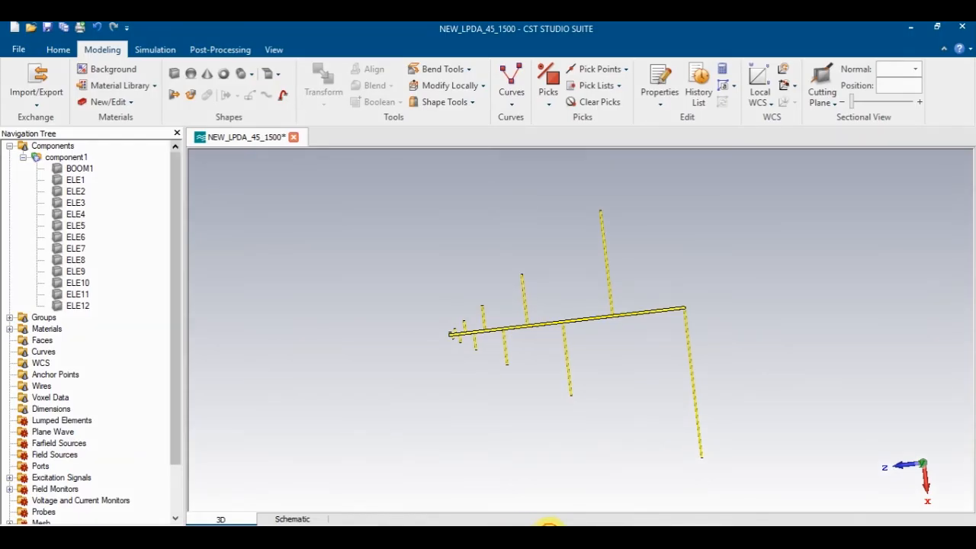
pyautogui.scroll(-2, 577, 338)
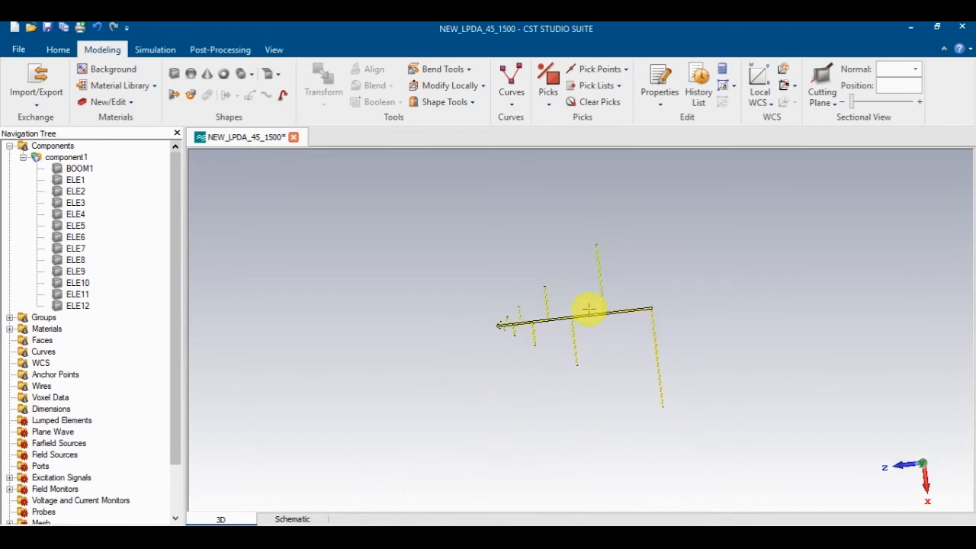
pyautogui.scroll(3, 589, 309)
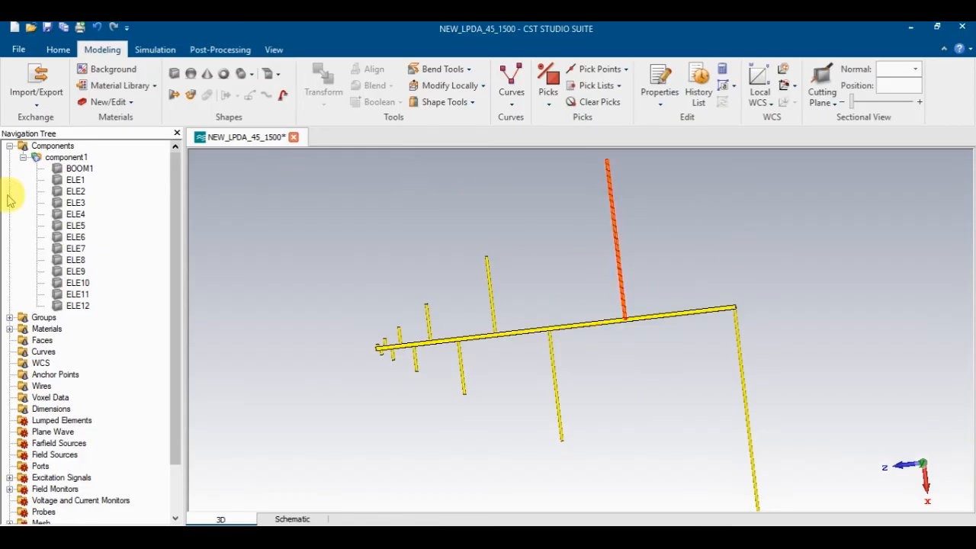
pyautogui.click(75, 179)
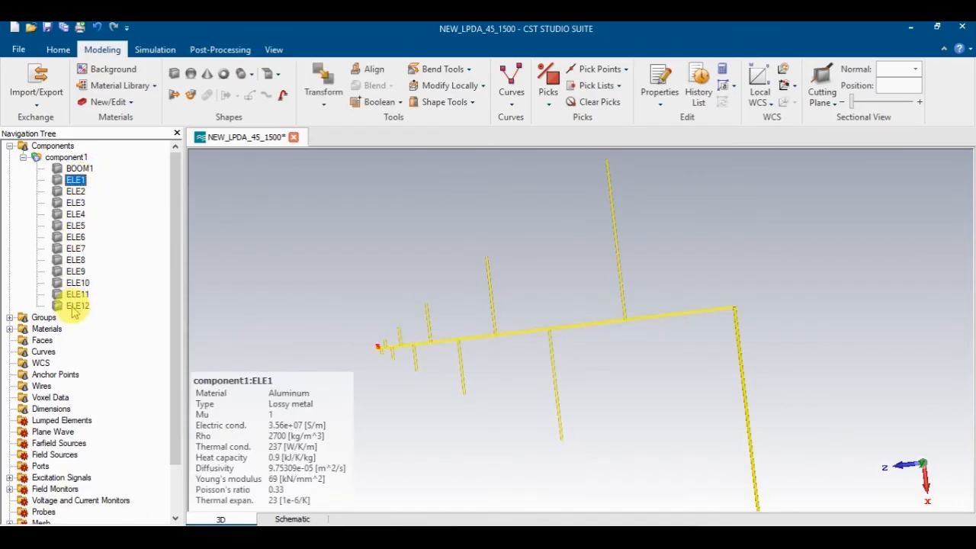
pyautogui.click(84, 169)
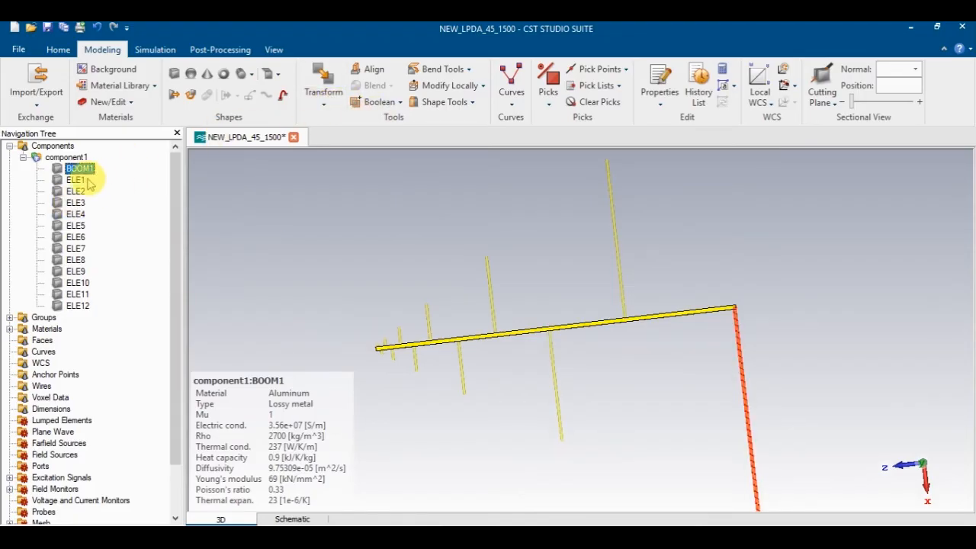
pyautogui.click(390, 102)
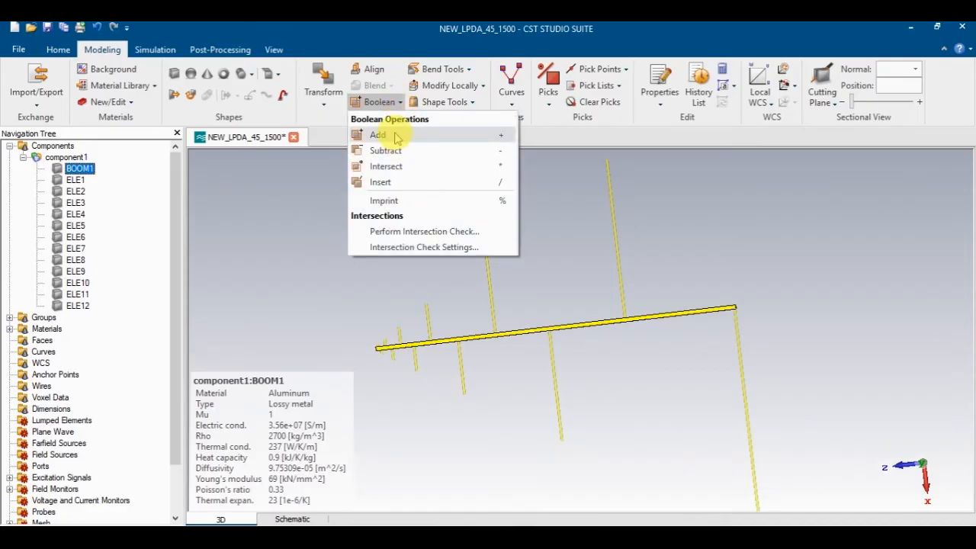
pyautogui.click(395, 136)
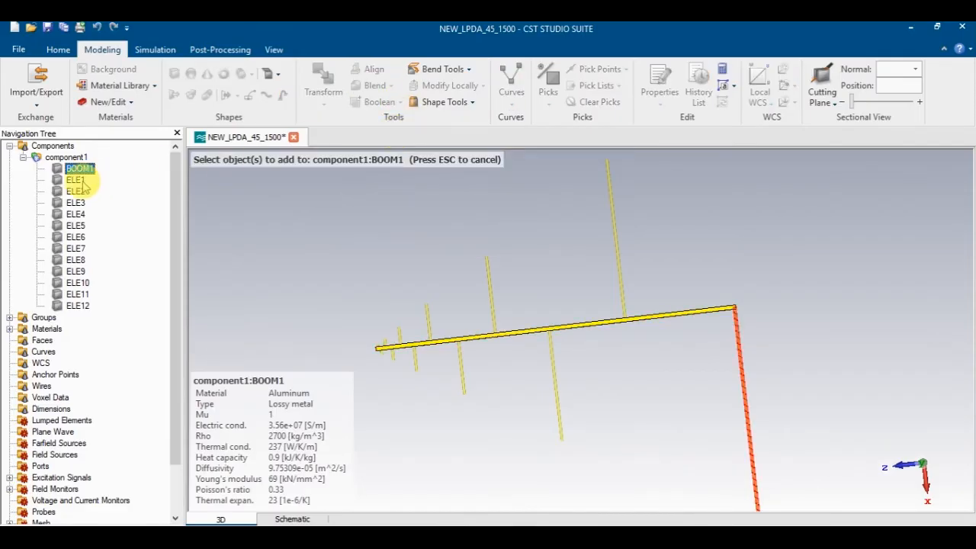
pyautogui.click(82, 183)
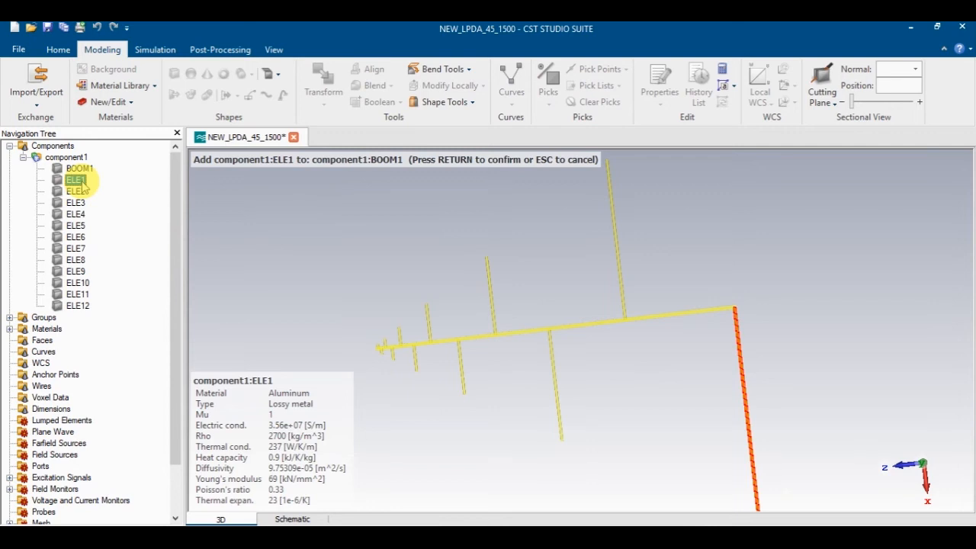
pyautogui.press('Return')
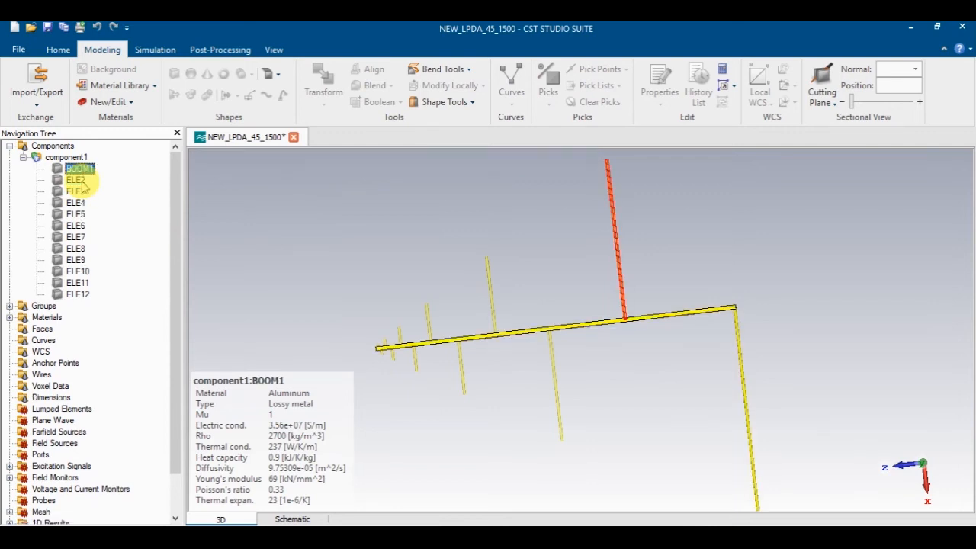
# Step: Merge ELE2 and ELE3 into BOOM1 one after the other with Boolean Add
pyautogui.click(379, 101)
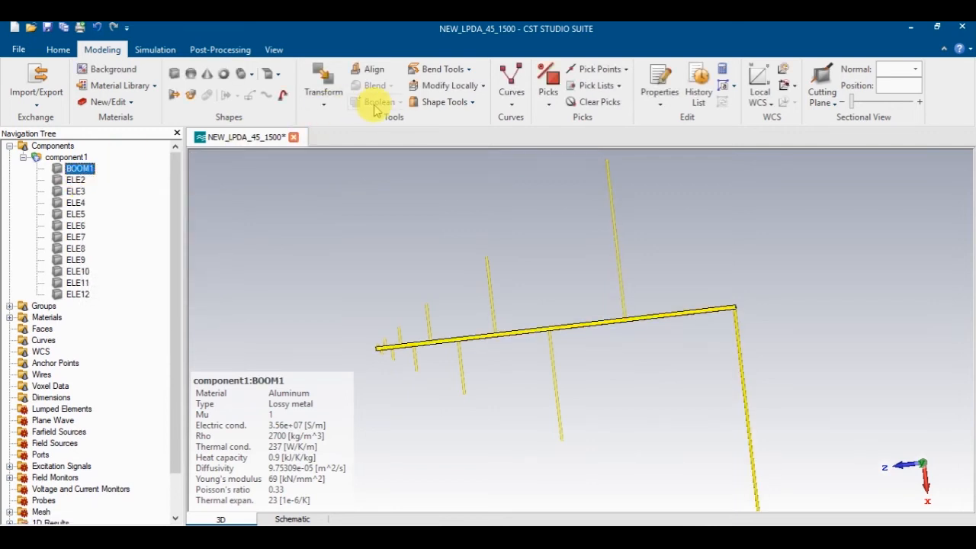
pyautogui.click(395, 136)
pyautogui.click(76, 181)
pyautogui.press('Return')
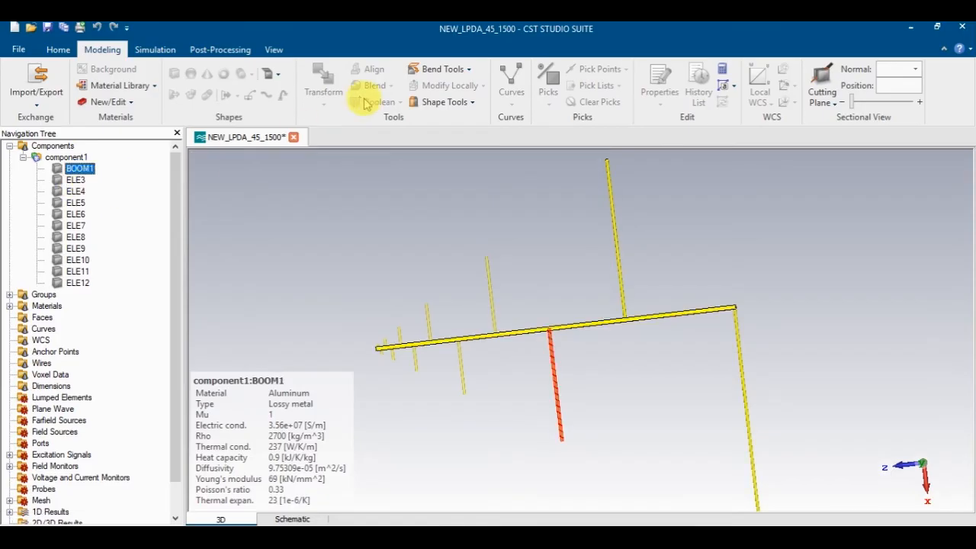
pyautogui.click(379, 102)
pyautogui.click(395, 136)
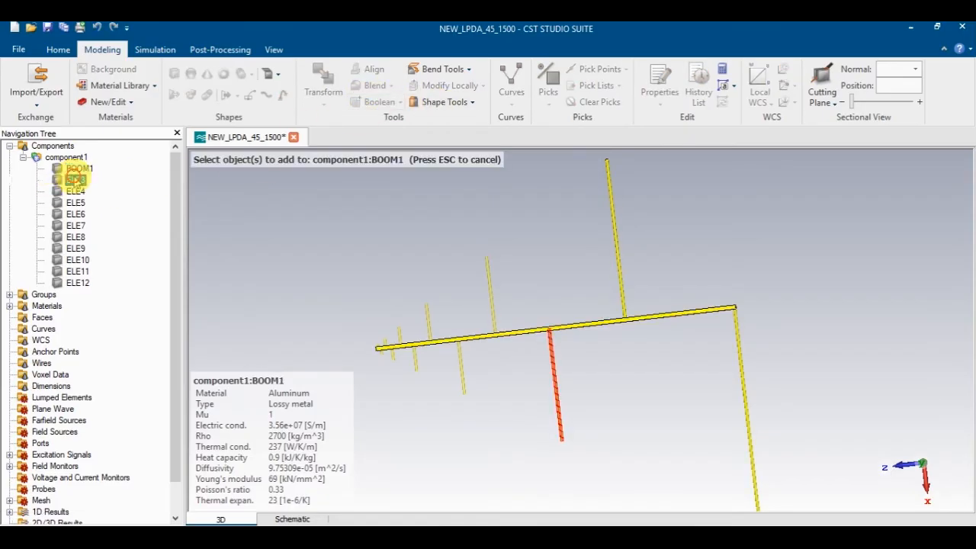
pyautogui.click(75, 180)
pyautogui.press('Return')
pyautogui.click(445, 101)
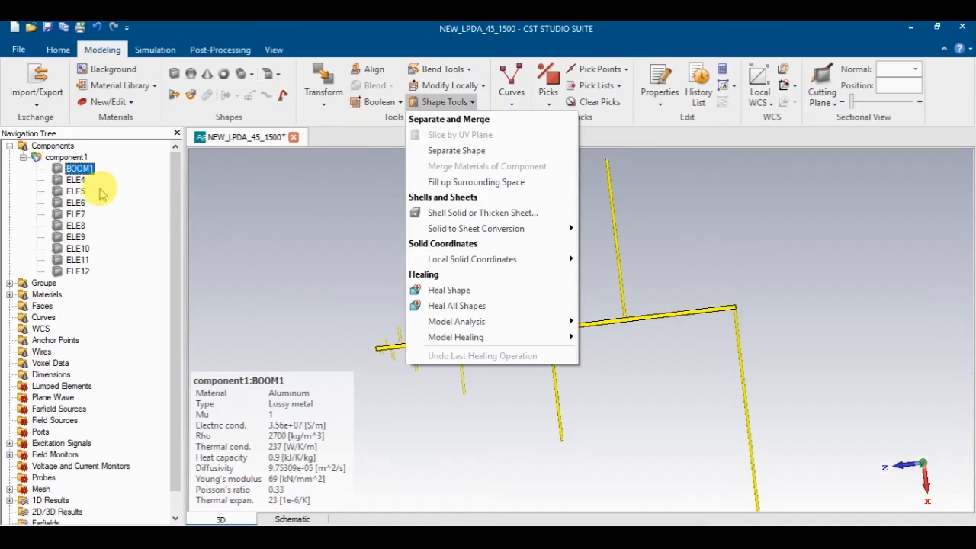
# Step: Merge ELE4 and ELE5 into BOOM1 one after the other with Boolean Add
pyautogui.click(374, 101)
pyautogui.click(384, 119)
pyautogui.click(76, 180)
pyautogui.press('Return')
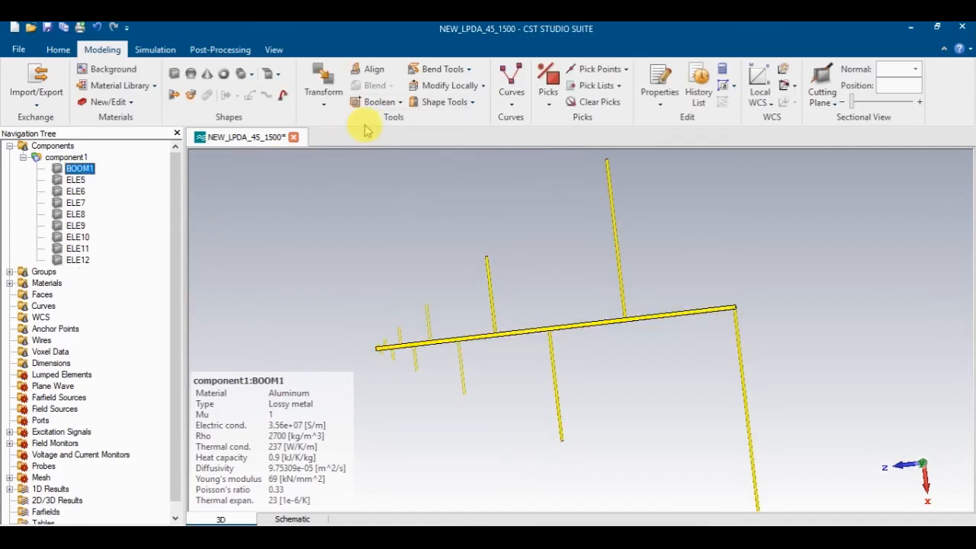
pyautogui.click(374, 101)
pyautogui.click(383, 119)
pyautogui.click(76, 180)
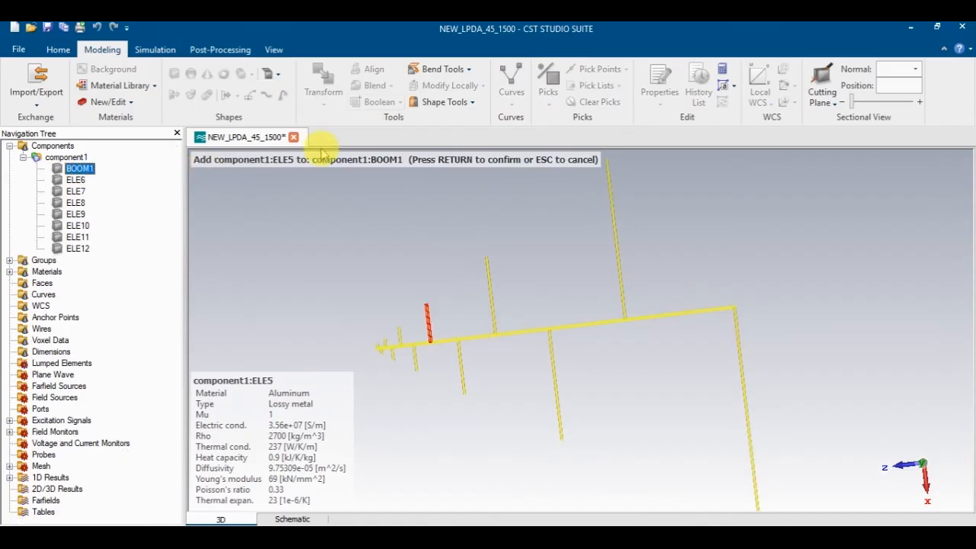
pyautogui.press('Return')
# Step: Merge ELE6 and ELE7 into BOOM1 one after the other with Boolean Add
pyautogui.click(375, 101)
pyautogui.click(384, 119)
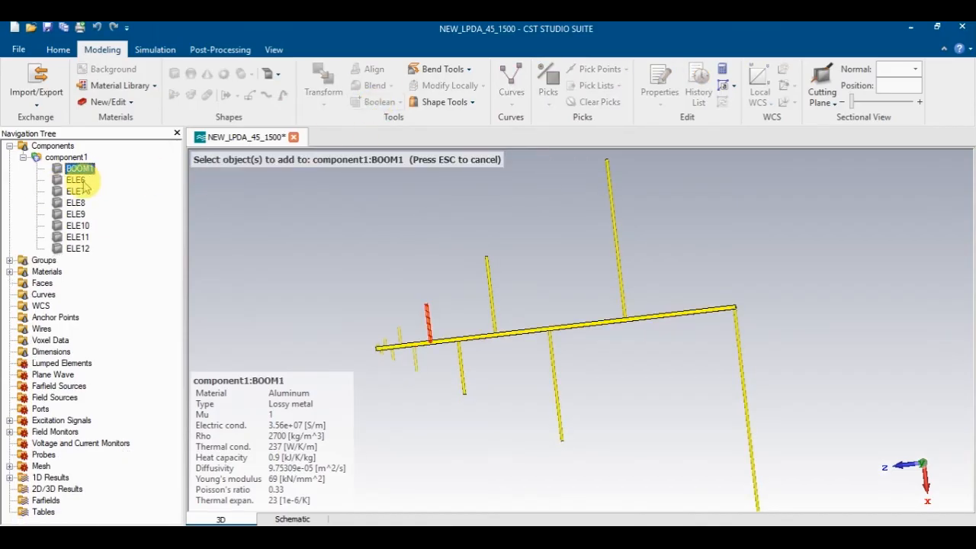
pyautogui.click(74, 180)
pyautogui.press('Return')
pyautogui.click(375, 102)
pyautogui.click(384, 119)
pyautogui.click(77, 180)
pyautogui.press('Return')
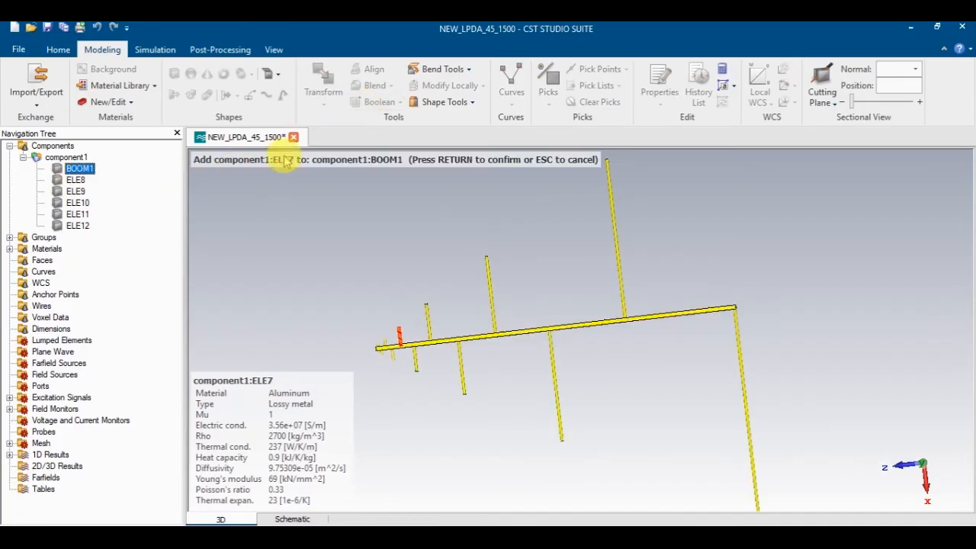
# Step: Merge ELE8 and ELE9 into BOOM1 one after the other with Boolean Add
pyautogui.click(374, 102)
pyautogui.click(384, 119)
pyautogui.click(74, 180)
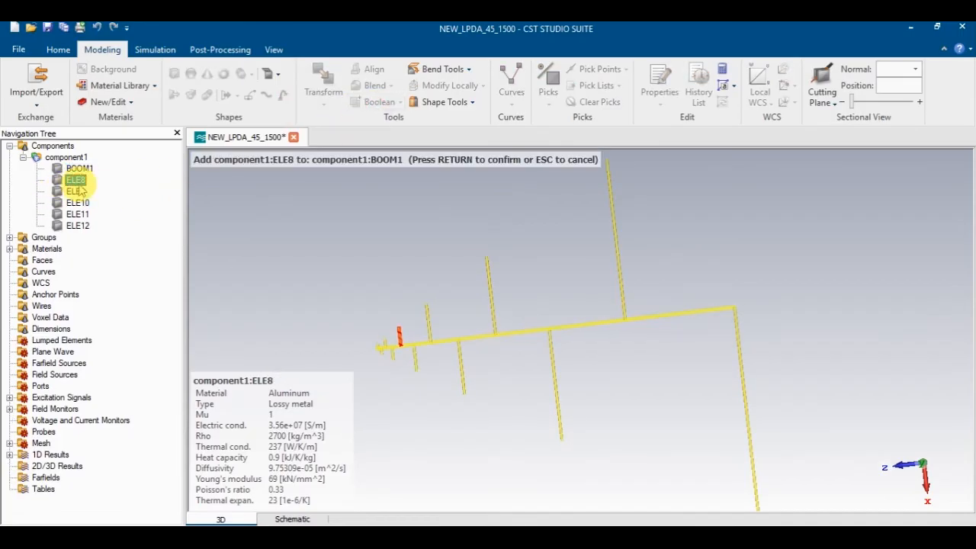
pyautogui.press('Return')
pyautogui.click(375, 101)
pyautogui.click(384, 119)
pyautogui.click(75, 180)
pyautogui.press('Return')
# Step: Merge ELE10 and ELE11 into BOOM1 one after the other with Boolean Add
pyautogui.click(374, 101)
pyautogui.click(384, 119)
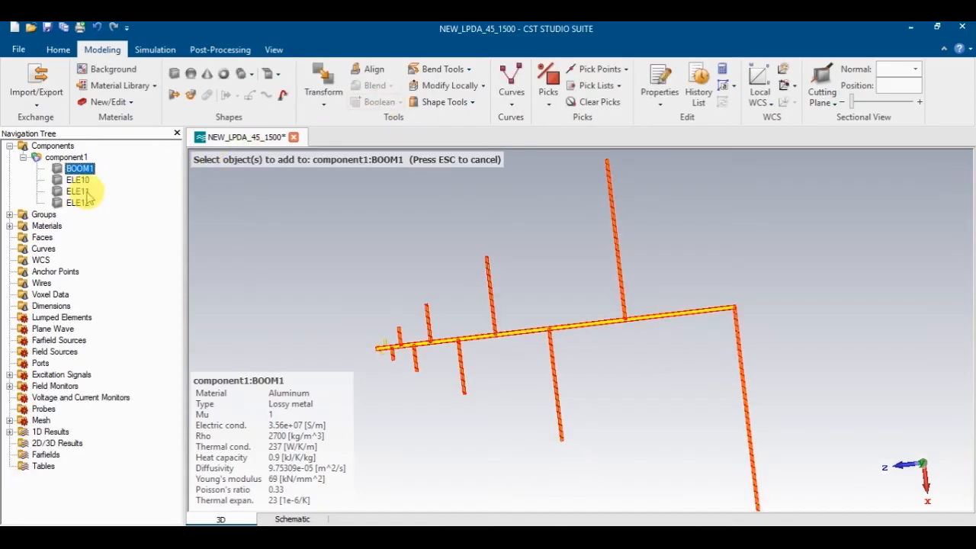
pyautogui.click(77, 180)
pyautogui.press('Return')
pyautogui.click(376, 101)
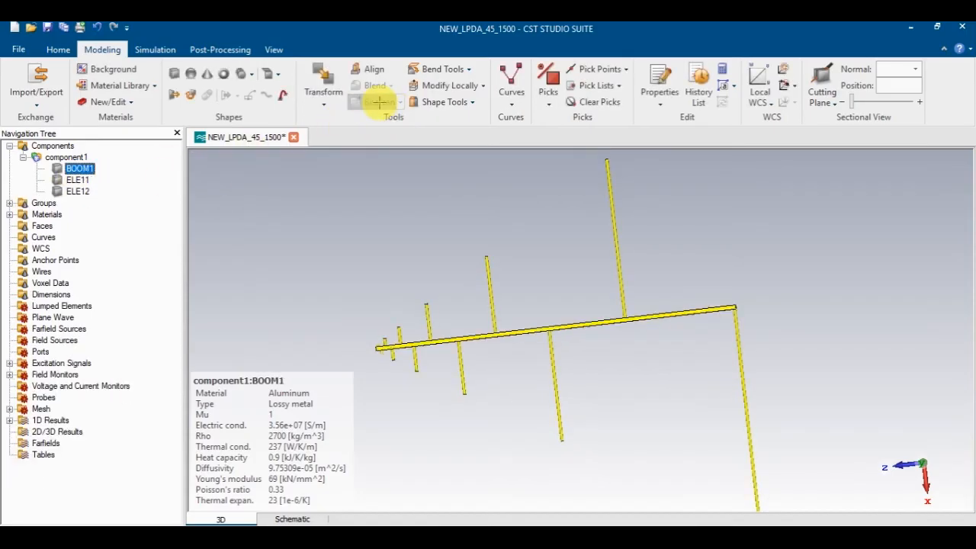
pyautogui.click(384, 119)
pyautogui.click(77, 180)
pyautogui.press('Return')
# Step: Merge the last element, ELE12, into BOOM1 with Boolean Add
pyautogui.click(375, 101)
pyautogui.click(383, 119)
pyautogui.click(77, 180)
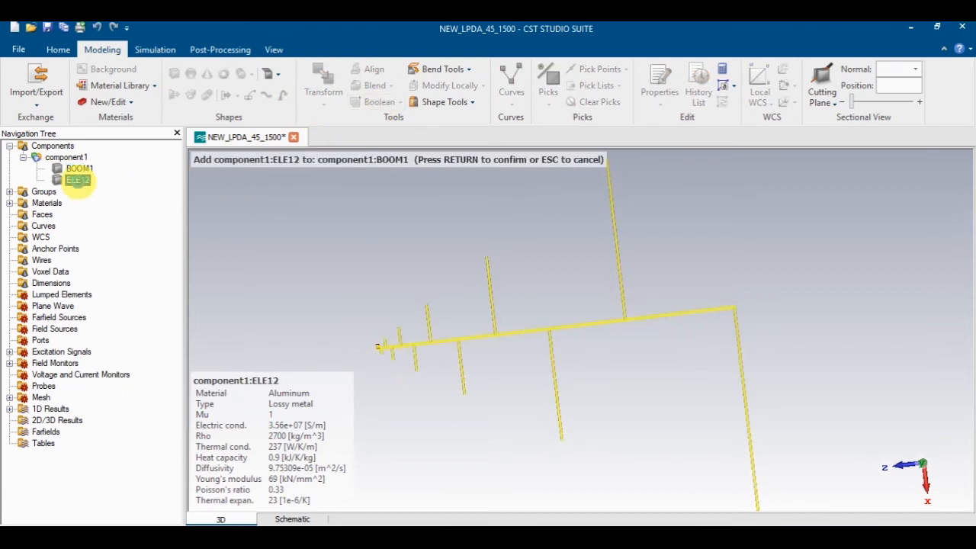
pyautogui.press('Return')
# Step: Duplicate the merged BOOM1 solid by copying and pasting it, leave the Align mode without aligning, and select the copy
pyautogui.click(80, 169)
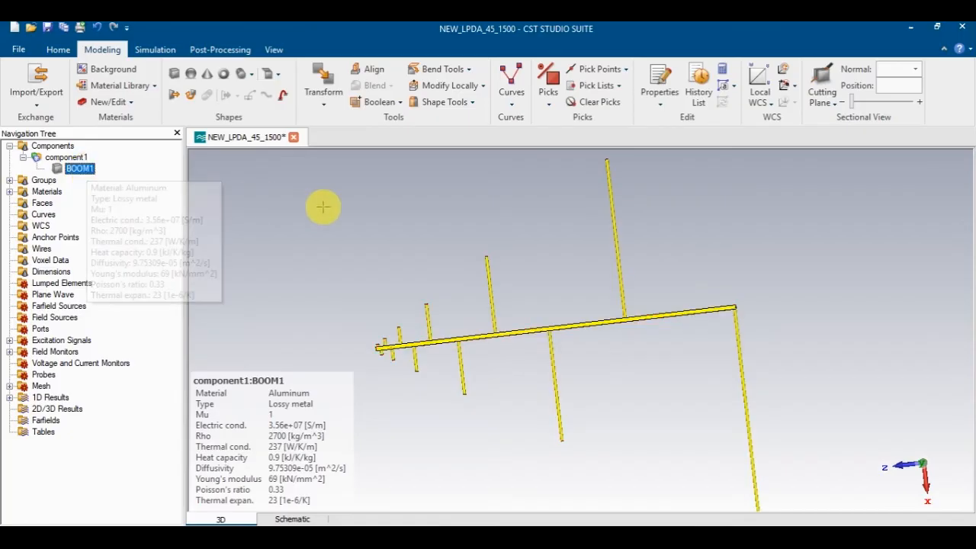
pyautogui.moveTo(550, 372); pyautogui.dragTo(604, 274)
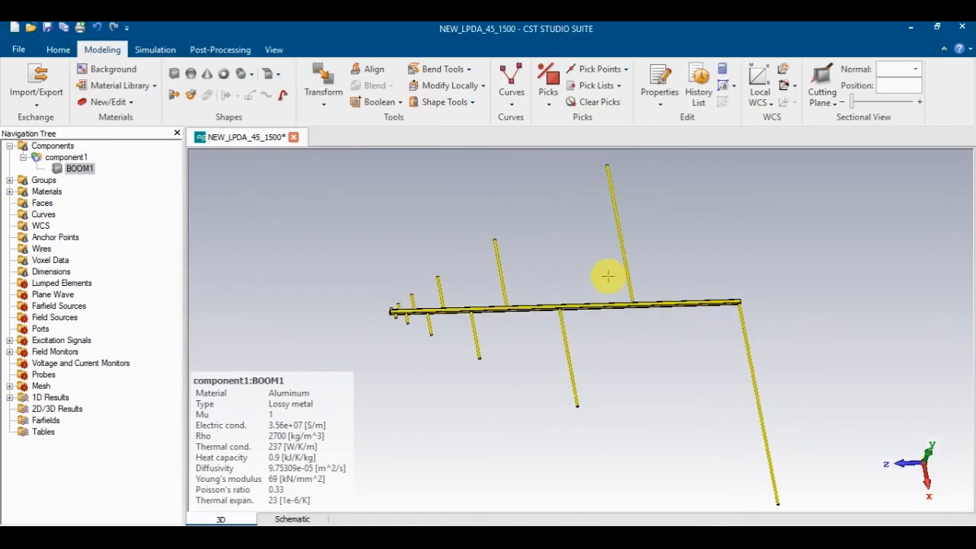
pyautogui.rightClick(86, 171)
pyautogui.click(126, 460)
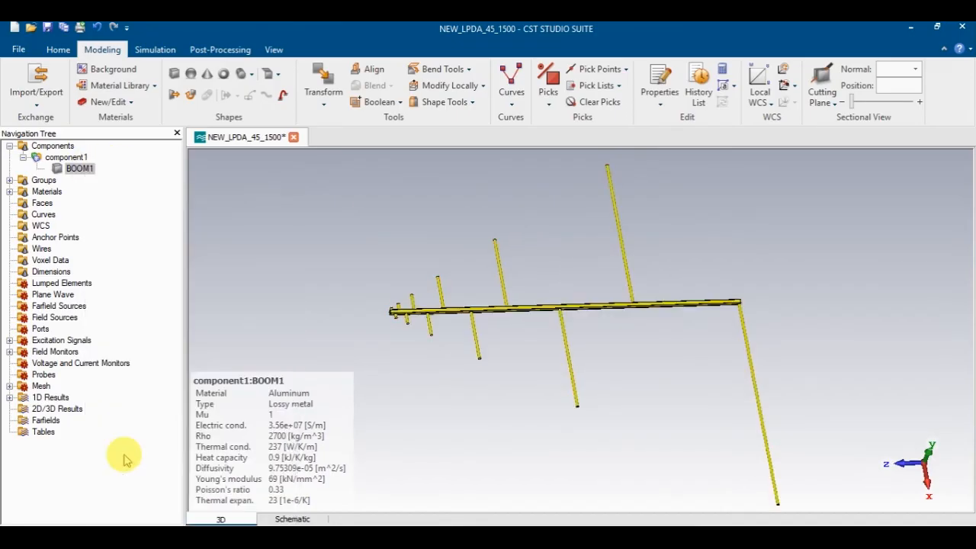
pyautogui.rightClick(133, 169)
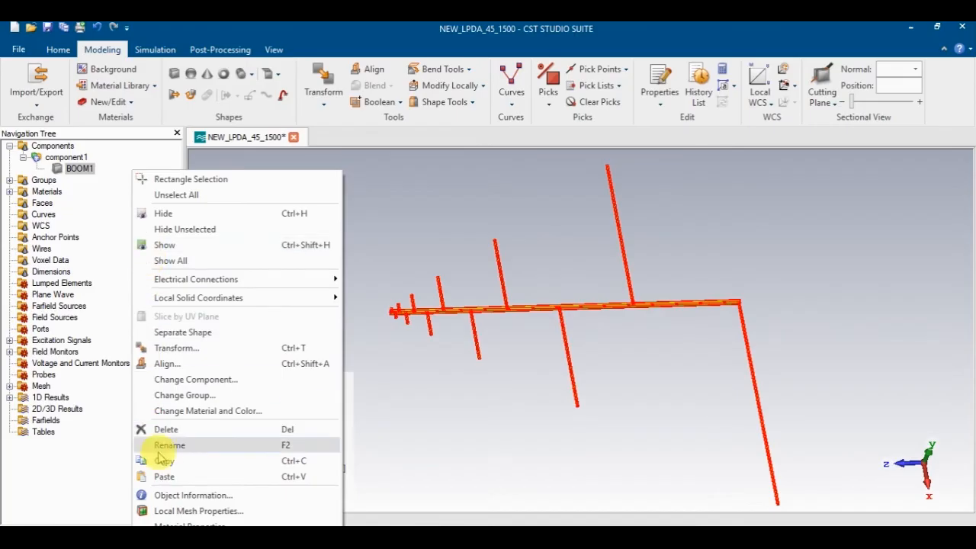
pyautogui.click(165, 476)
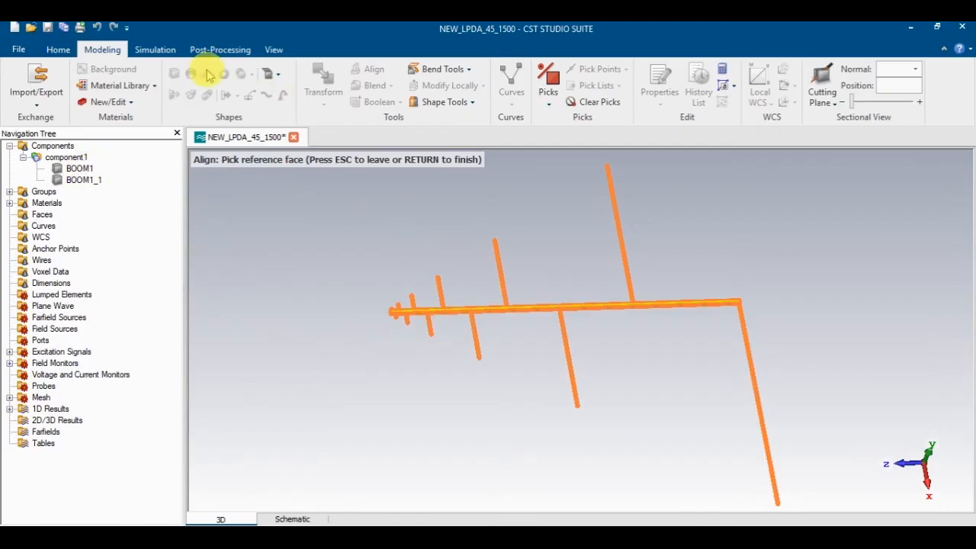
pyautogui.click(77, 180)
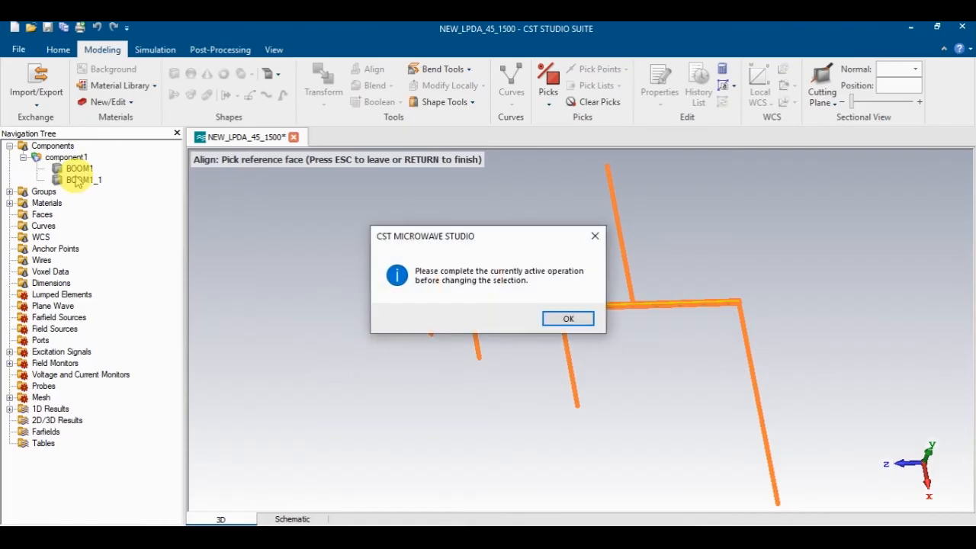
pyautogui.click(570, 318)
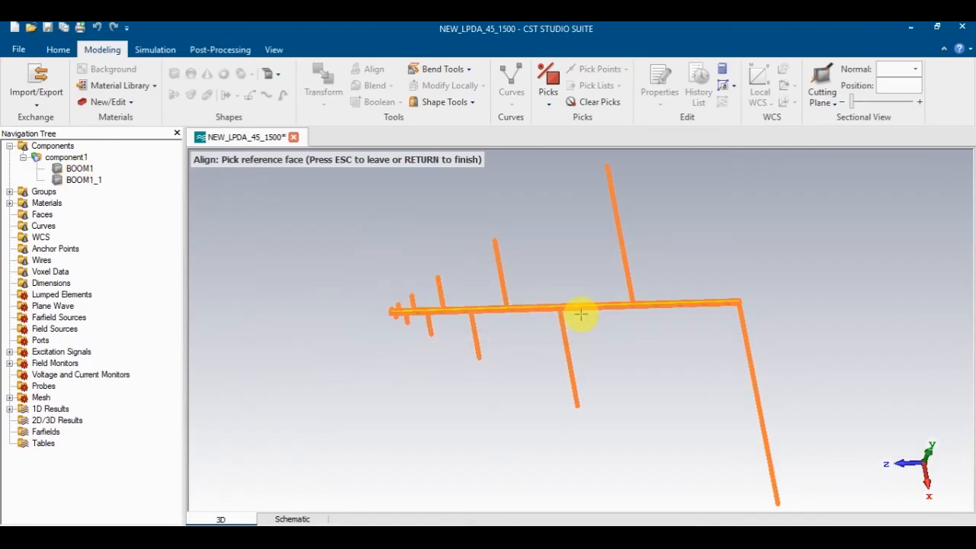
pyautogui.press('Escape')
pyautogui.click(83, 181)
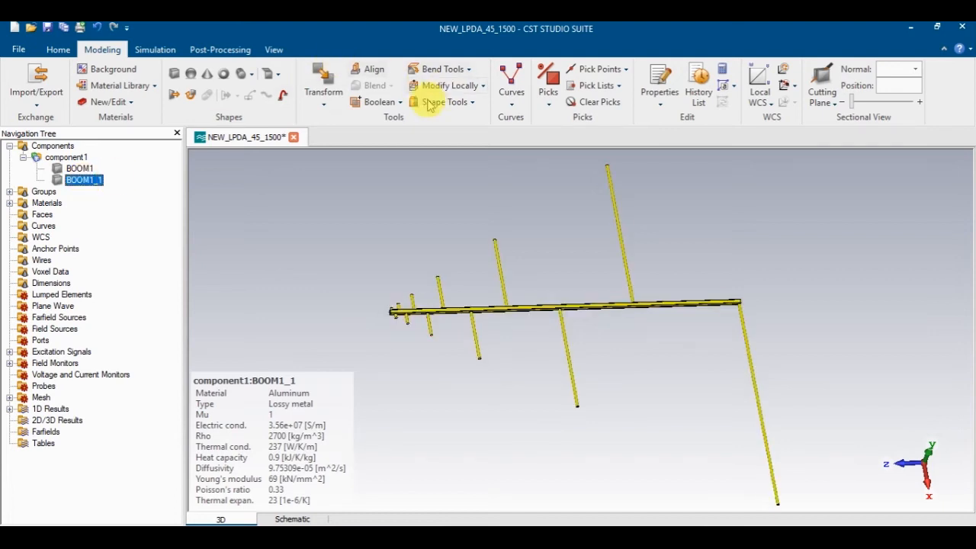
# Step: Translate the copy BOOM1_1 by 25+11.45 along Y with the Transform tool and apply the move
pyautogui.click(320, 83)
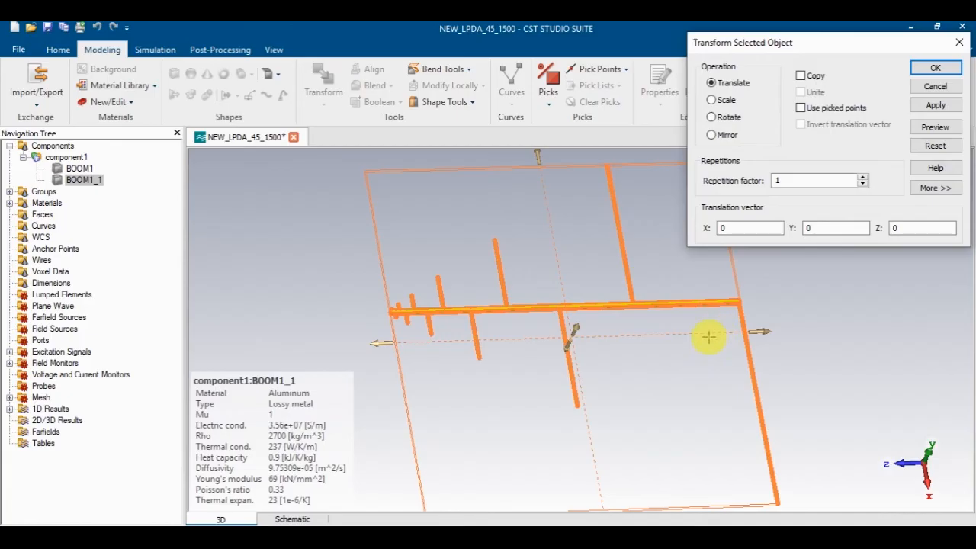
pyautogui.moveTo(712, 356); pyautogui.dragTo(674, 176)
pyautogui.scroll(3, 589, 290)
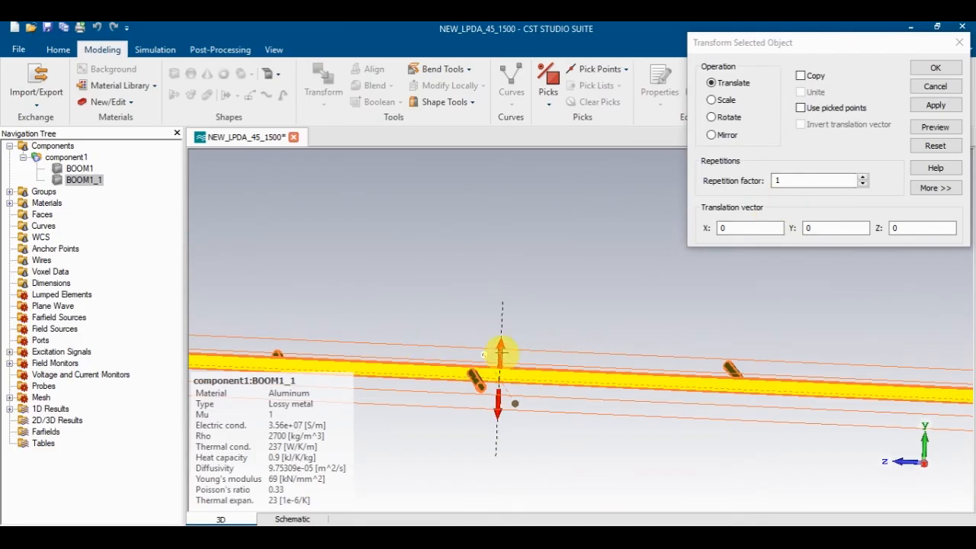
pyautogui.moveTo(501, 353); pyautogui.dragTo(506, 341)
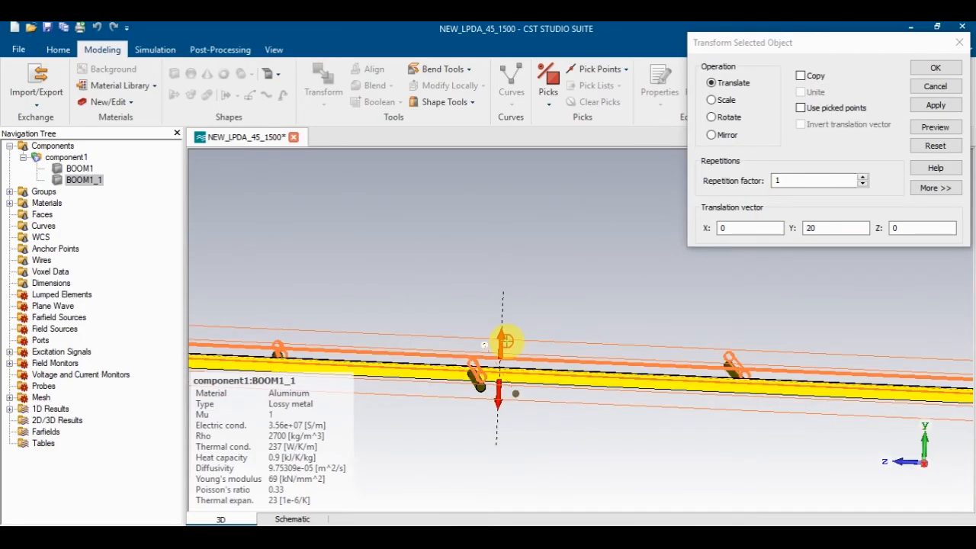
pyautogui.click(803, 226)
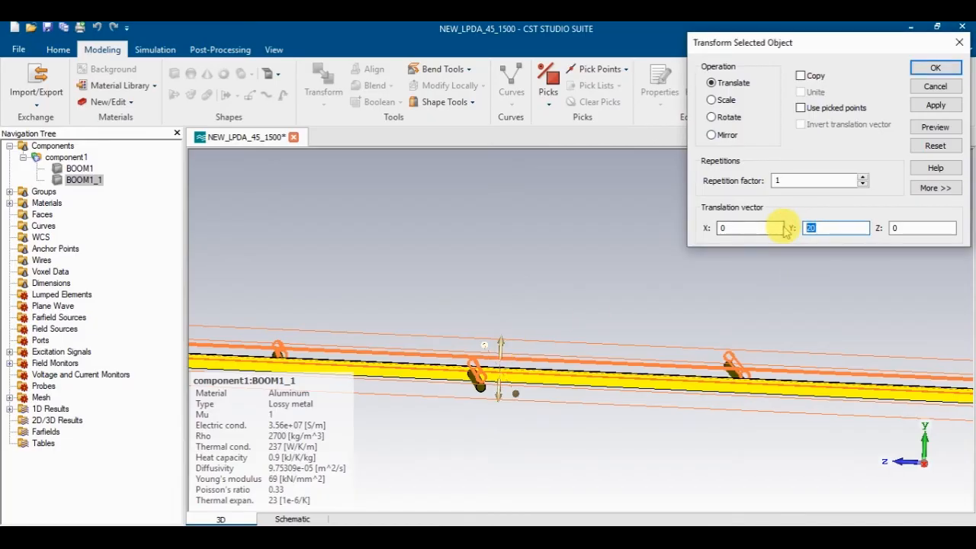
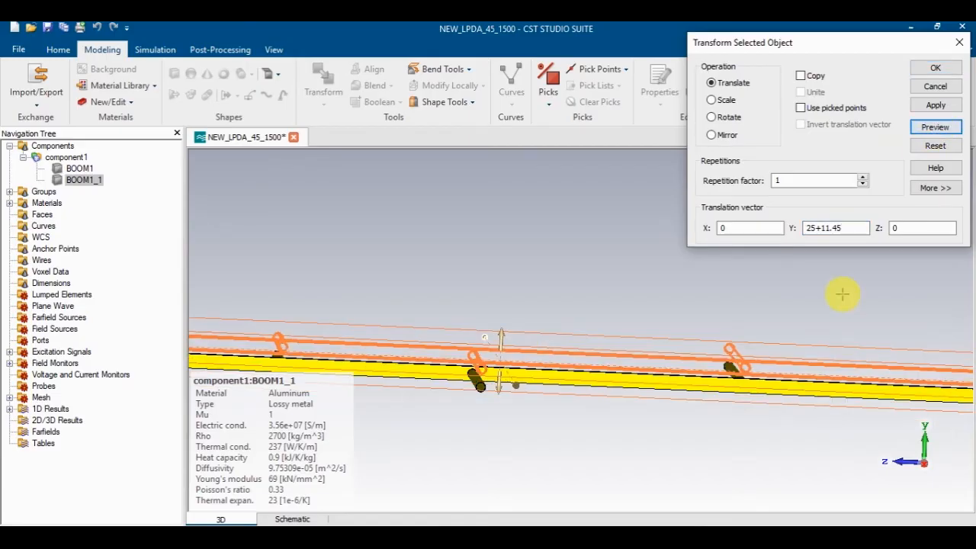
pyautogui.scroll(3, 492, 372)
pyautogui.moveTo(492, 372); pyautogui.dragTo(524, 413)
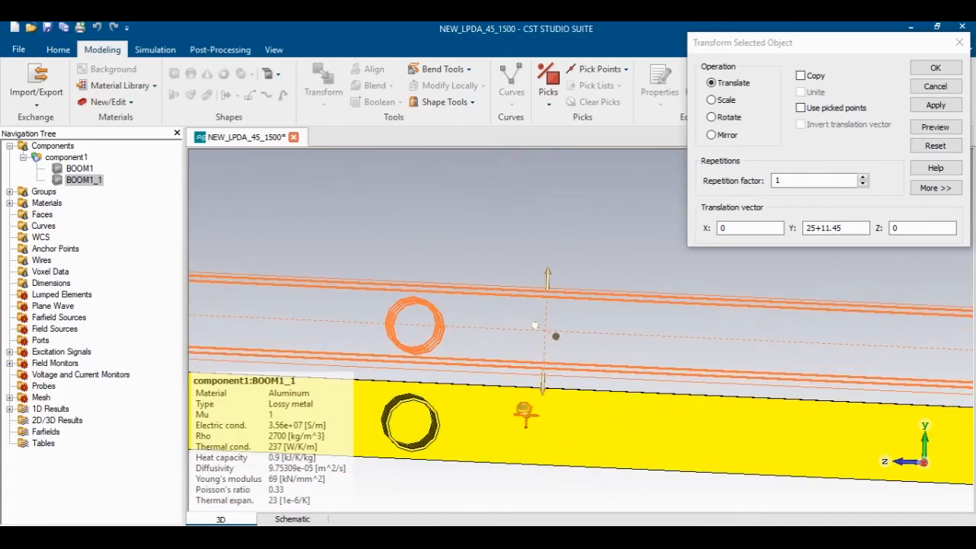
pyautogui.click(938, 106)
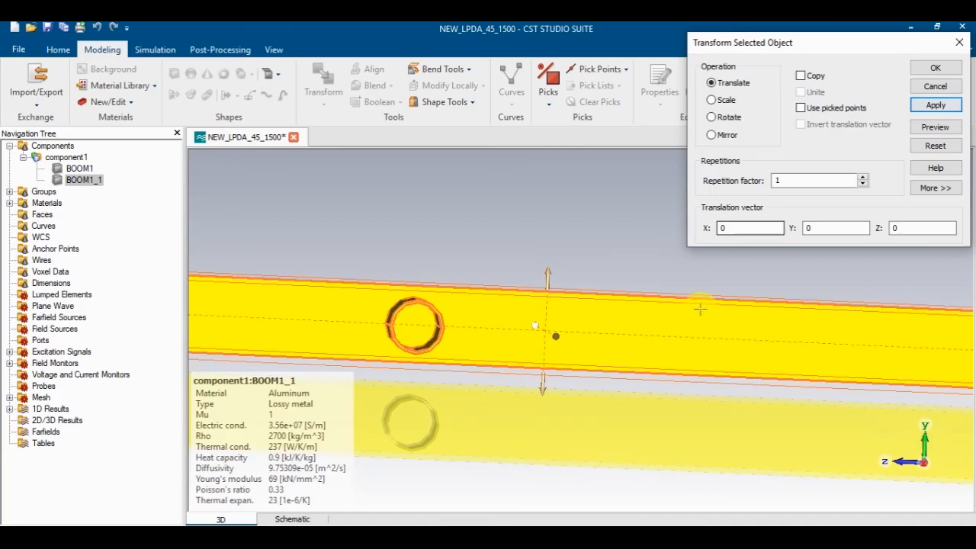
pyautogui.click(506, 222)
pyautogui.click(567, 317)
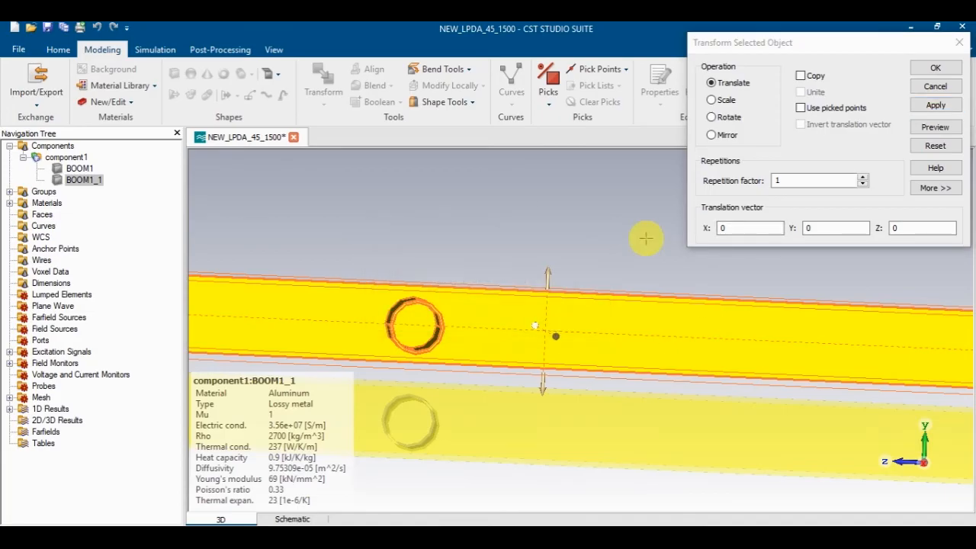
# Step: Rotate BOOM1_1 by 180 degrees about the Z axis, previewing the orientation before applying the transform
pyautogui.click(721, 120)
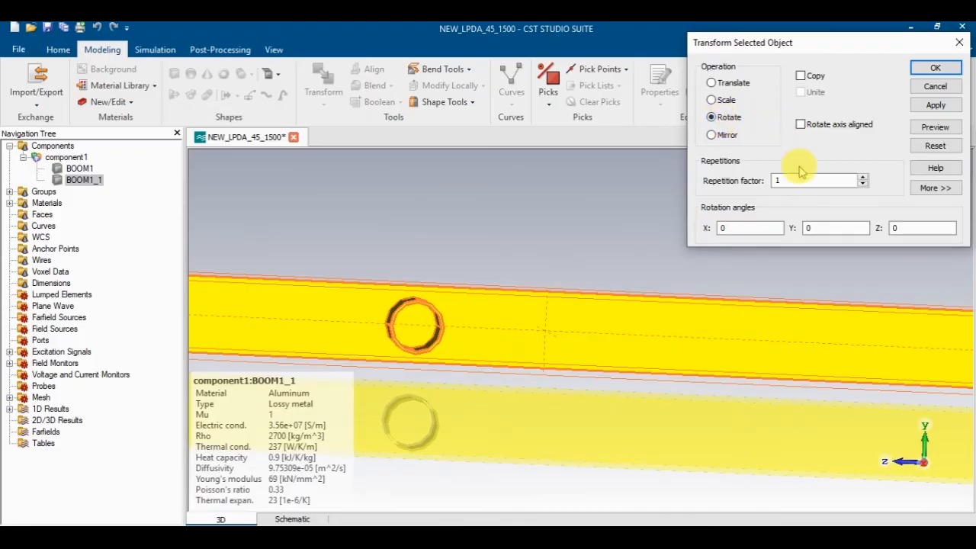
pyautogui.scroll(-5, 450, 327)
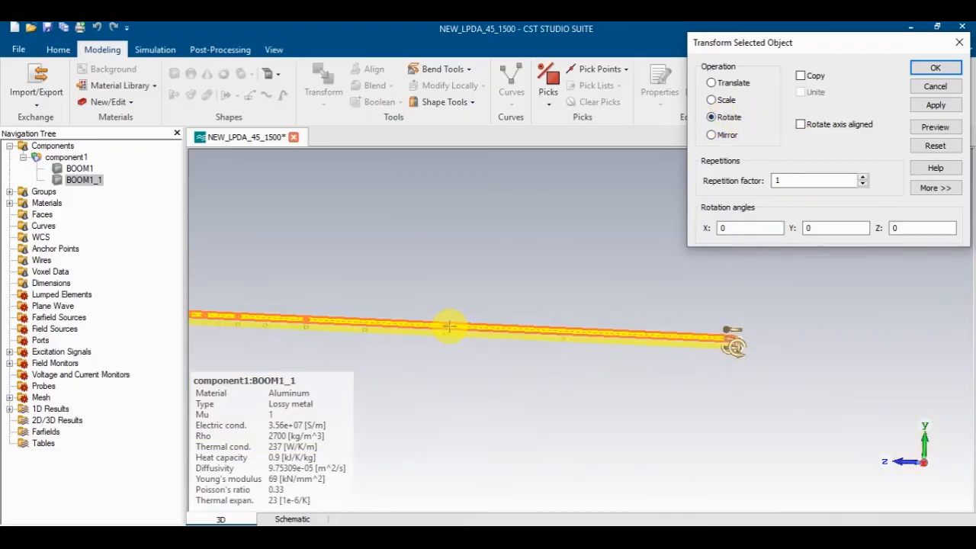
pyautogui.moveTo(397, 298); pyautogui.dragTo(392, 348)
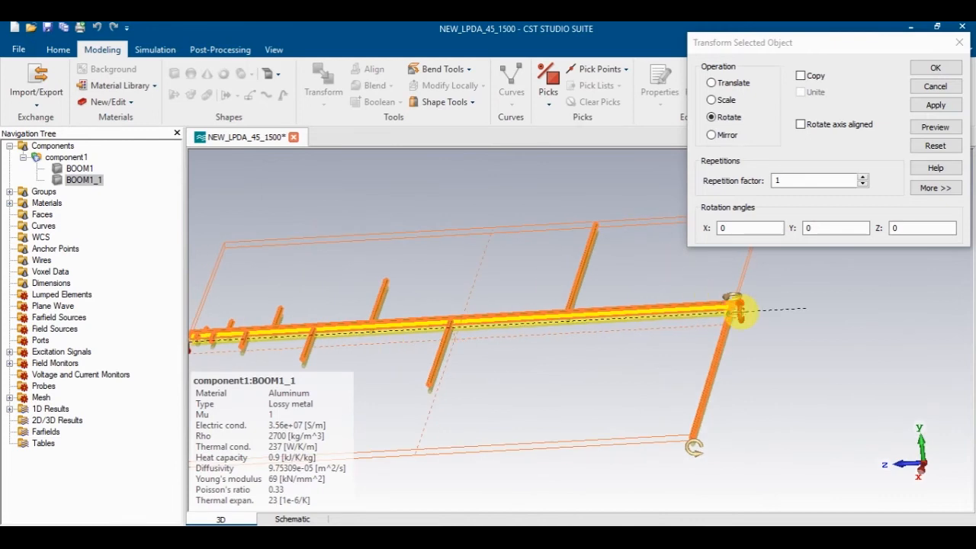
pyautogui.moveTo(740, 312); pyautogui.dragTo(740, 310)
pyautogui.doubleClick(919, 228)
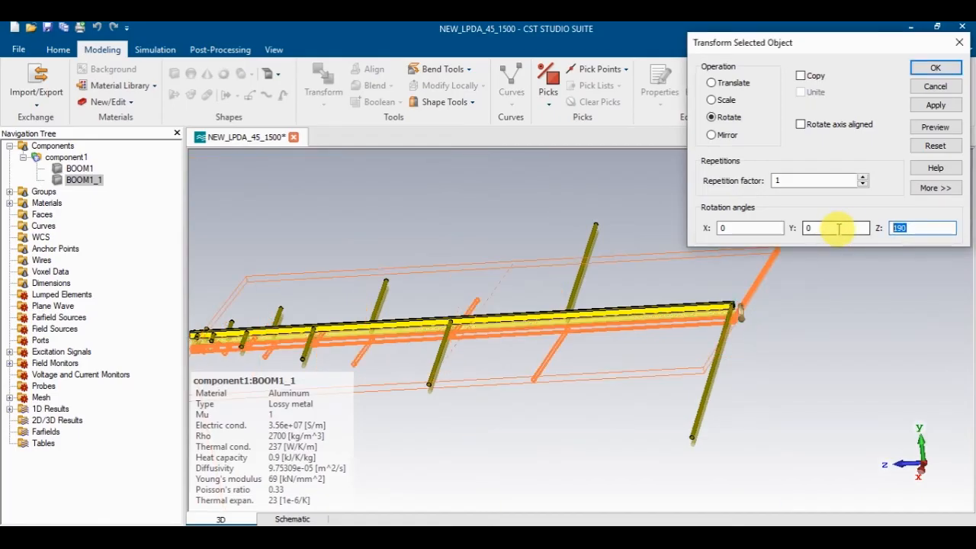
pyautogui.write('180')
pyautogui.click(931, 128)
pyautogui.moveTo(828, 331); pyautogui.dragTo(402, 316)
pyautogui.scroll(-3, 408, 321)
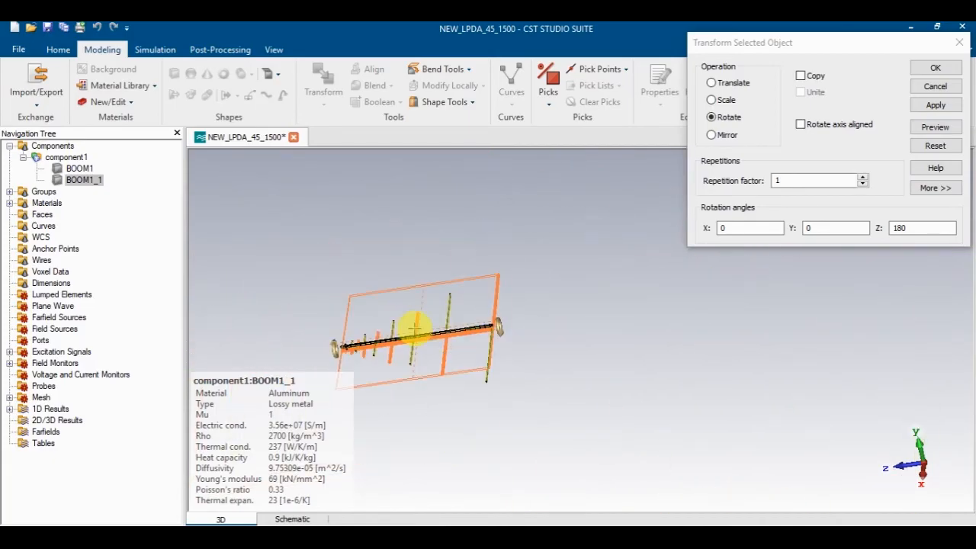
pyautogui.scroll(-2, 727, 379)
pyautogui.scroll(5, 510, 351)
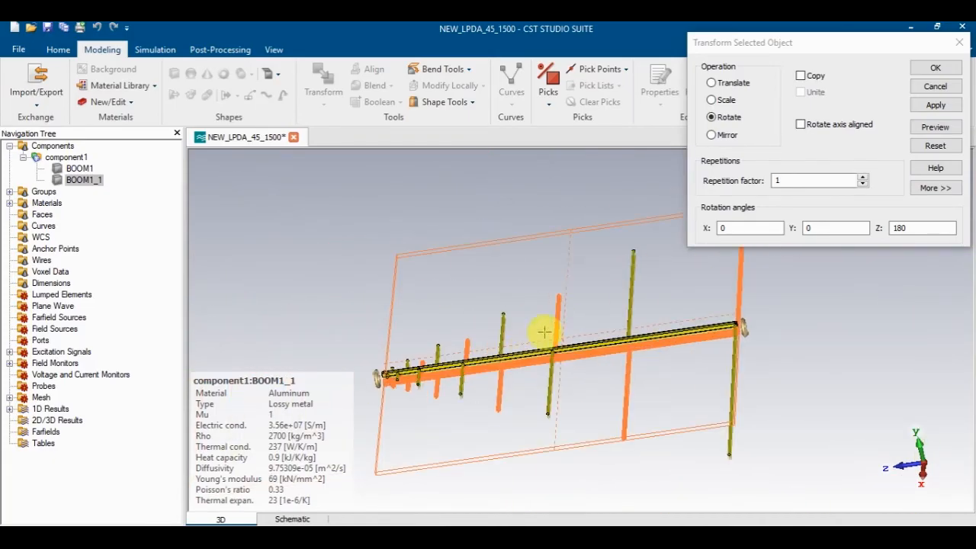
pyautogui.scroll(-4, 617, 355)
pyautogui.moveTo(647, 298); pyautogui.dragTo(636, 382)
pyautogui.click(937, 106)
pyautogui.click(937, 69)
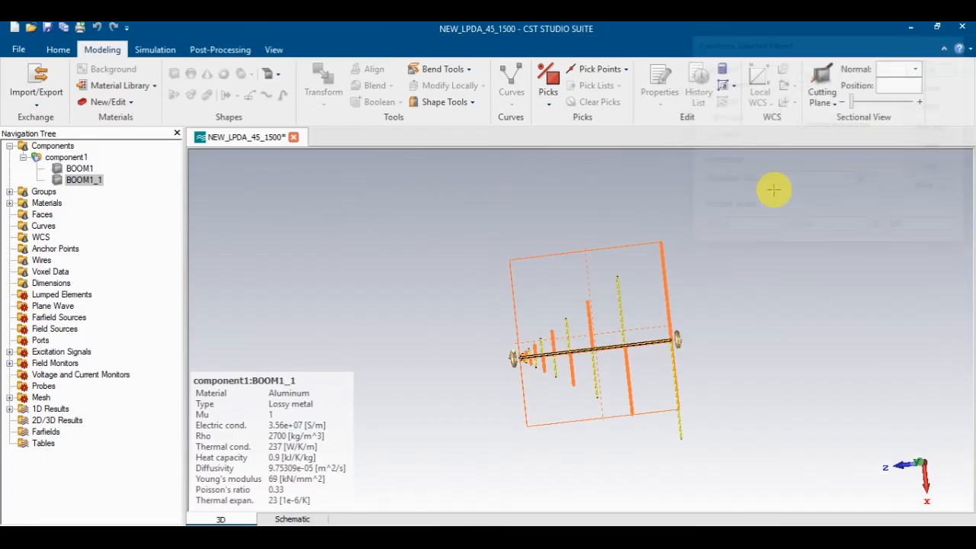
# Step: Examine the two-boom antenna from different angles, checking the alternating elements and the gap between the booms
pyautogui.moveTo(646, 356)
pyautogui.mouseDown()
pyautogui.moveTo(708, 323)
pyautogui.moveTo(491, 359)
pyautogui.moveTo(618, 329)
pyautogui.moveTo(562, 323)
pyautogui.moveTo(348, 338)
pyautogui.mouseUp()
pyautogui.scroll(-2, 356, 344)
pyautogui.scroll(5, 356, 346)
pyautogui.scroll(2, 355, 346)
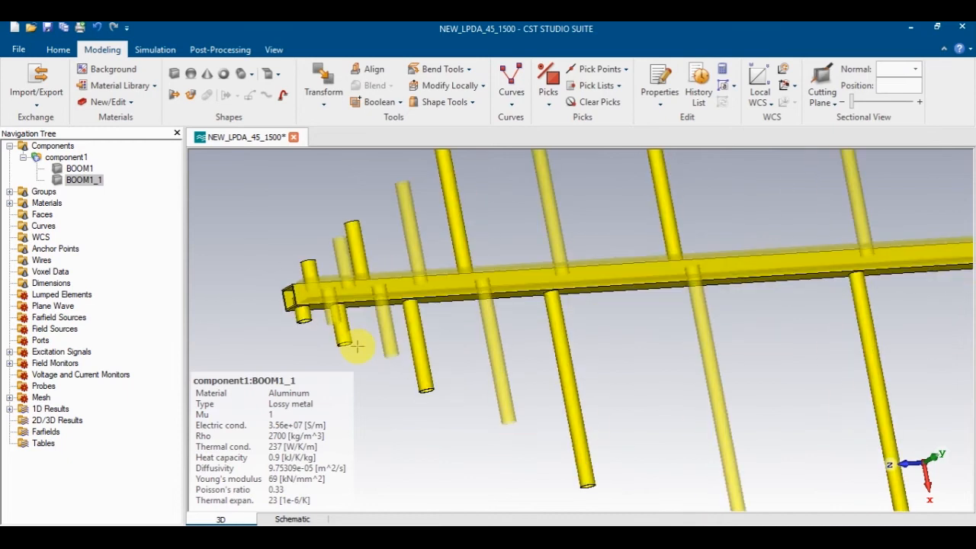
pyautogui.click(375, 396)
pyautogui.scroll(-5, 630, 347)
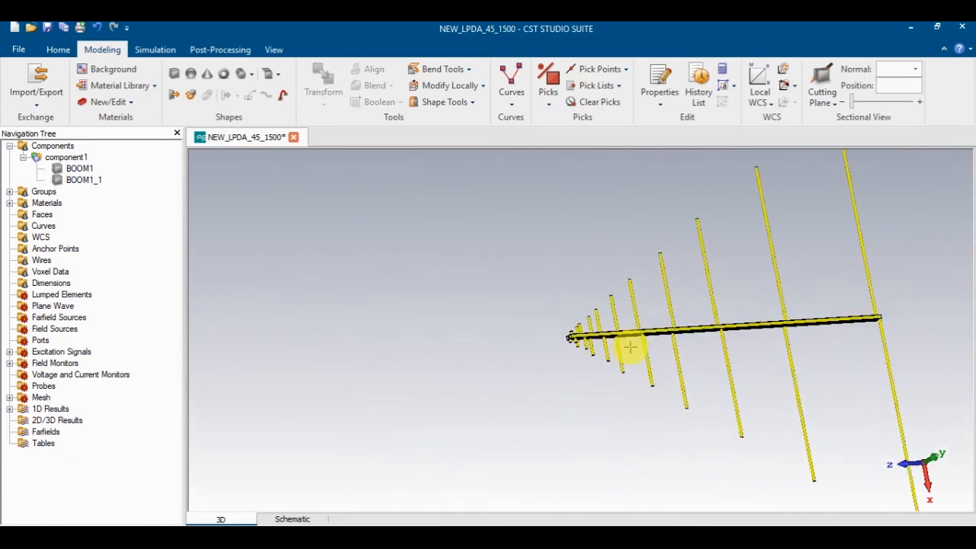
pyautogui.scroll(2, 630, 347)
pyautogui.scroll(-2, 630, 347)
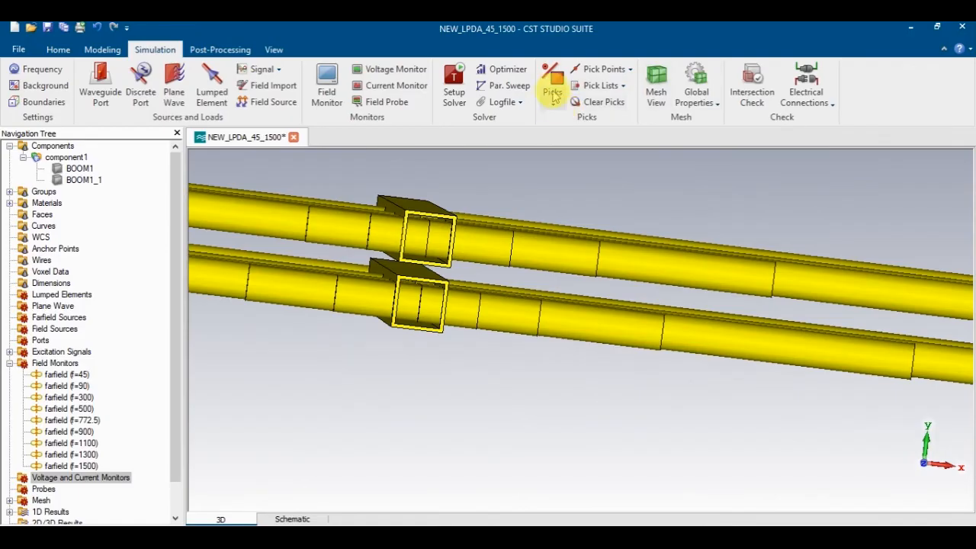
# Step: Pick the square end faces of both booms at the short-element end of the antenna
pyautogui.click(554, 91)
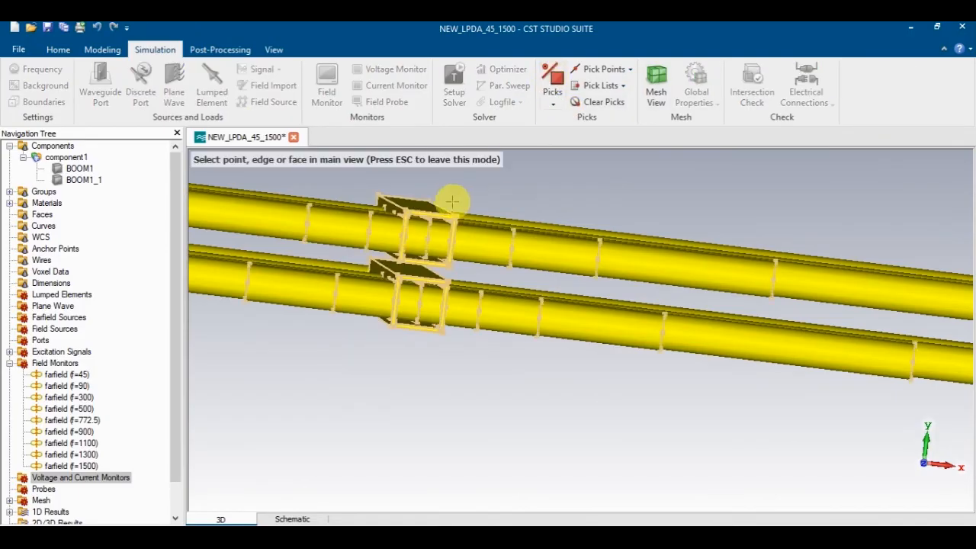
pyautogui.scroll(-2, 418, 215)
pyautogui.scroll(5, 424, 216)
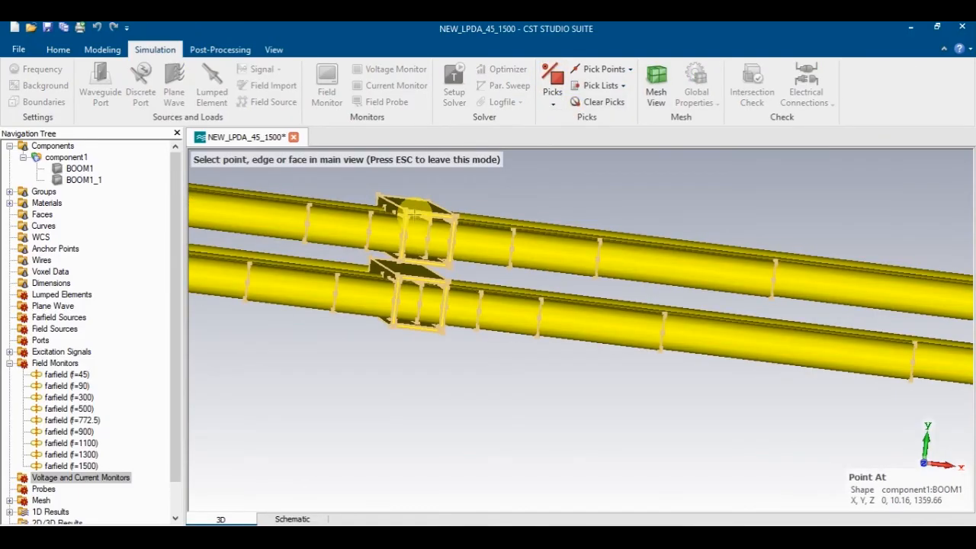
pyautogui.click(426, 217)
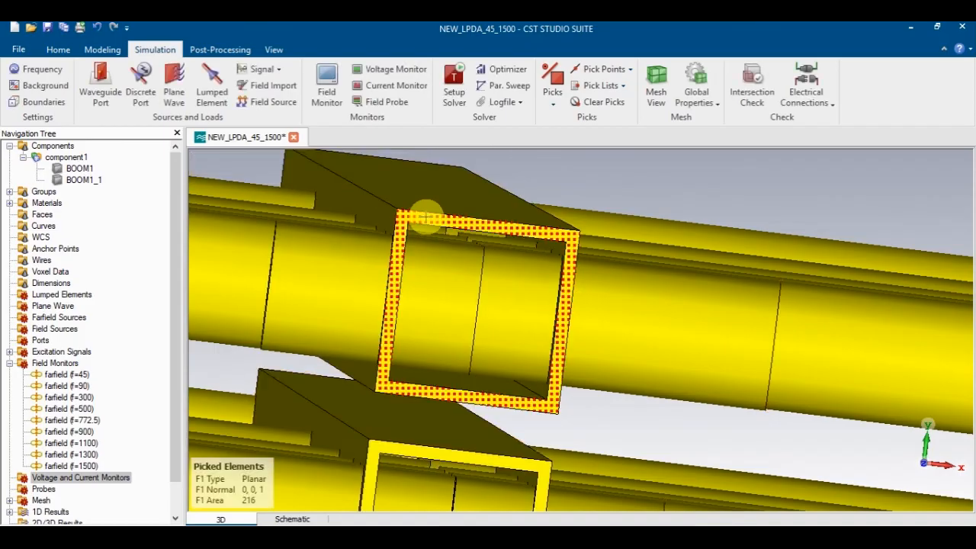
pyautogui.click(552, 80)
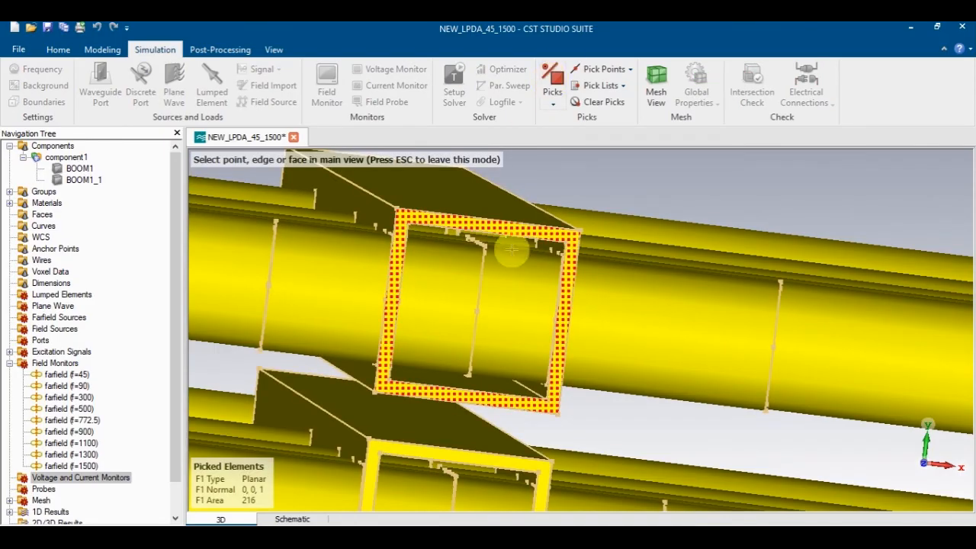
pyautogui.click(459, 455)
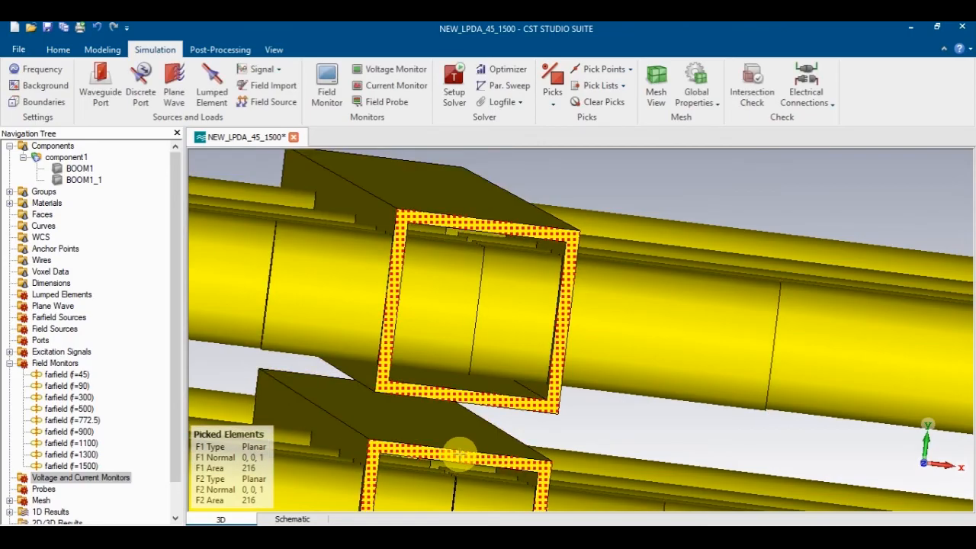
# Step: Pick a point on the end face of the upper boom, near the middle of its lower wall
pyautogui.click(633, 71)
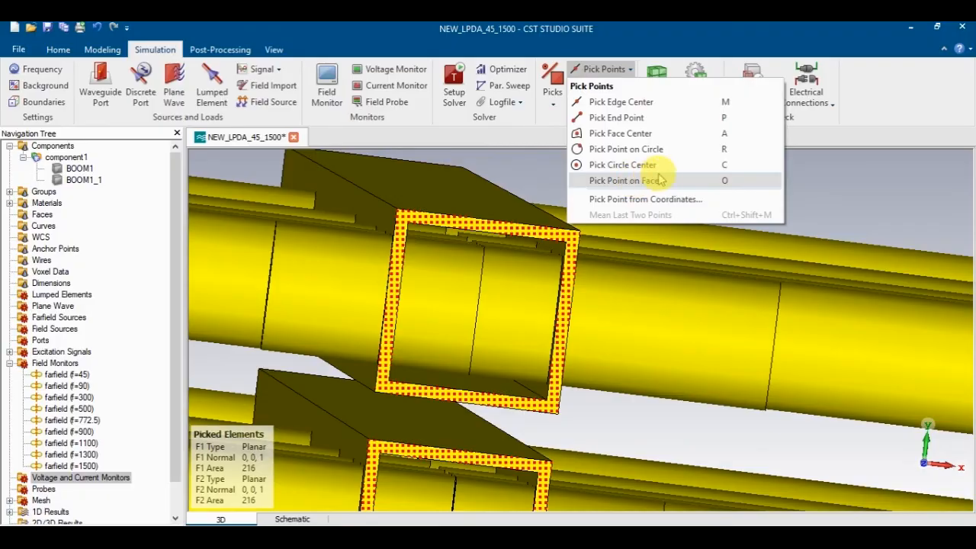
pyautogui.click(627, 182)
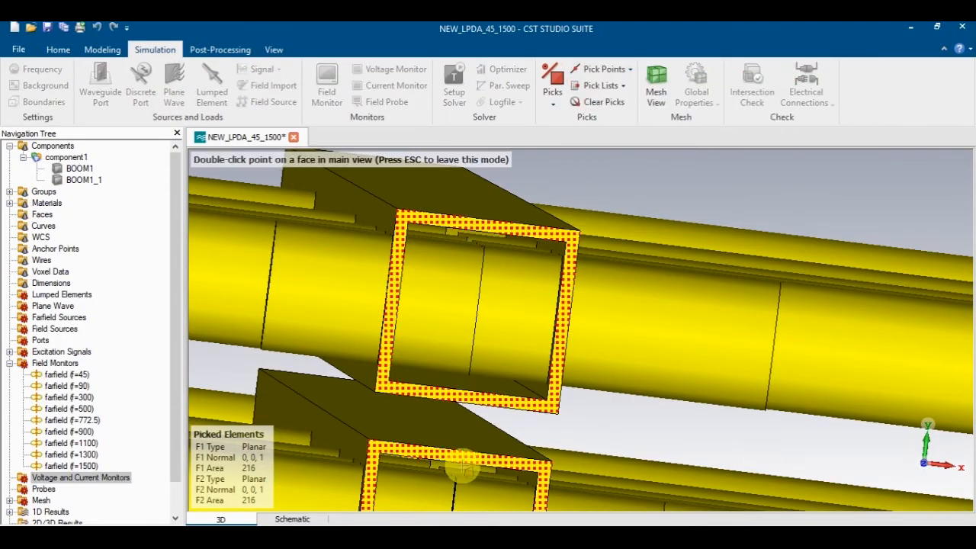
pyautogui.scroll(5, 462, 469)
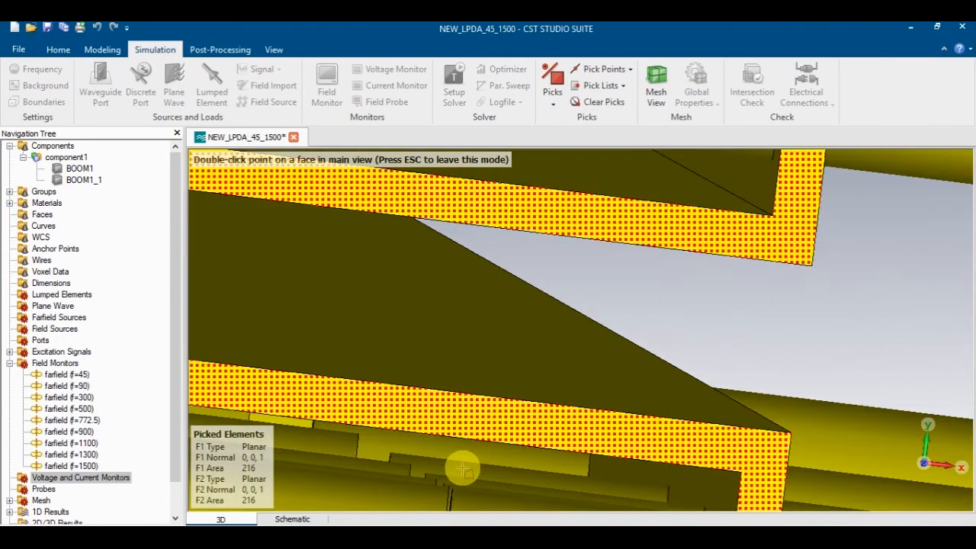
pyautogui.doubleClick(429, 198)
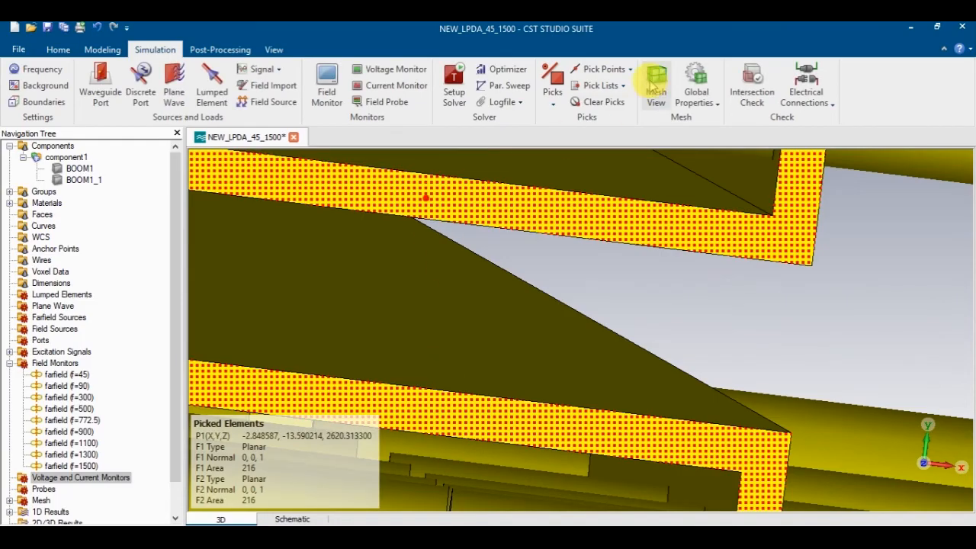
# Step: Pick a second point on the end face of the lower boom, in its upper wall below the first point
pyautogui.click(630, 70)
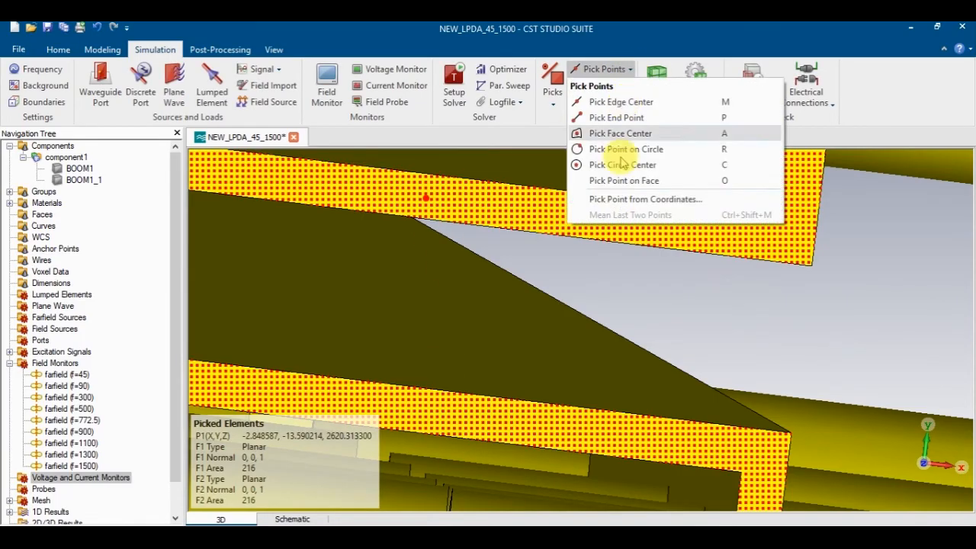
pyautogui.click(618, 198)
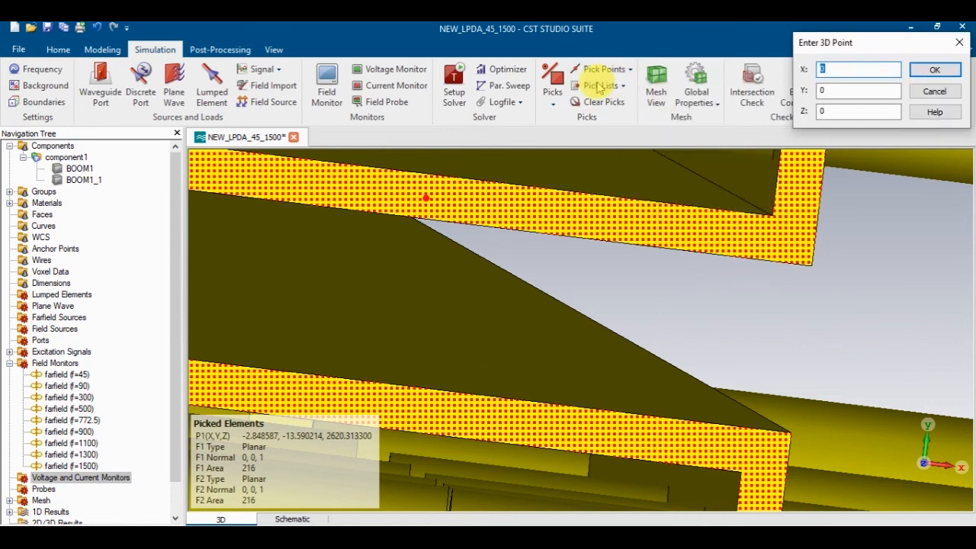
pyautogui.press('Escape')
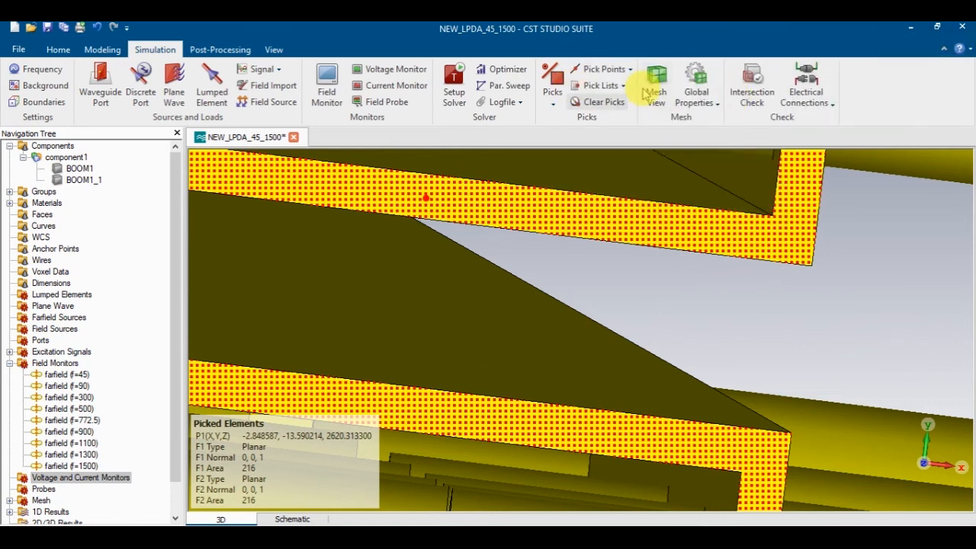
pyautogui.click(630, 70)
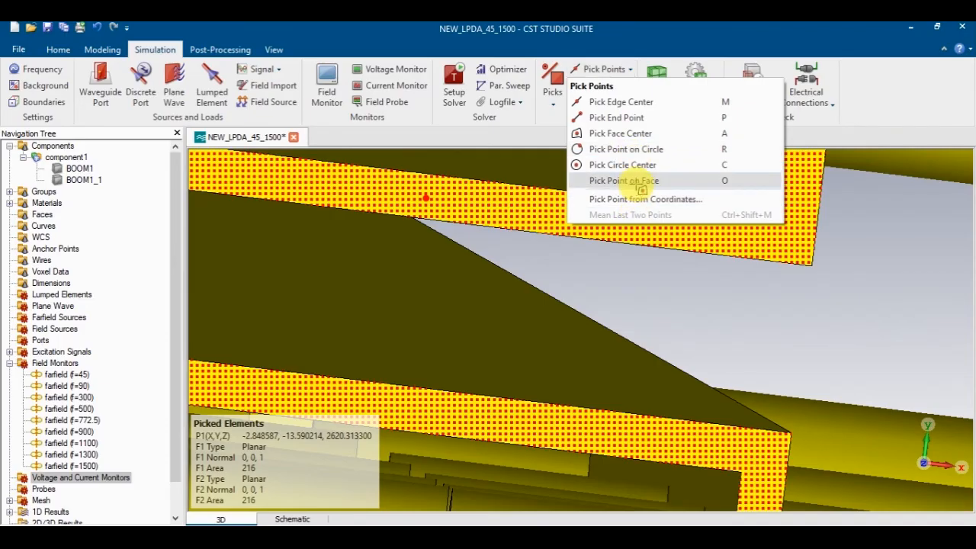
pyautogui.click(638, 183)
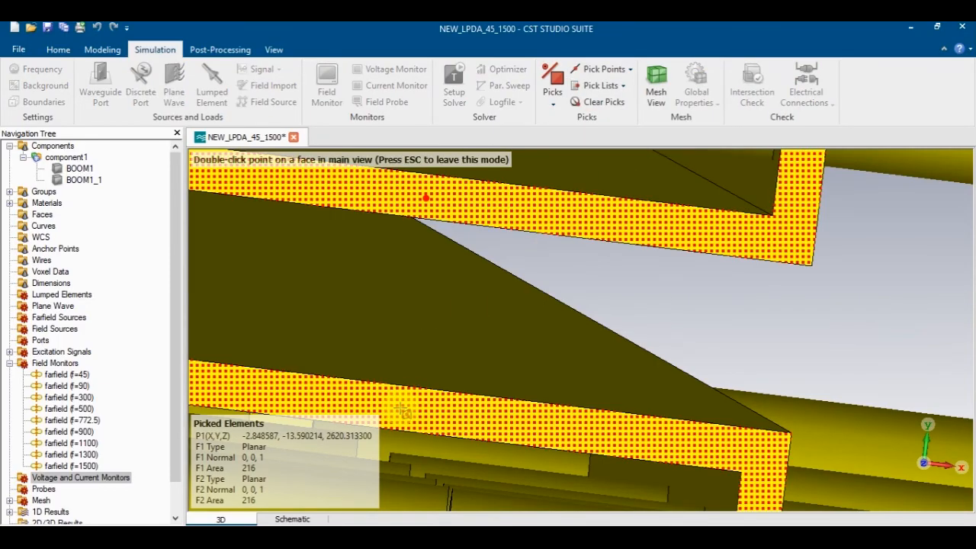
pyautogui.doubleClick(399, 408)
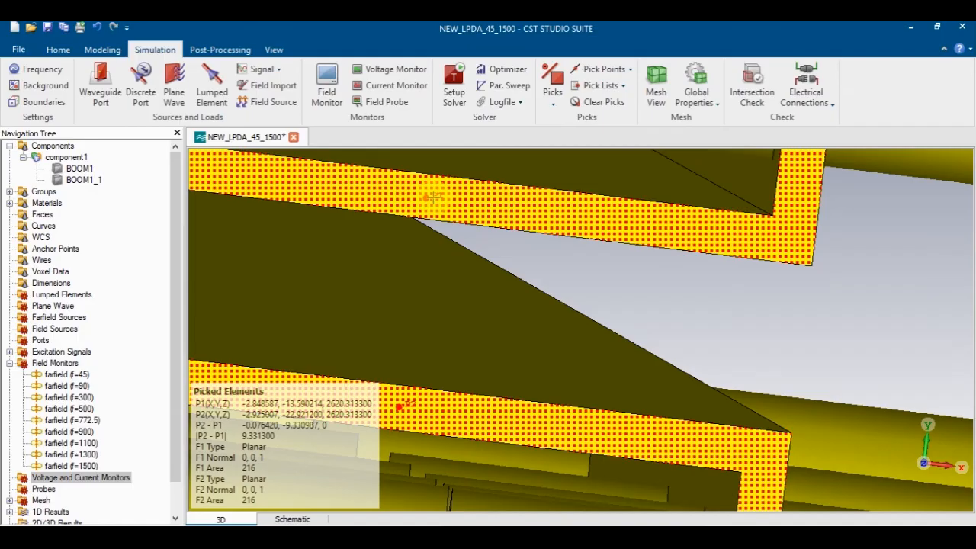
# Step: Create a 50 Ohm S-Parameter discrete edge port between the two picked points, with radius 0.0 and voltage and current monitoring
pyautogui.scroll(-4, 433, 206)
pyautogui.scroll(9, 433, 207)
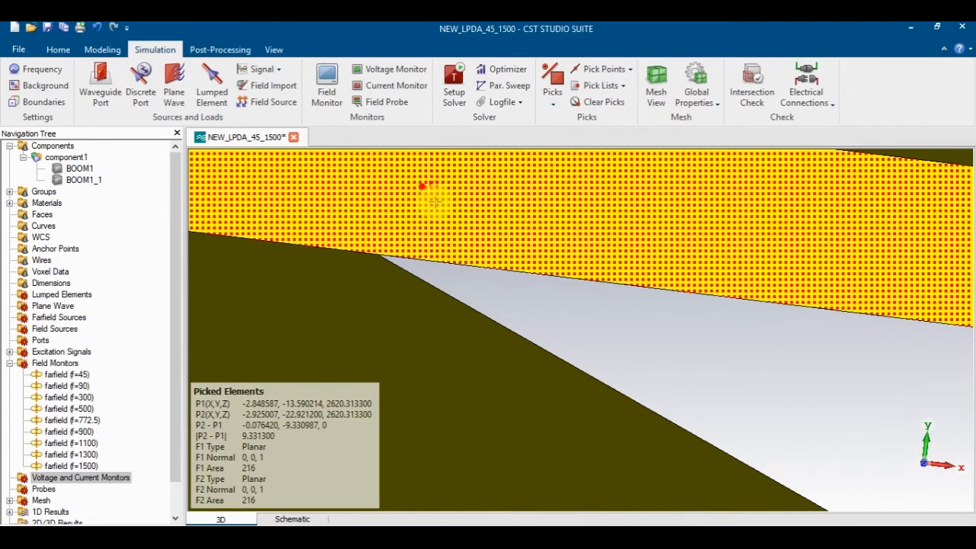
pyautogui.scroll(-5, 435, 201)
pyautogui.scroll(-2, 434, 238)
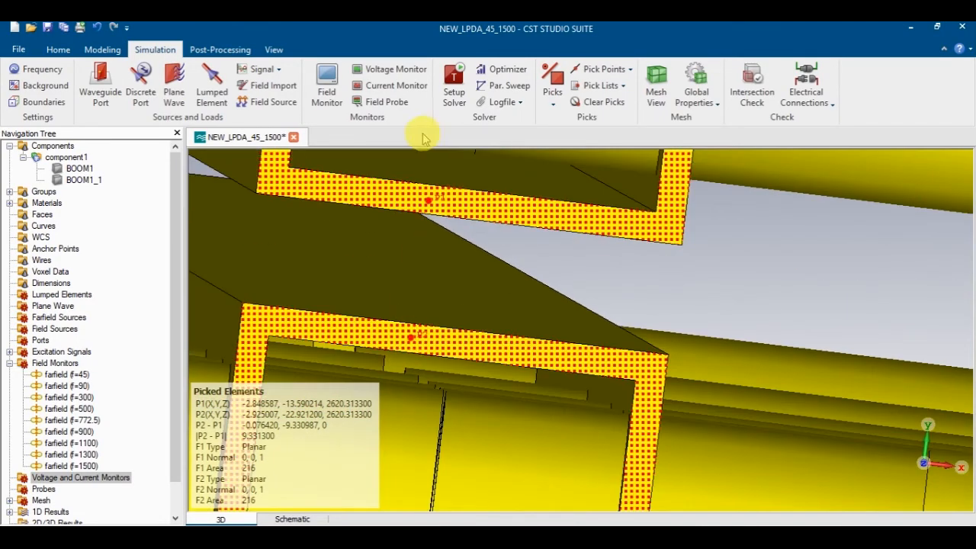
pyautogui.click(142, 76)
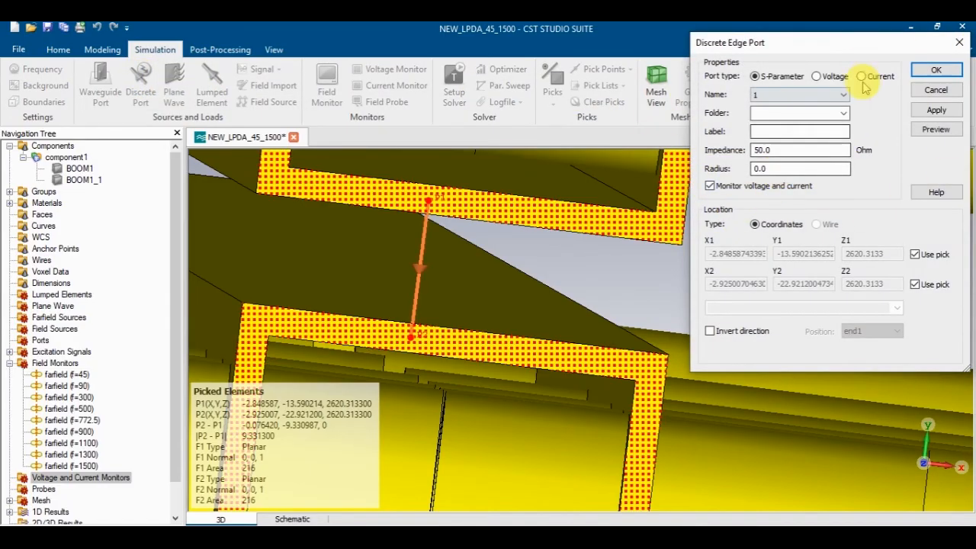
pyautogui.click(937, 110)
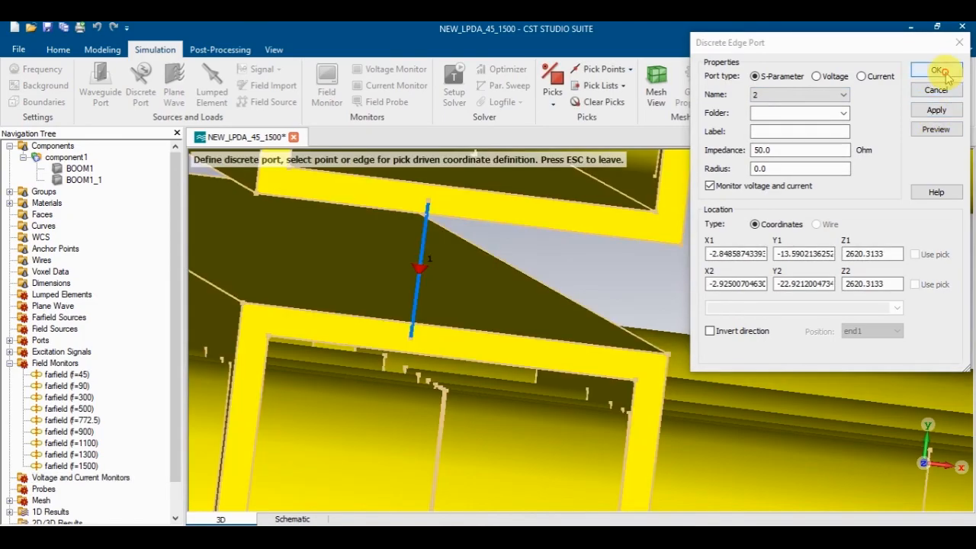
pyautogui.click(936, 70)
# Step: Examine the discrete port between the two booms from several angles, from the whole antenna to the feed gap
pyautogui.scroll(8, 577, 271)
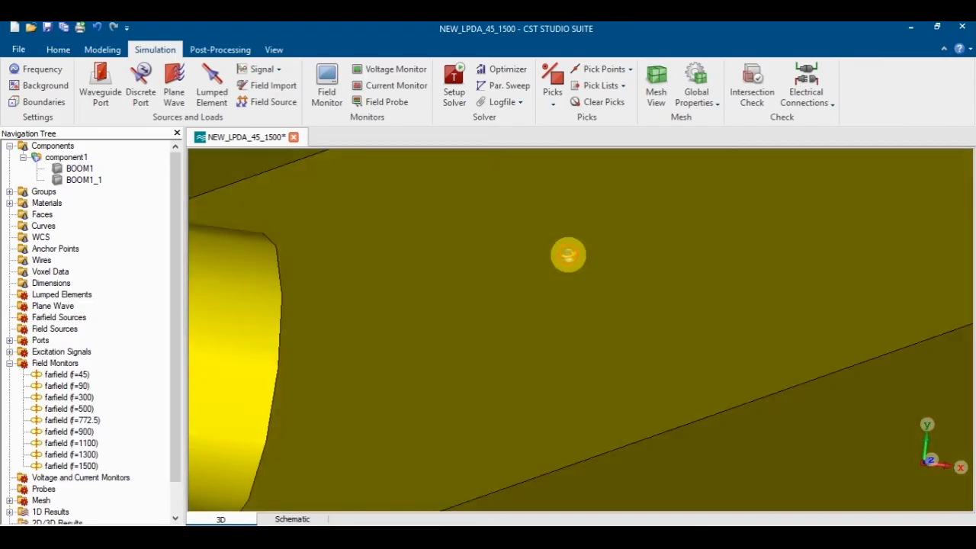
pyautogui.scroll(3, 540, 253)
pyautogui.scroll(-2, 523, 239)
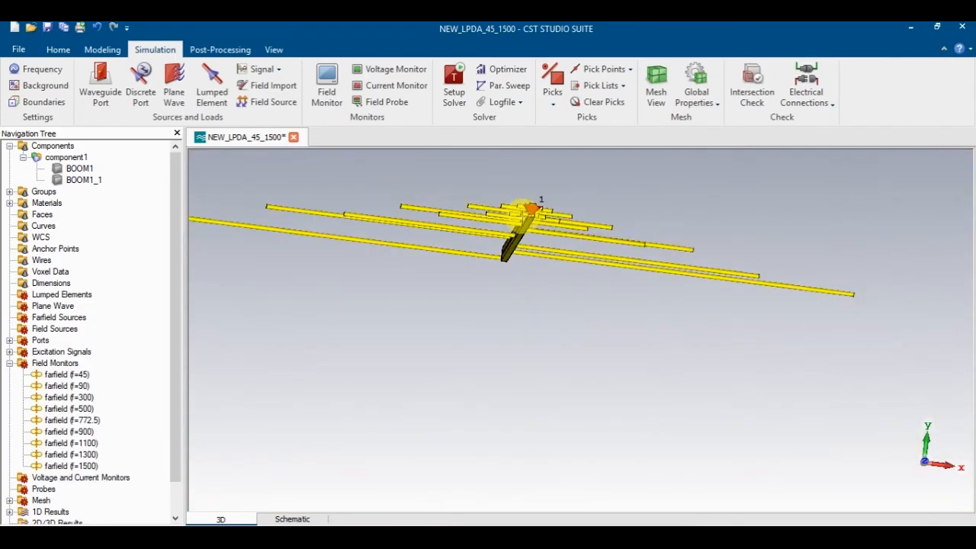
pyautogui.scroll(5, 540, 210)
pyautogui.keyDown('ctrl'); pyautogui.moveTo(623, 192); pyautogui.dragTo(620, 199); pyautogui.keyUp('ctrl')
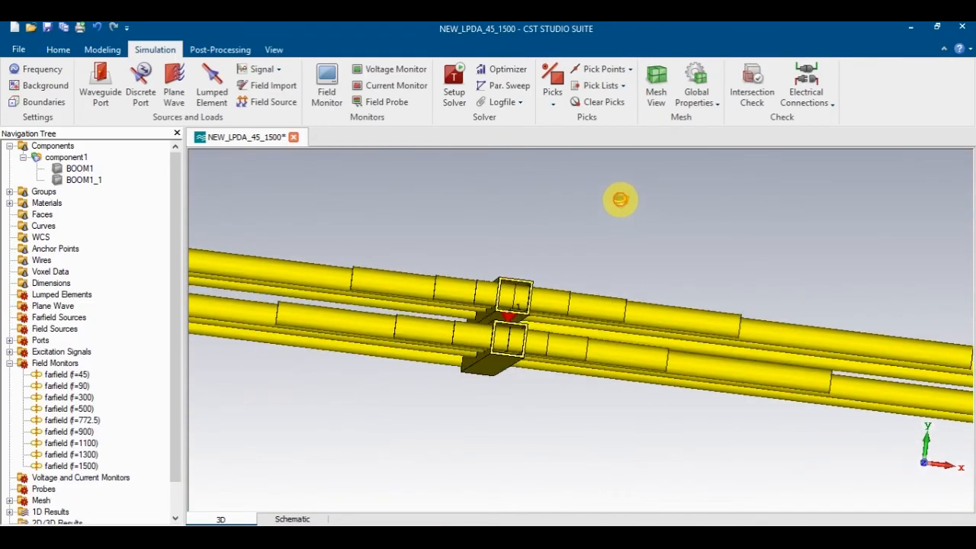
pyautogui.scroll(1, 551, 277)
pyautogui.scroll(3, 517, 331)
pyautogui.scroll(2, 429, 420)
pyautogui.scroll(-1, 431, 417)
pyautogui.moveTo(434, 414); pyautogui.dragTo(463, 351)
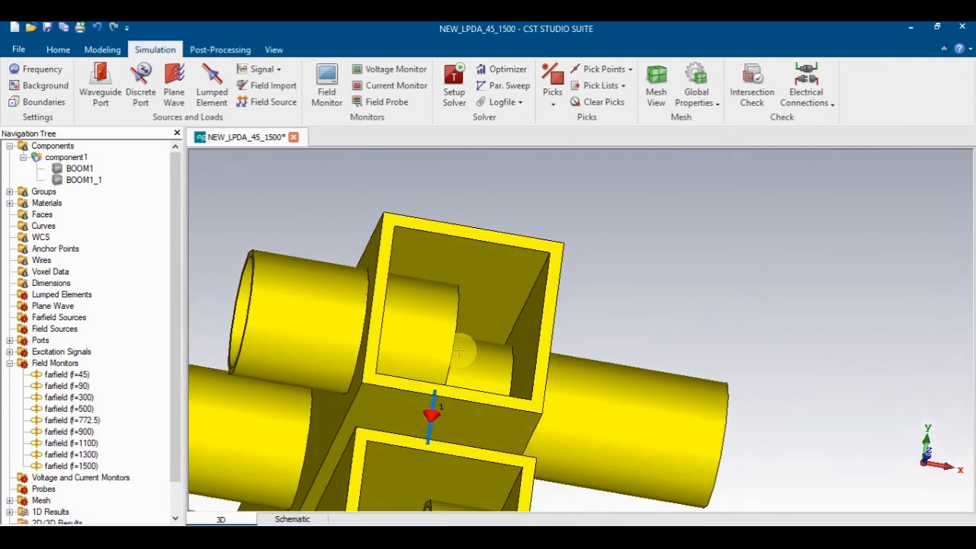
# Step: Set the background's surrounding space to apply in all directions with a distance of 0.0
pyautogui.click(46, 86)
pyautogui.moveTo(865, 38); pyautogui.dragTo(668, 102)
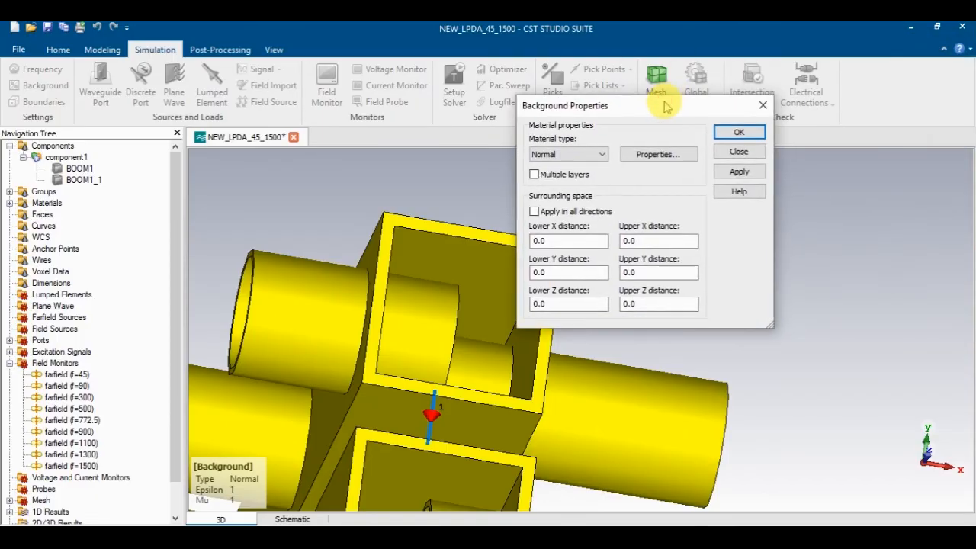
pyautogui.click(562, 214)
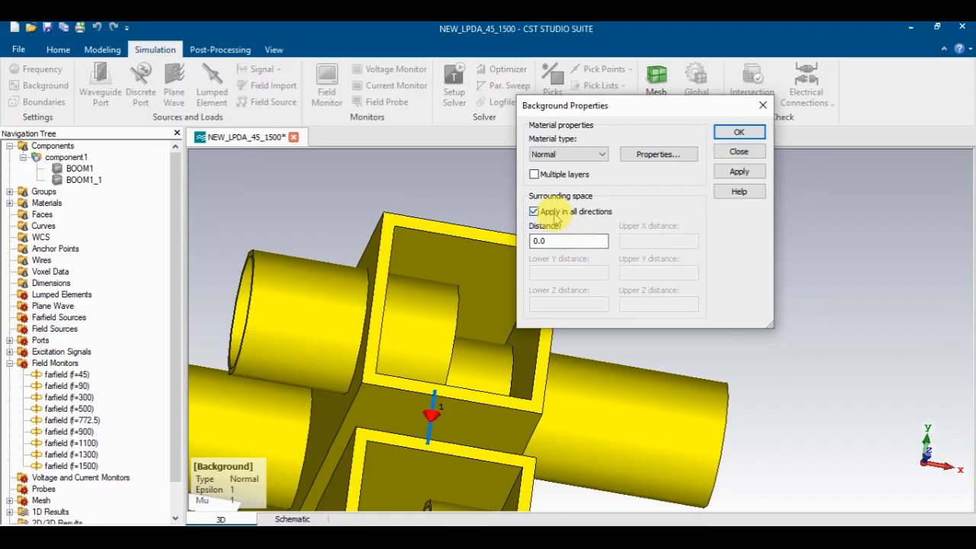
pyautogui.click(557, 219)
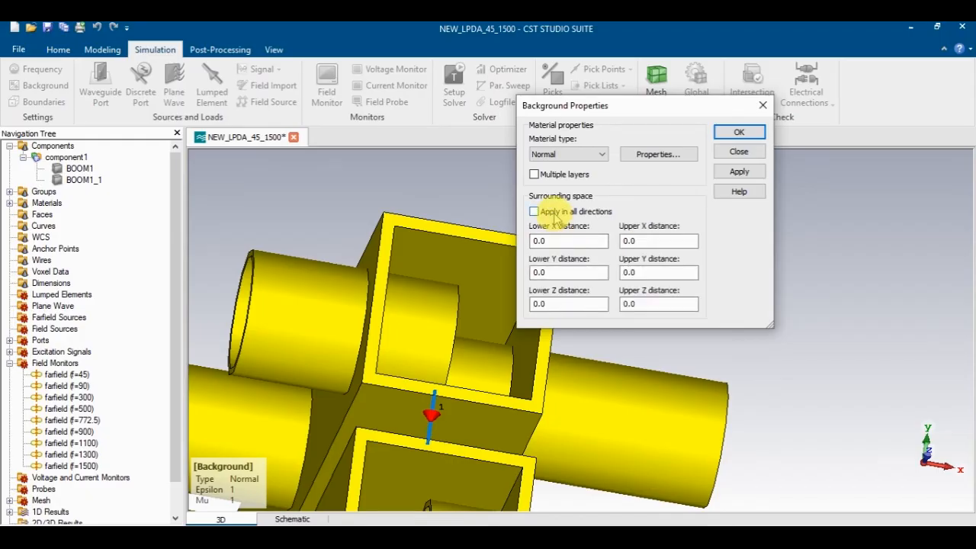
pyautogui.click(558, 219)
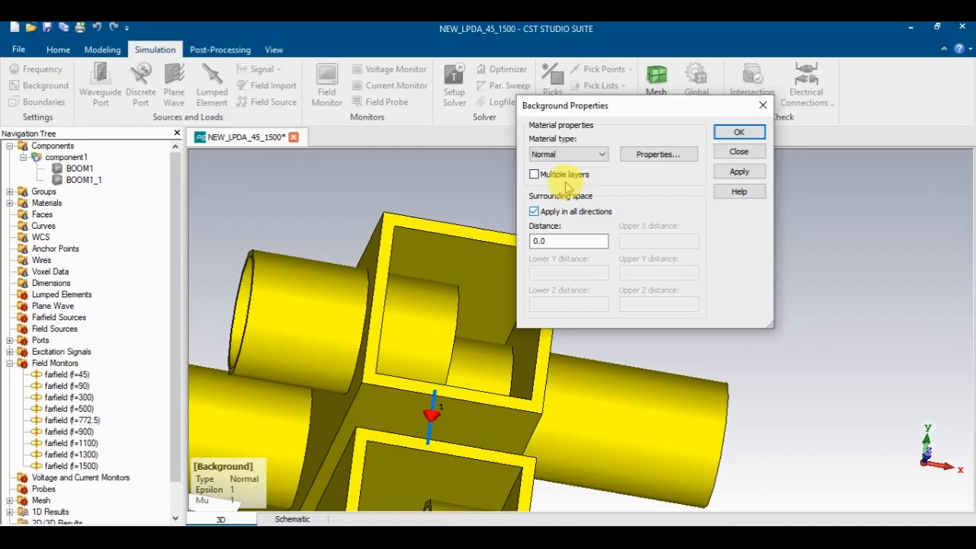
# Step: Choose Normal as the background material type and apply the background properties
pyautogui.click(589, 157)
pyautogui.click(591, 157)
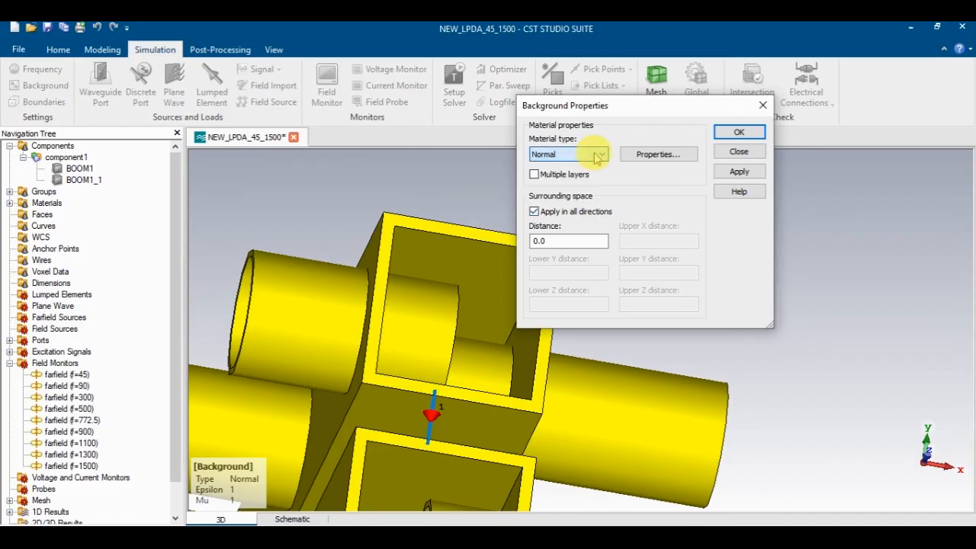
pyautogui.click(578, 154)
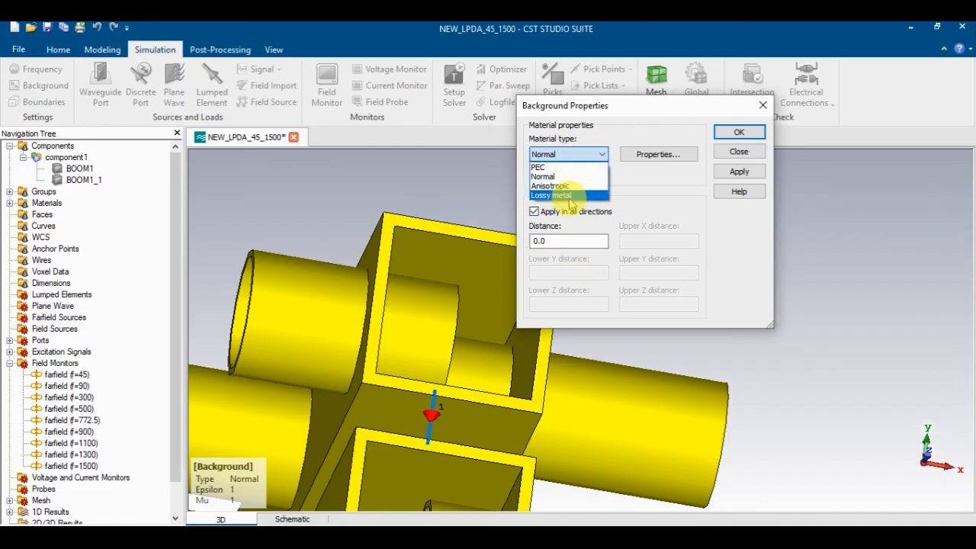
pyautogui.click(668, 210)
pyautogui.click(604, 156)
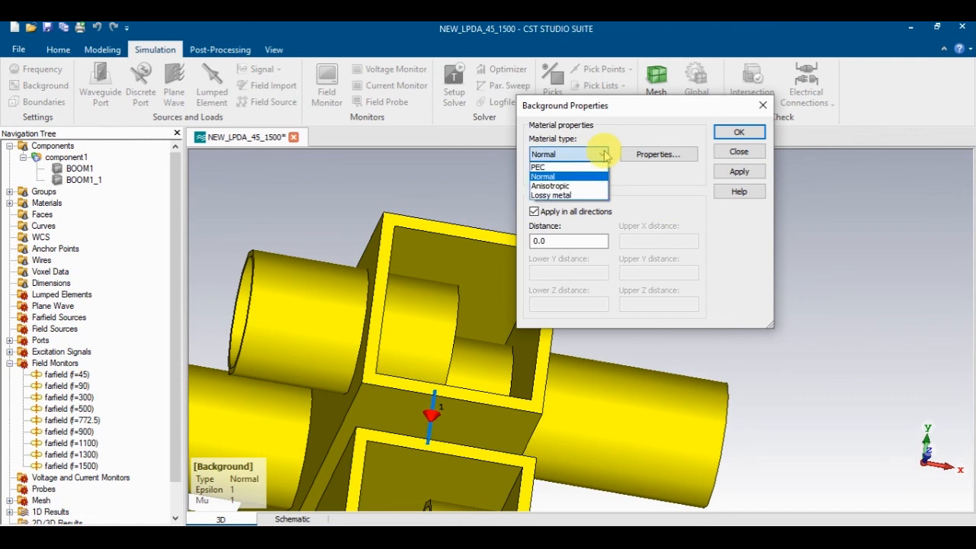
pyautogui.click(576, 176)
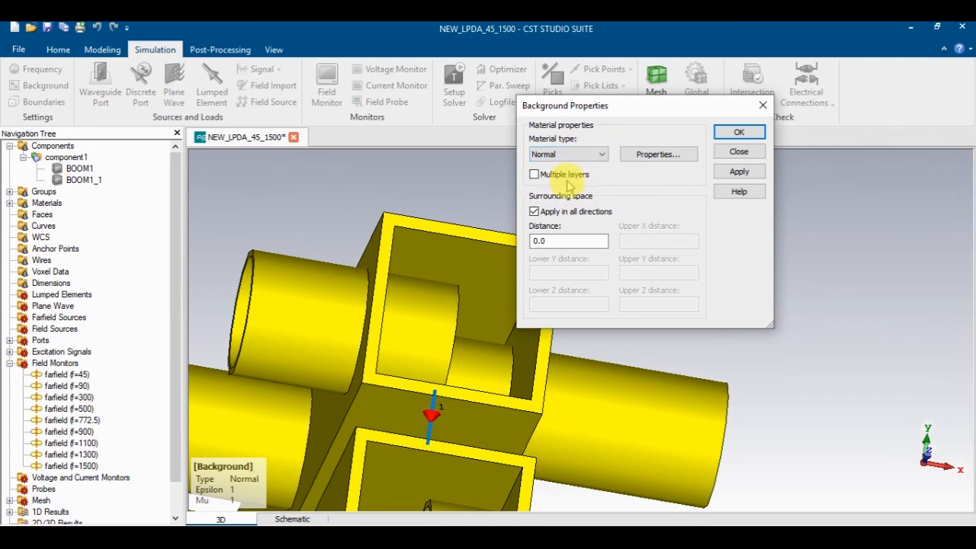
pyautogui.click(741, 171)
pyautogui.click(740, 132)
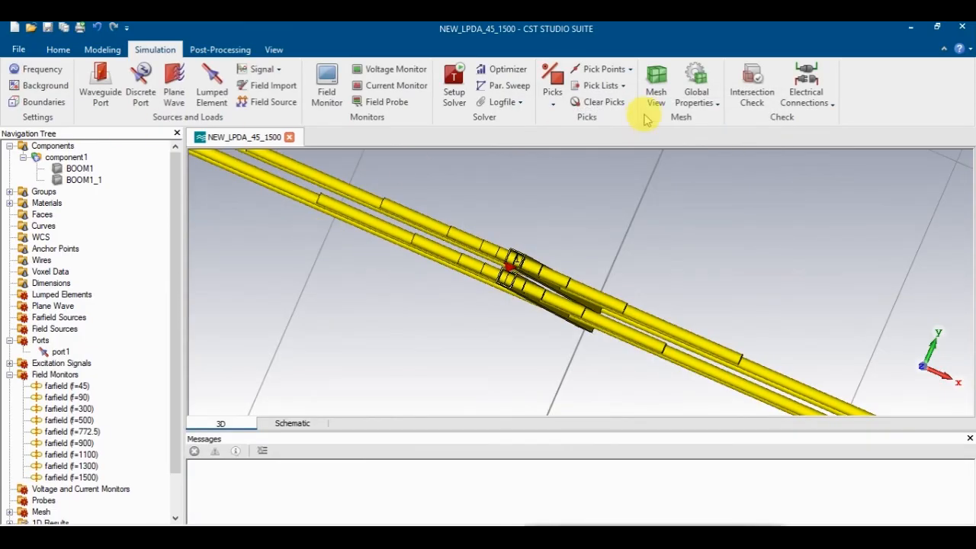
# Step: Open the boundary conditions and check the open boundary's PML settings without changing them
pyautogui.click(39, 101)
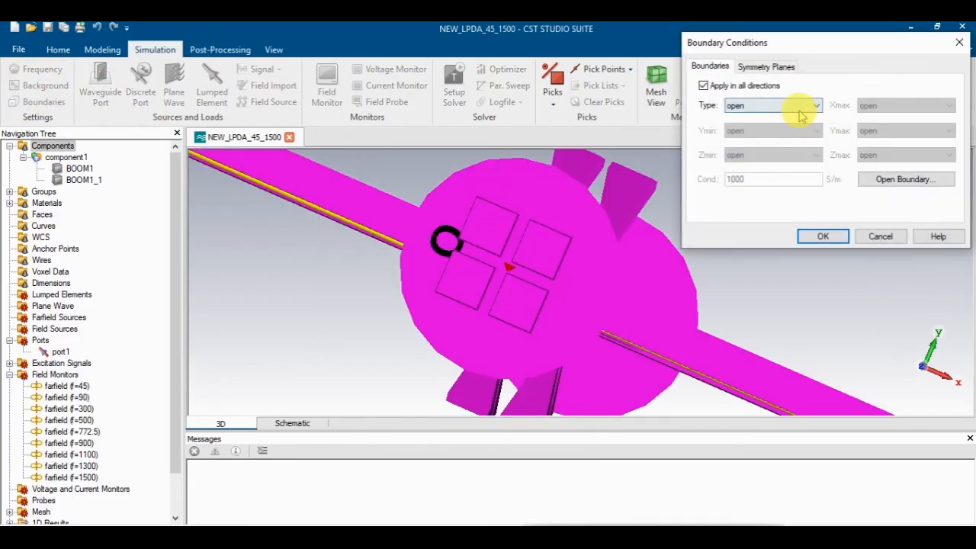
pyautogui.click(765, 87)
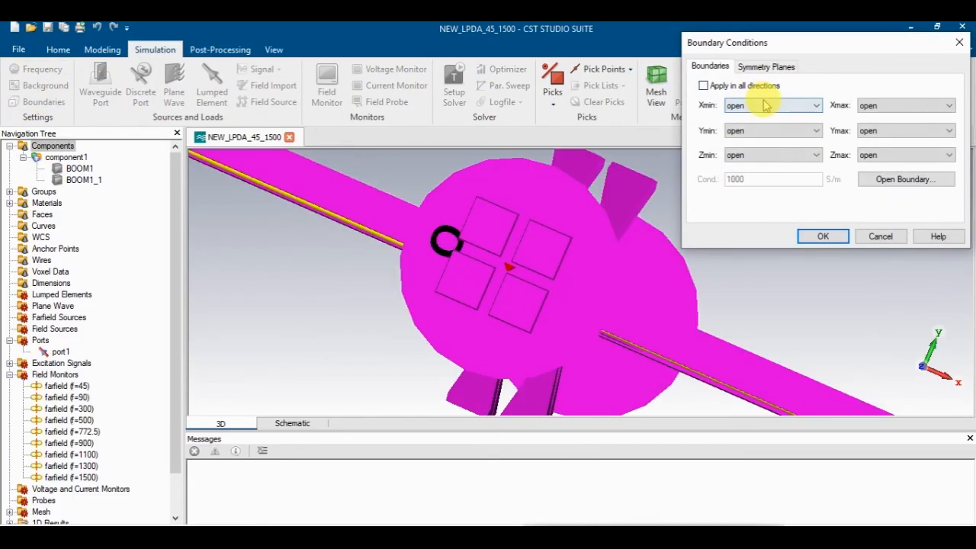
pyautogui.click(751, 87)
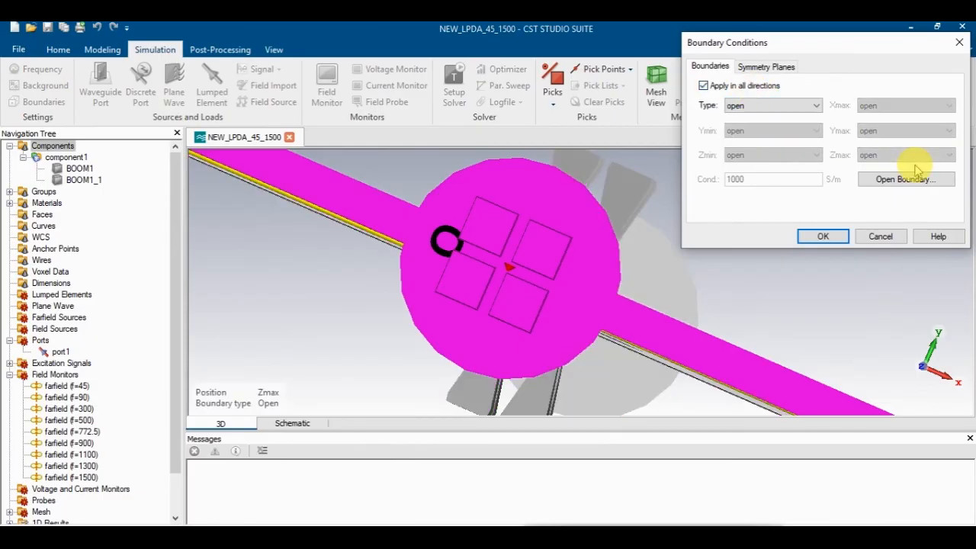
pyautogui.click(914, 179)
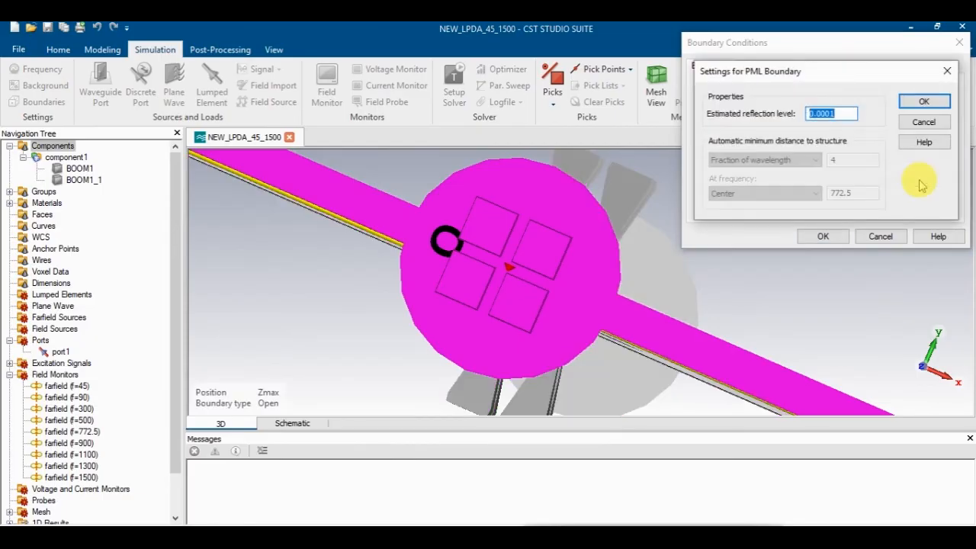
pyautogui.click(925, 123)
# Step: Set the boundary type to open (add space) in all directions and apply the boundary conditions
pyautogui.click(704, 86)
pyautogui.click(771, 106)
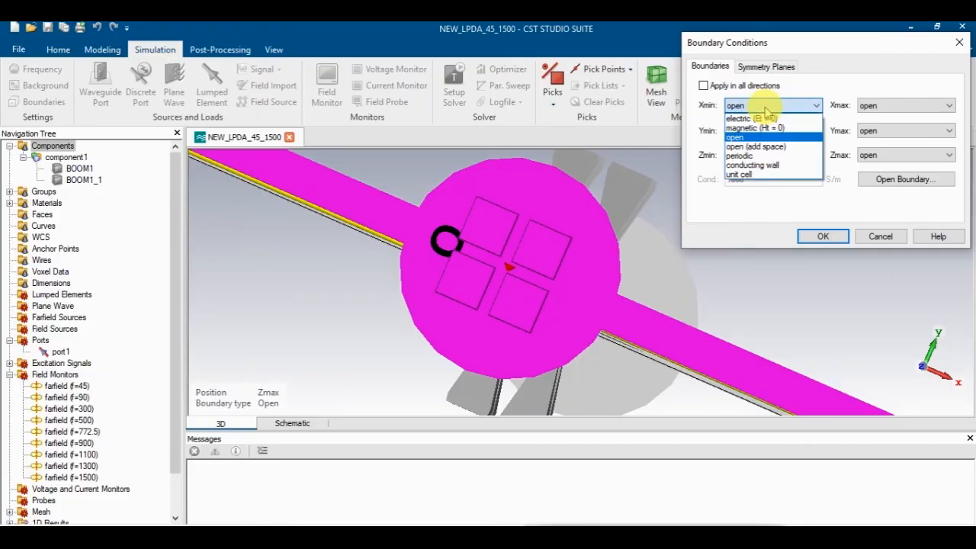
pyautogui.click(772, 146)
pyautogui.click(742, 87)
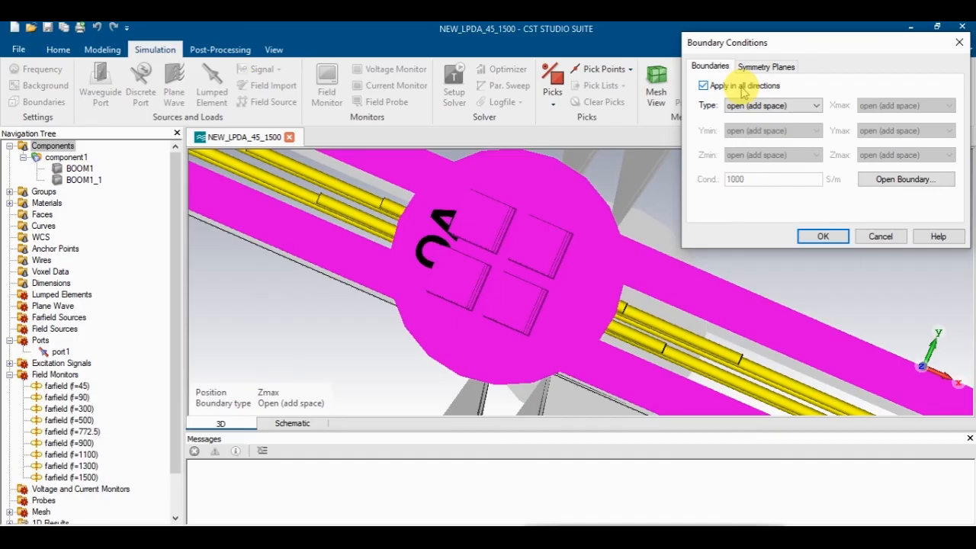
pyautogui.click(743, 88)
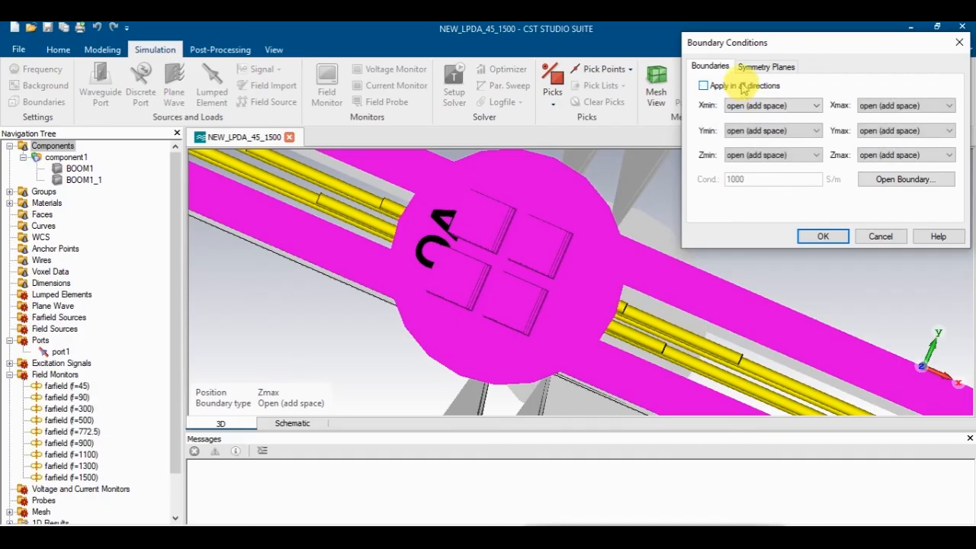
pyautogui.click(743, 87)
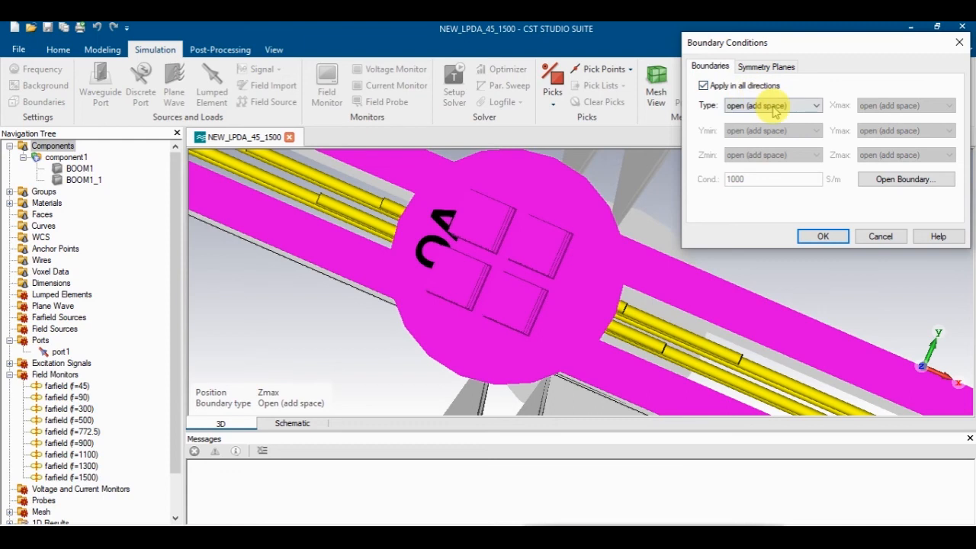
pyautogui.click(782, 107)
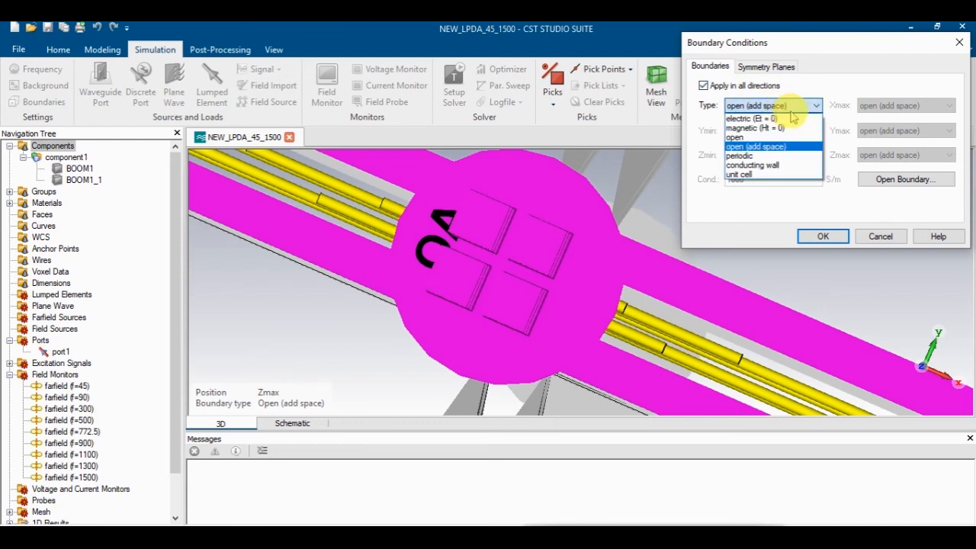
pyautogui.click(803, 150)
pyautogui.click(824, 236)
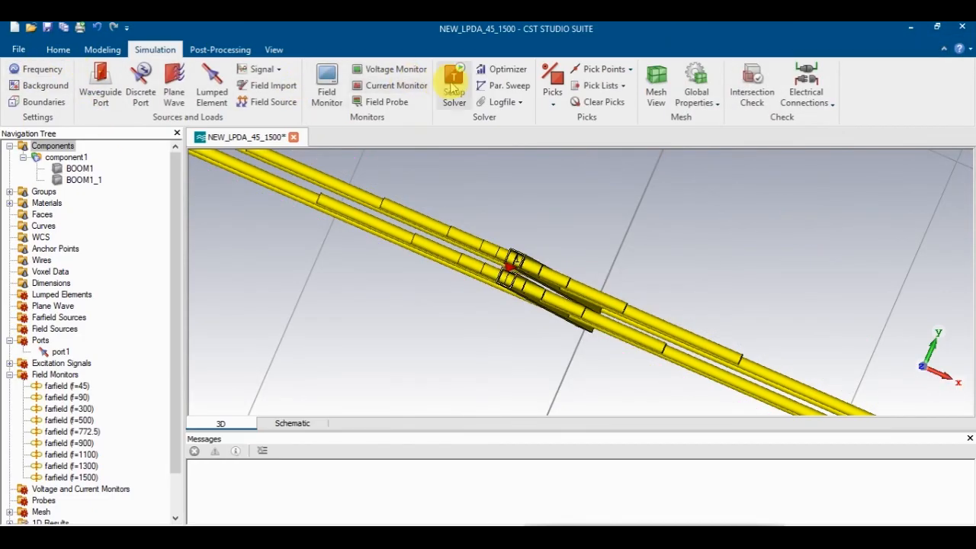
# Step: Start the time domain solver to simulate the antenna
pyautogui.click(454, 84)
pyautogui.click(613, 163)
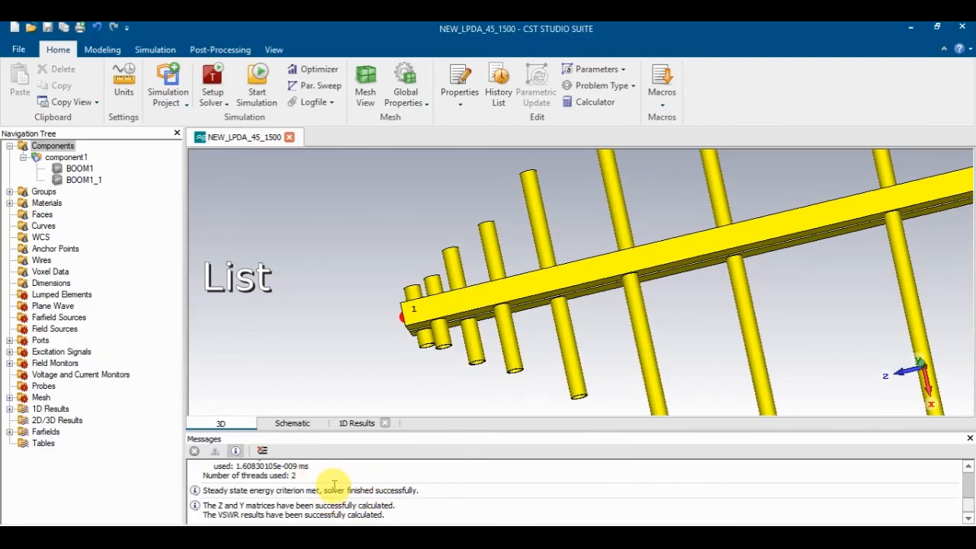
# Step: Read through the solver messages and view the simulated antenna as a whole
pyautogui.scroll(5, 328, 485)
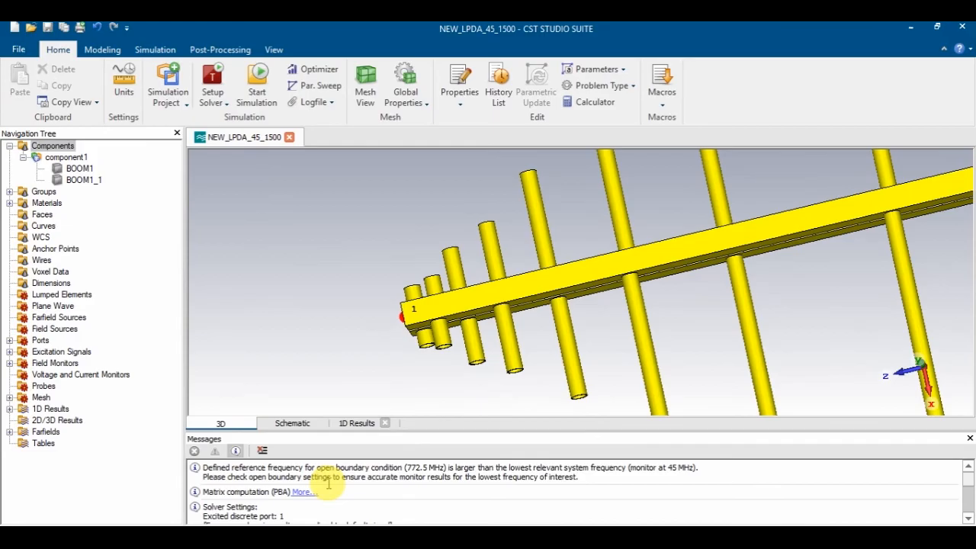
pyautogui.scroll(-5, 329, 486)
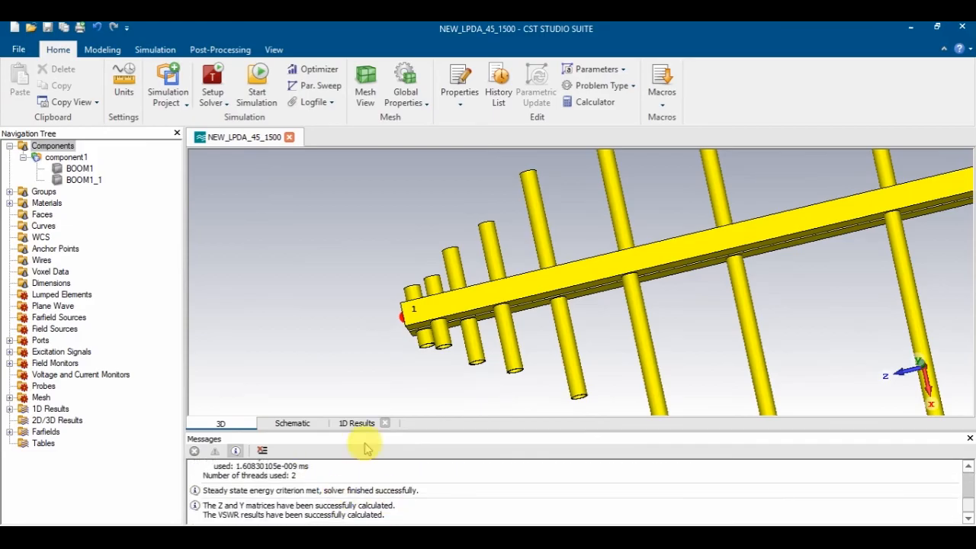
pyautogui.scroll(-5, 476, 328)
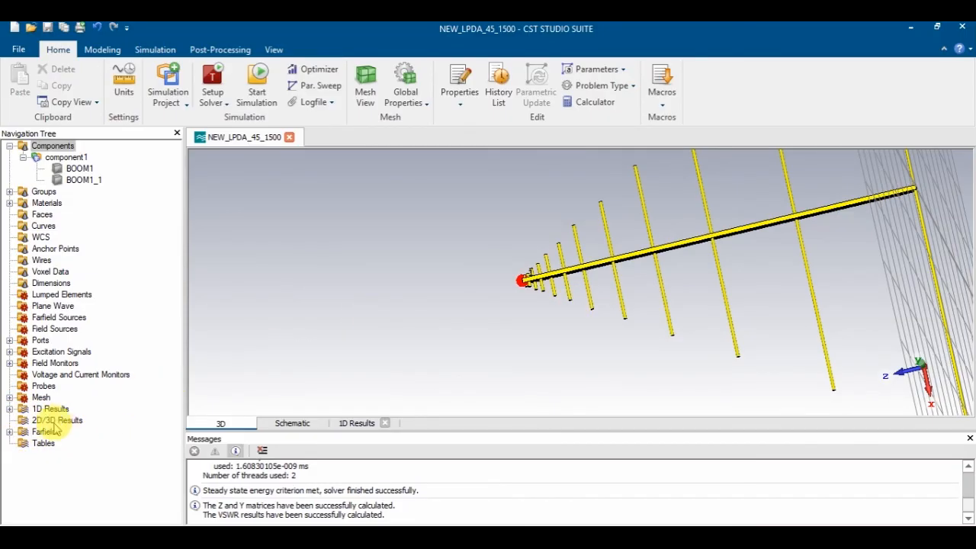
# Step: Expand the 1D results, tidy the result list and plot the port signals over time
pyautogui.click(9, 146)
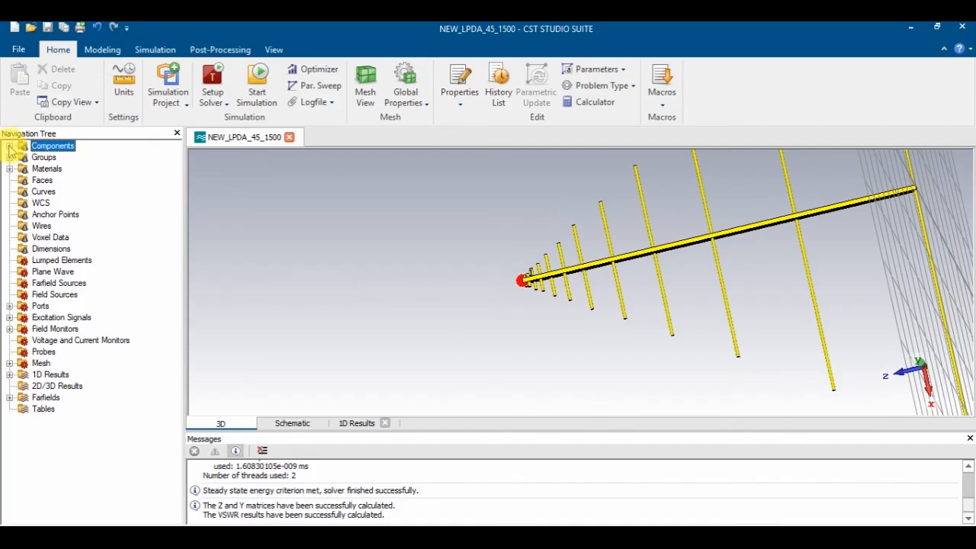
pyautogui.click(42, 375)
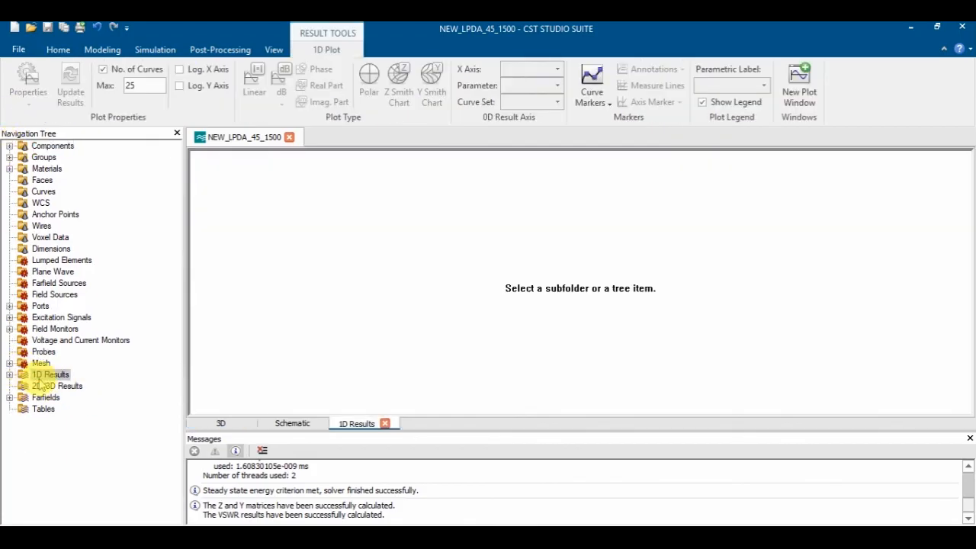
pyautogui.click(9, 374)
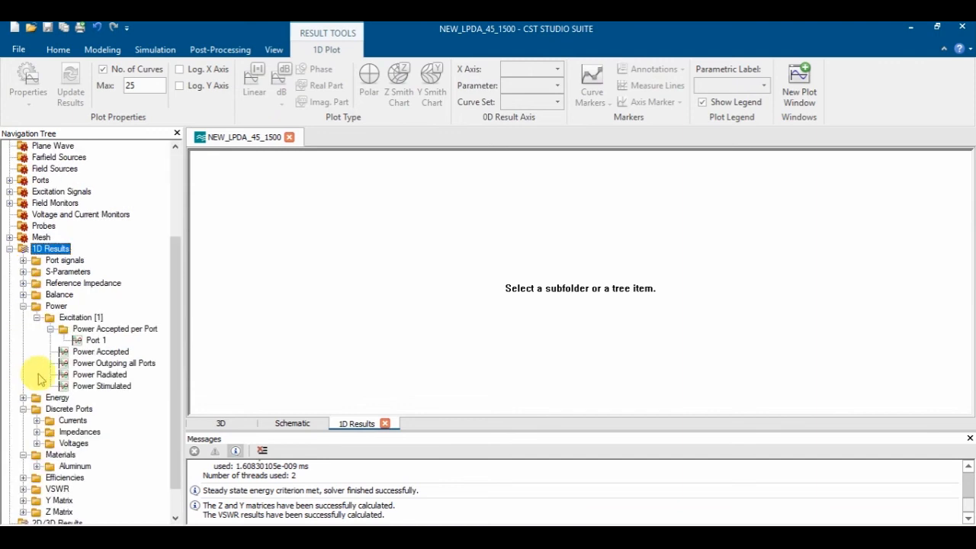
pyautogui.click(24, 308)
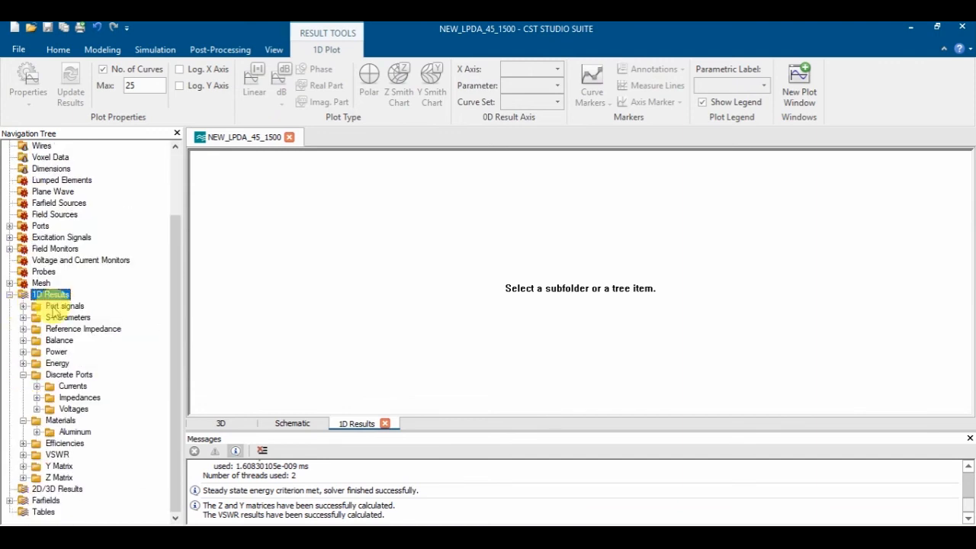
pyautogui.click(66, 307)
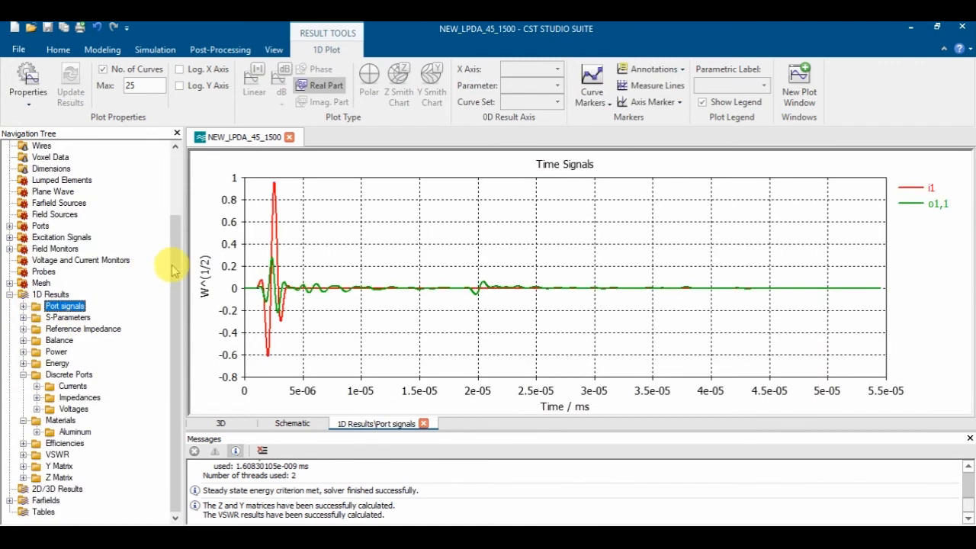
# Step: Plot the S-parameters and the VSWR over frequency, and examine the VSWR in the upper band up to 1500 MHz
pyautogui.click(76, 318)
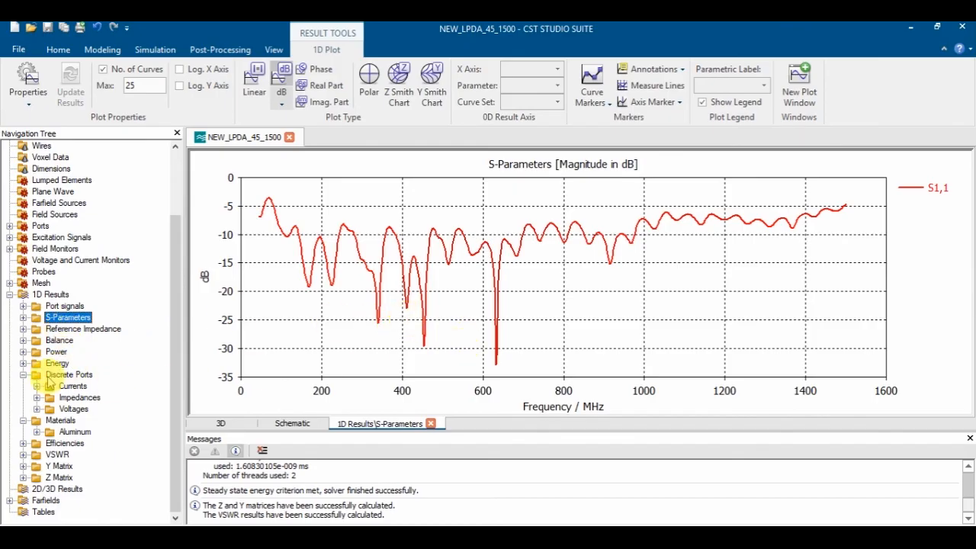
pyautogui.click(57, 455)
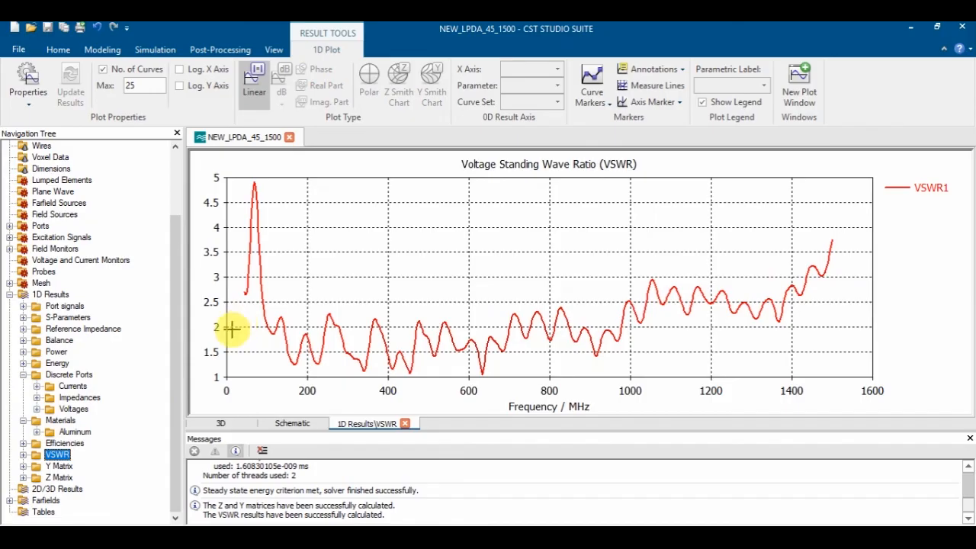
pyautogui.moveTo(228, 325); pyautogui.dragTo(858, 369)
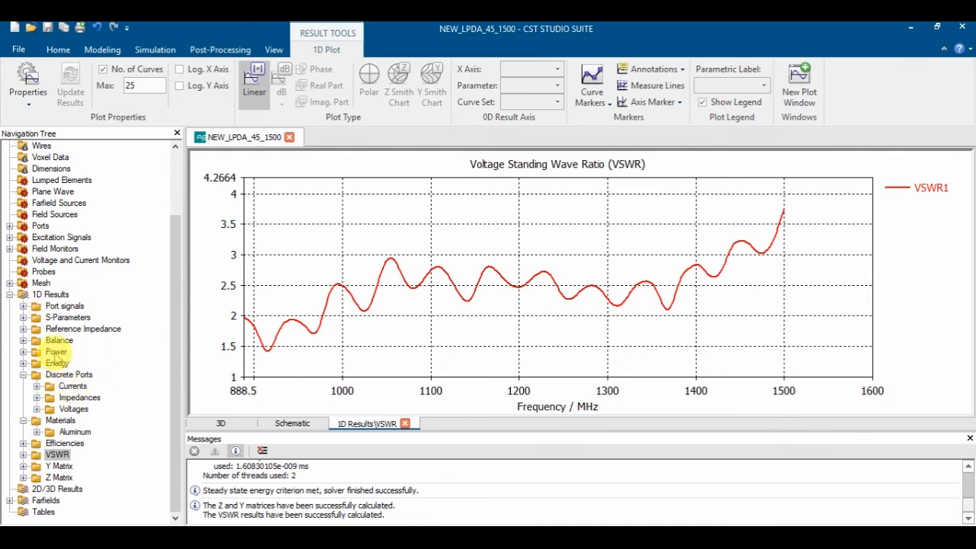
# Step: Plot the power accepted per port and all power curves of Excitation [1], examining the outgoing power in the upper band
pyautogui.click(56, 352)
pyautogui.click(23, 352)
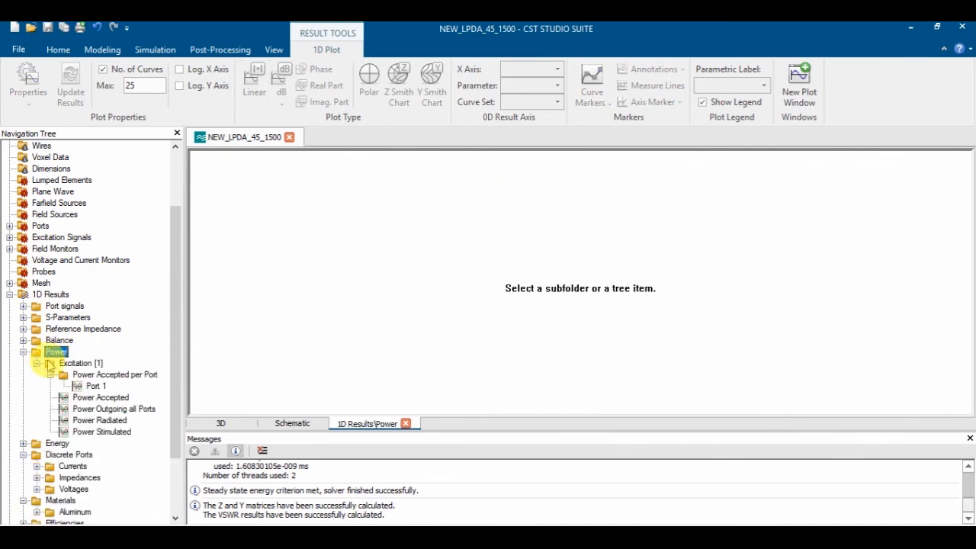
pyautogui.click(79, 375)
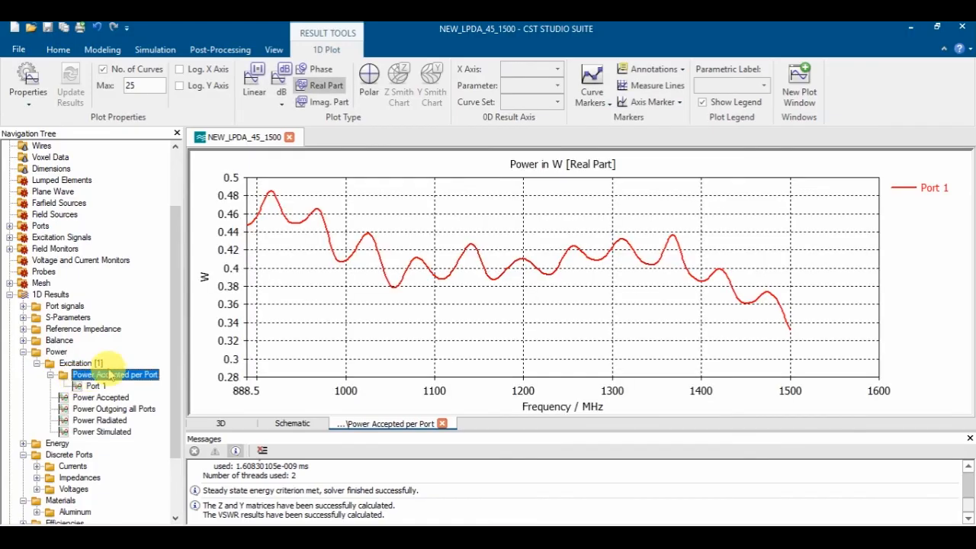
pyautogui.click(77, 364)
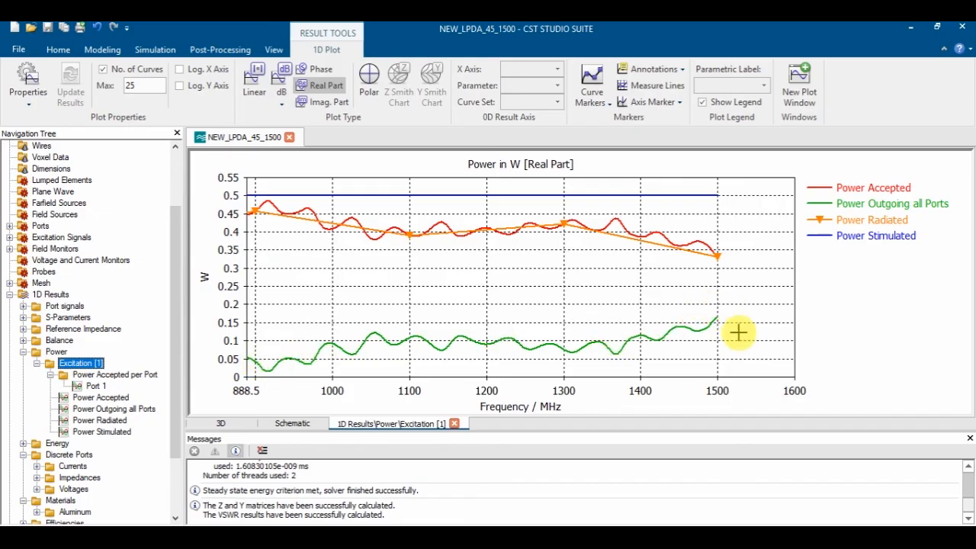
pyautogui.moveTo(753, 299); pyautogui.dragTo(174, 397)
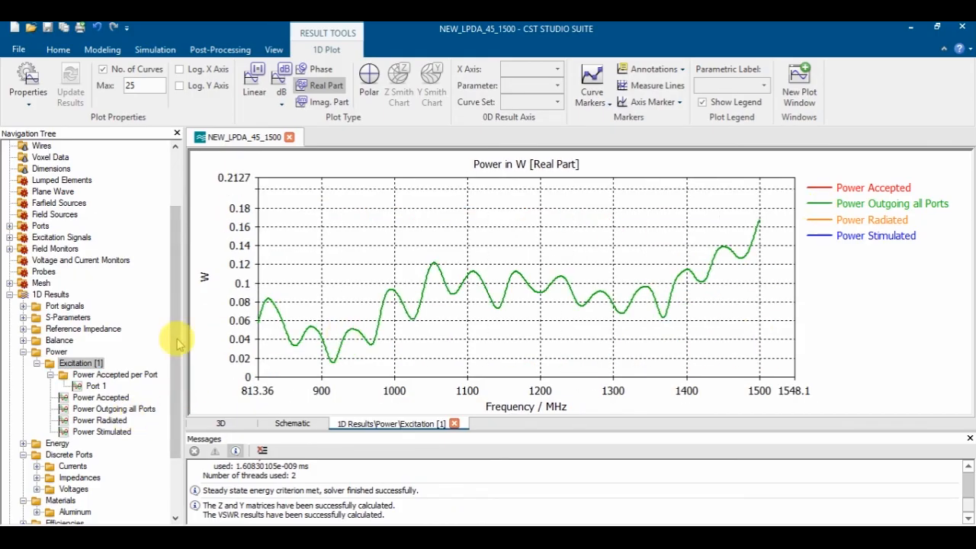
# Step: Display the 3D farfield directivity pattern at 45 MHz and examine it from several angles
pyautogui.scroll(-3, 177, 343)
pyautogui.click(38, 500)
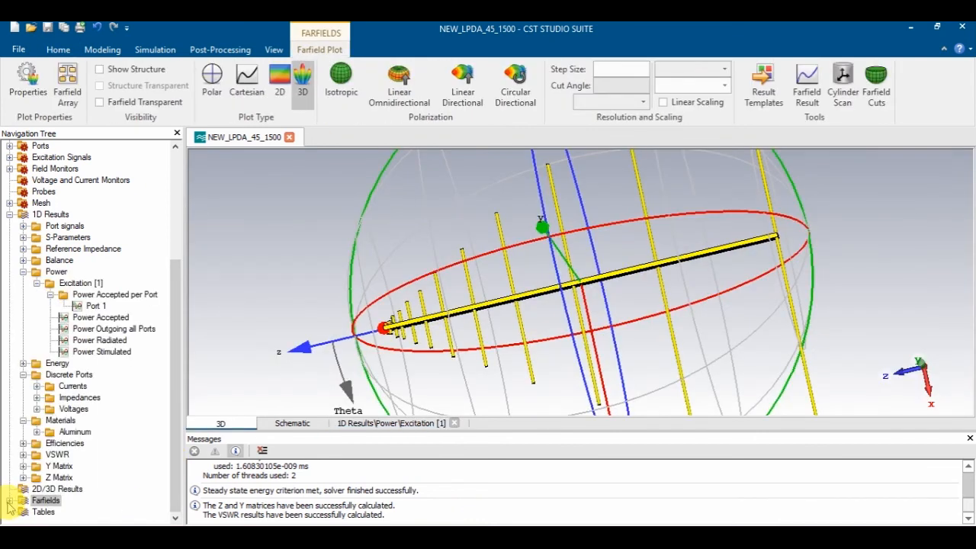
pyautogui.click(9, 501)
pyautogui.click(71, 408)
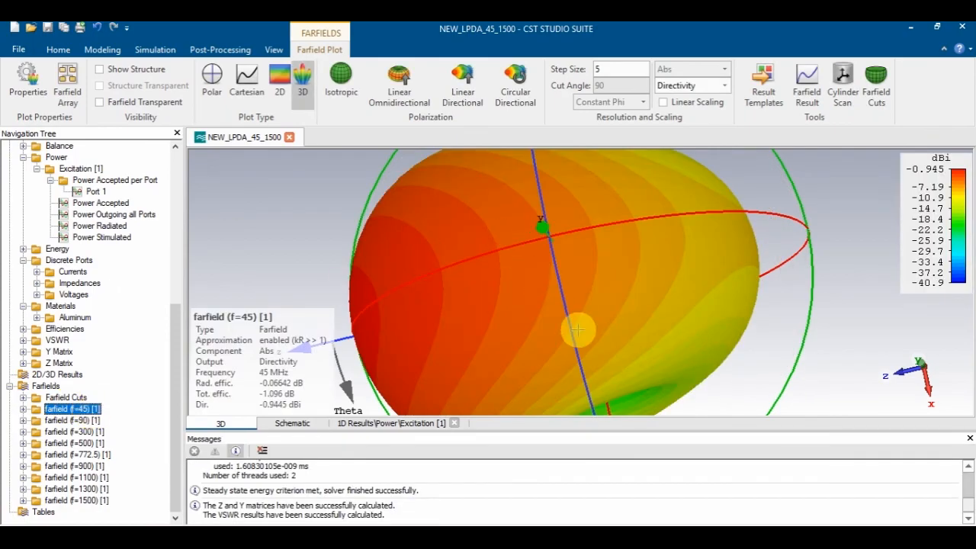
pyautogui.moveTo(578, 329); pyautogui.dragTo(597, 322)
pyautogui.scroll(5, 548, 241)
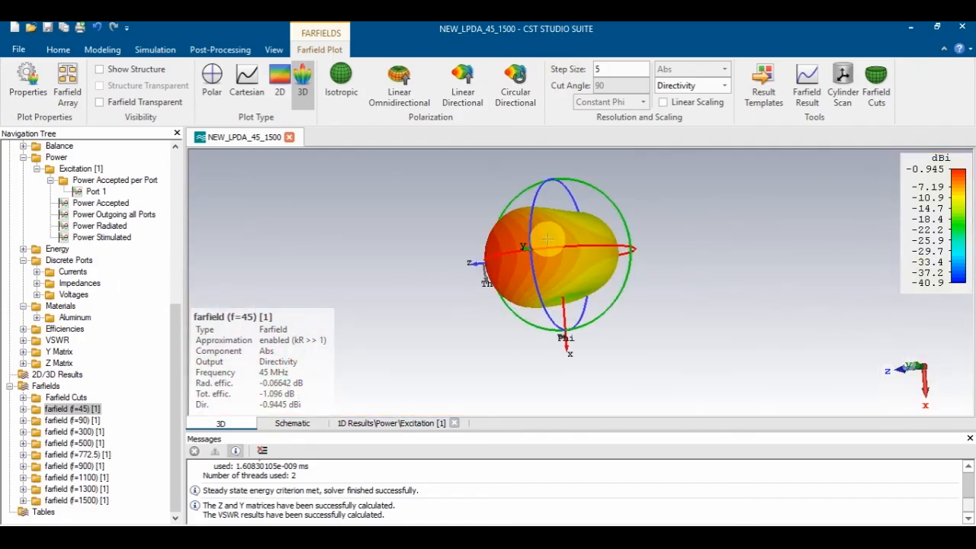
pyautogui.moveTo(542, 267); pyautogui.dragTo(591, 202)
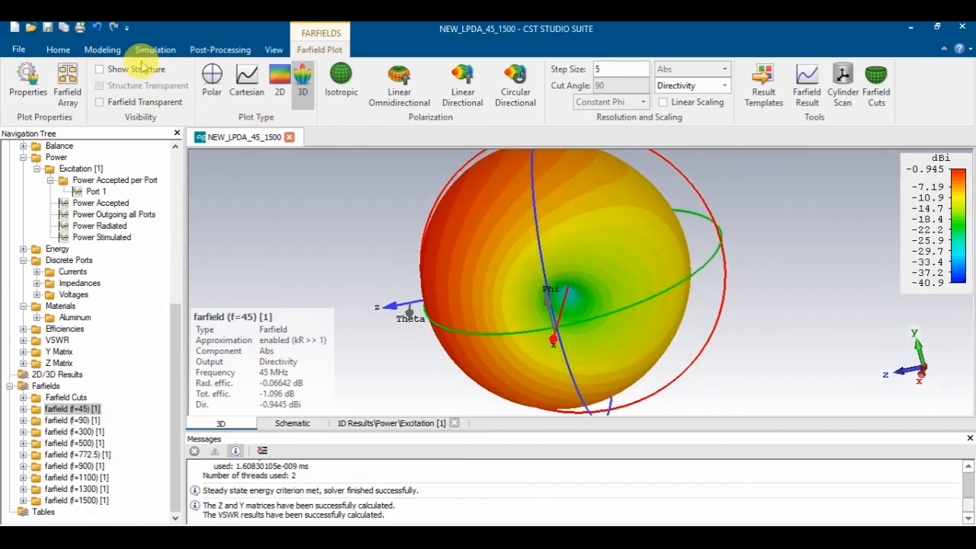
# Step: Show the antenna structure inside the 45 MHz farfield and make the farfield transparent
pyautogui.click(136, 70)
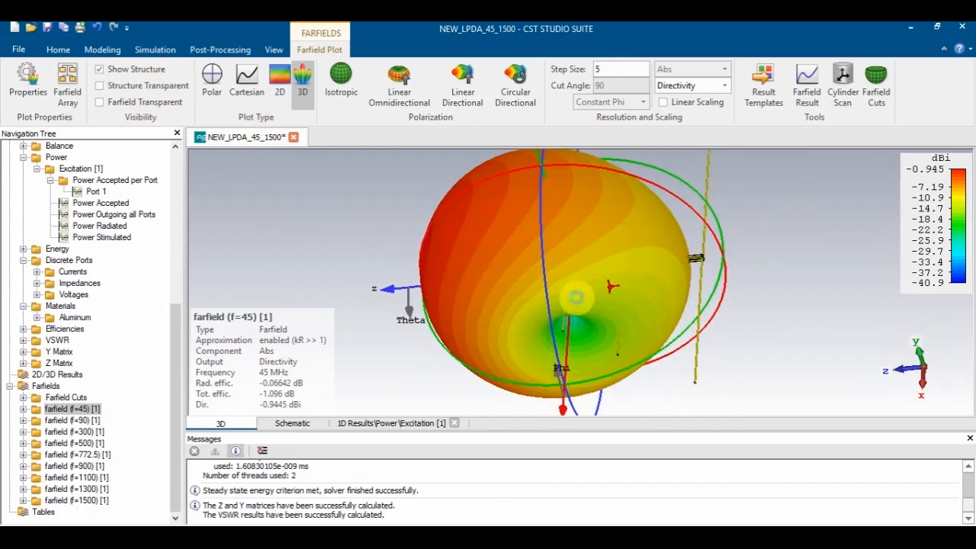
pyautogui.click(136, 102)
pyautogui.moveTo(557, 195); pyautogui.dragTo(732, 269)
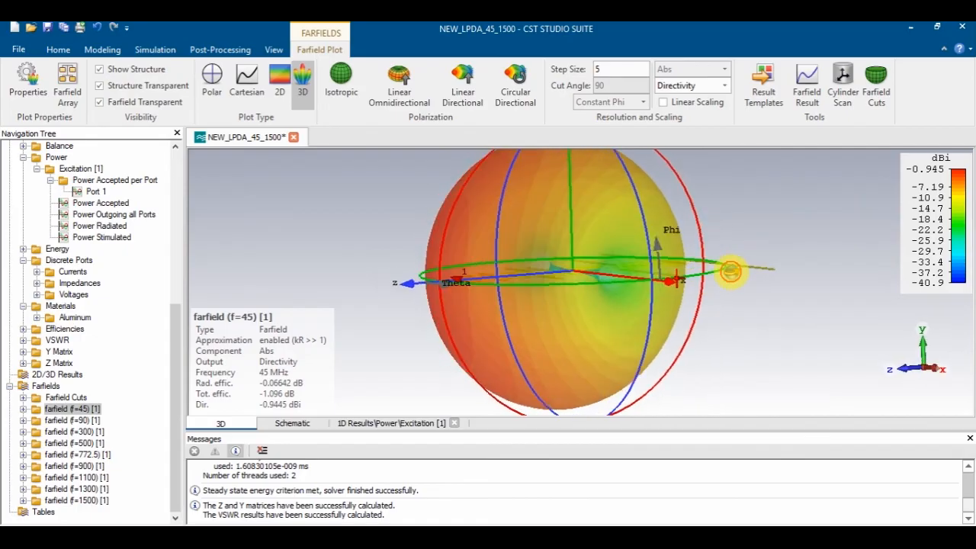
# Step: Compare the 3D farfield patterns at 90, 1300 and 1500 MHz
pyautogui.click(90, 420)
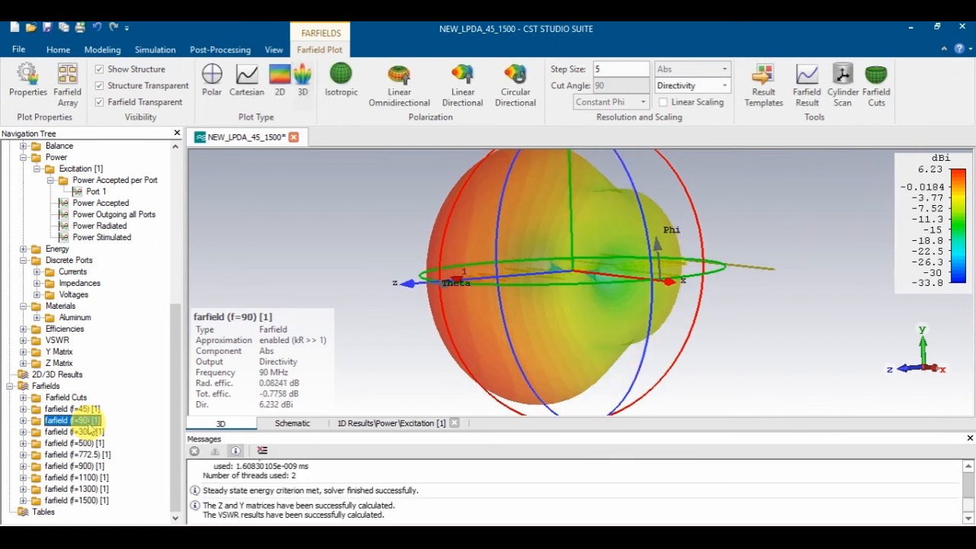
pyautogui.click(76, 491)
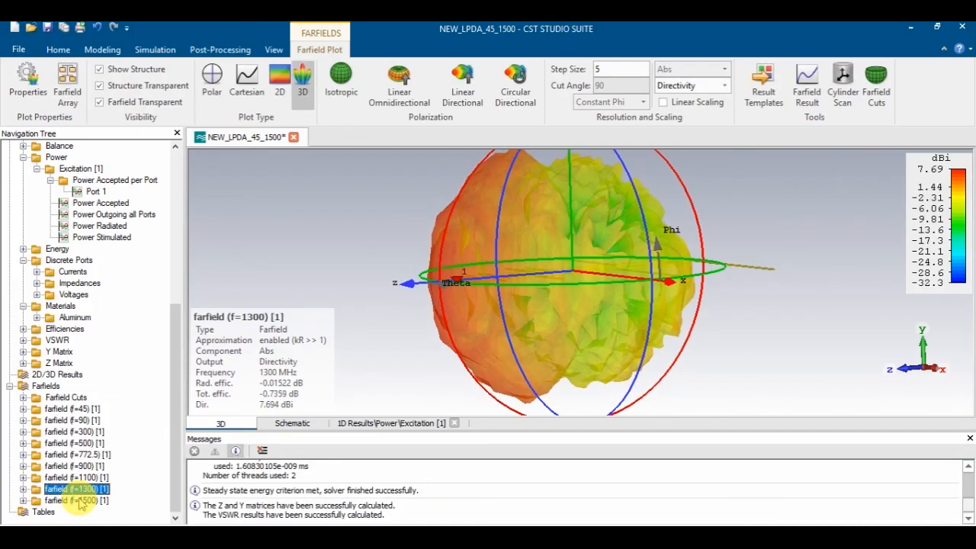
pyautogui.click(77, 501)
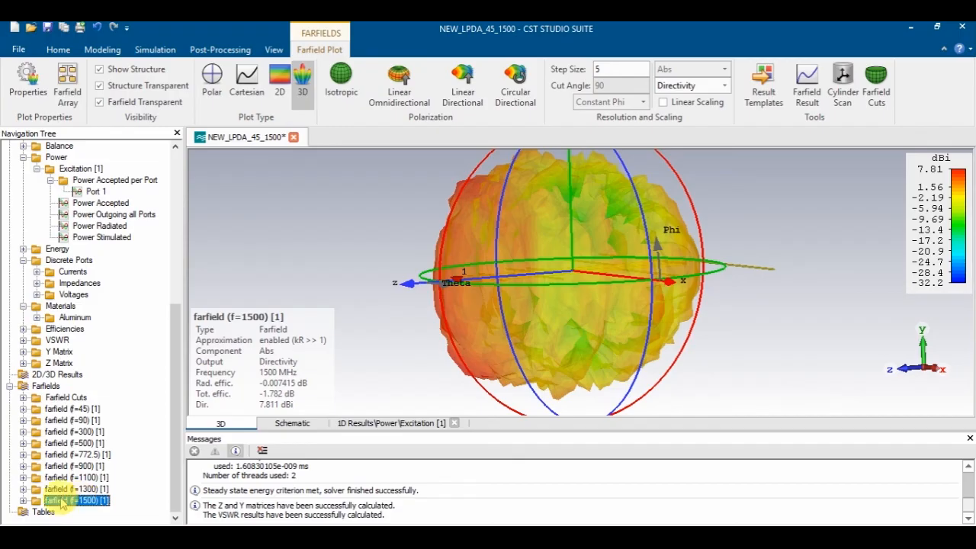
# Step: Compare the 3D farfield patterns at 45, 90 and 300 MHz, listing the 300 MHz components and examining that pattern from another angle
pyautogui.click(54, 410)
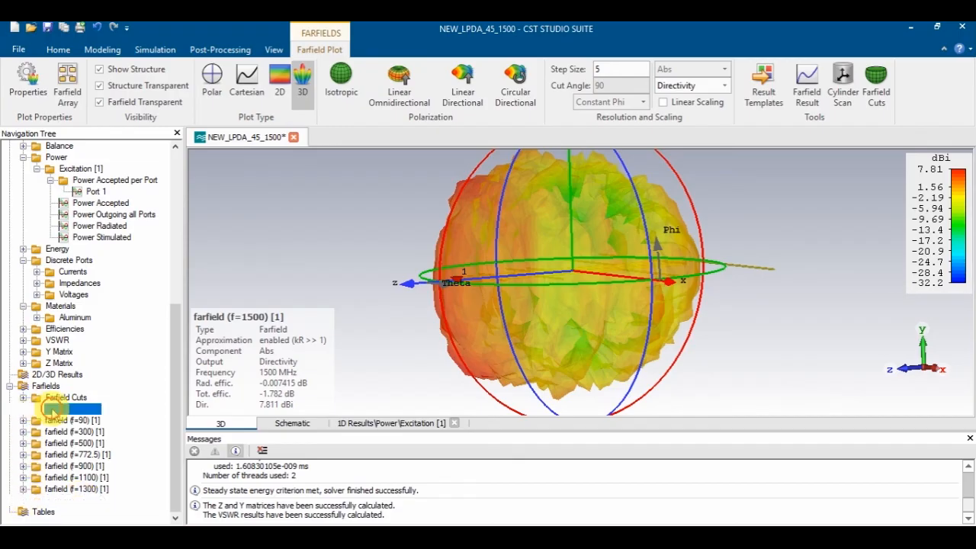
pyautogui.click(59, 421)
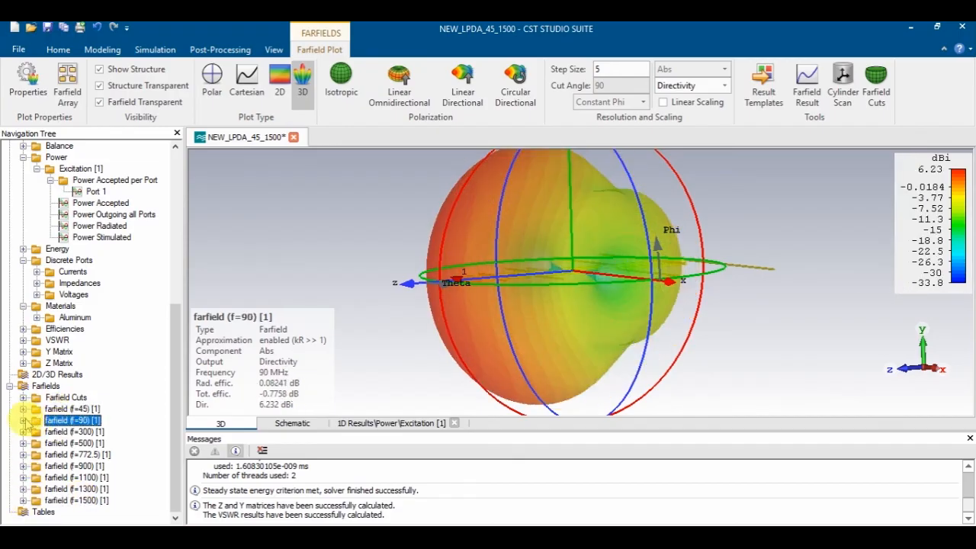
pyautogui.click(48, 432)
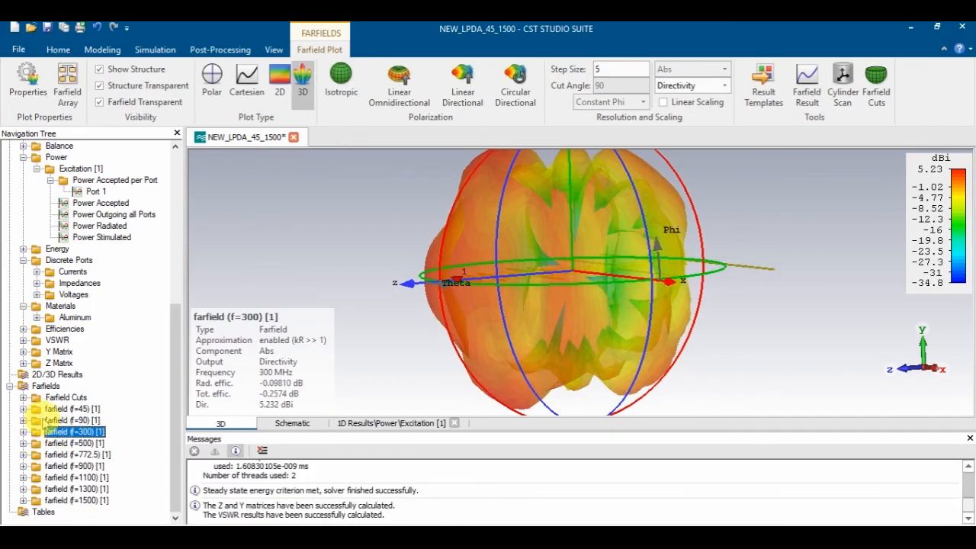
pyautogui.click(23, 432)
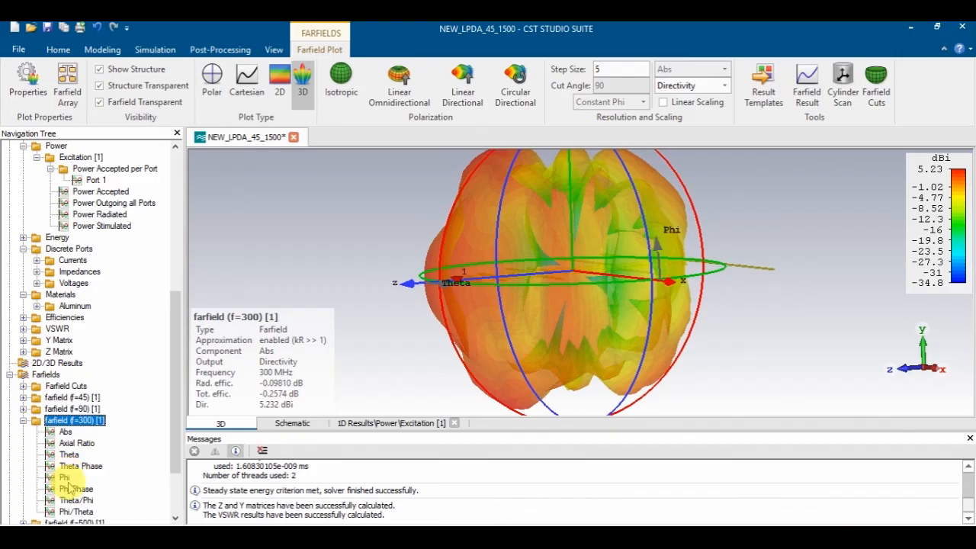
pyautogui.scroll(-2, 106, 458)
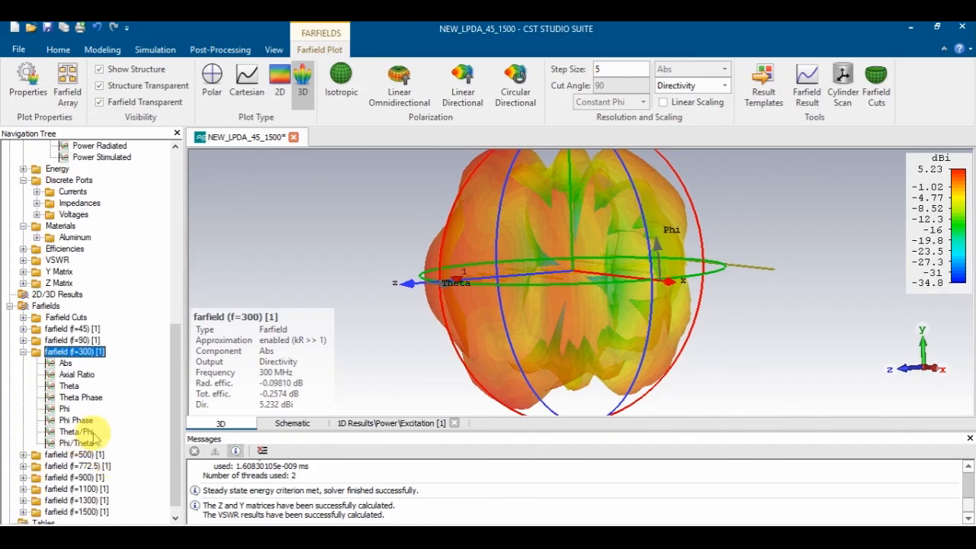
pyautogui.moveTo(574, 253); pyautogui.dragTo(528, 219)
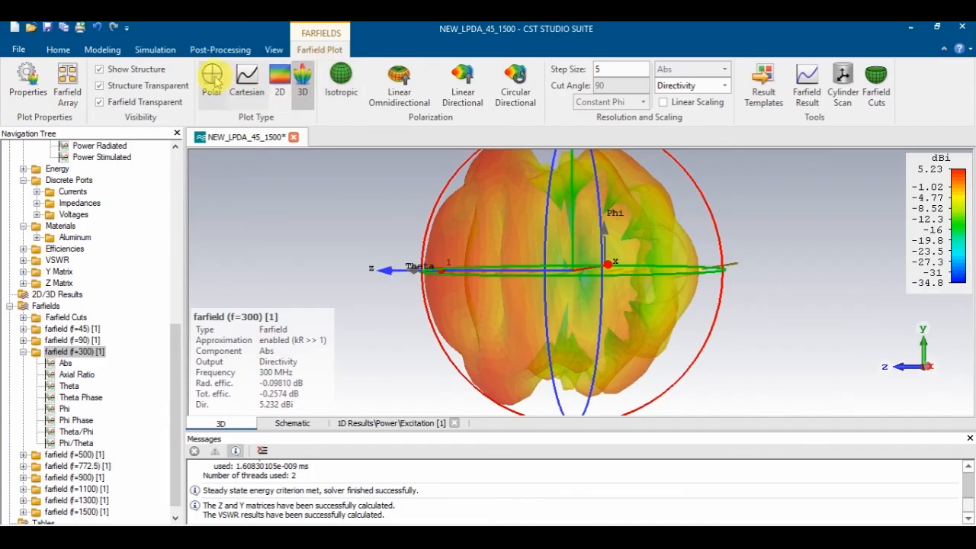
# Step: Switch the 300 MHz farfield to a polar plot, and display the VSWR curve
pyautogui.click(212, 74)
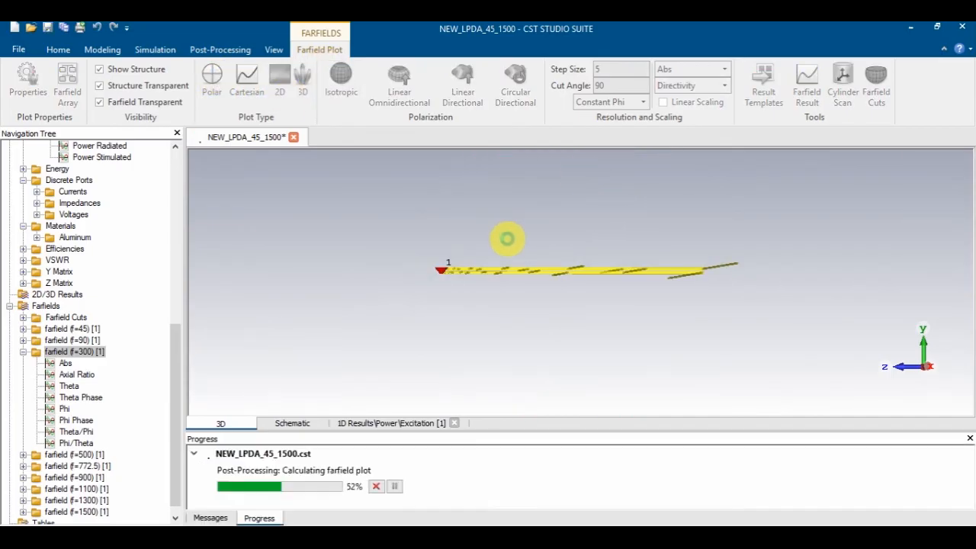
pyautogui.click(58, 420)
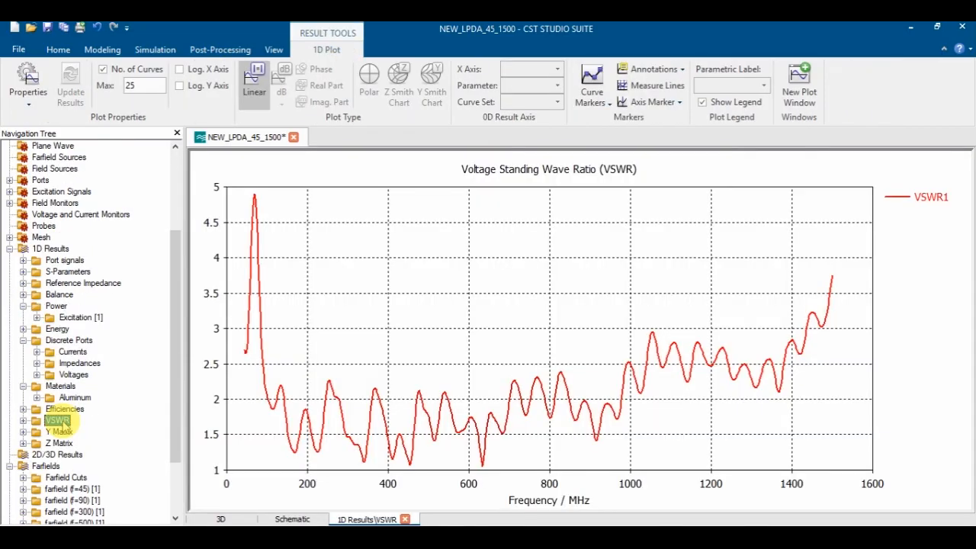
pyautogui.click(23, 386)
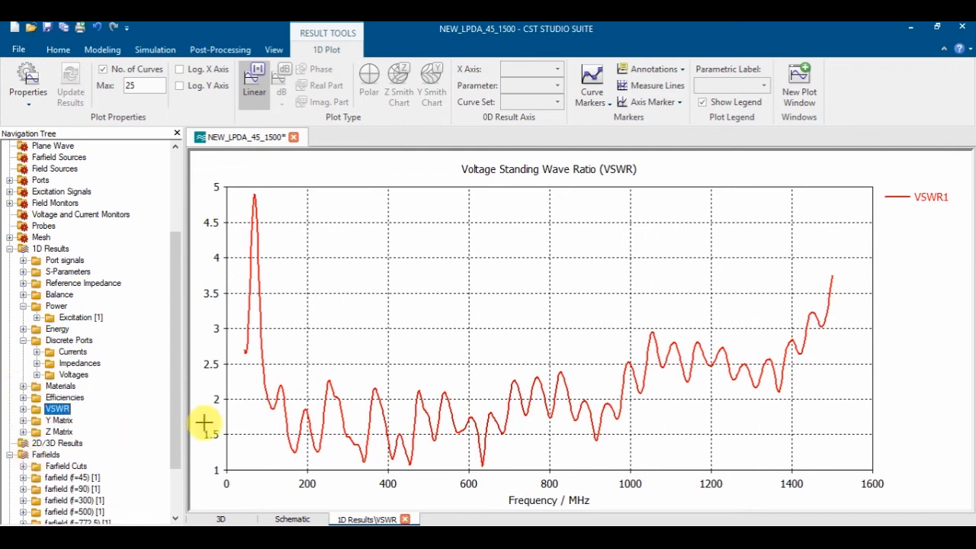
# Step: Display the polar directivity plot of the 45 MHz farfield
pyautogui.moveTo(178, 408); pyautogui.dragTo(146, 512)
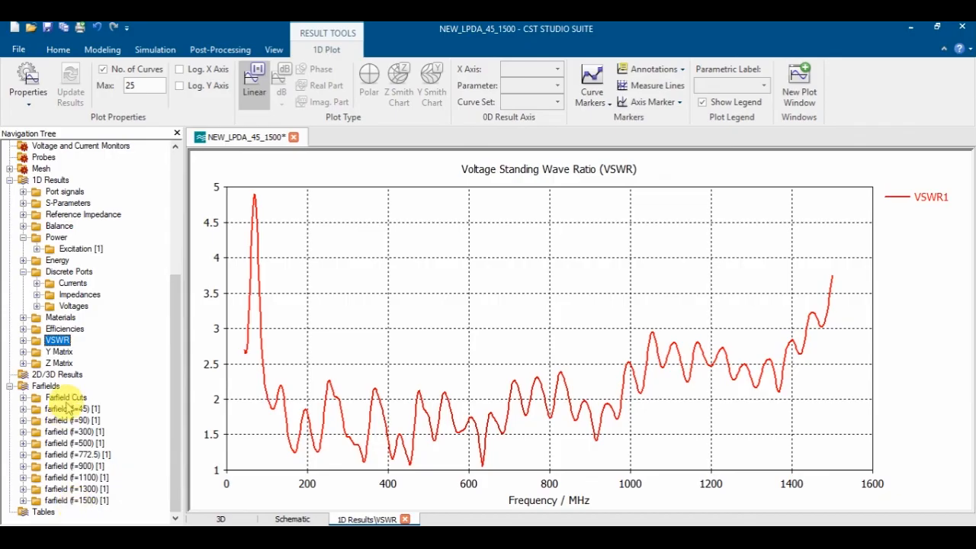
pyautogui.click(65, 399)
pyautogui.click(67, 410)
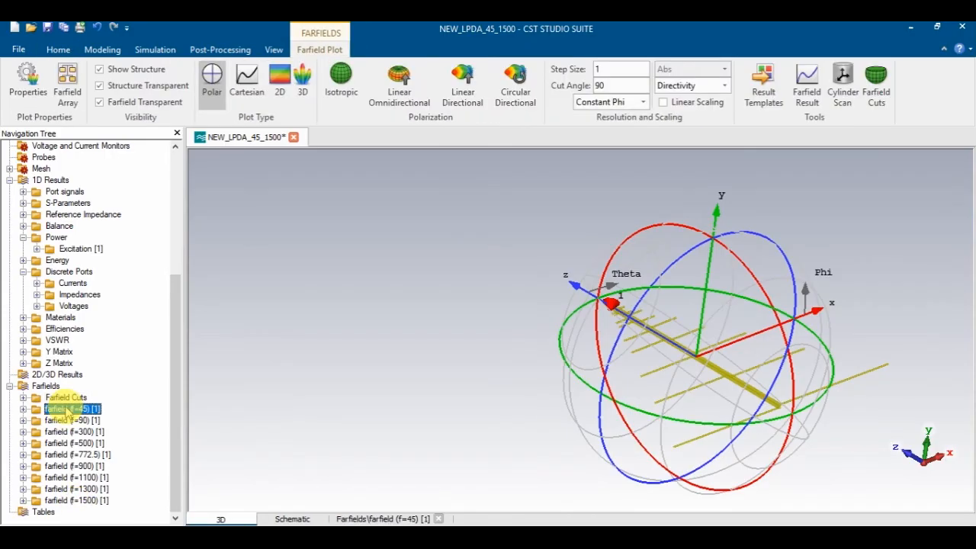
pyautogui.click(67, 409)
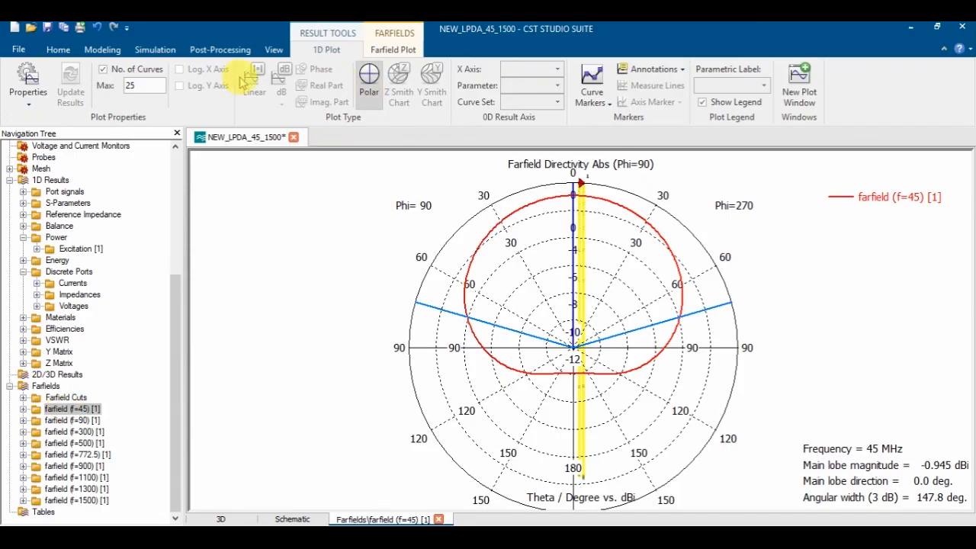
# Step: Show the 45 MHz farfield in 3D with the antenna structure hidden and examine it from several angles
pyautogui.click(393, 47)
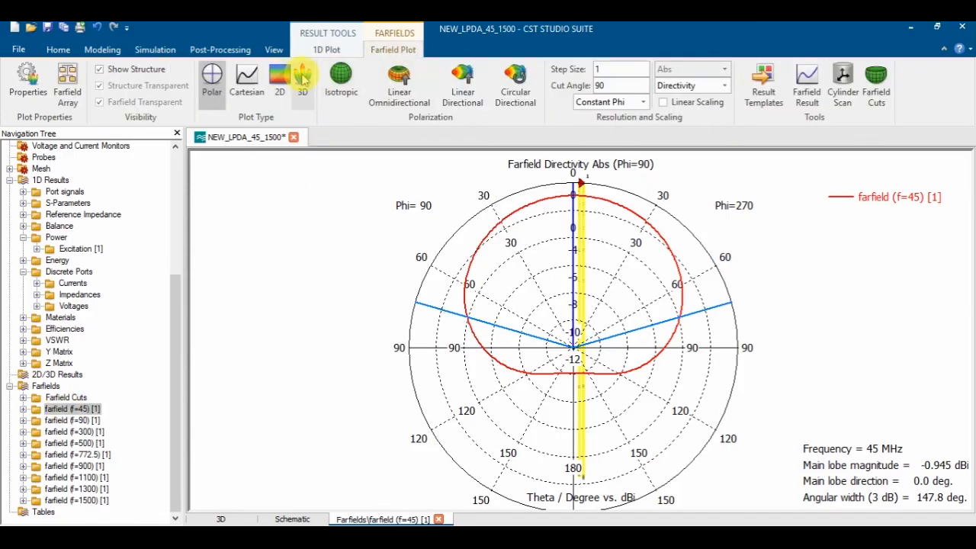
pyautogui.click(302, 76)
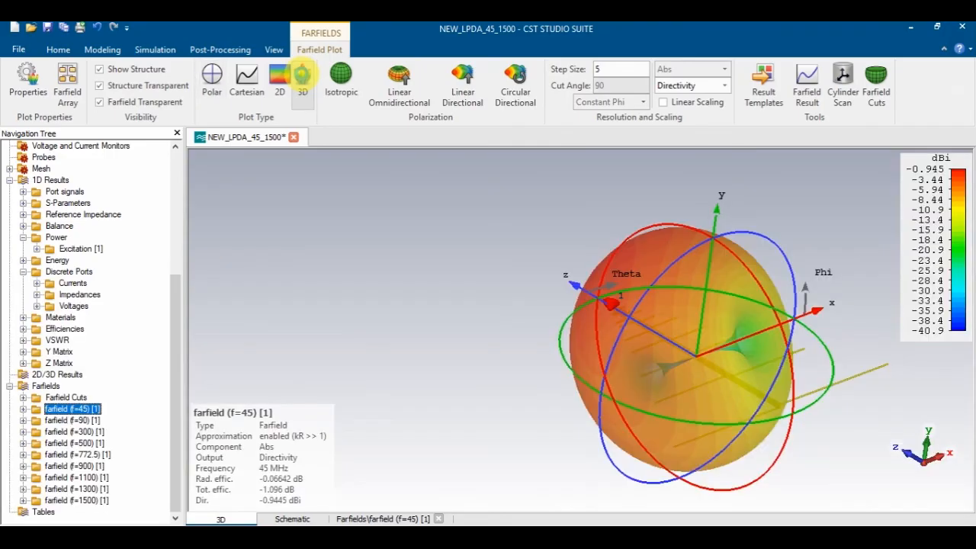
pyautogui.moveTo(694, 355); pyautogui.dragTo(584, 247)
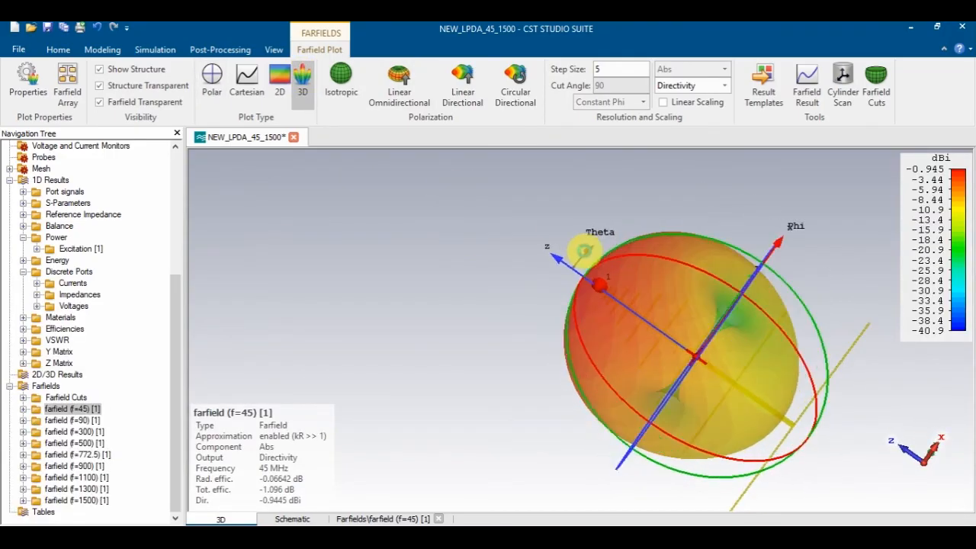
pyautogui.click(127, 69)
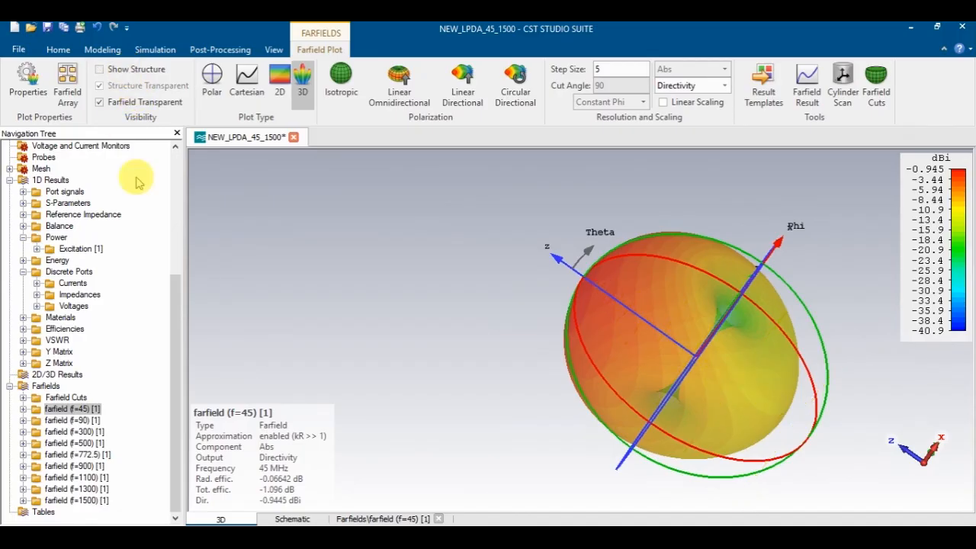
pyautogui.moveTo(538, 257); pyautogui.dragTo(543, 358)
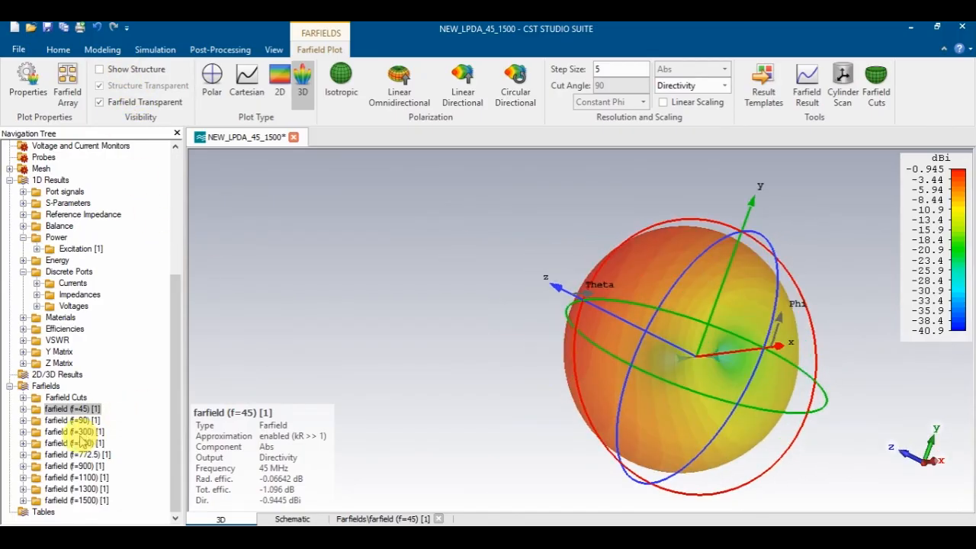
# Step: Return the 45 MHz farfield to a polar plot and examine the Phi=90 directivity cut up close
pyautogui.click(211, 78)
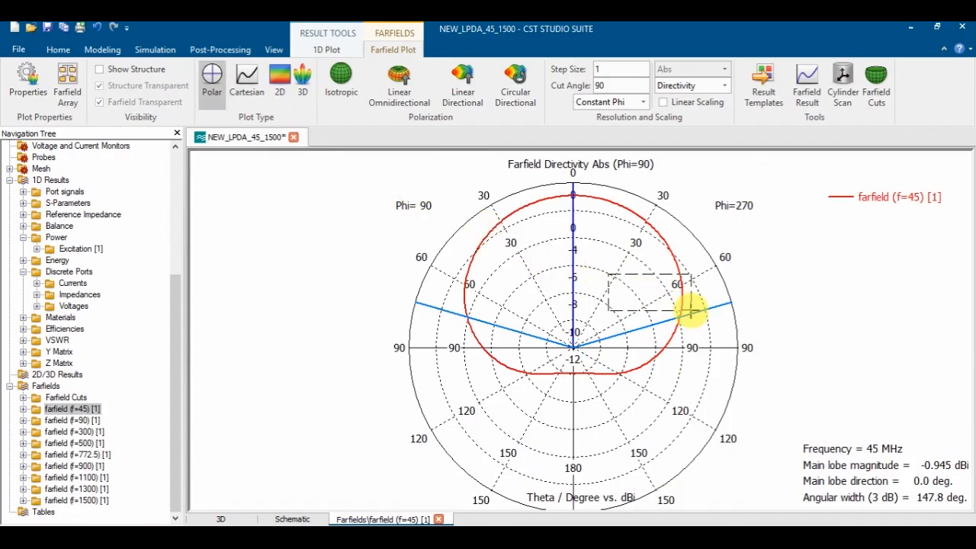
pyautogui.scroll(2, 632, 371)
pyautogui.scroll(2, 477, 284)
pyautogui.scroll(-5, 477, 284)
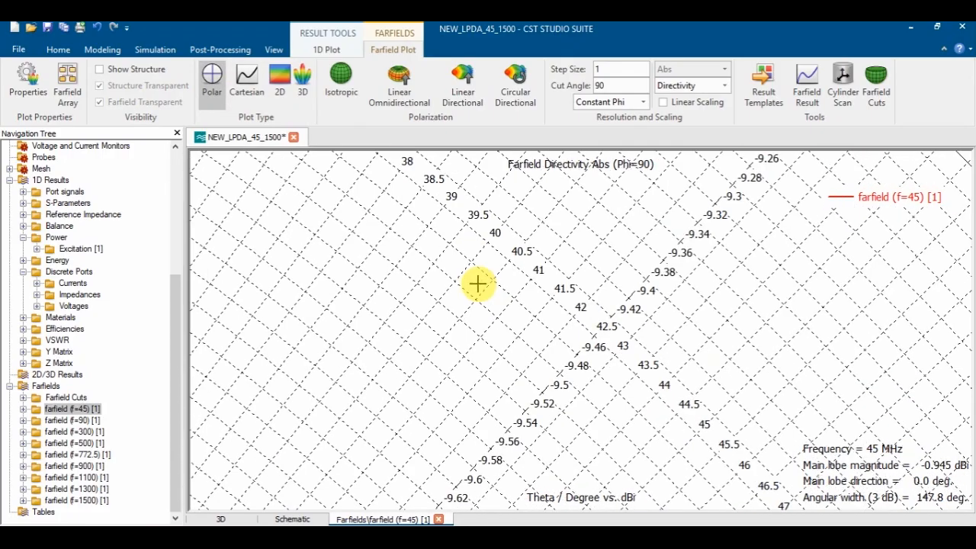
pyautogui.scroll(-1, 477, 289)
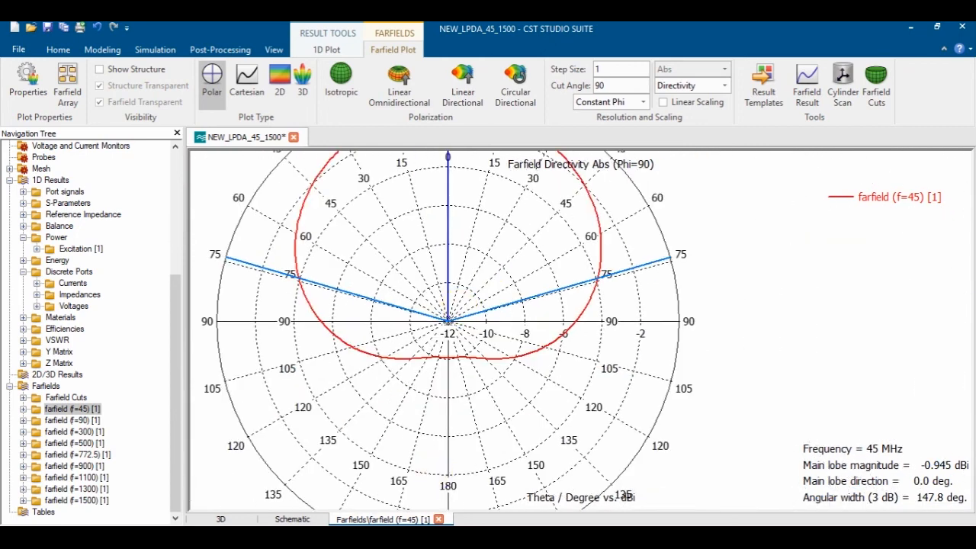
pyautogui.scroll(-2, 458, 328)
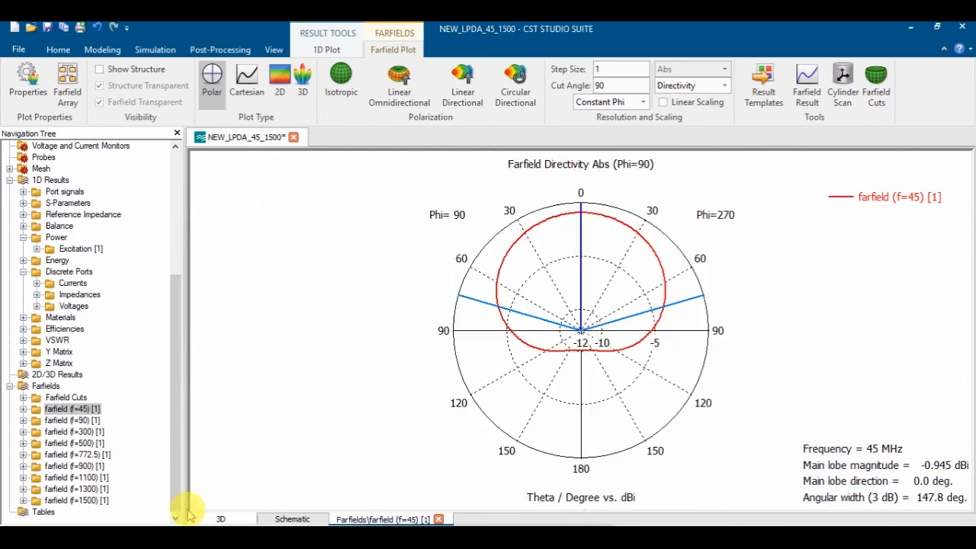
# Step: Compare the polar directivity plots of the farfields at 90, 300 and 772.5 MHz
pyautogui.click(85, 421)
pyautogui.click(76, 432)
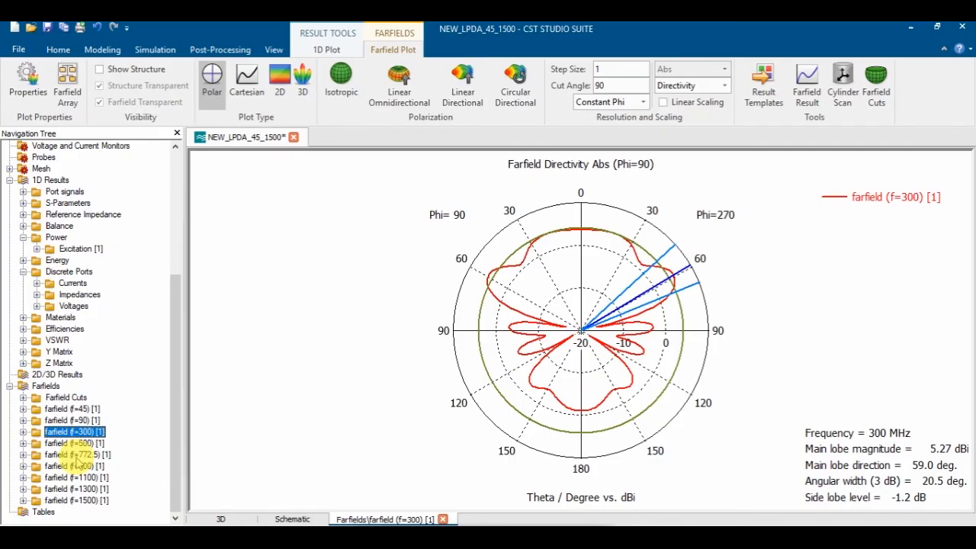
pyautogui.click(75, 454)
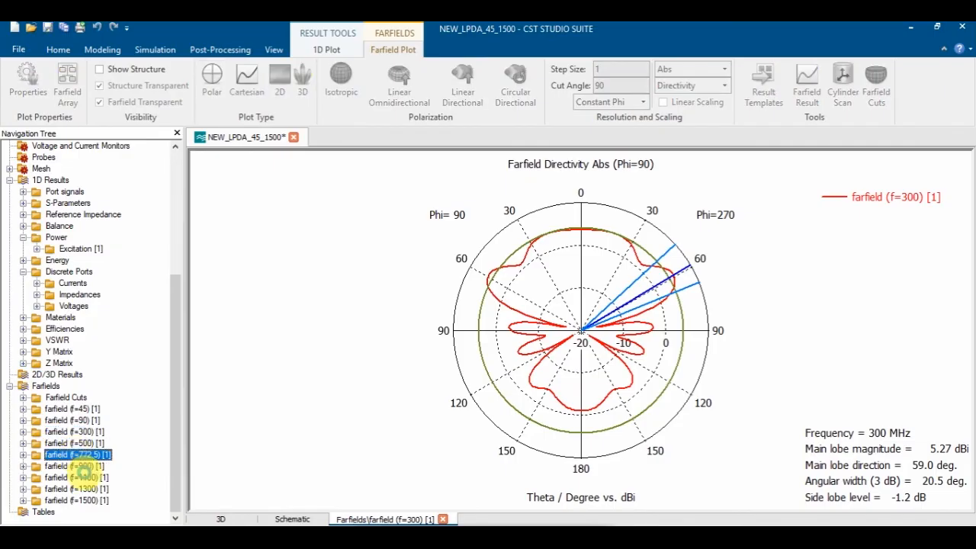